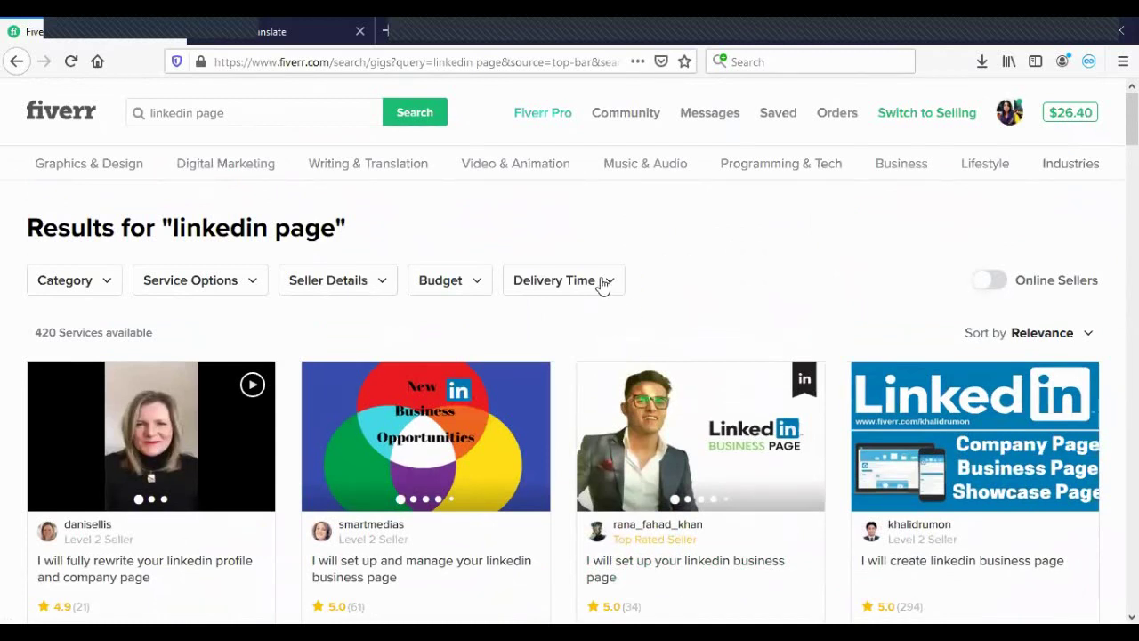
Step: Open the account's own seller profile, and go on to the seller dashboard
click(1008, 123)
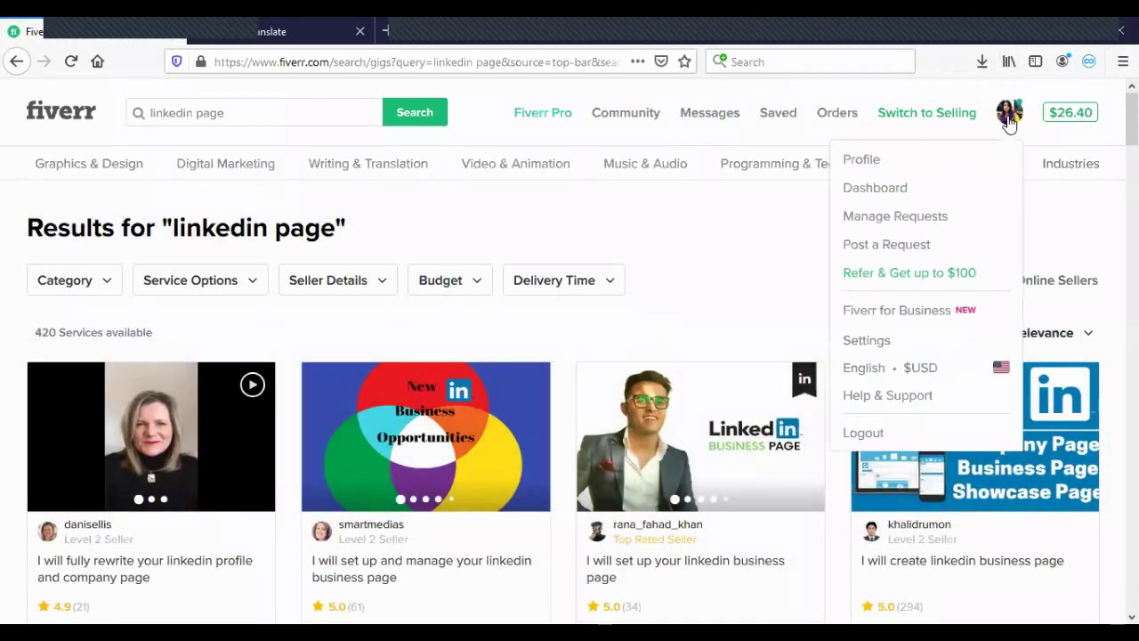
click(846, 166)
mouse_move(850, 169)
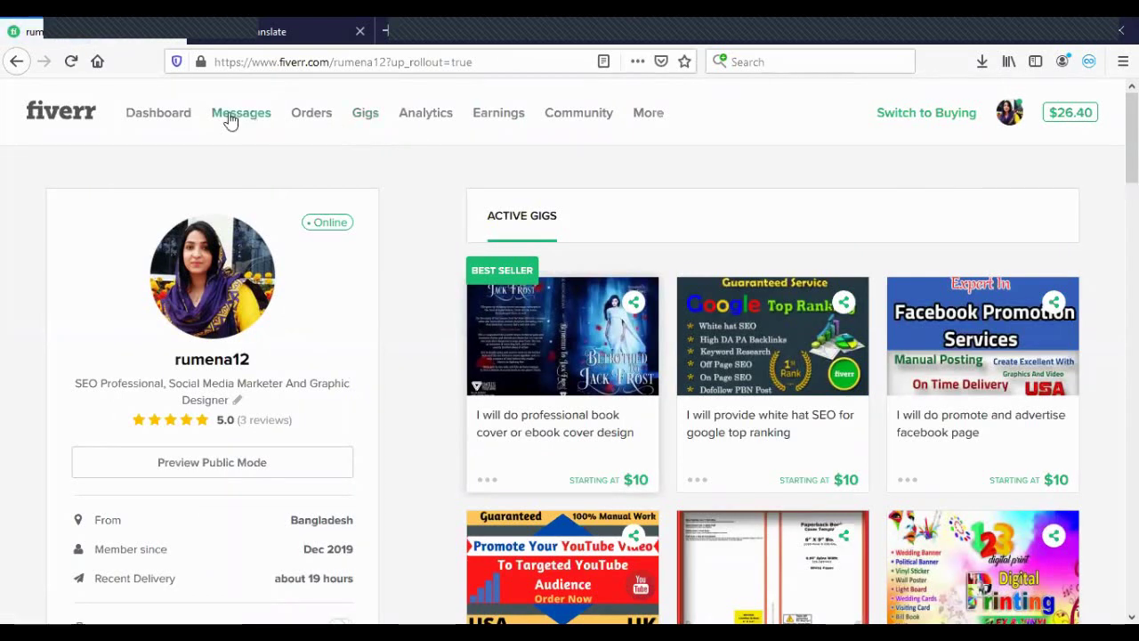
click(148, 124)
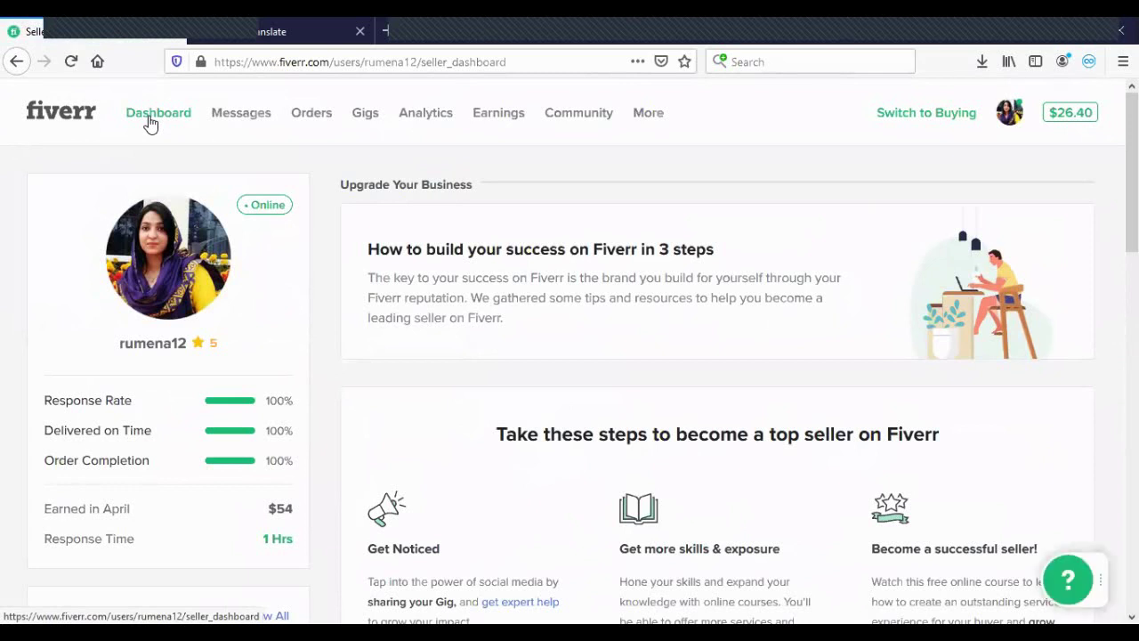
Step: List the completed orders in the sales overview and examine their due and delivery dates
click(314, 120)
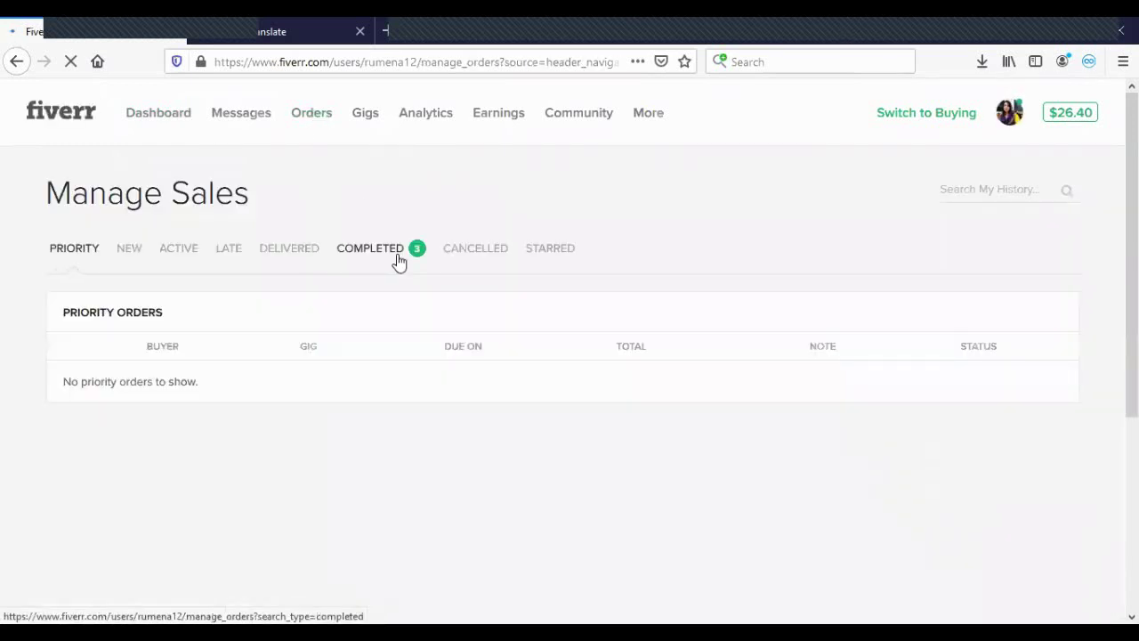
click(406, 255)
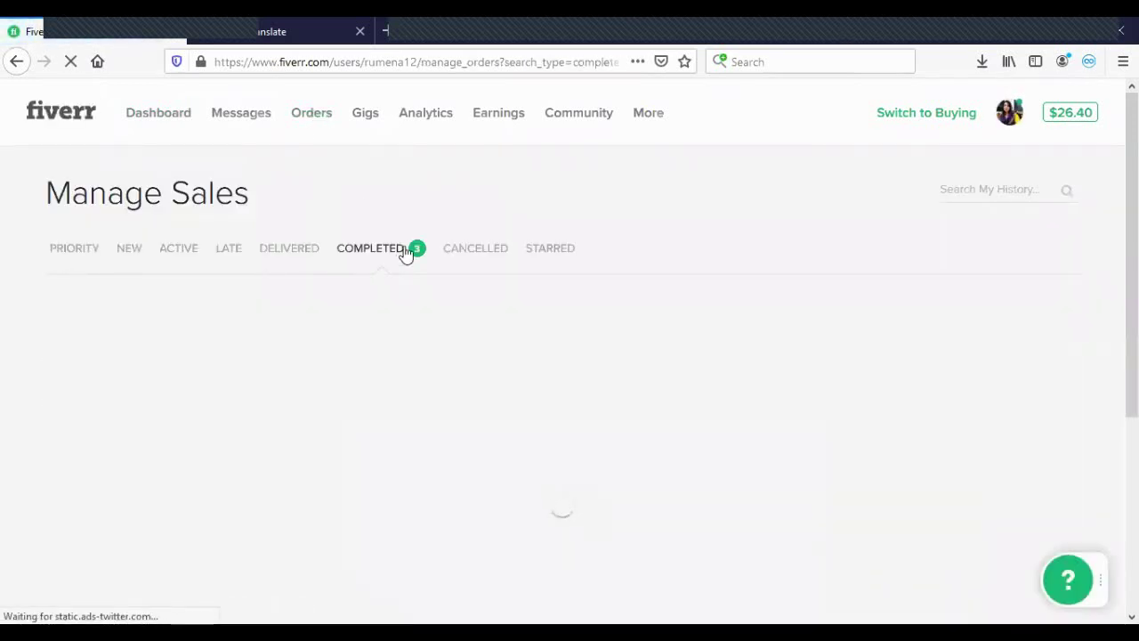
scroll(402, 252, down, 3)
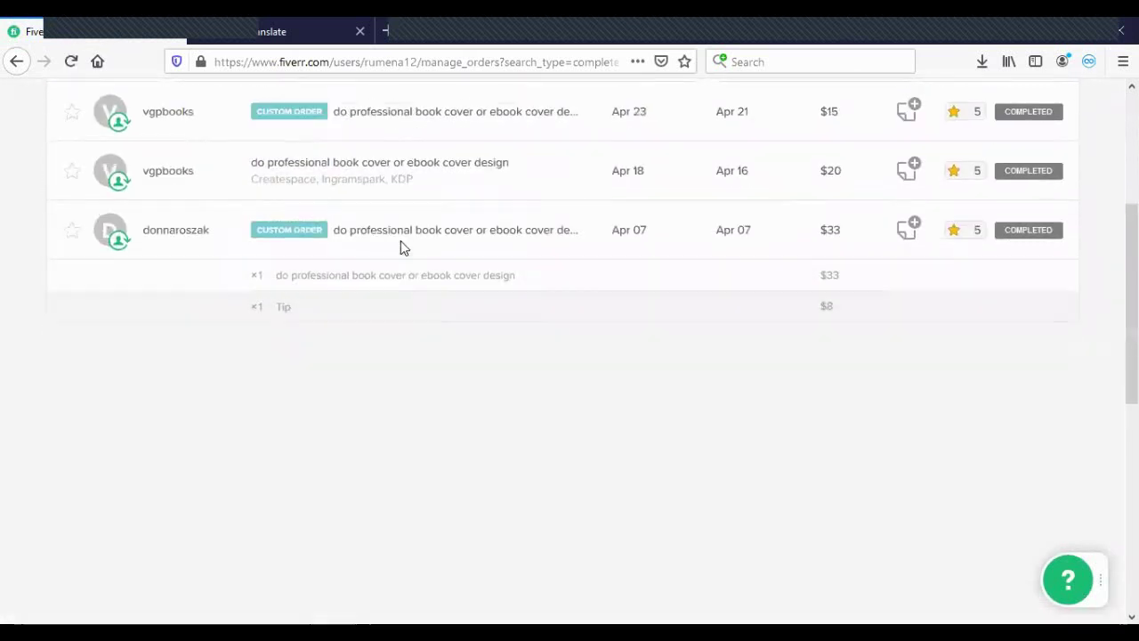
scroll(401, 247, up, 1)
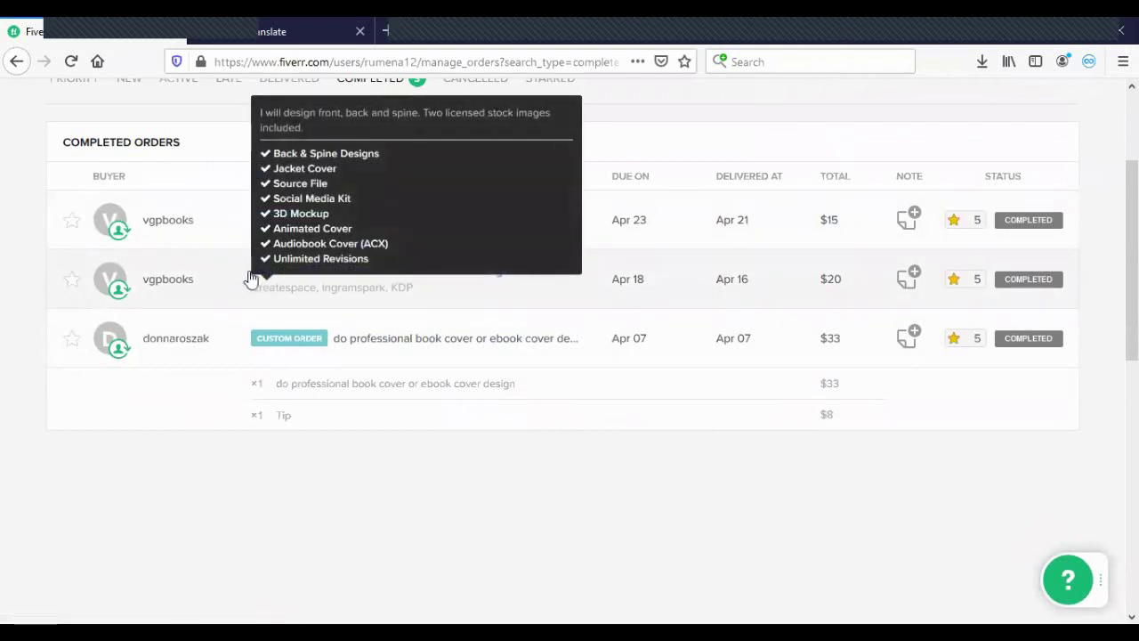
scroll(644, 364, up, 3)
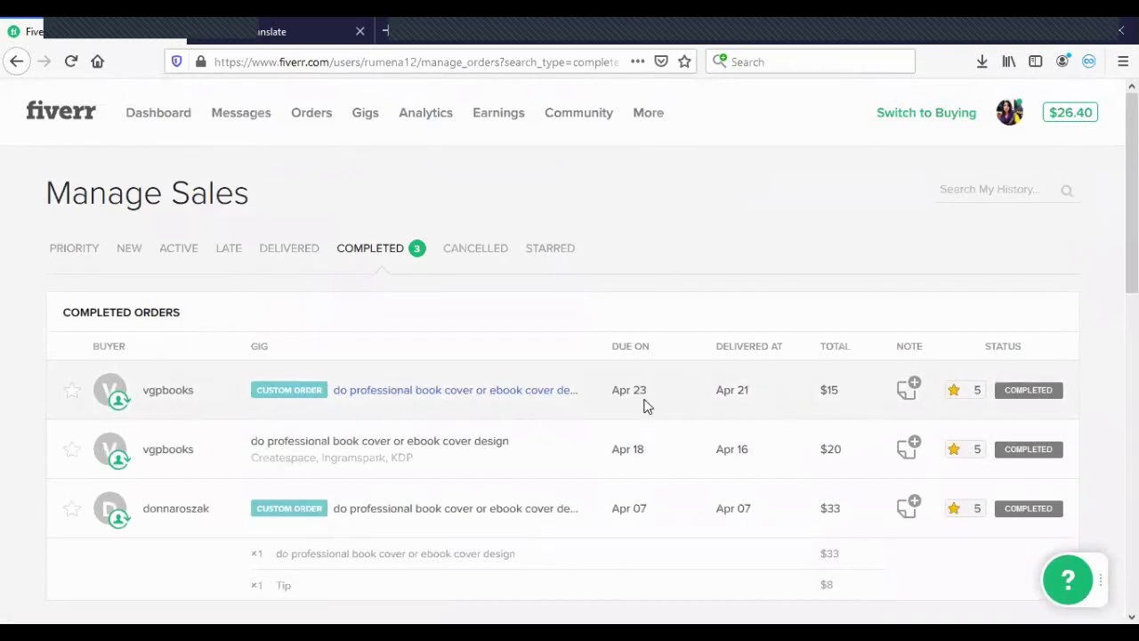
drag(754, 389, 741, 390)
click(747, 392)
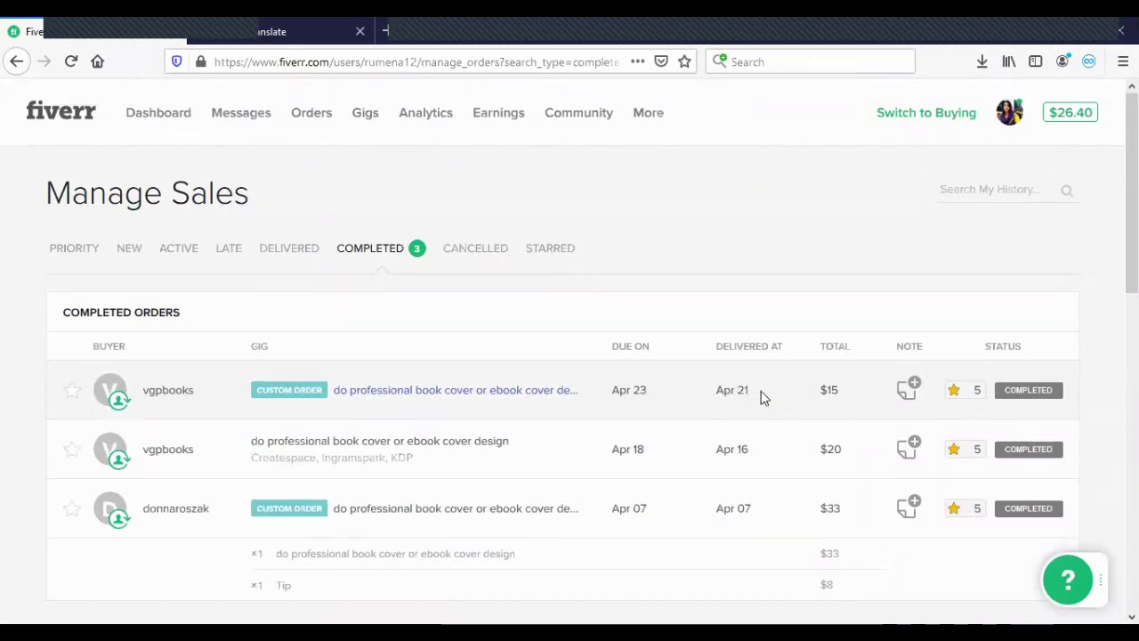
drag(647, 390, 635, 393)
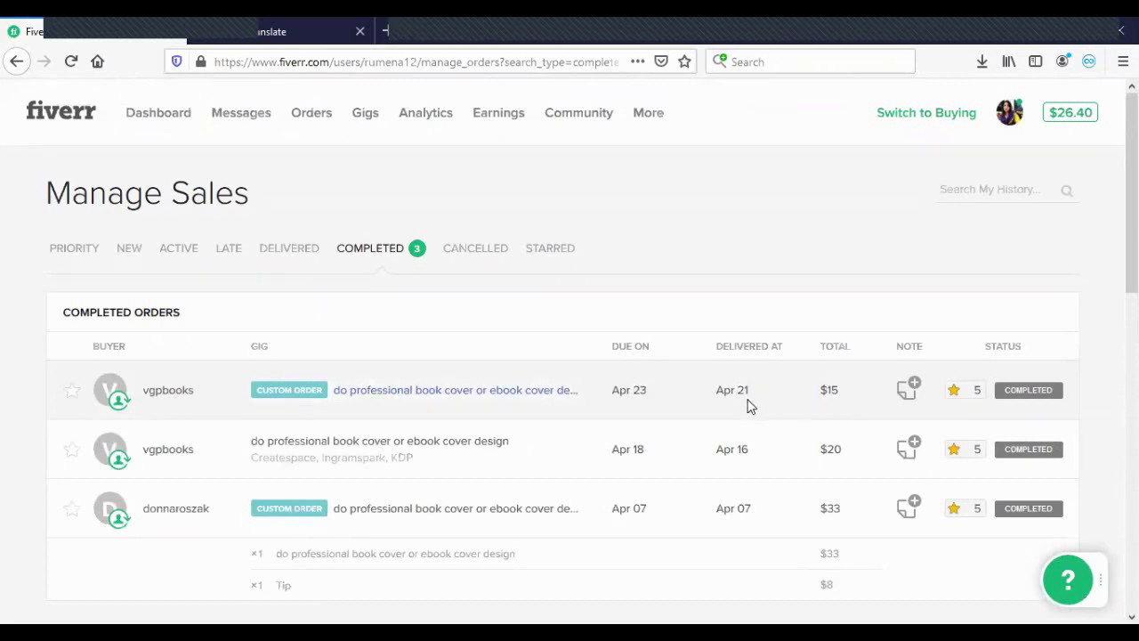
Step: Open the completed custom order due Apr 23, dismissing the gig-sharing prompt, and look over its delivery and review
click(392, 390)
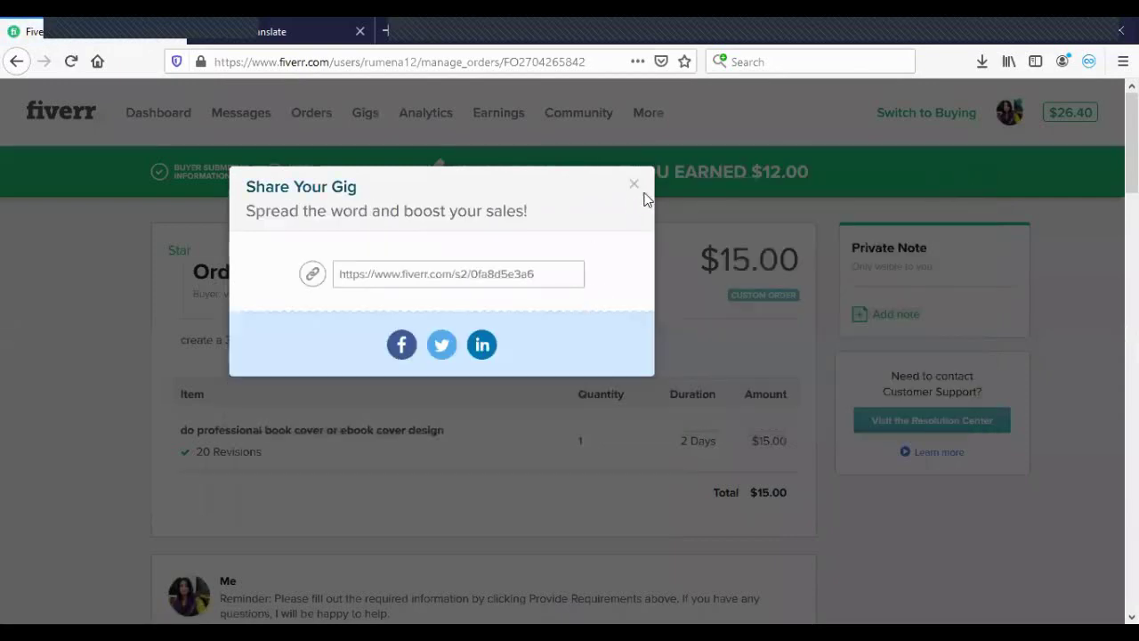
click(634, 188)
scroll(564, 356, down, 10)
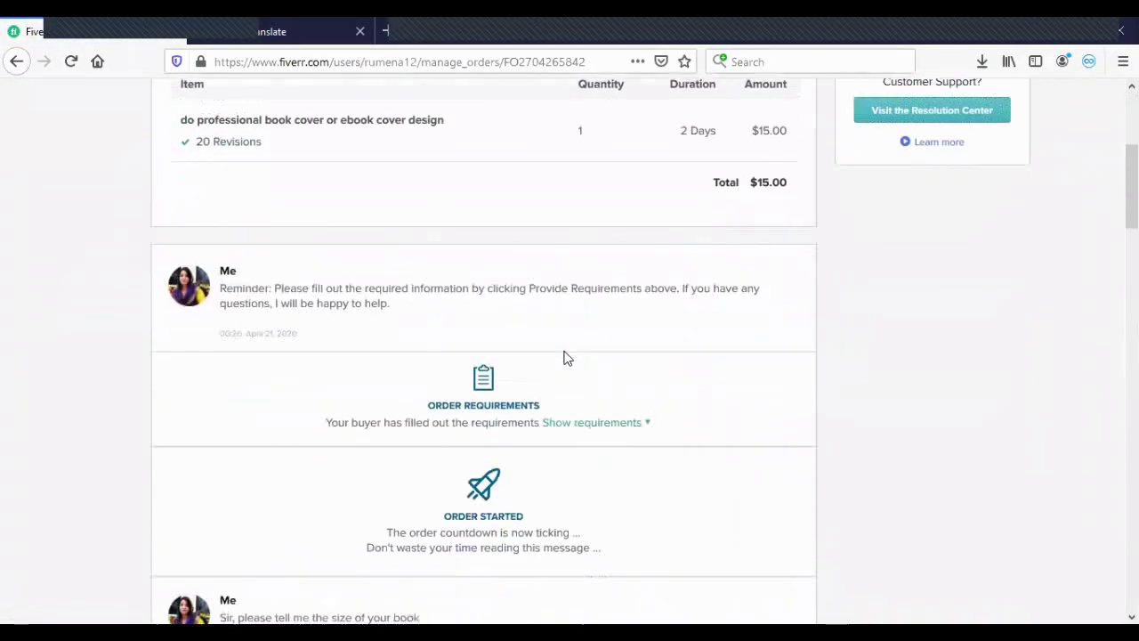
scroll(564, 358, down, 10)
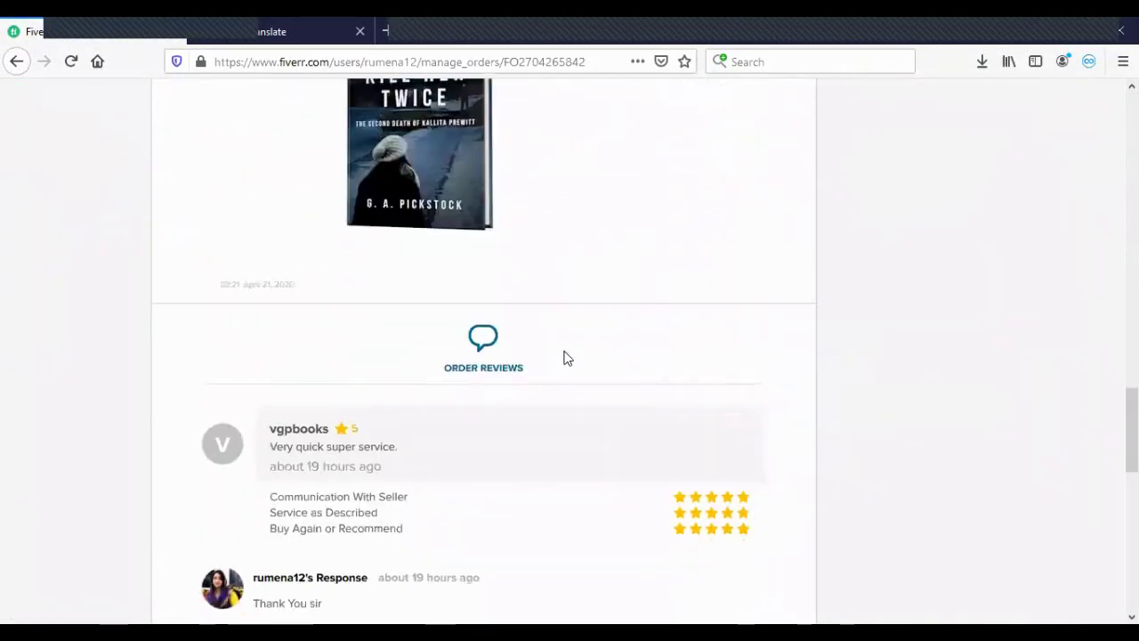
scroll(564, 357, up, 2)
scroll(564, 358, up, 2)
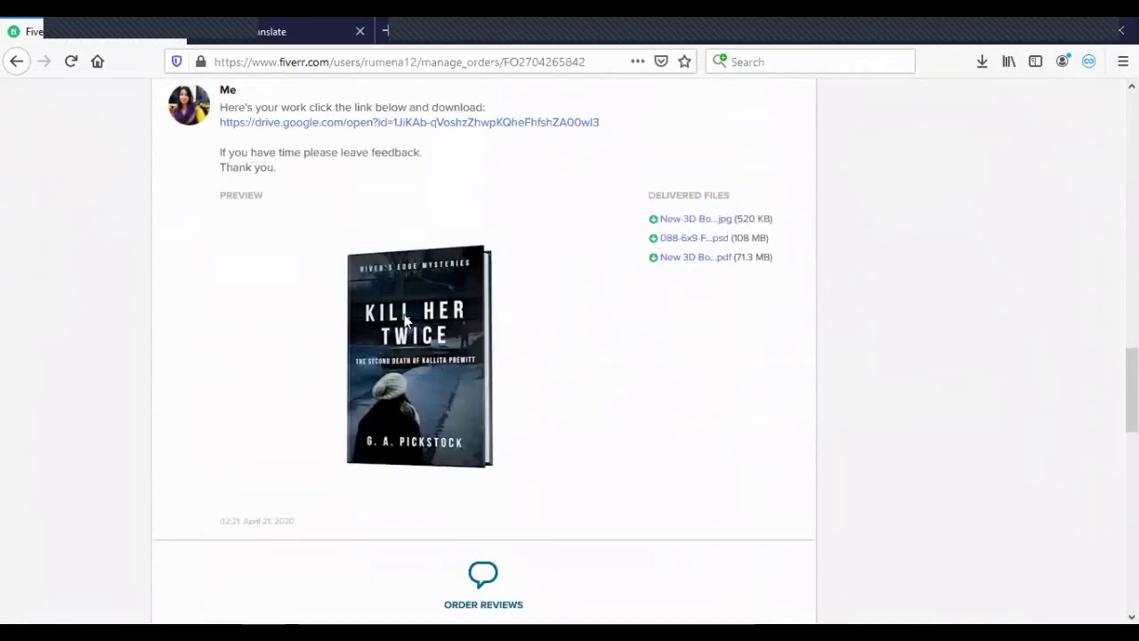
scroll(399, 356, up, 12)
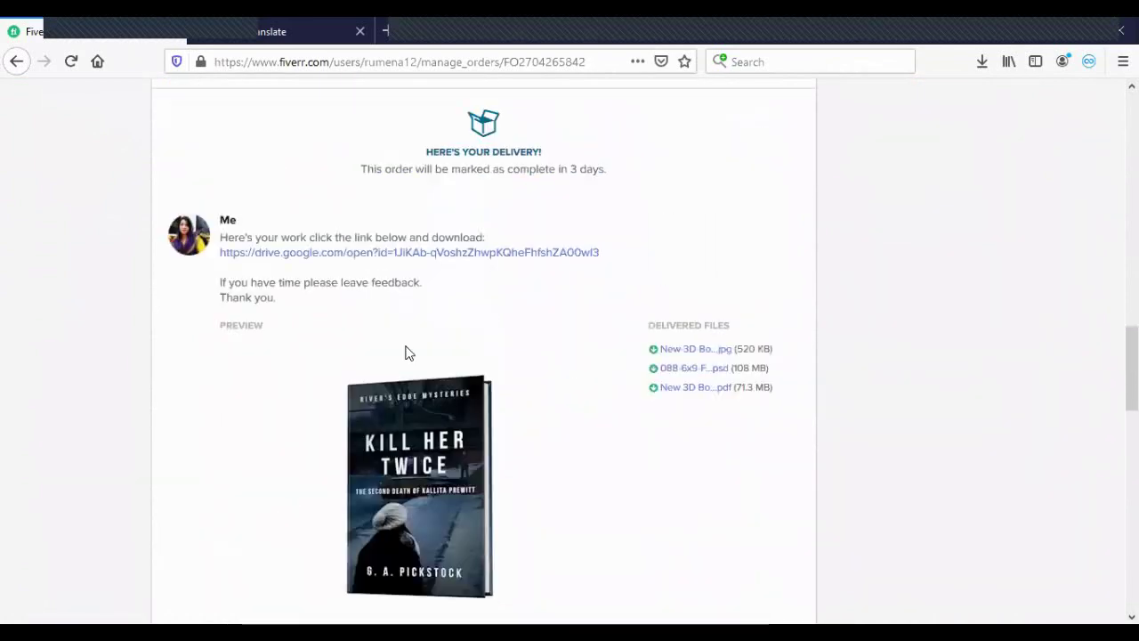
scroll(405, 353, up, 8)
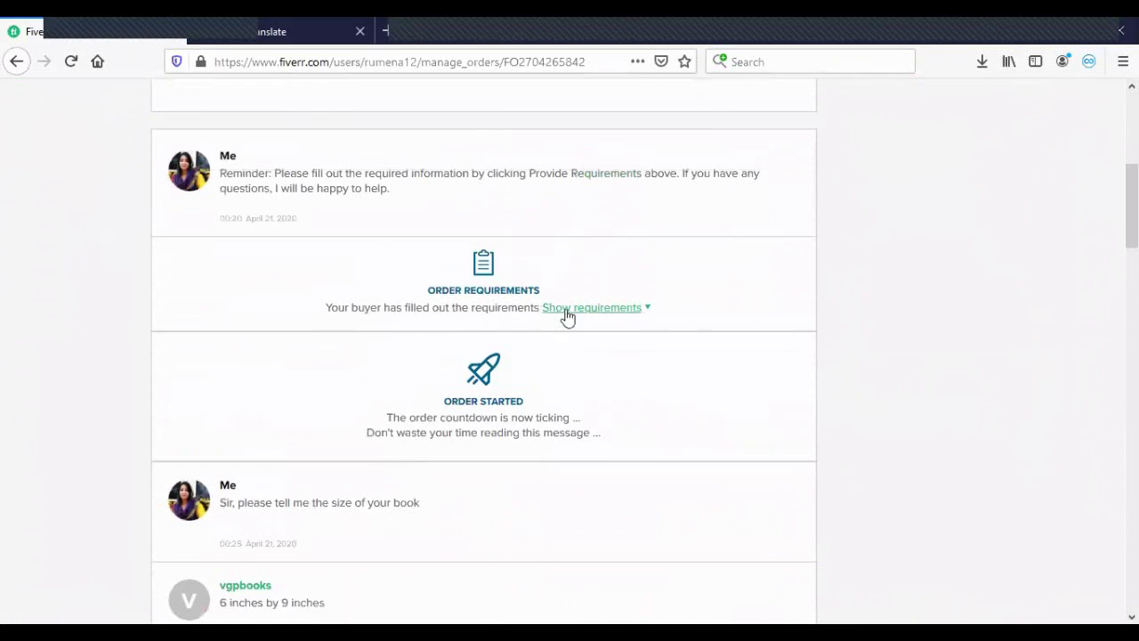
Step: Show the buyer's order requirements and preview the attached cover image Kill Her twice v4-3.jpg
click(567, 311)
scroll(352, 423, down, 2)
click(314, 358)
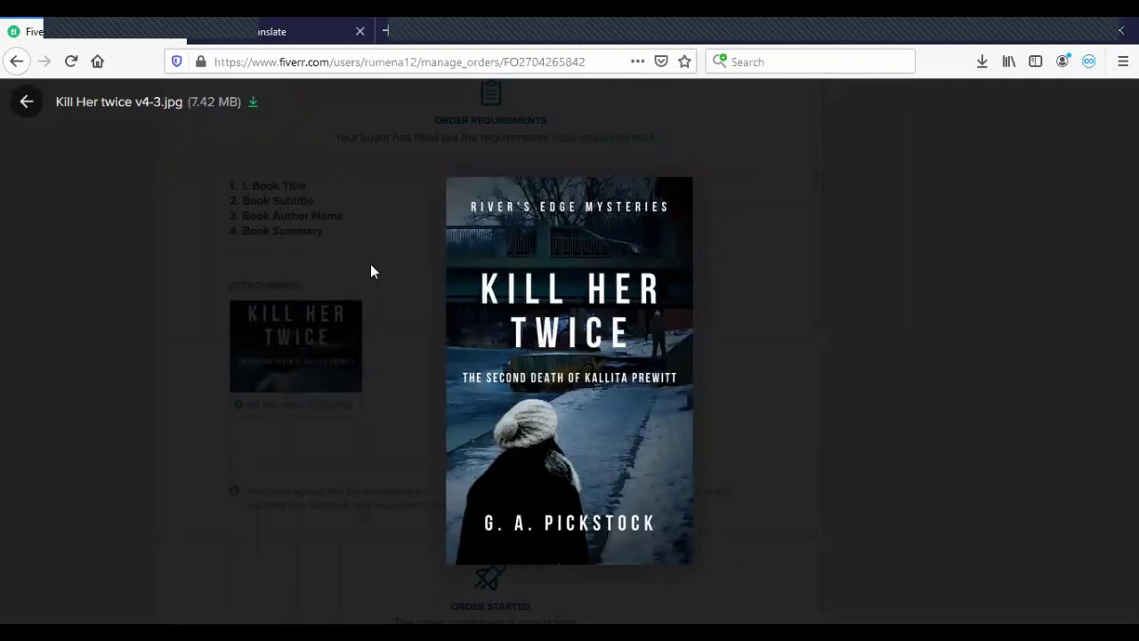
click(25, 104)
Step: Examine the buyer conversation, the delivered 3D book cover with its files, and the order reviews
scroll(274, 325, down, 12)
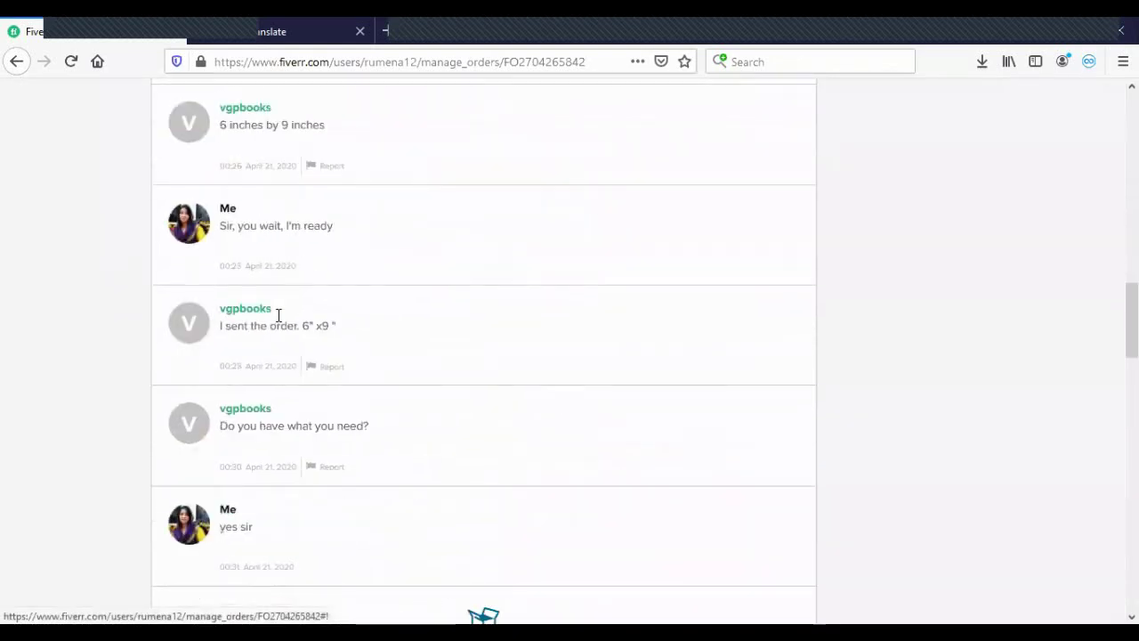
scroll(474, 513, down, 3)
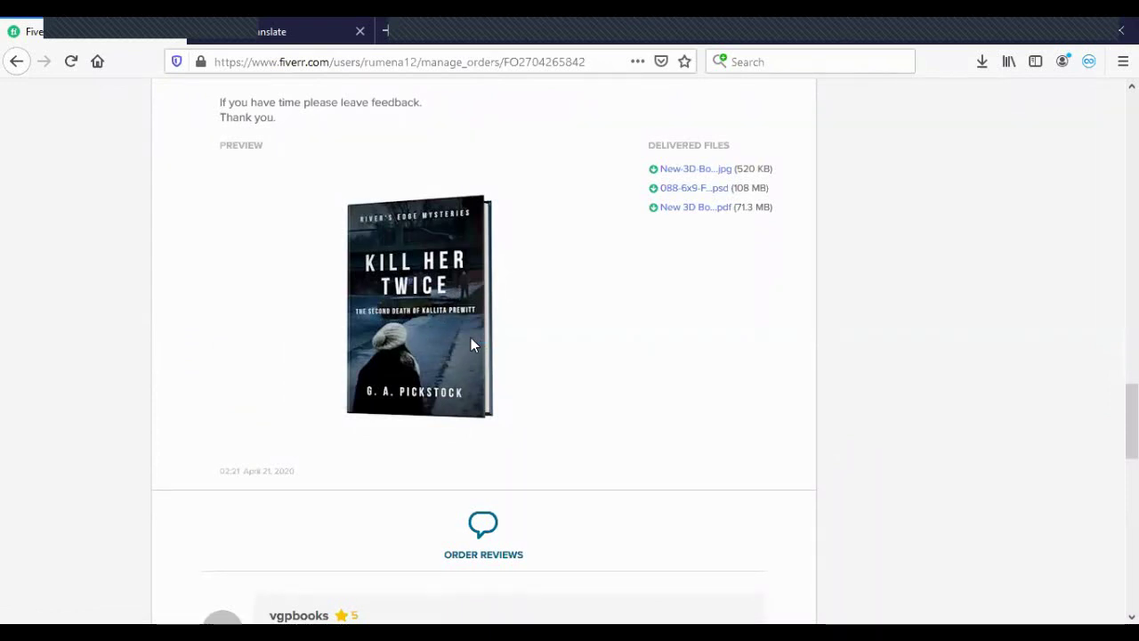
scroll(471, 343, down, 4)
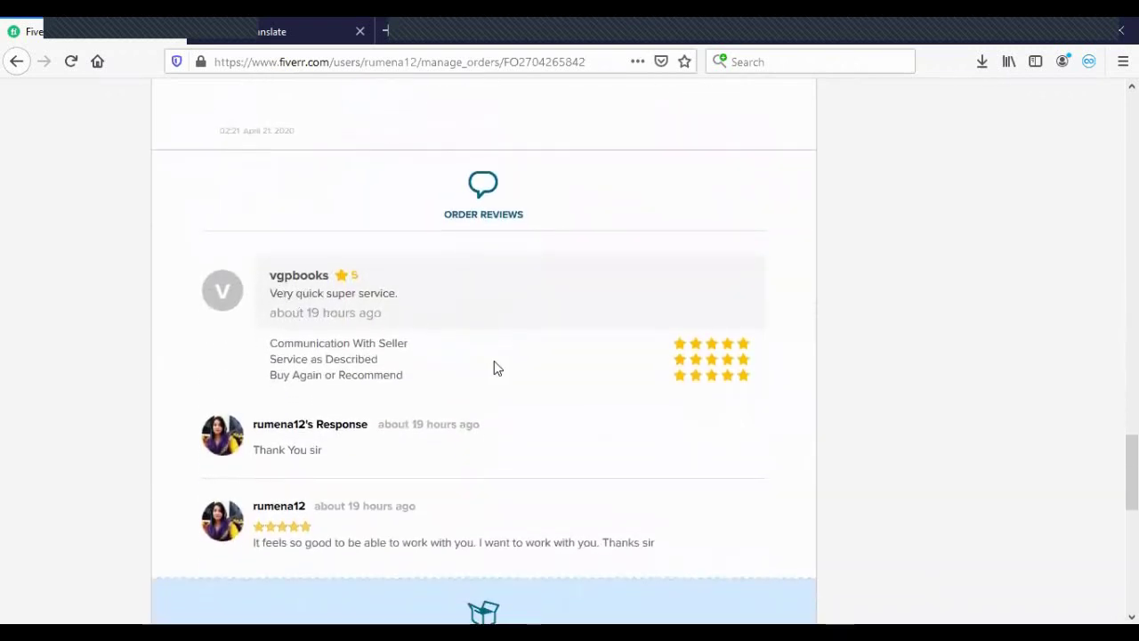
scroll(494, 361, down, 2)
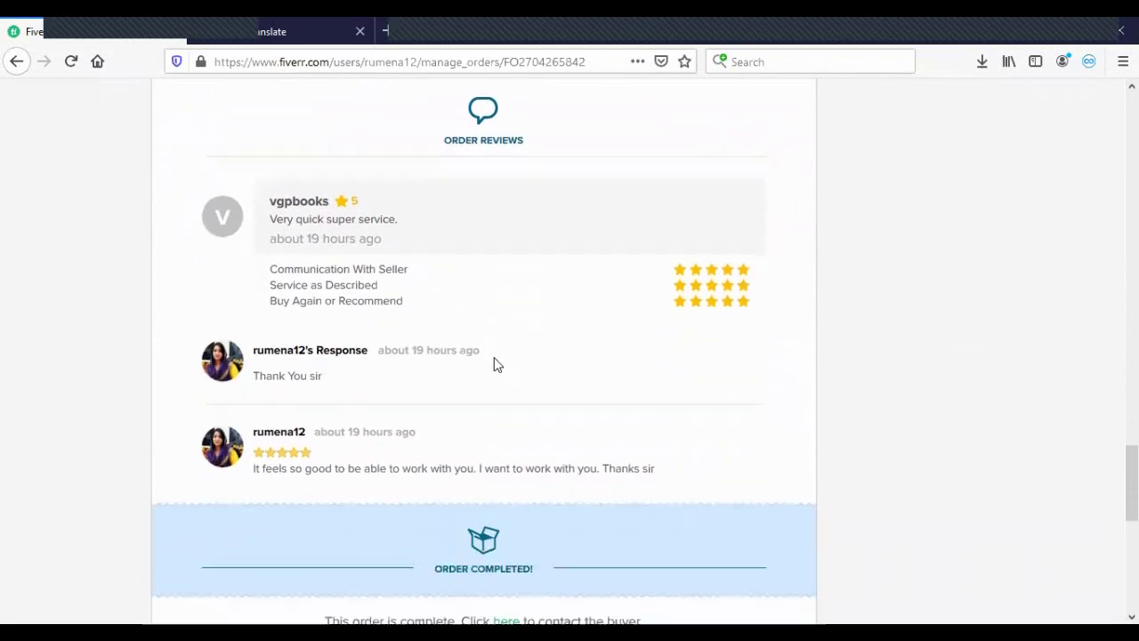
scroll(496, 365, up, 2)
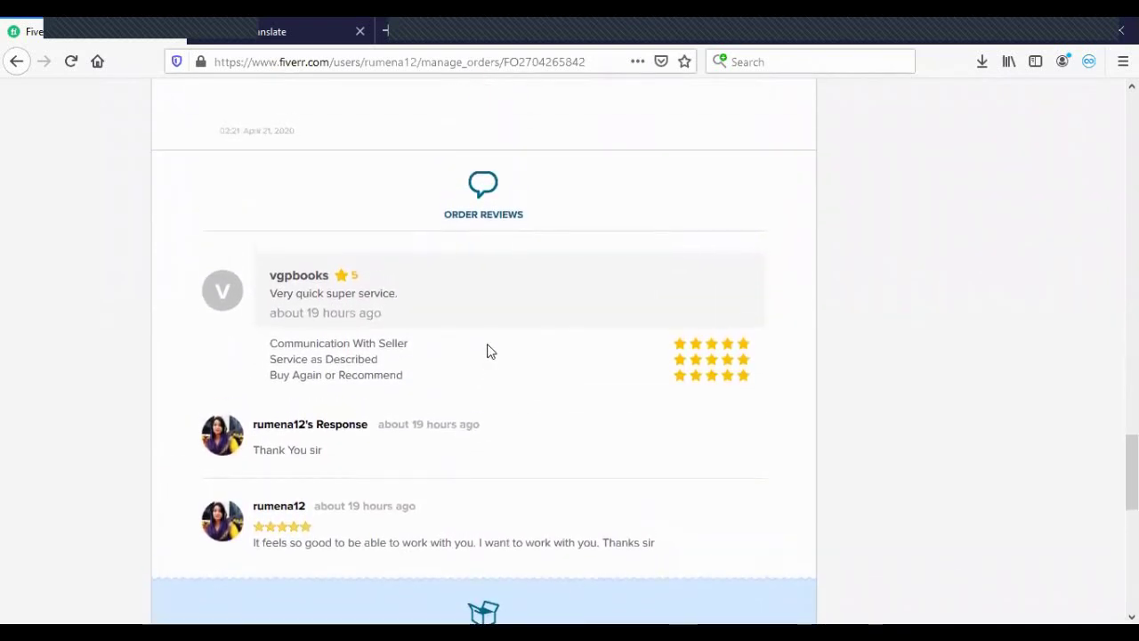
scroll(487, 351, up, 6)
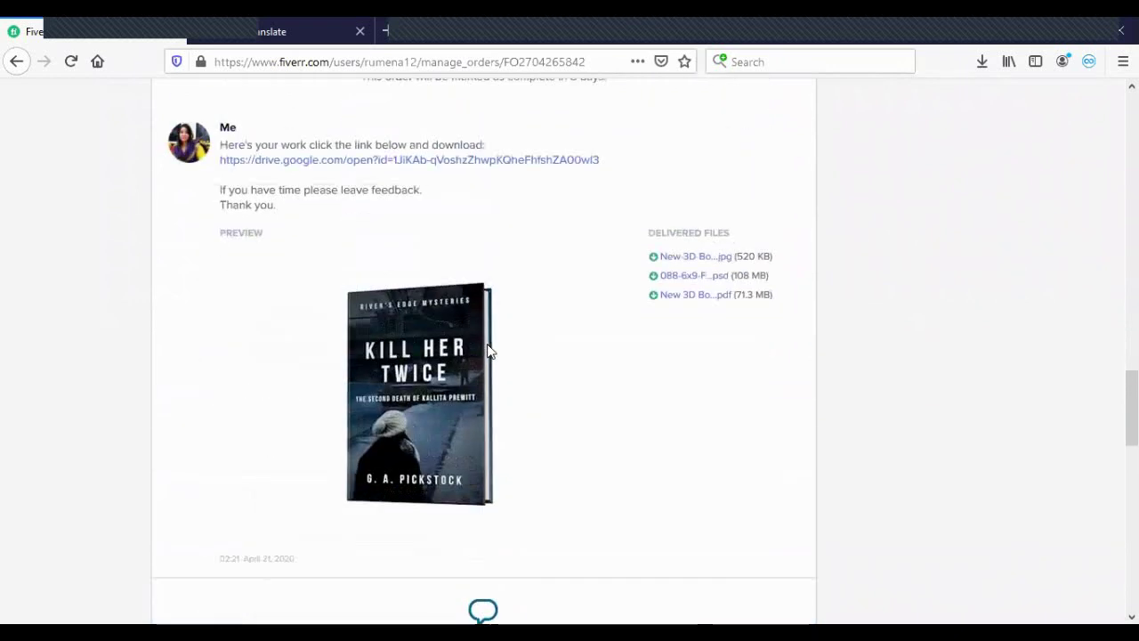
scroll(487, 351, down, 3)
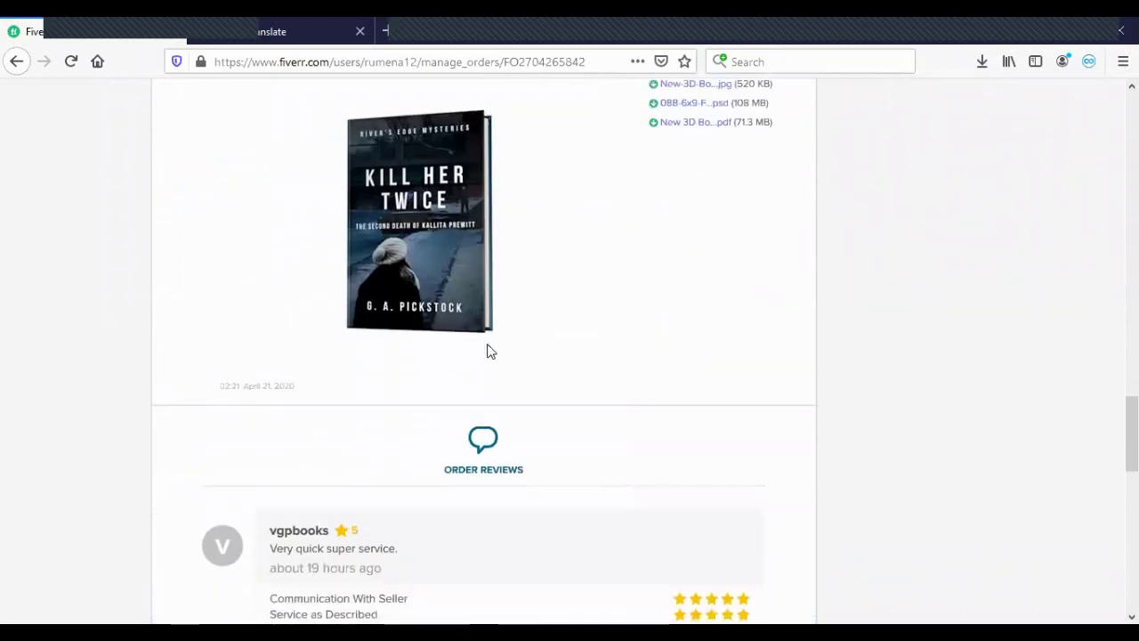
Step: Reread the messages exchanged with the buyer and check the order summary with its item, duration and amount
scroll(436, 568, up, 10)
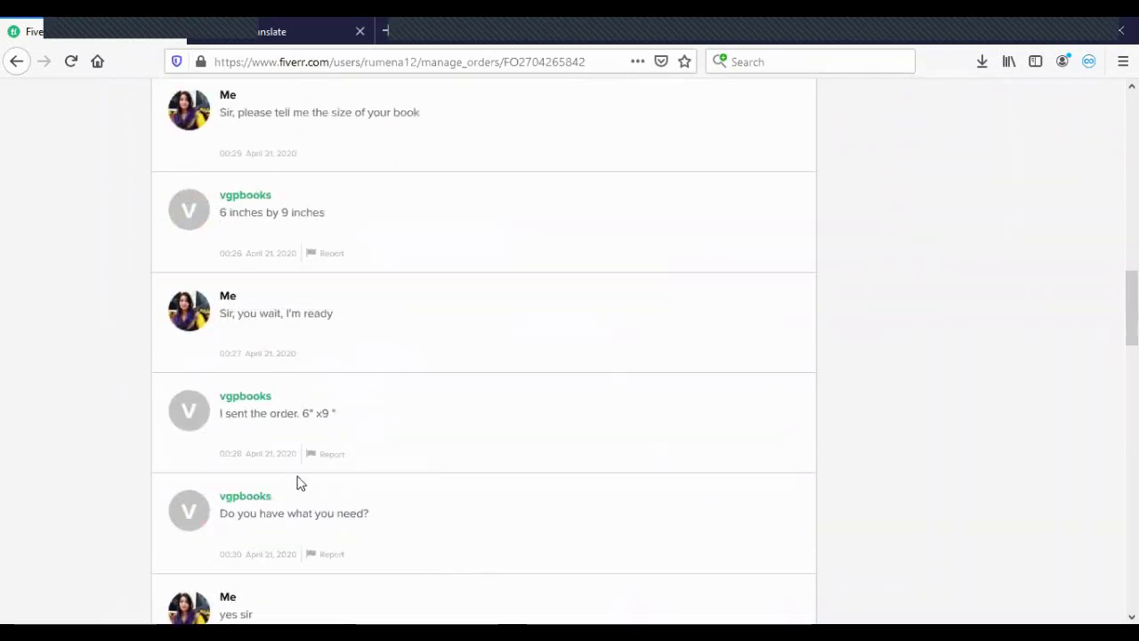
scroll(309, 469, down, 2)
scroll(308, 467, up, 4)
scroll(309, 467, down, 4)
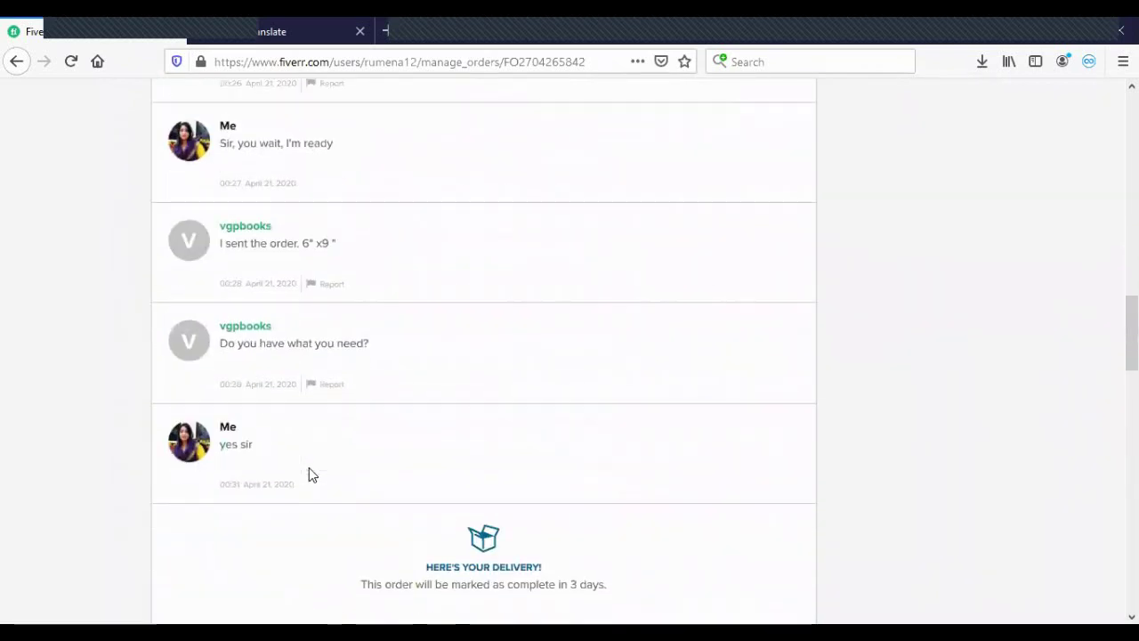
scroll(309, 467, up, 15)
scroll(308, 467, up, 1)
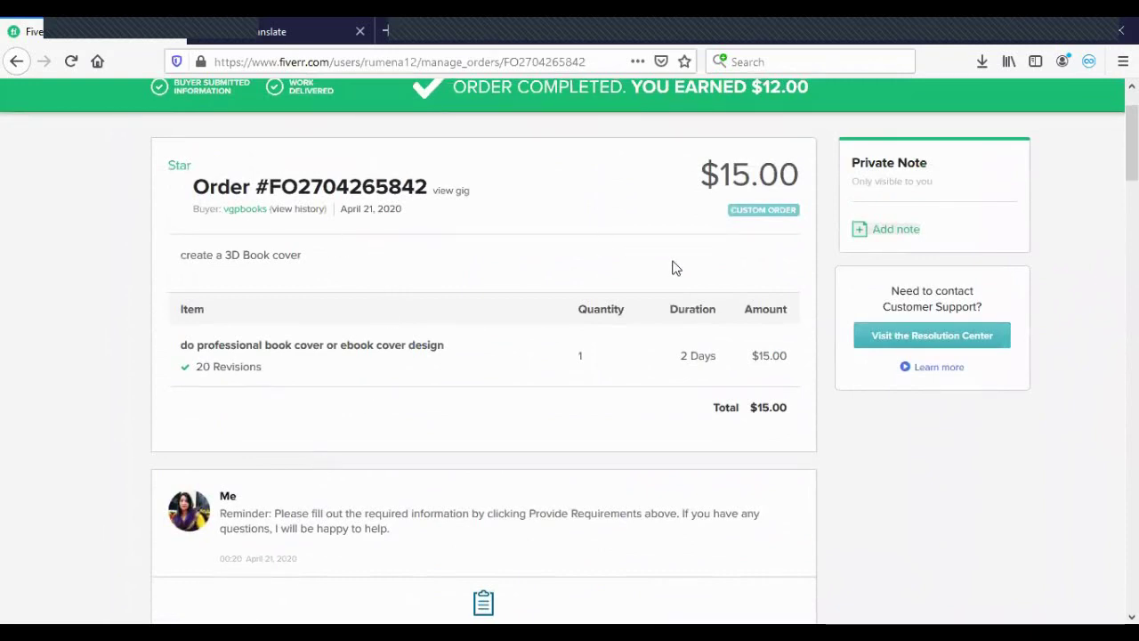
Step: Review the order page again from the requirements through the messages and delivery preview to the order reviews
scroll(673, 267, down, 3)
scroll(547, 356, down, 5)
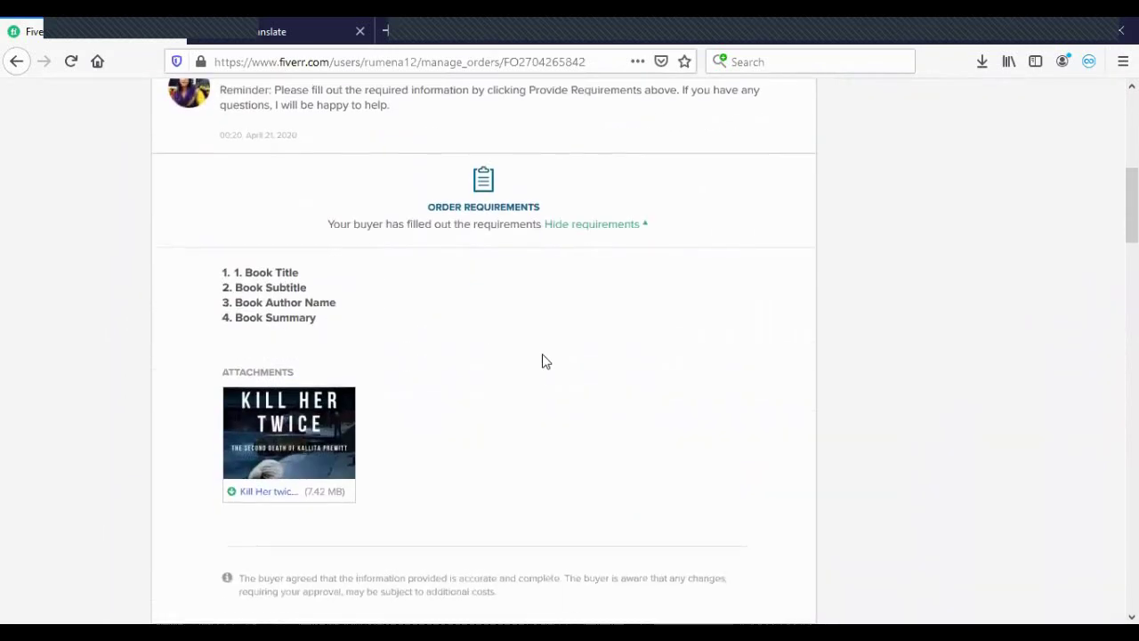
scroll(472, 429, down, 2)
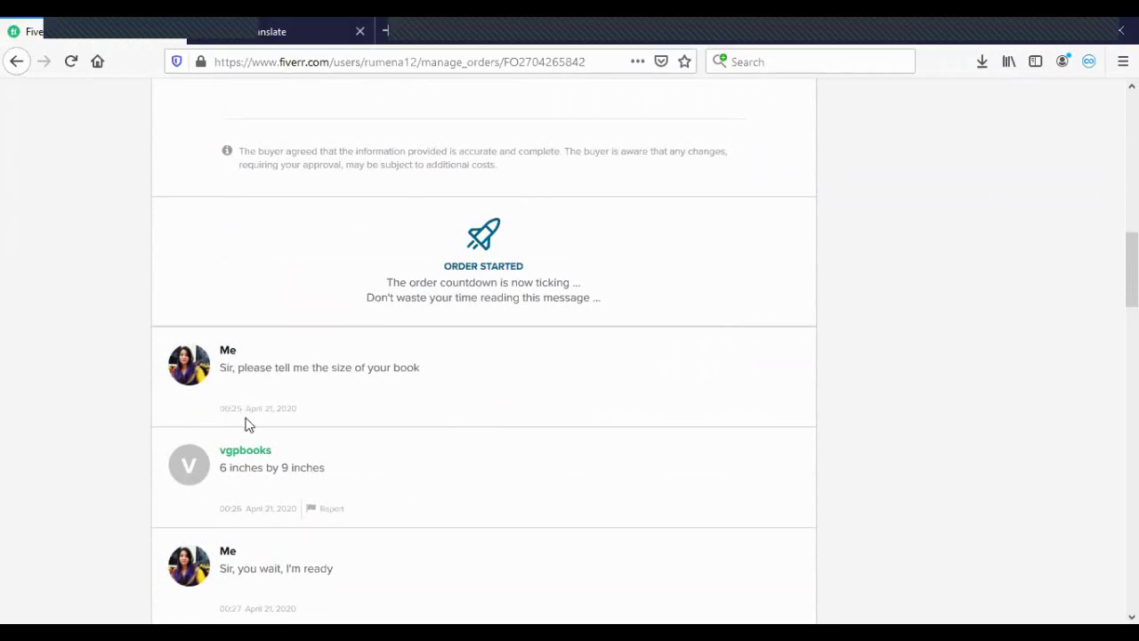
scroll(267, 416, down, 4)
scroll(260, 417, down, 10)
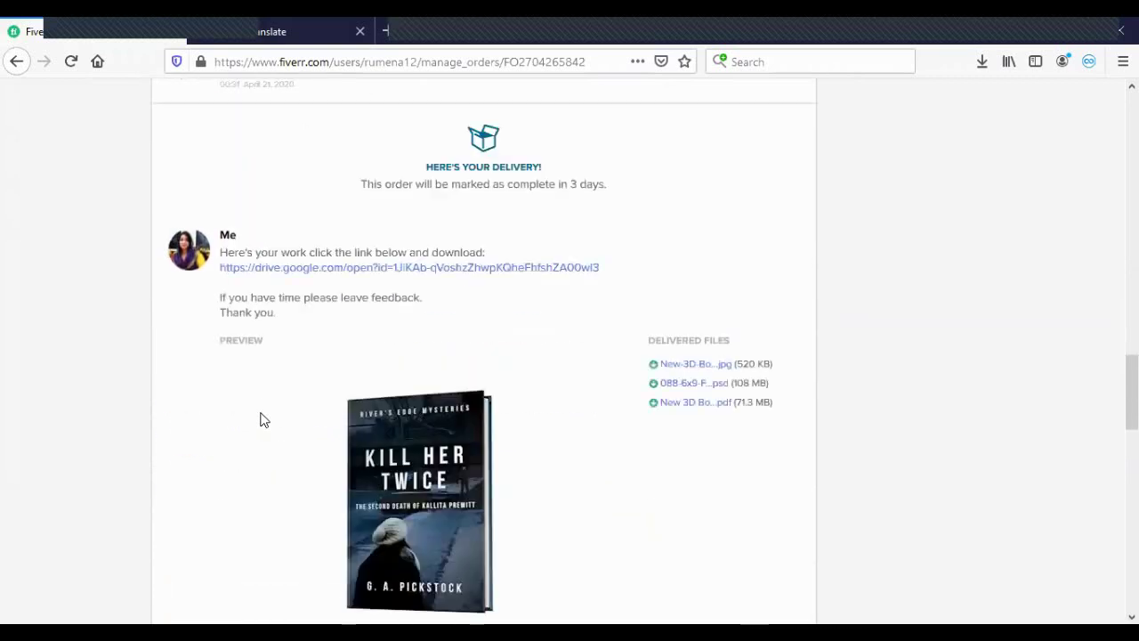
scroll(448, 287, down, 5)
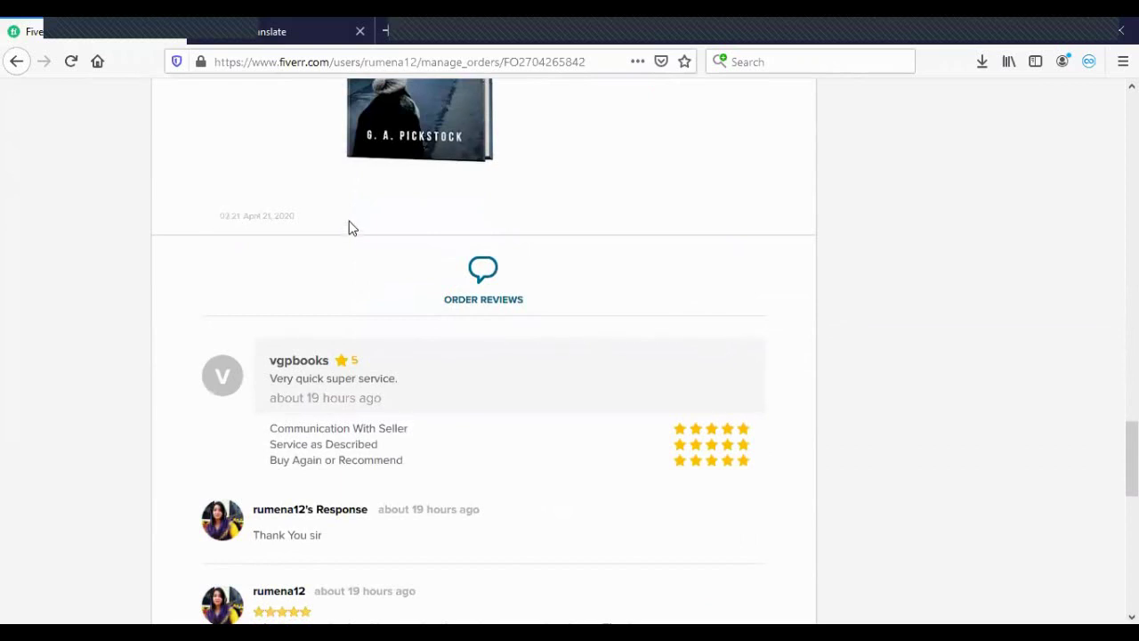
scroll(349, 227, down, 5)
scroll(348, 227, up, 2)
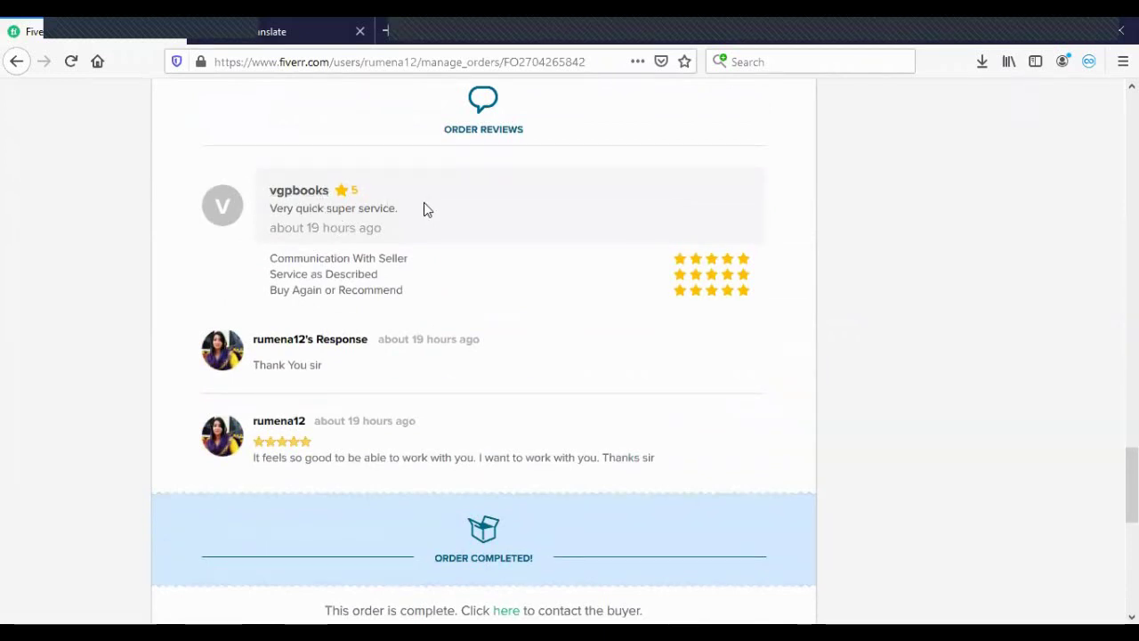
scroll(394, 219, up, 2)
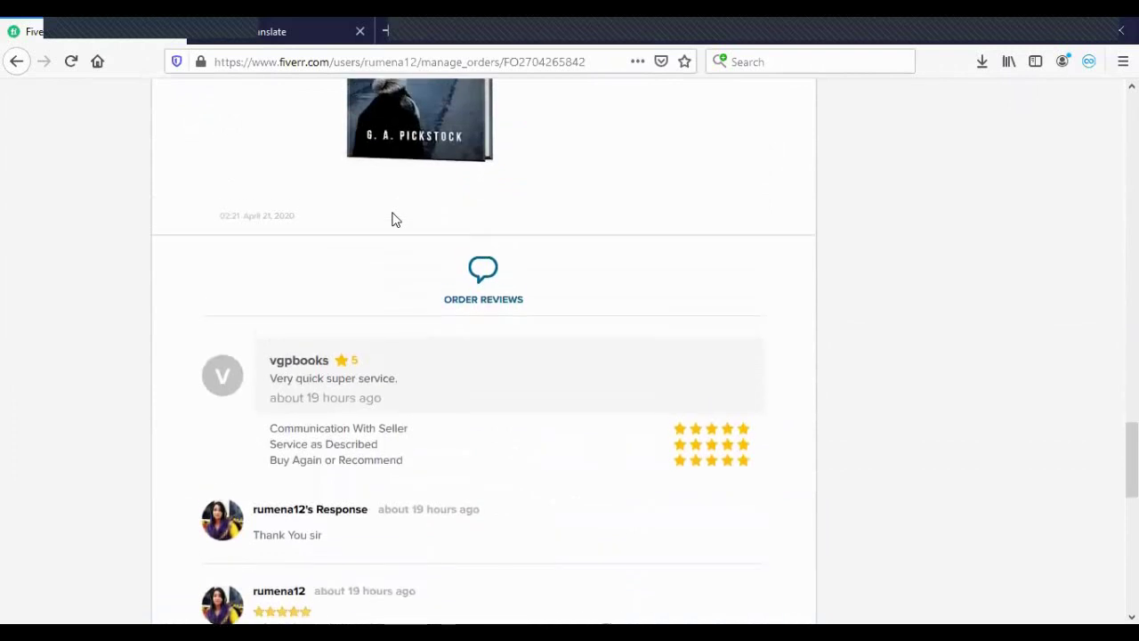
scroll(396, 222, up, 3)
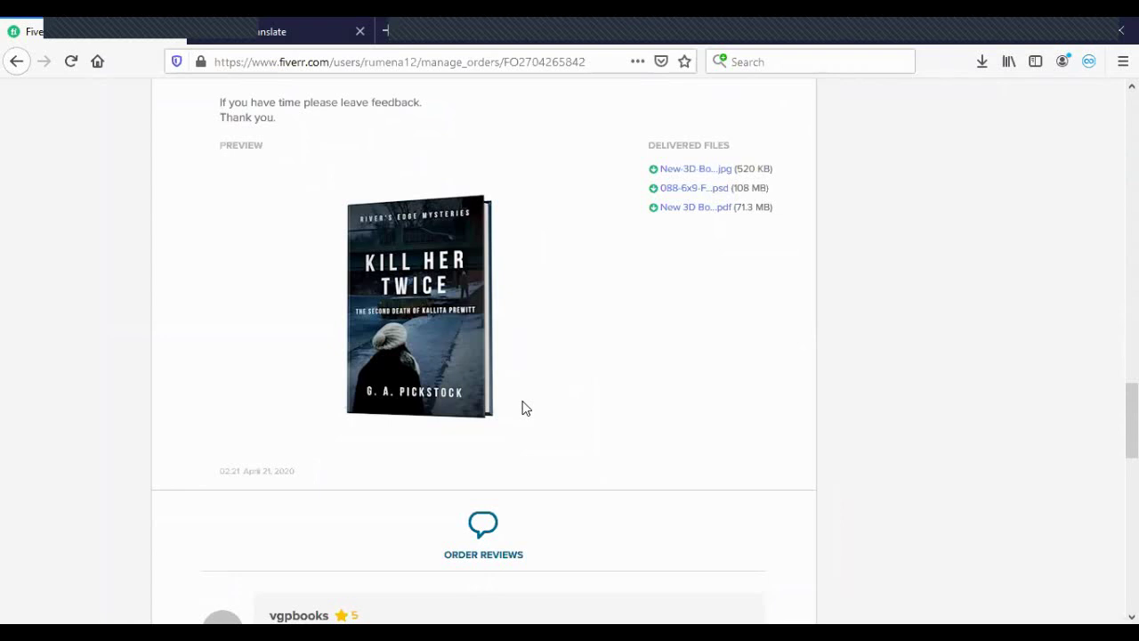
scroll(538, 396, up, 15)
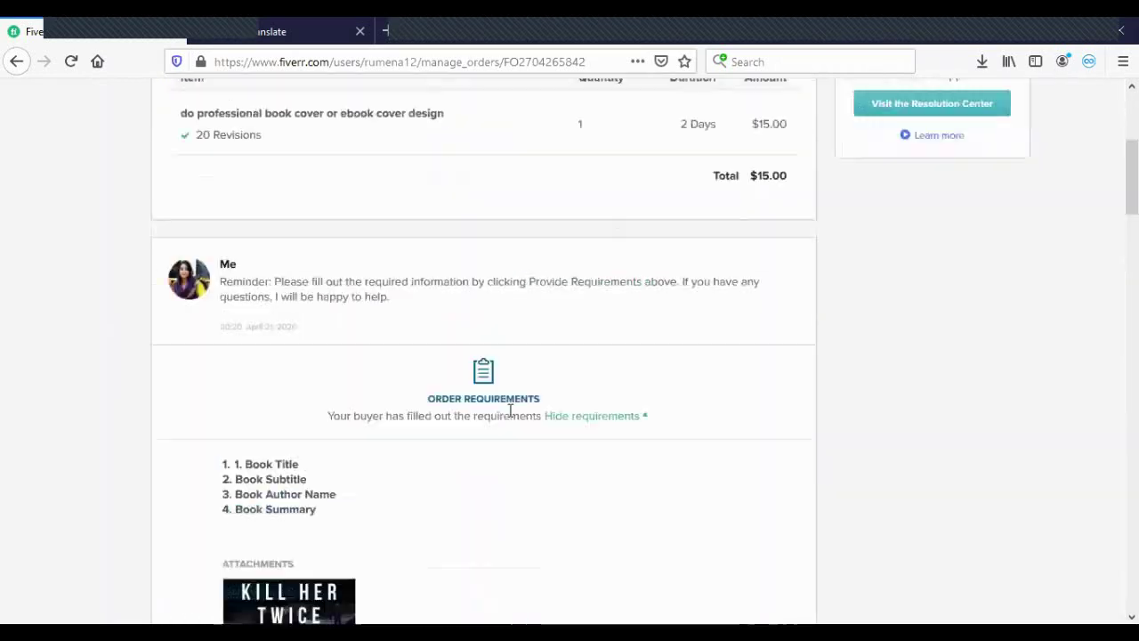
Step: Switch to LinkedIn and load the new posts in the home feed
scroll(510, 410, up, 4)
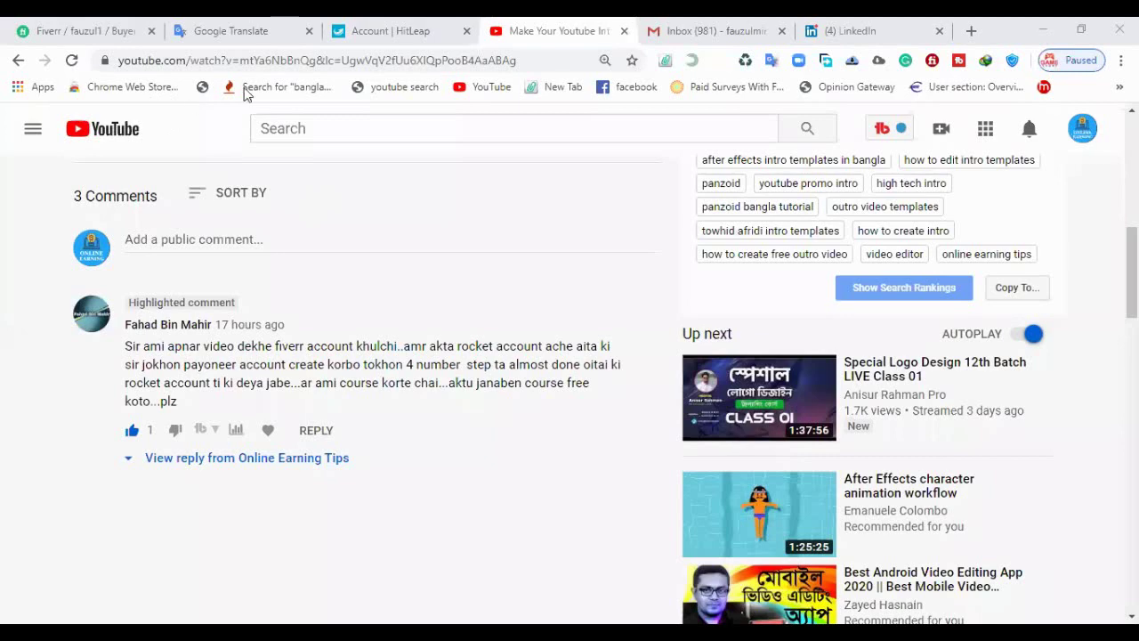
scroll(382, 138, up, 3)
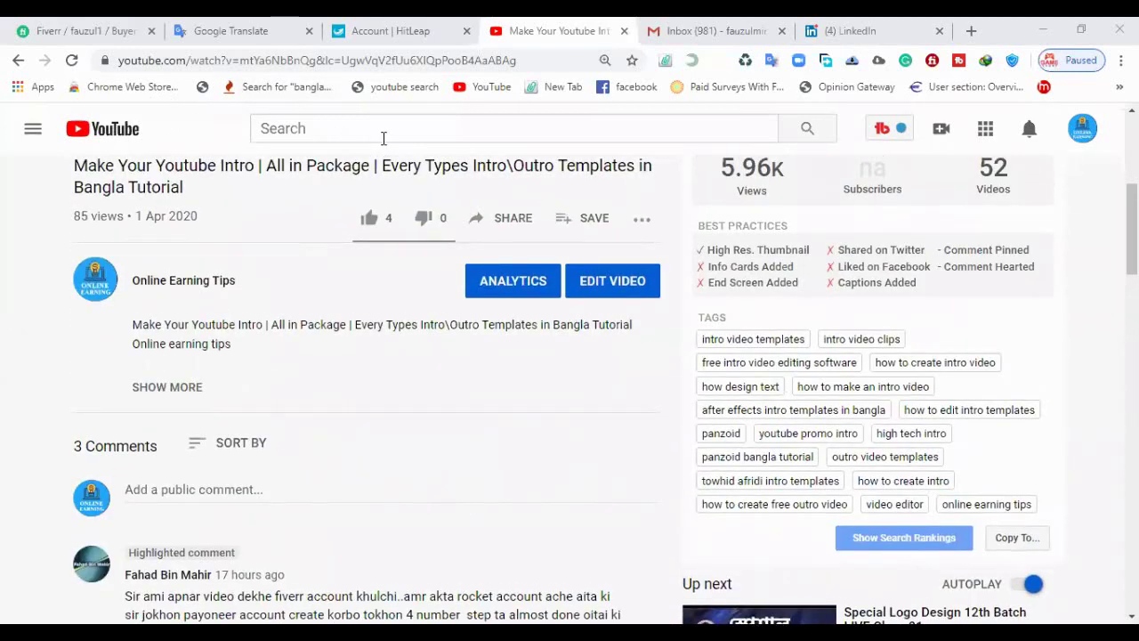
click(846, 31)
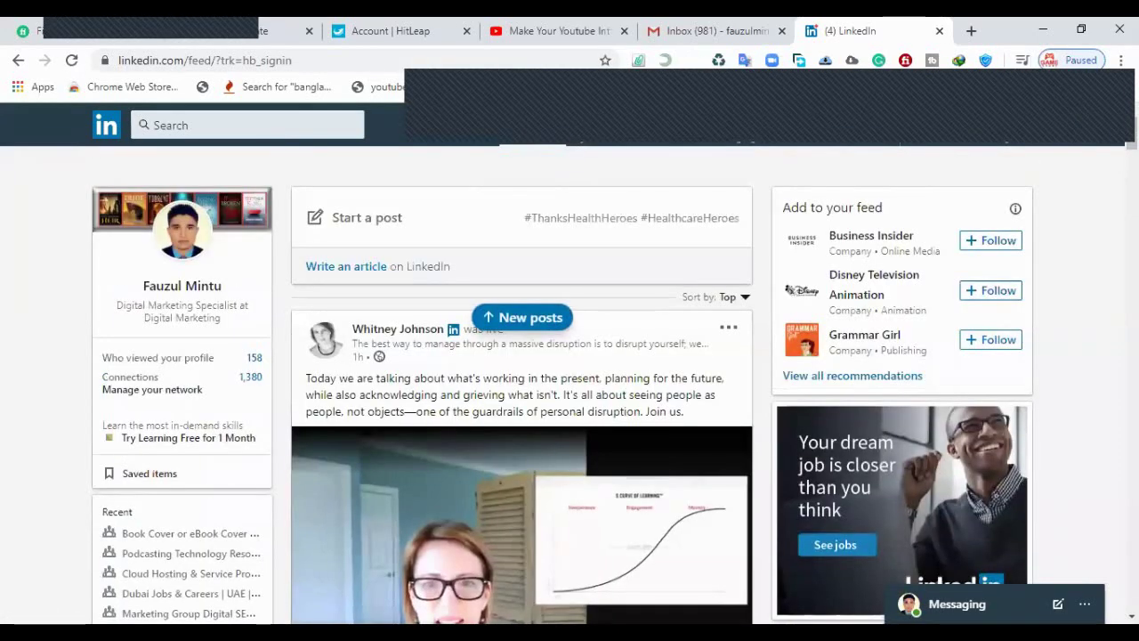
click(522, 319)
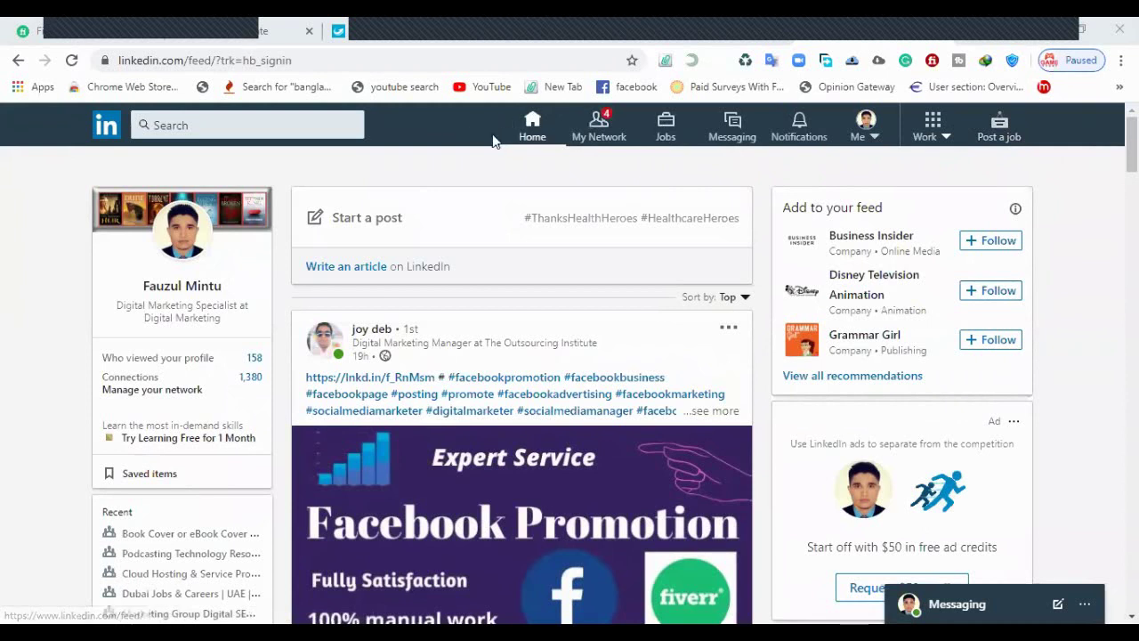
Step: Start creating a company page from LinkedIn's business services and choose Small business as the page type
click(931, 133)
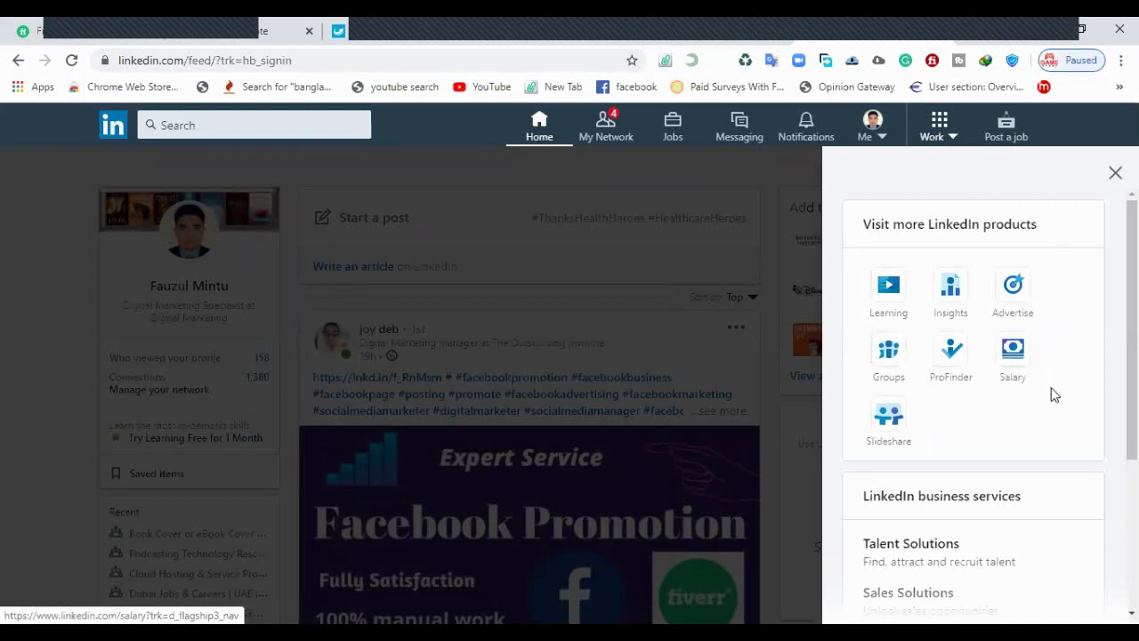
scroll(1032, 394, down, 1)
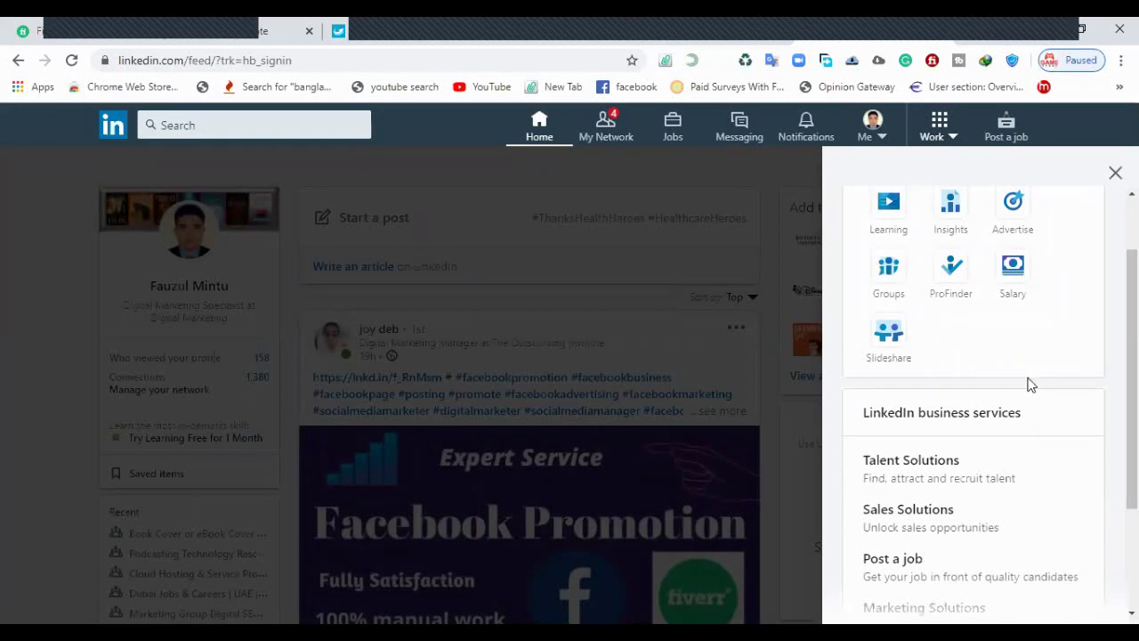
scroll(1024, 368, down, 2)
scroll(1078, 356, up, 2)
scroll(1024, 341, up, 1)
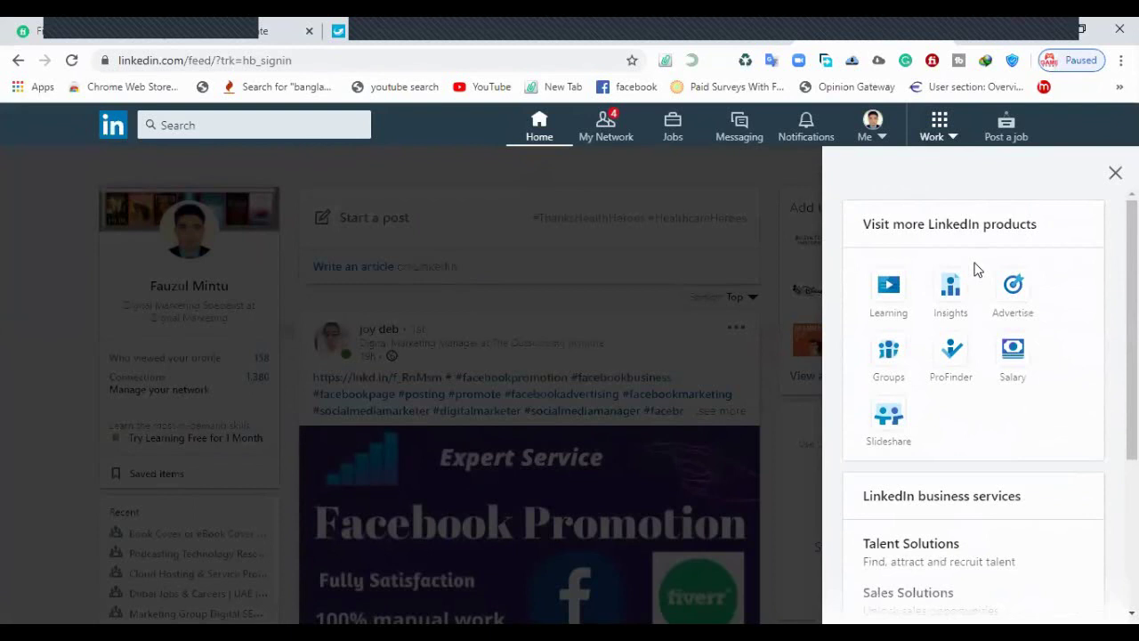
scroll(977, 270, down, 3)
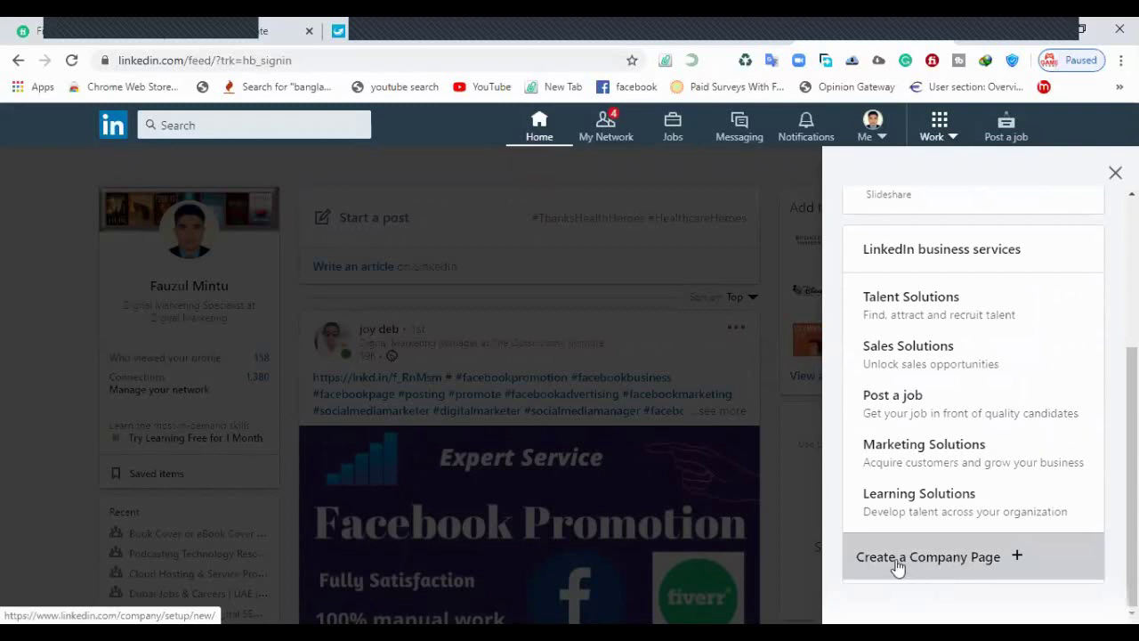
click(984, 561)
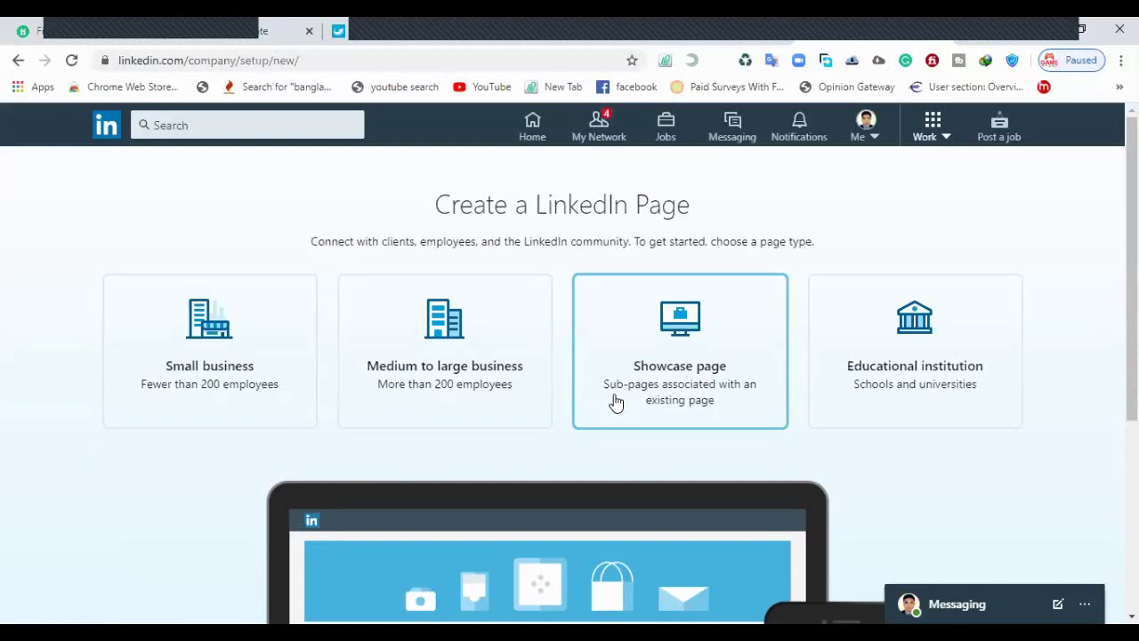
click(222, 343)
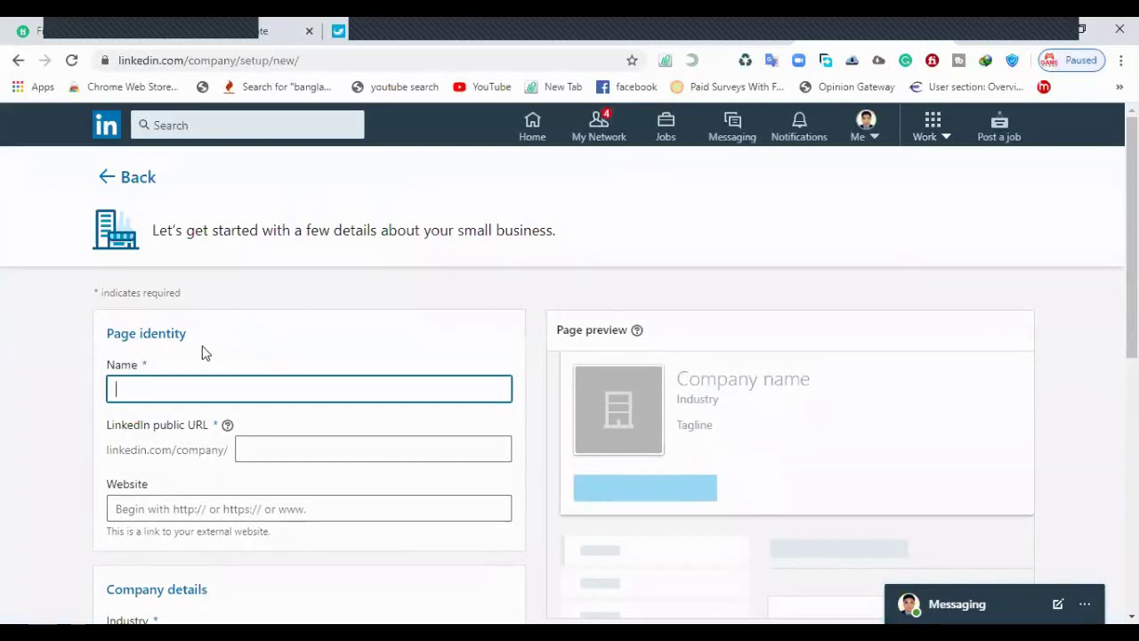
Step: Look through the small business form's page identity, company details and profile details sections
scroll(203, 351, down, 2)
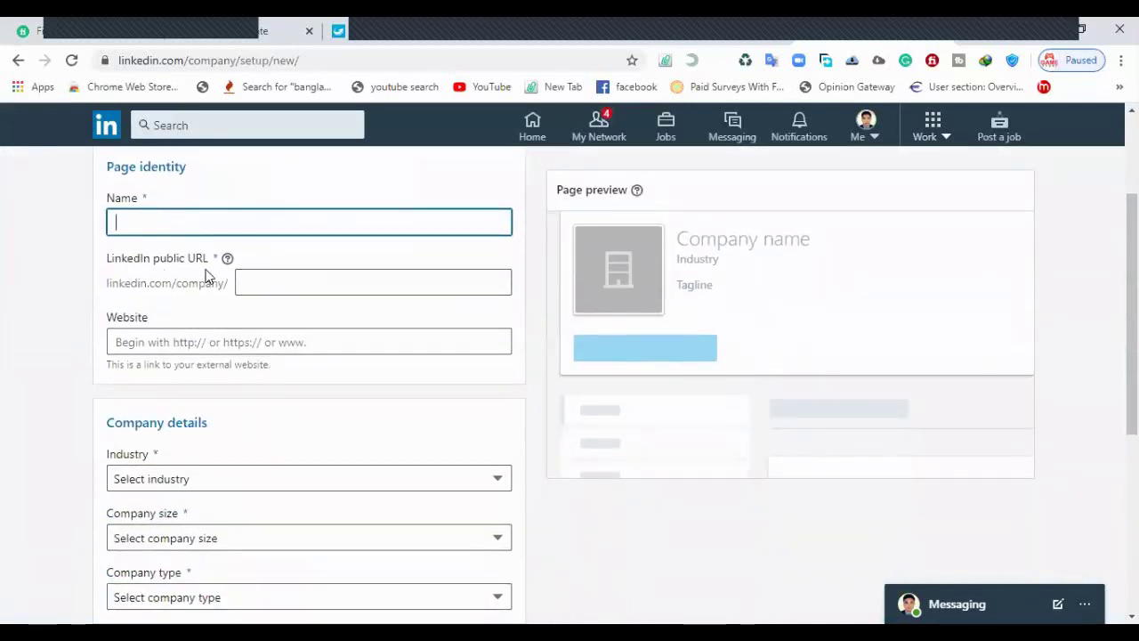
scroll(175, 323, down, 1)
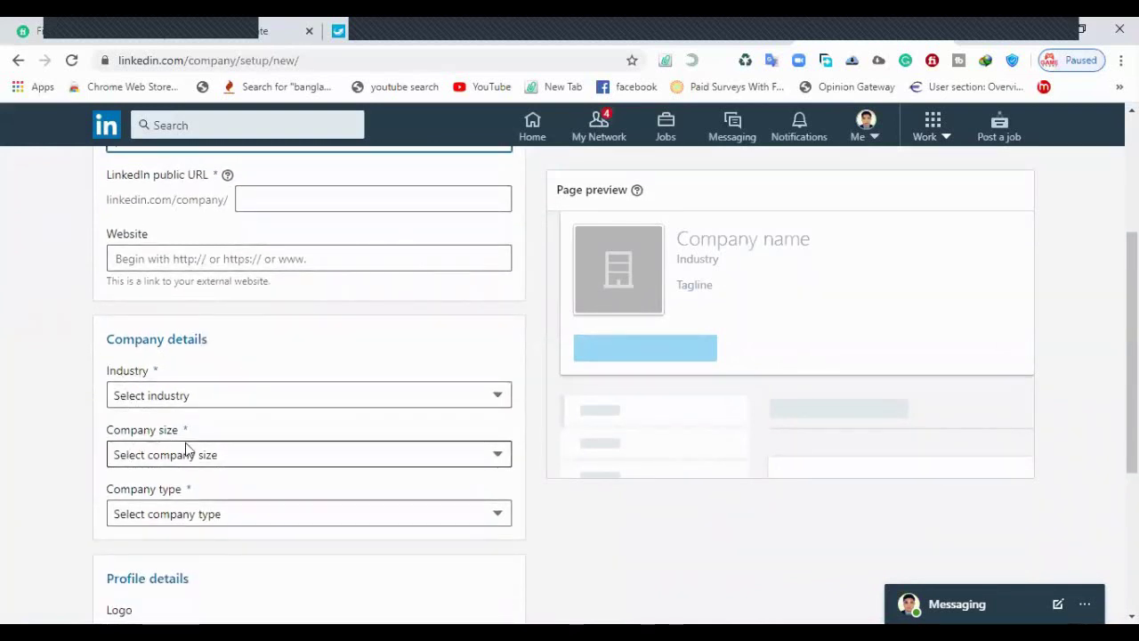
scroll(182, 513, down, 2)
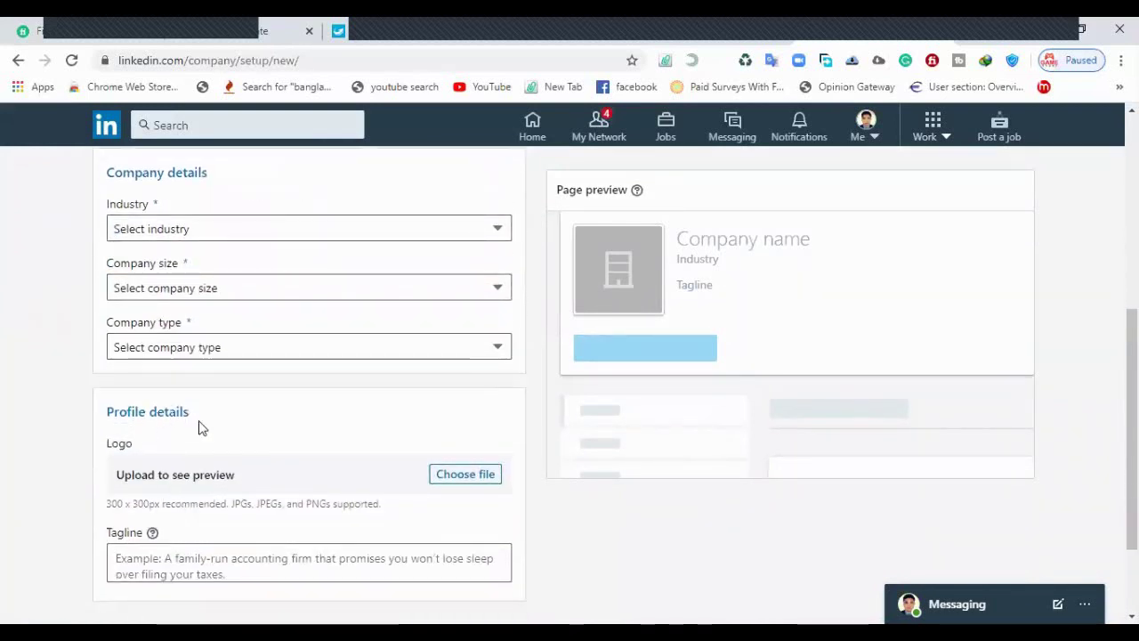
scroll(196, 323, up, 4)
scroll(196, 323, up, 2)
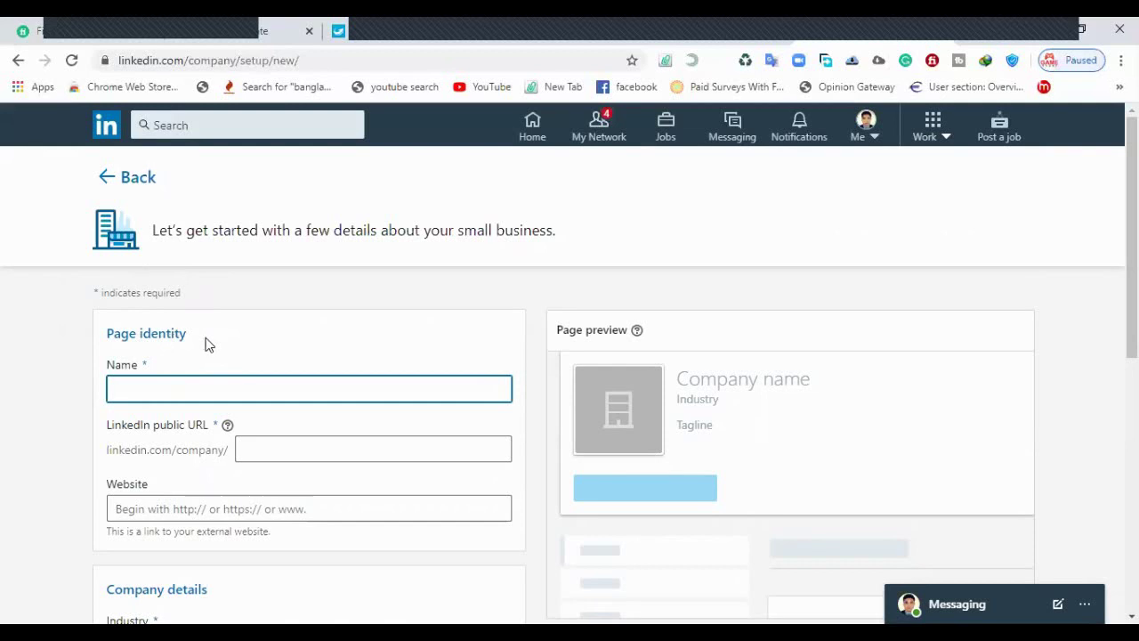
drag(107, 336, 206, 338)
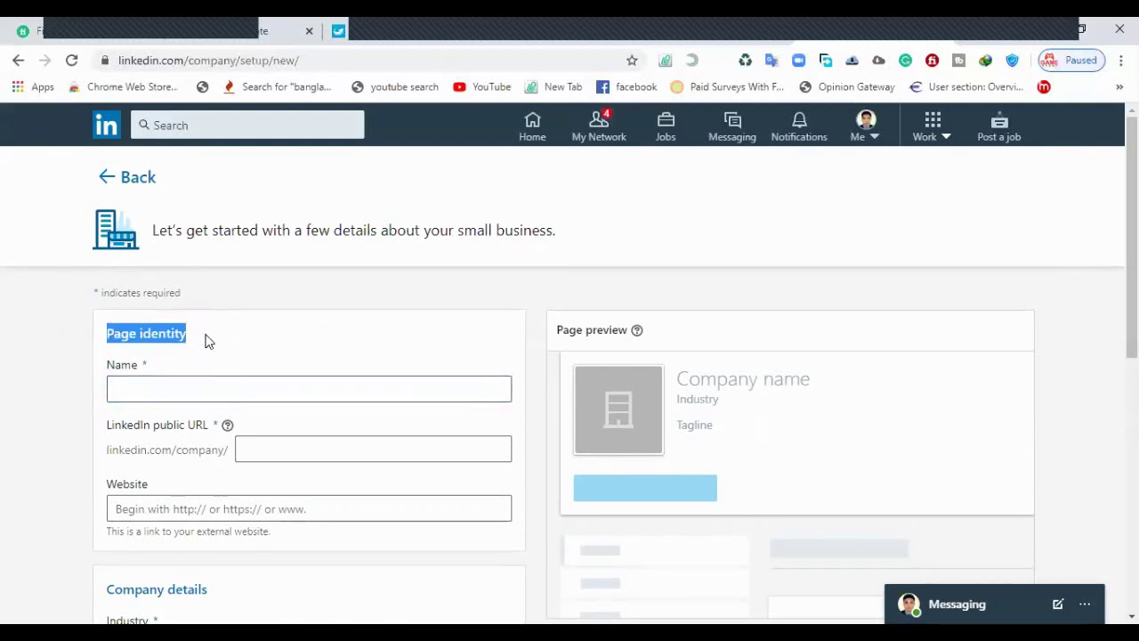
click(210, 339)
scroll(205, 338, down, 1)
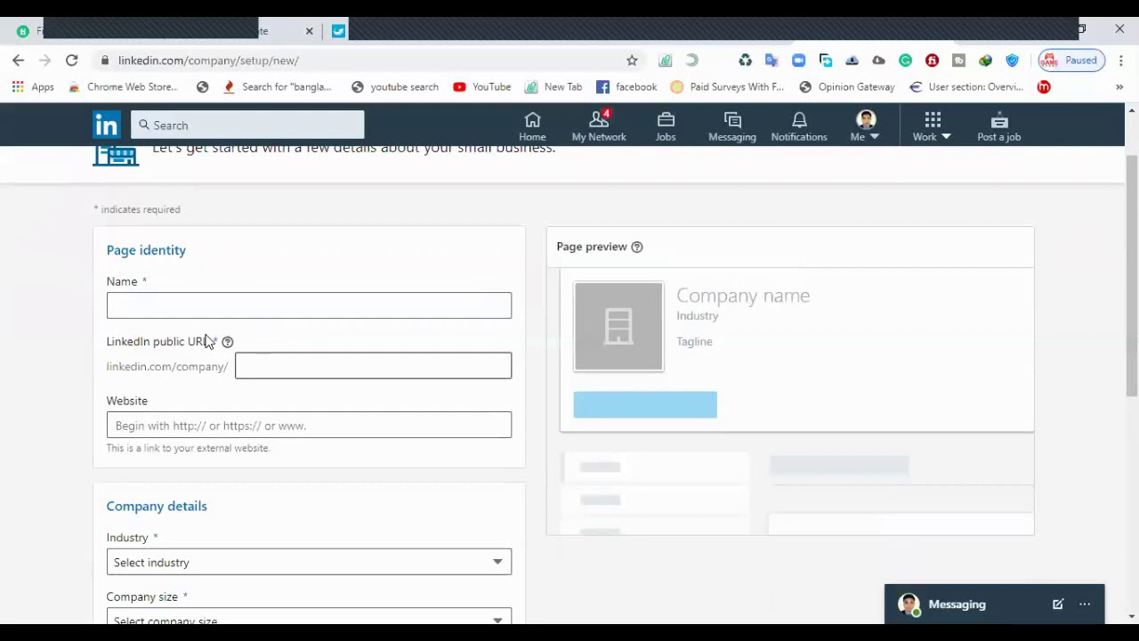
drag(196, 258, 105, 251)
click(220, 260)
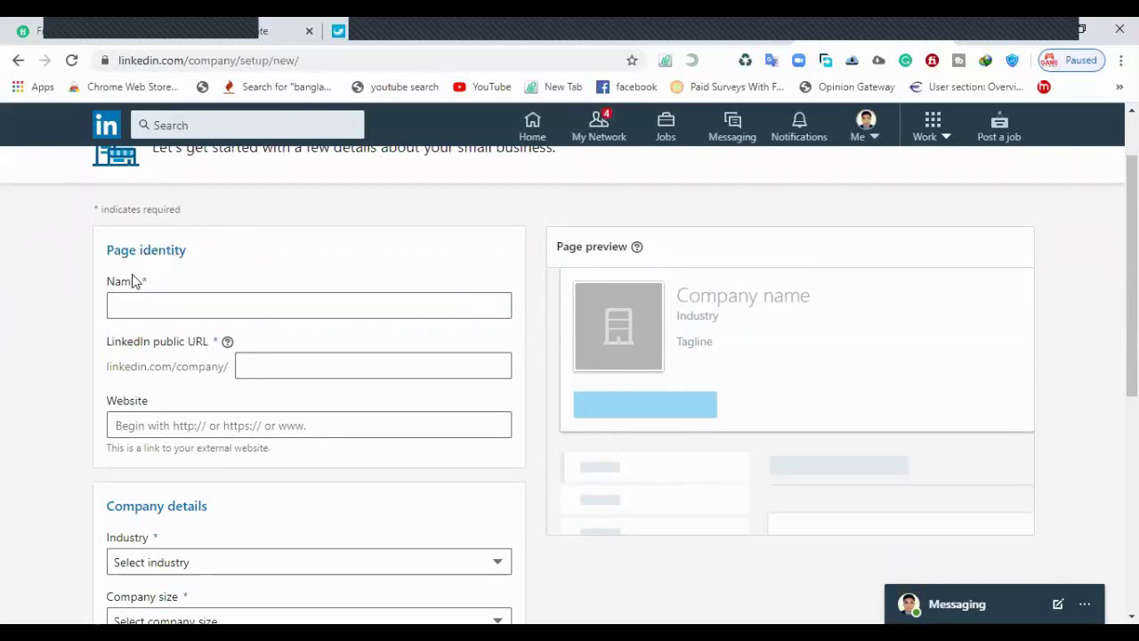
Step: Name the page Online Earning Tips and place the cursor in the Website field
drag(141, 287, 101, 281)
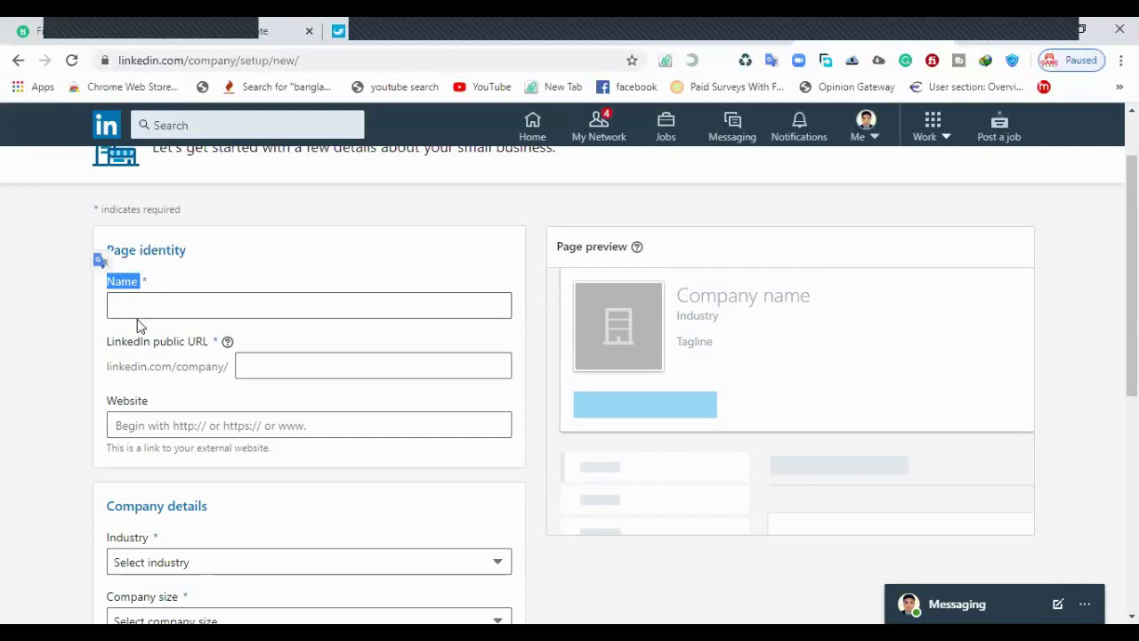
click(138, 309)
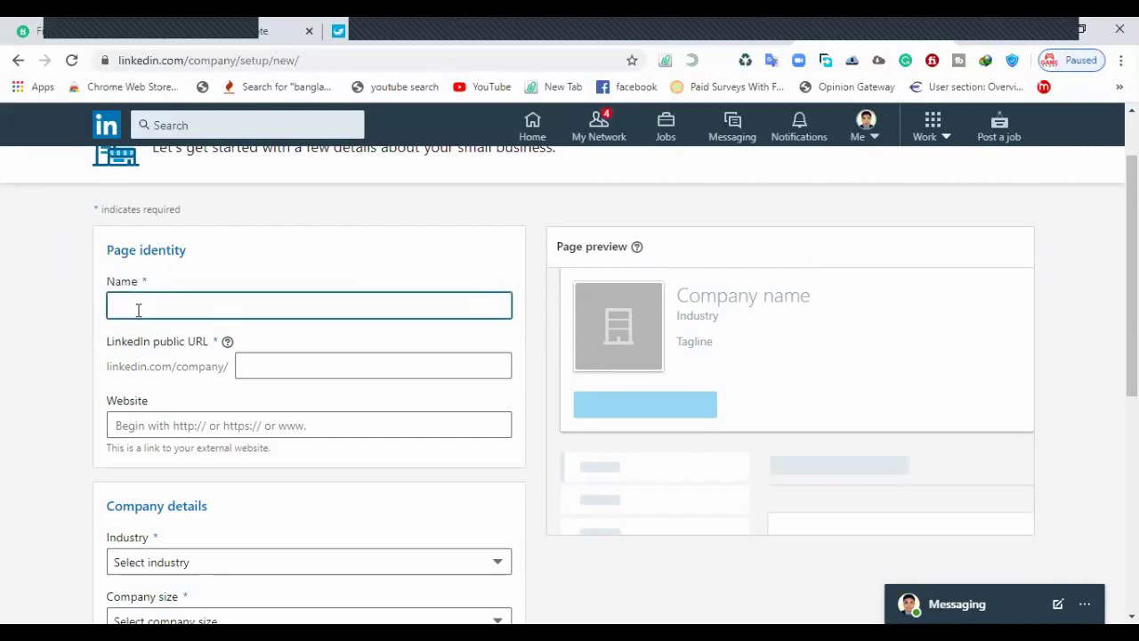
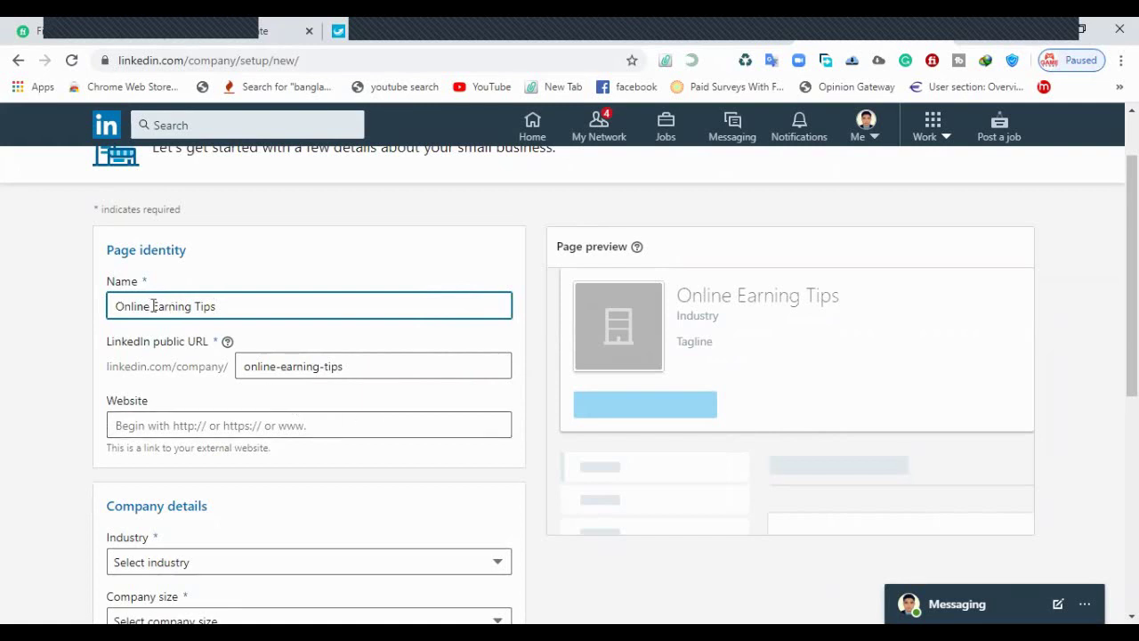
scroll(380, 360, down, 2)
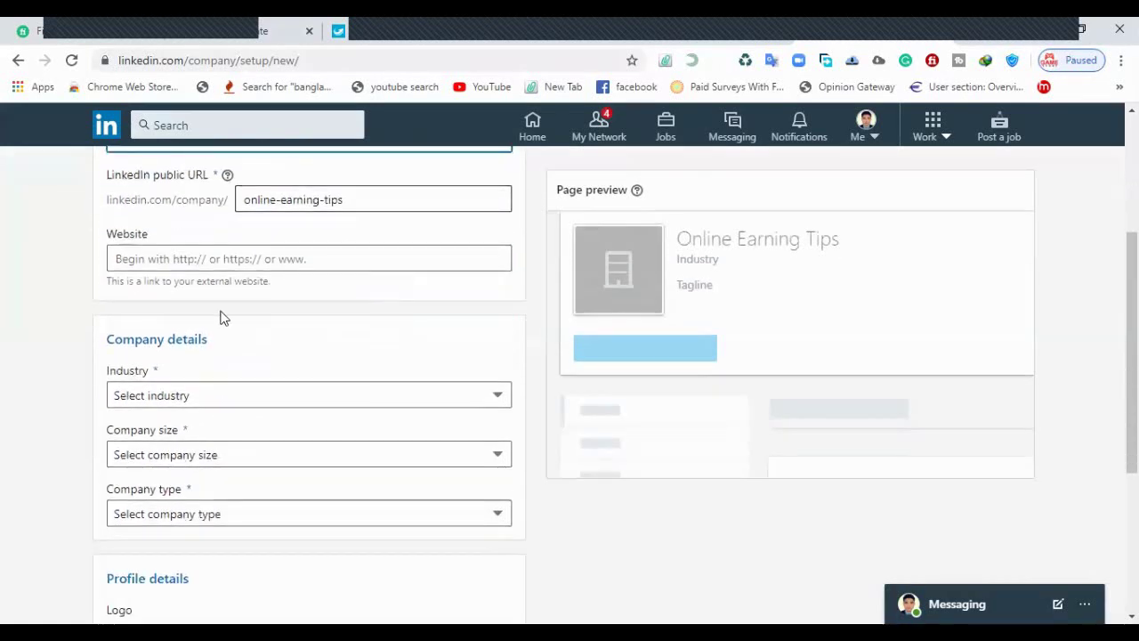
click(180, 263)
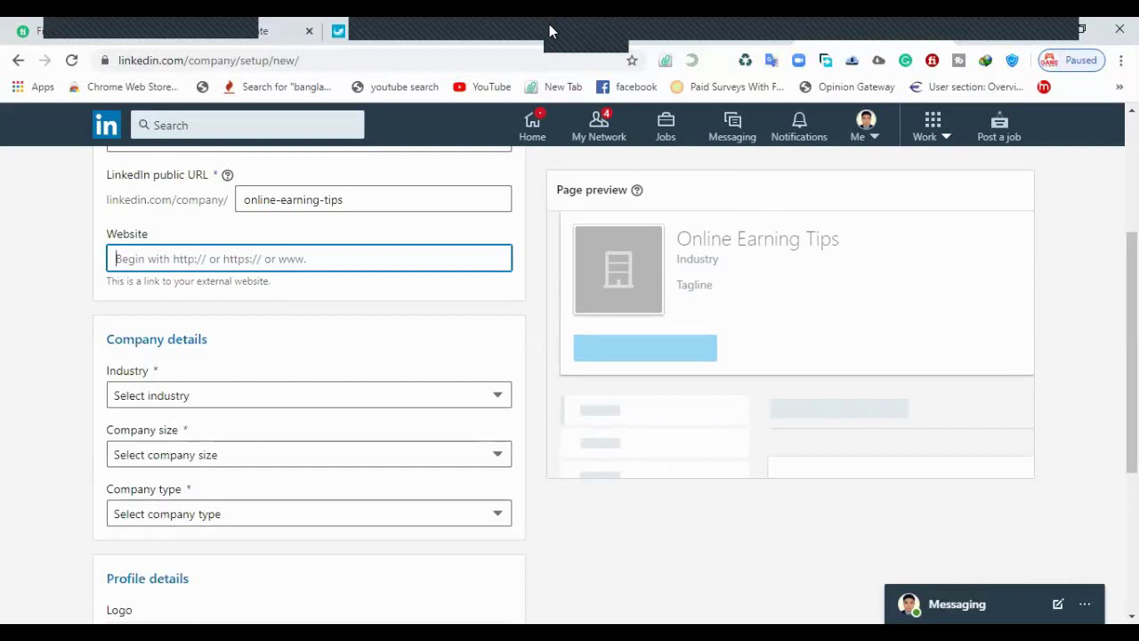
Step: Switch to YouTube, view the Online Earning Tips channel and open its account settings
click(504, 32)
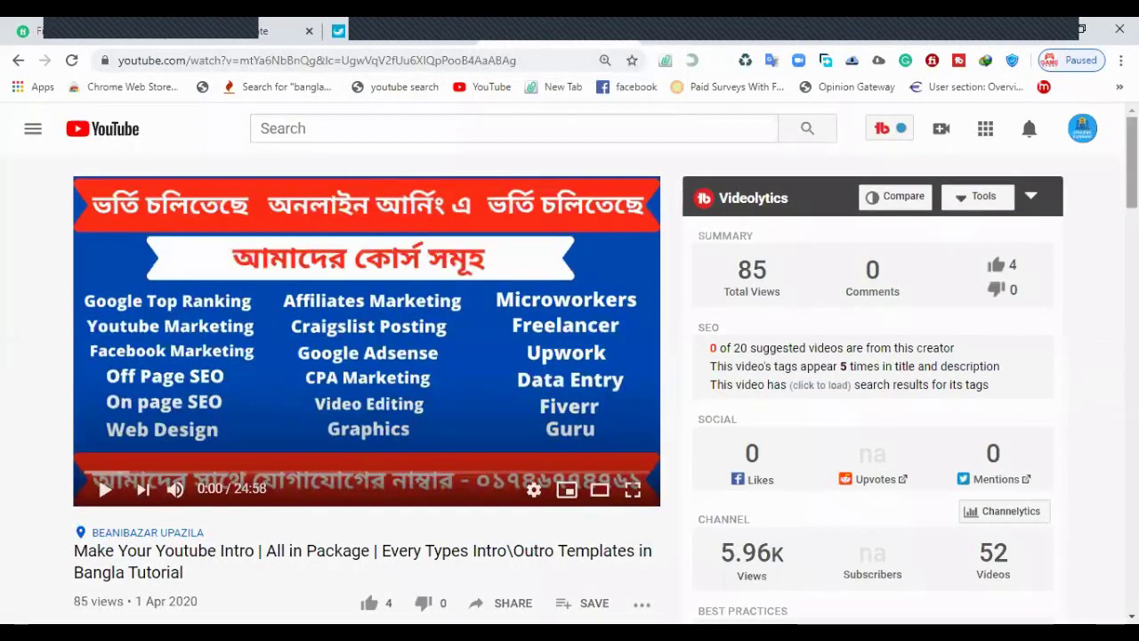
click(1083, 129)
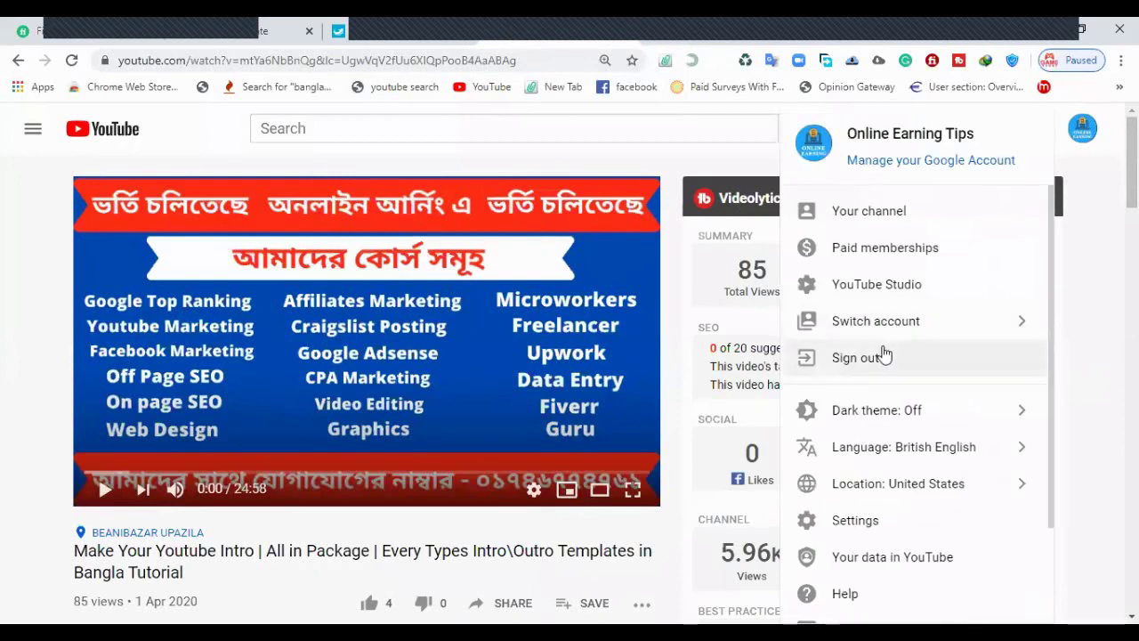
click(869, 227)
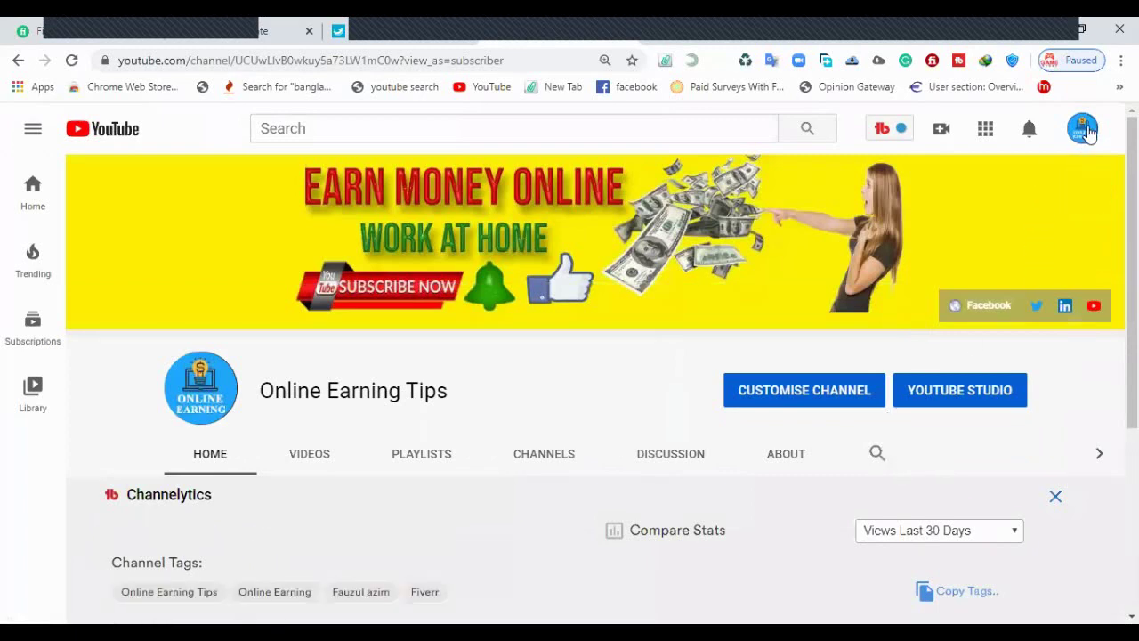
click(1082, 129)
click(862, 522)
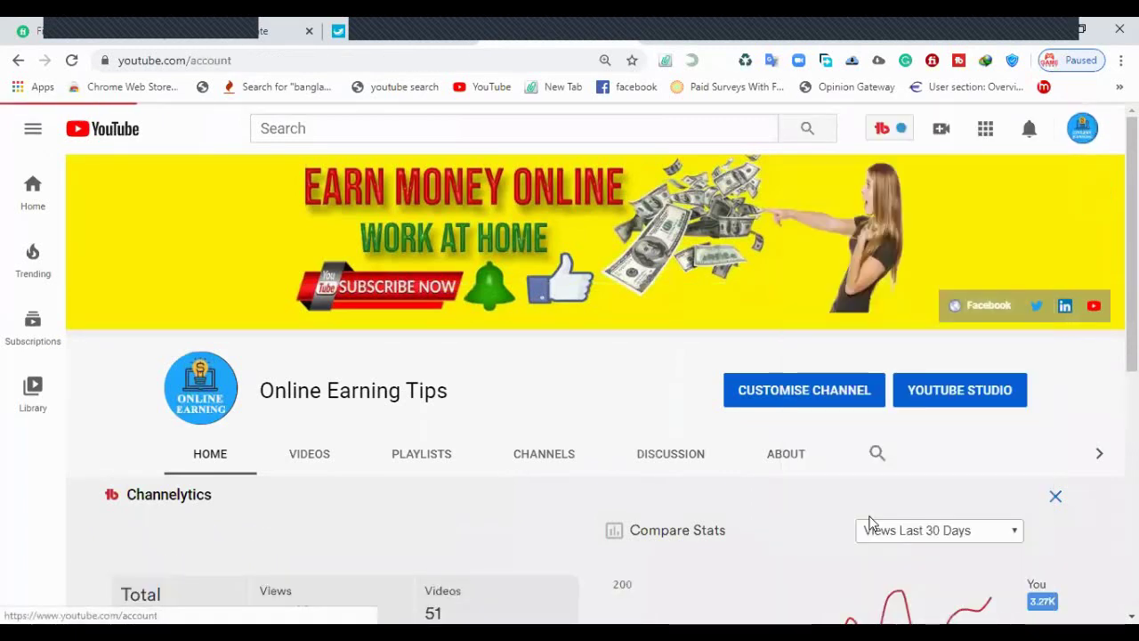
Step: Check the channel's status and features page, and return to the account settings
scroll(628, 472, down, 3)
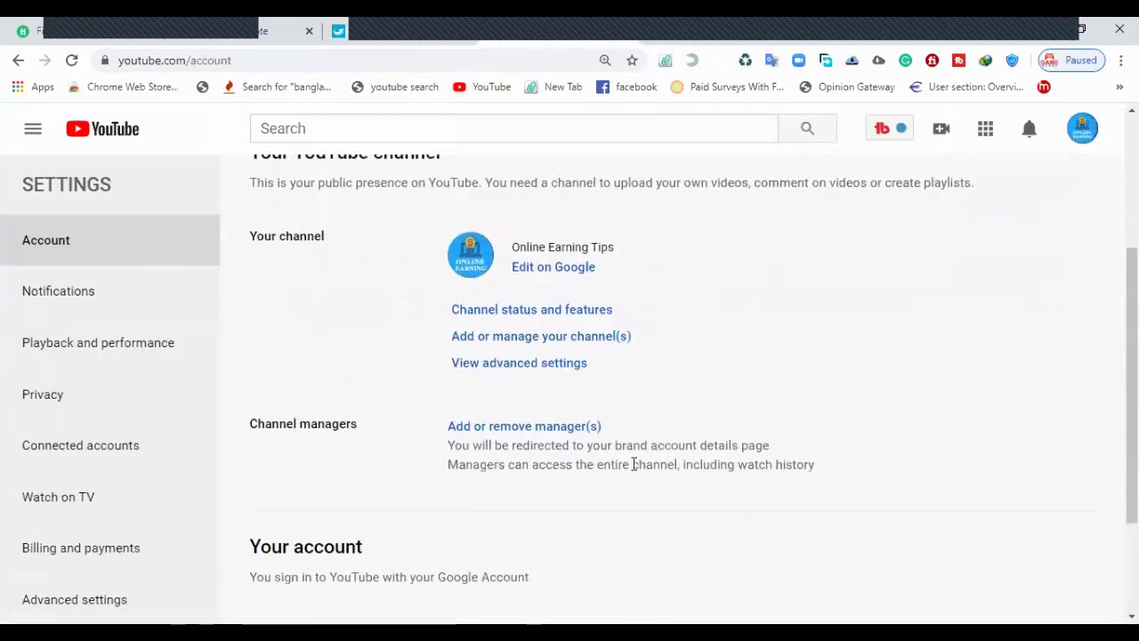
click(541, 312)
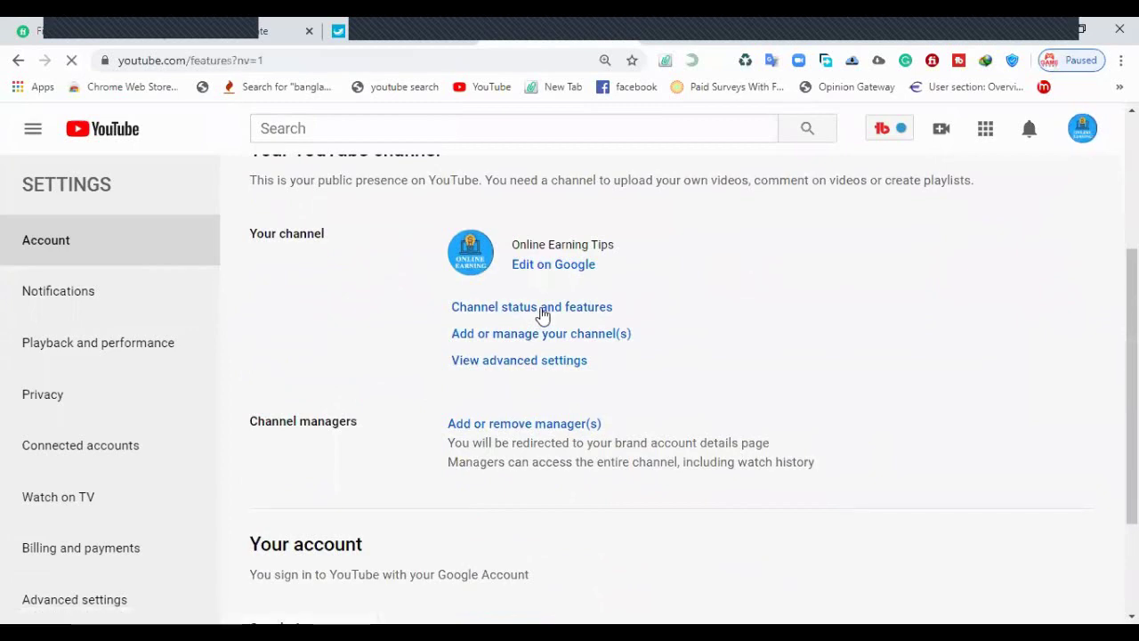
scroll(543, 316, down, 8)
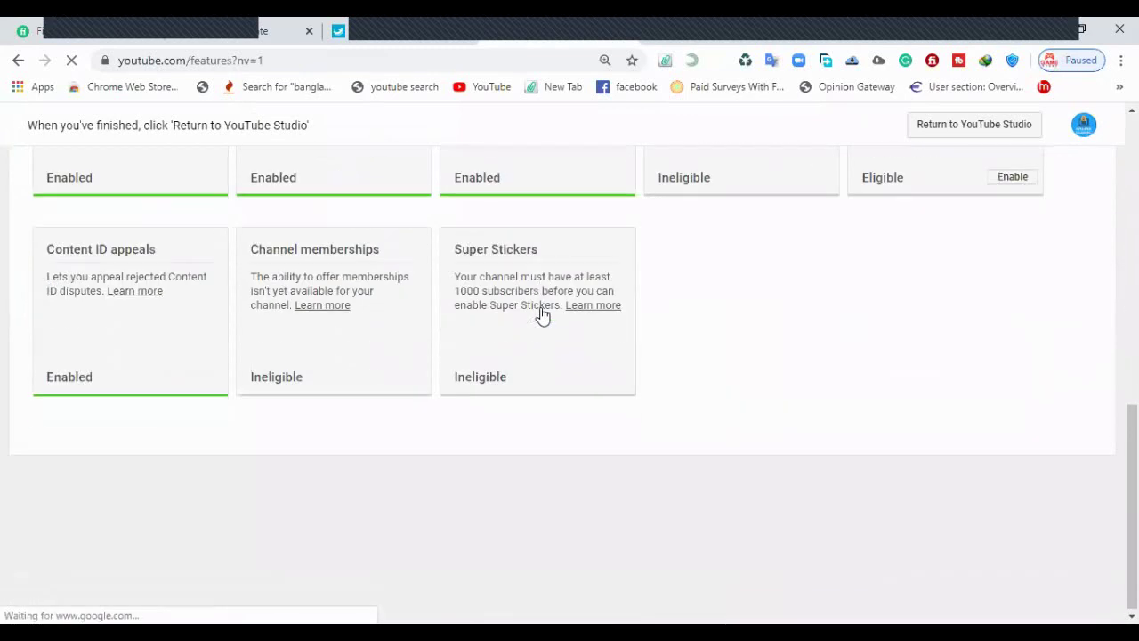
click(18, 60)
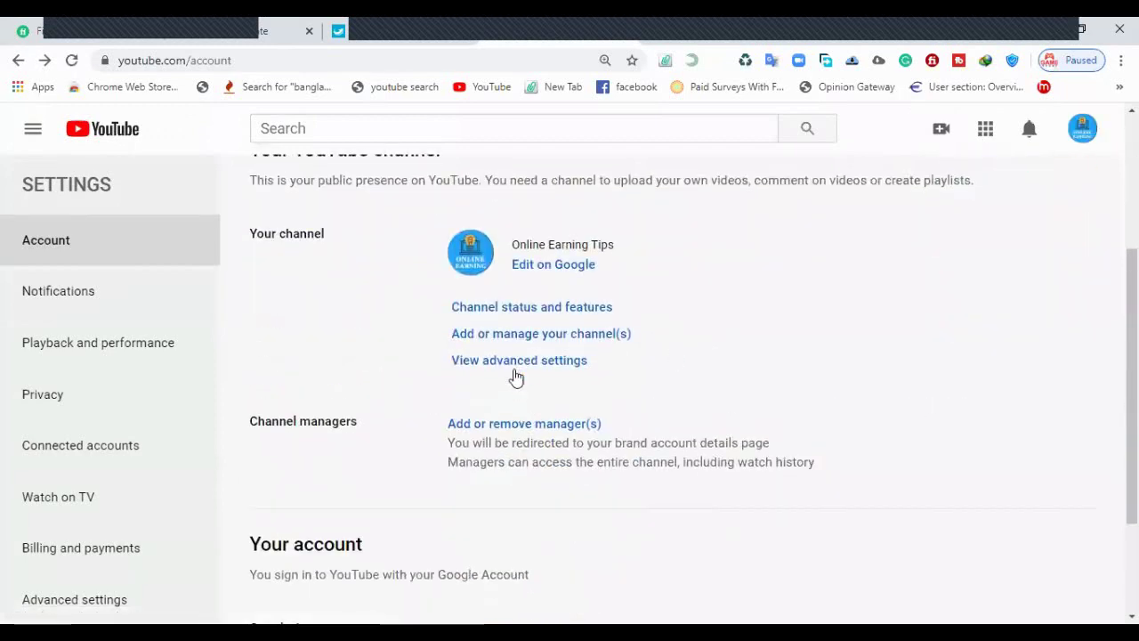
Step: Open the channel's advanced settings and copy the user ID
click(518, 365)
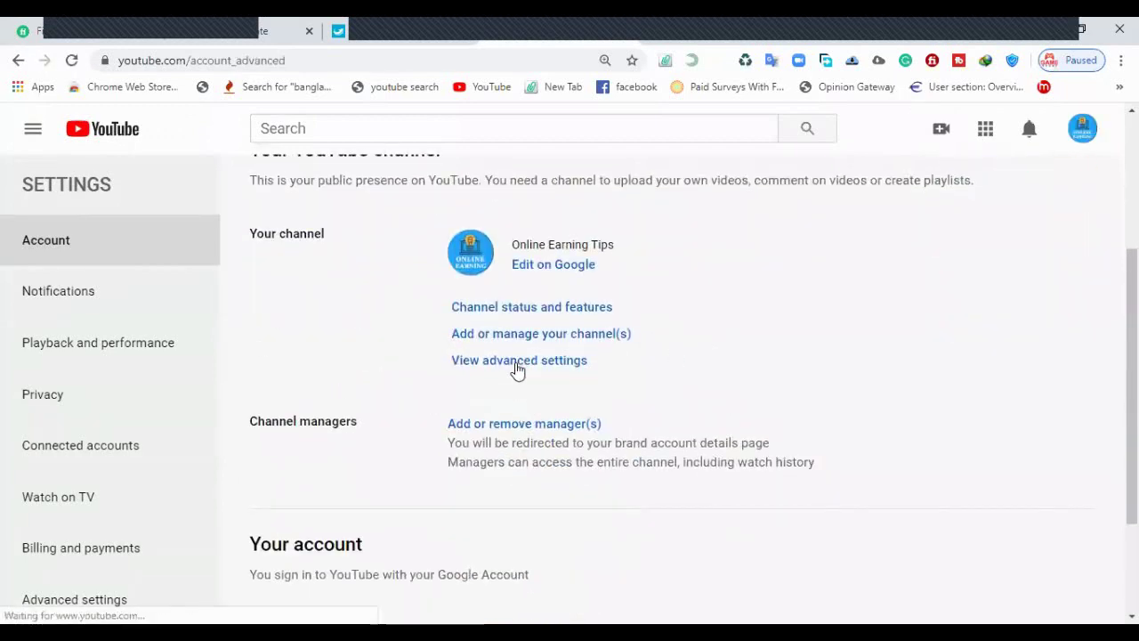
scroll(516, 367, down, 2)
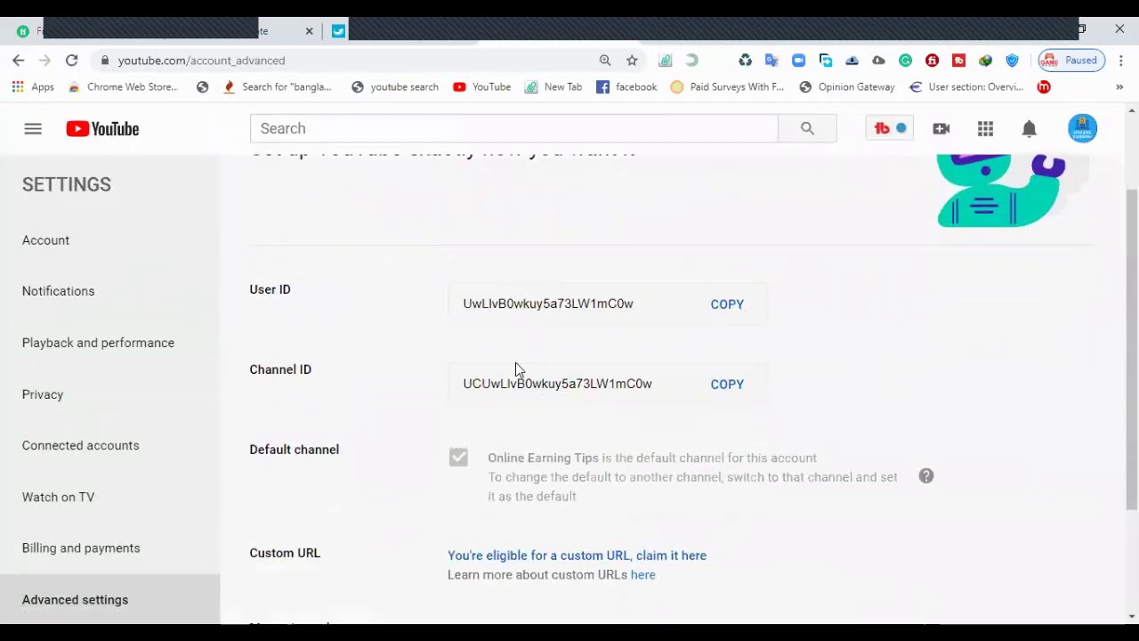
click(740, 262)
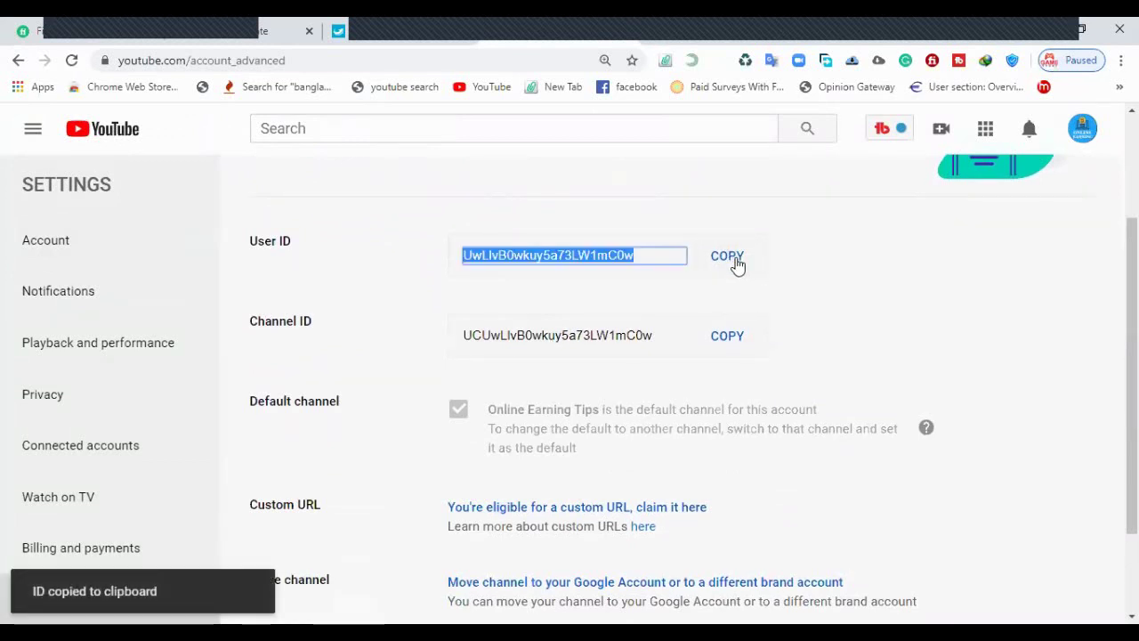
scroll(737, 263, down, 2)
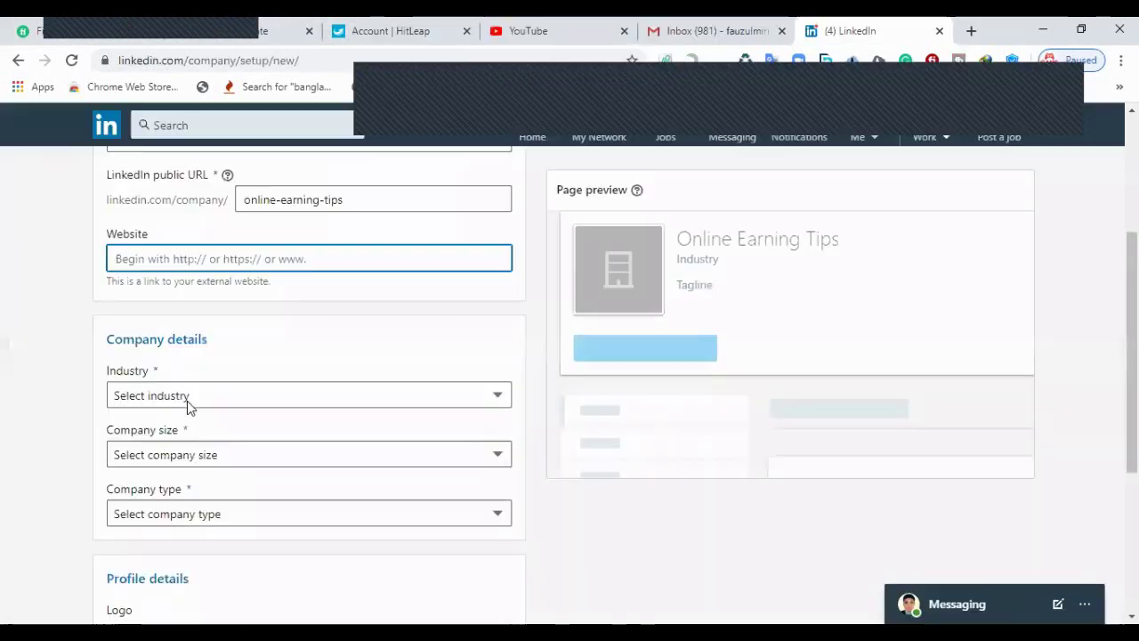
right_click(161, 266)
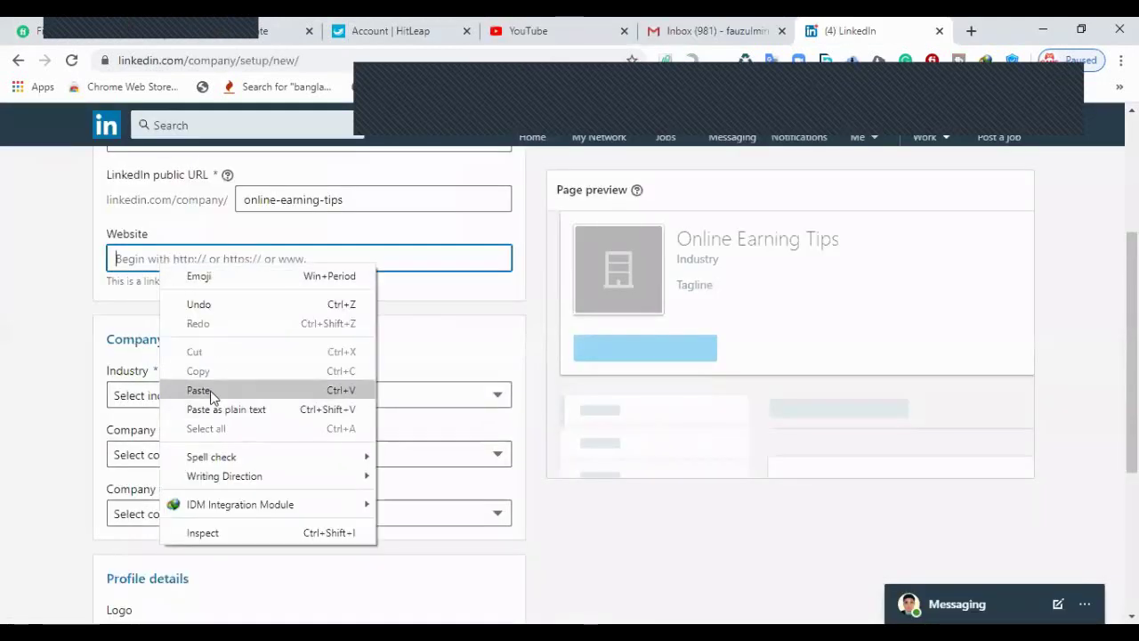
click(214, 390)
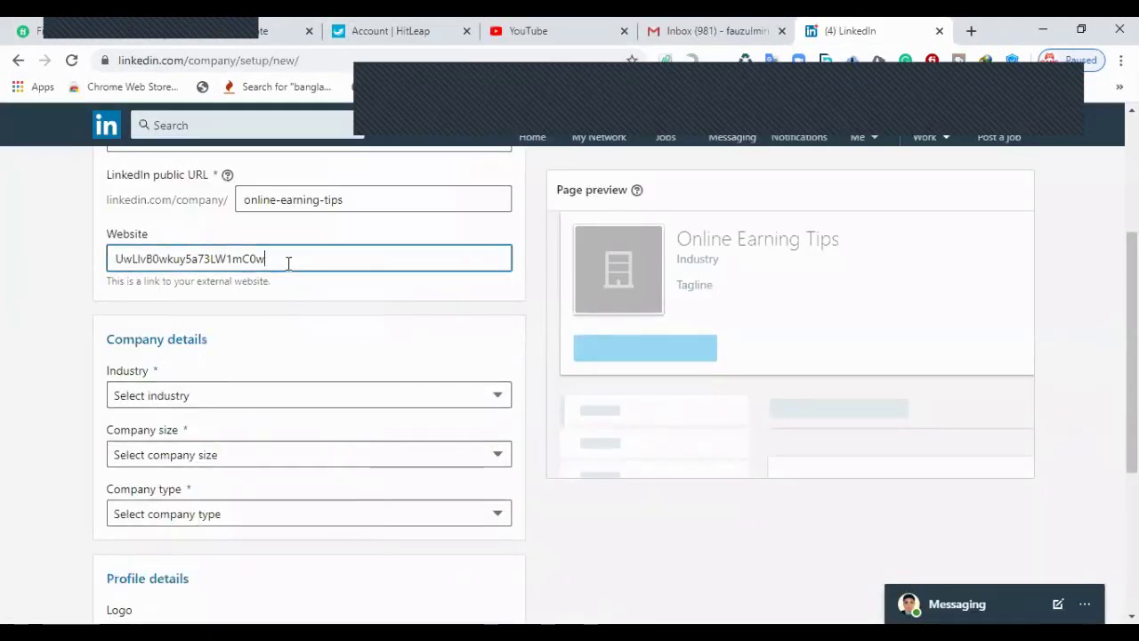
drag(288, 259, 68, 247)
key(BackSpace)
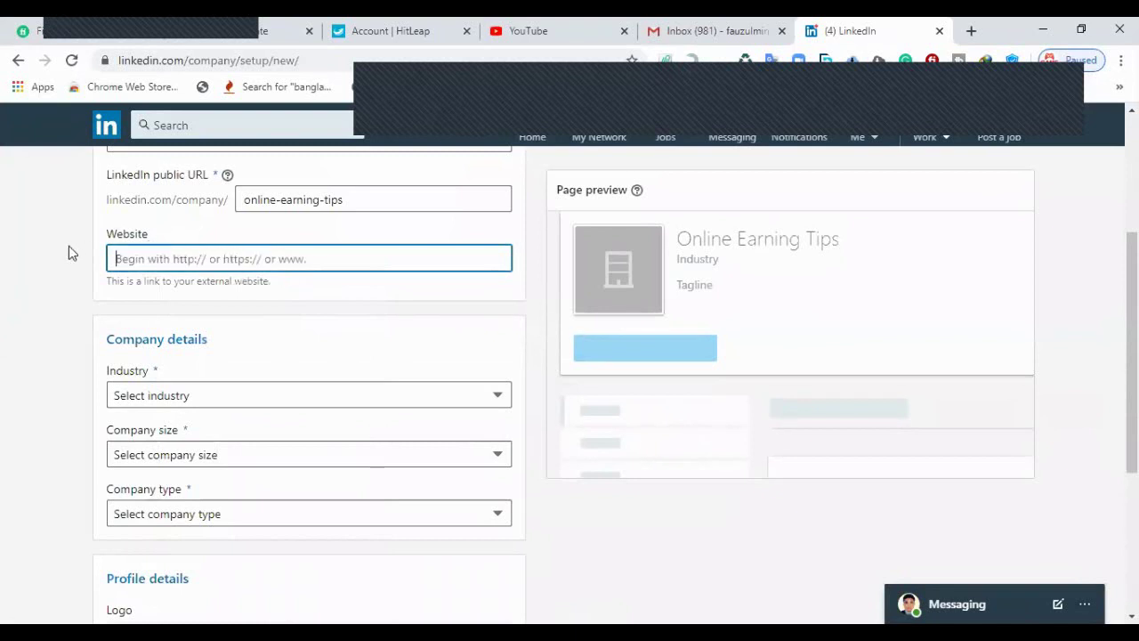
text(Www)
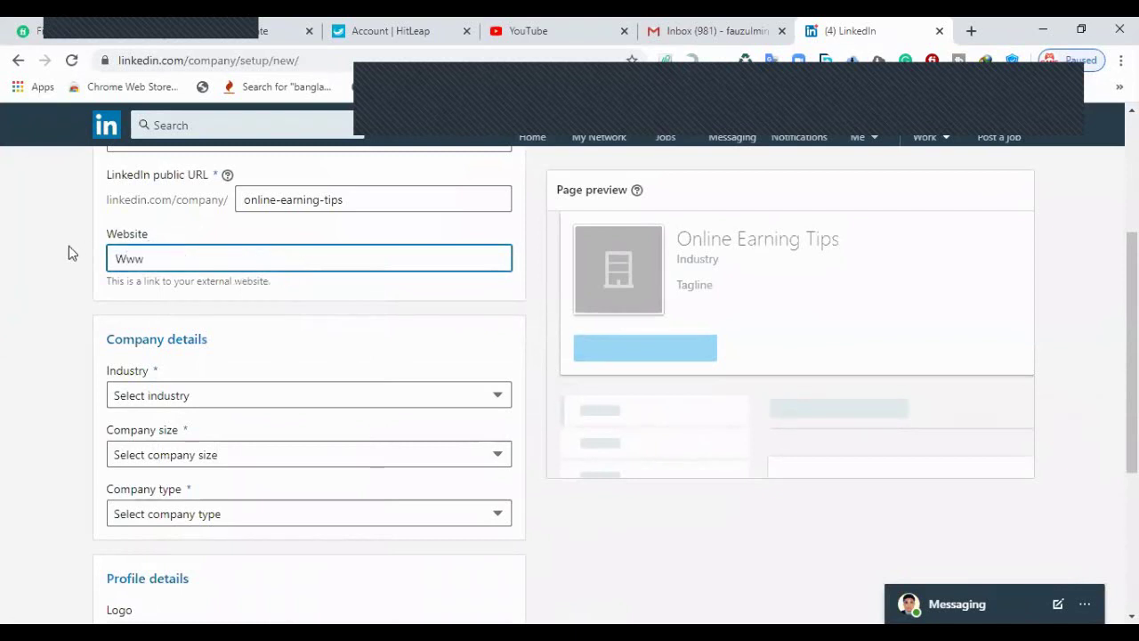
text(.)
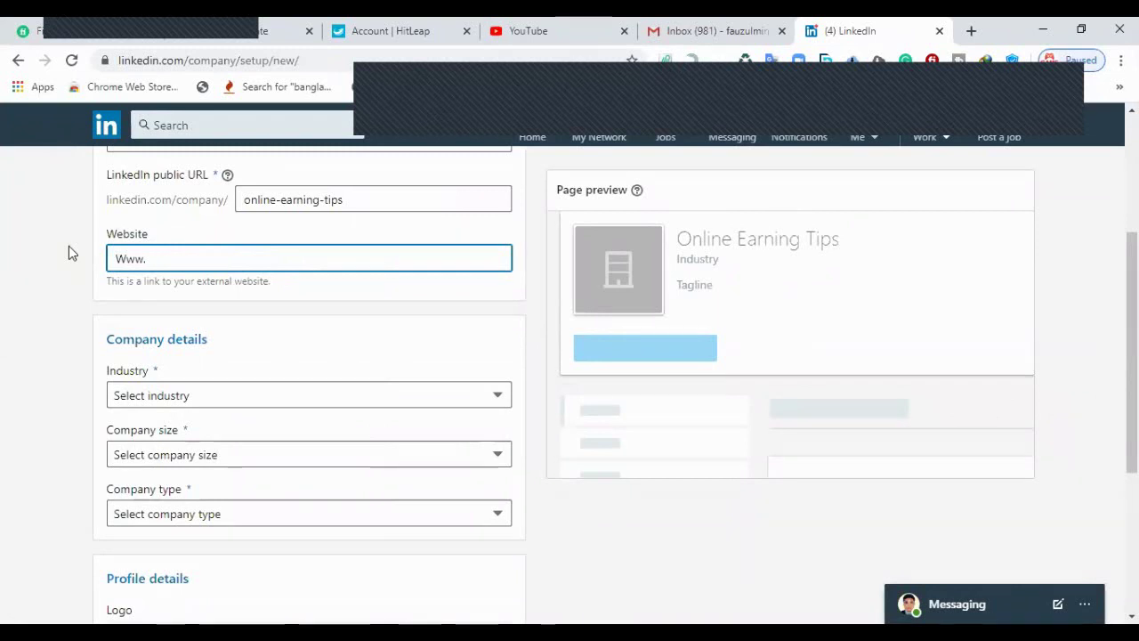
text(fauzul)
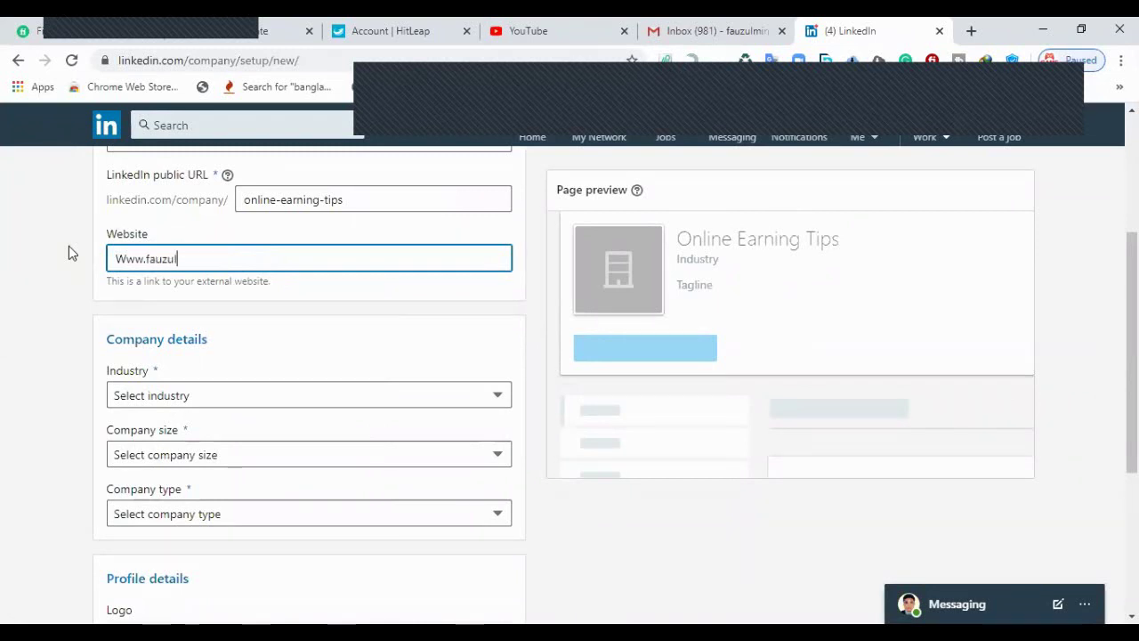
text(12.com)
click(119, 259)
key(BackSpace)
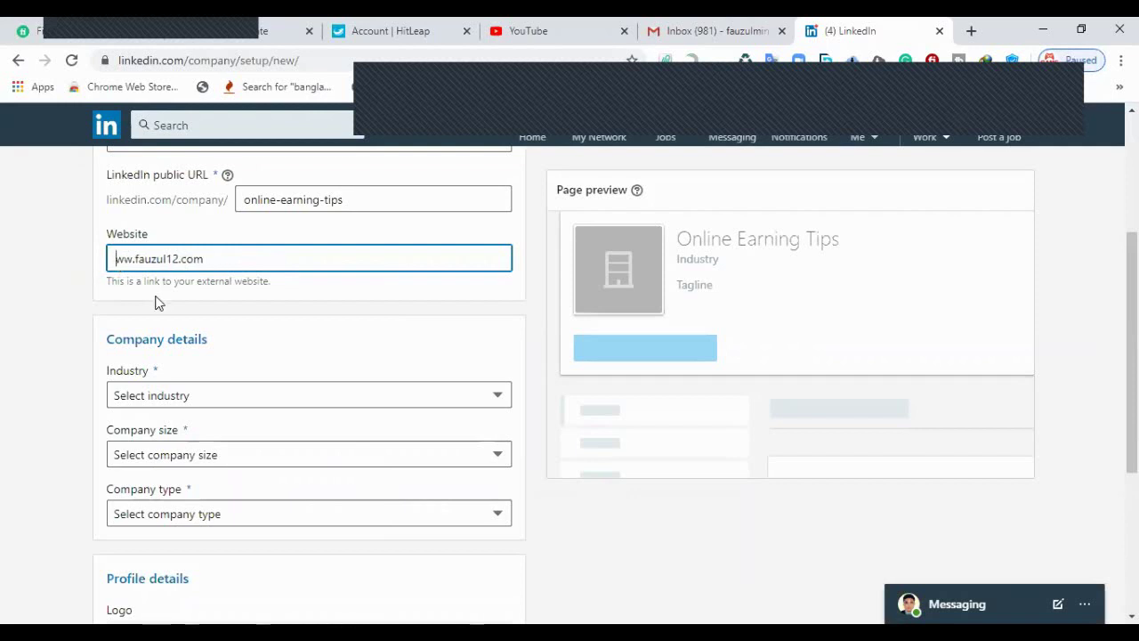
text(w)
Step: Set the company's industry to Entertainment in the company details
scroll(153, 300, down, 1)
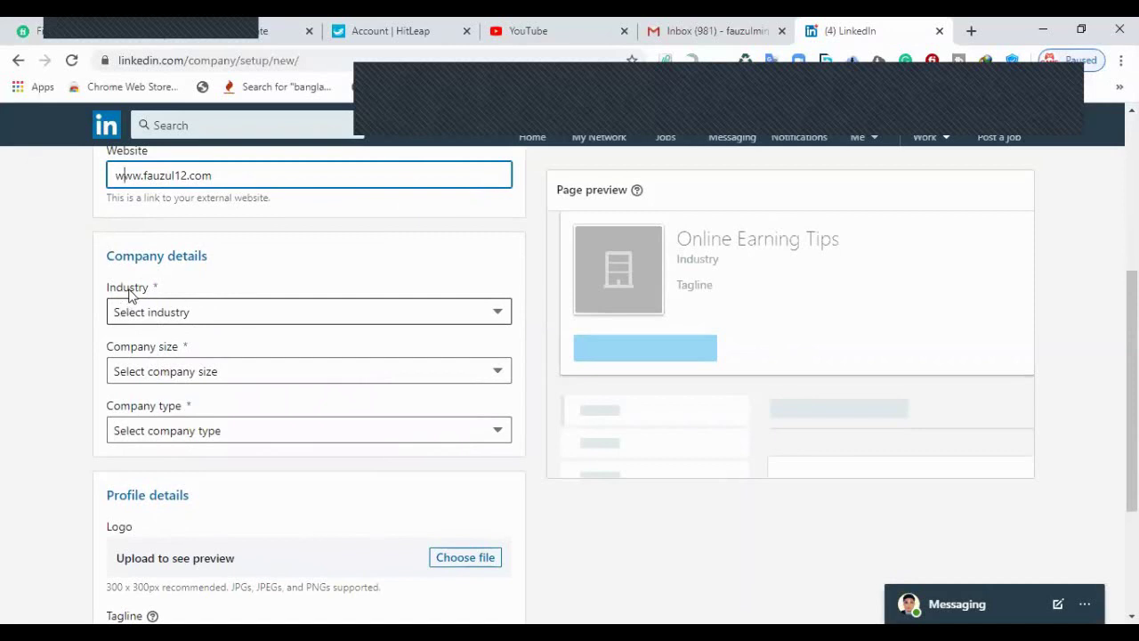
click(164, 312)
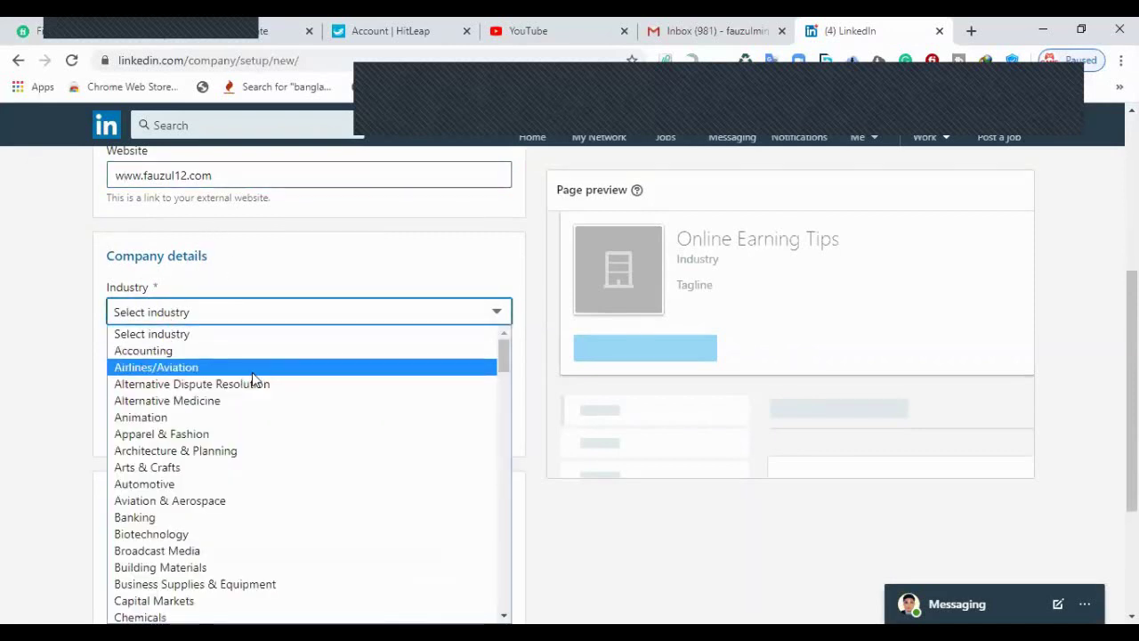
scroll(253, 378, down, 3)
scroll(253, 378, down, 1)
scroll(253, 378, down, 4)
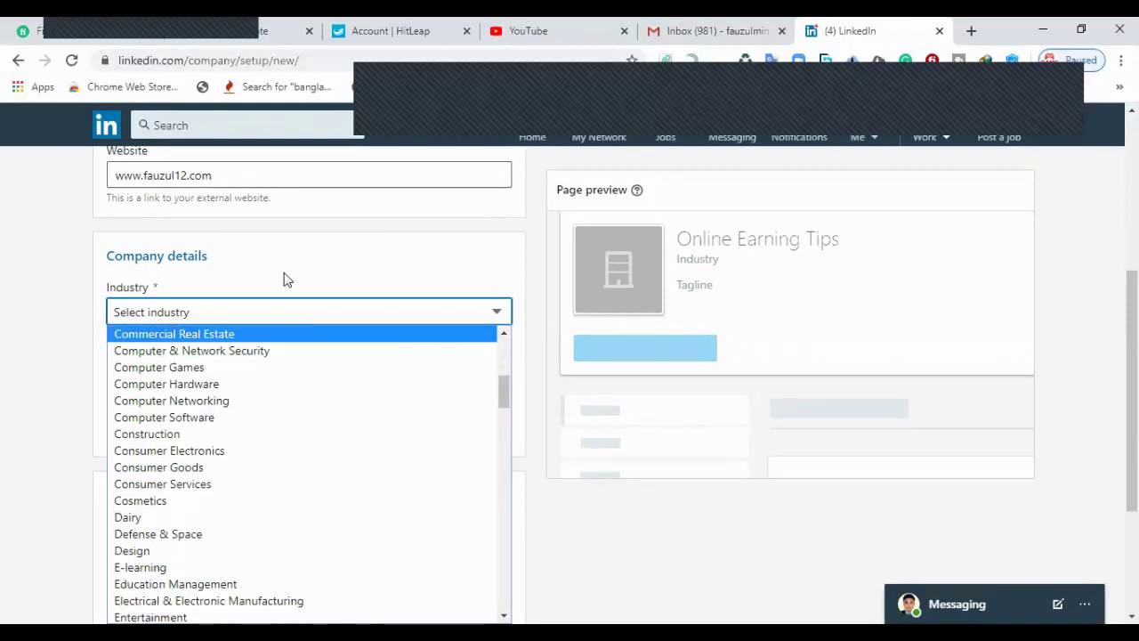
scroll(272, 397, up, 7)
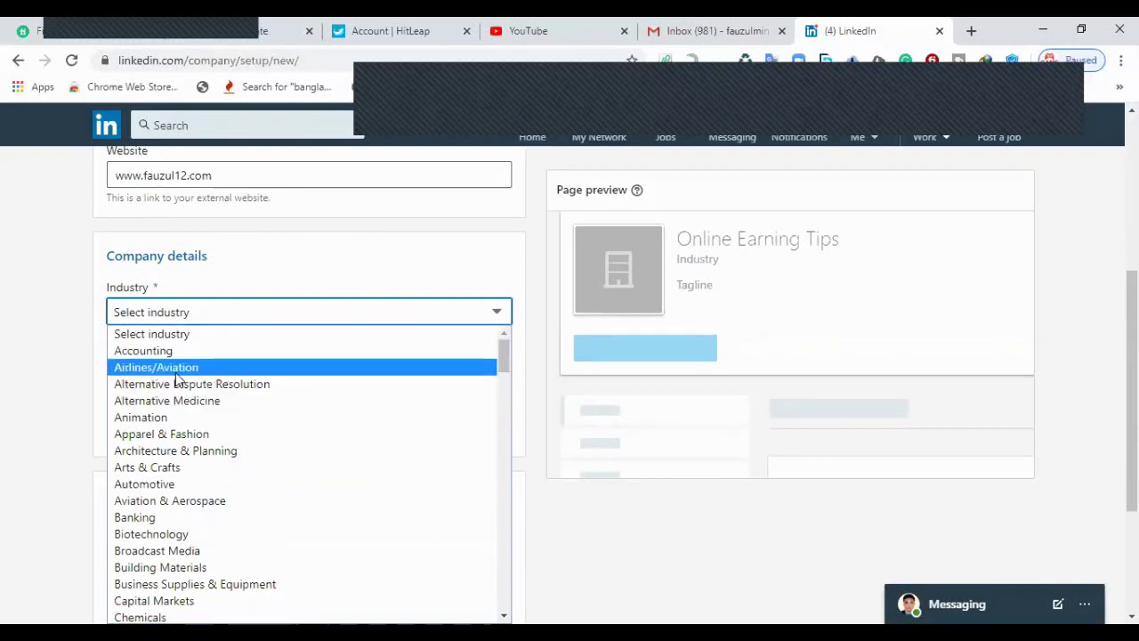
scroll(160, 384, down, 4)
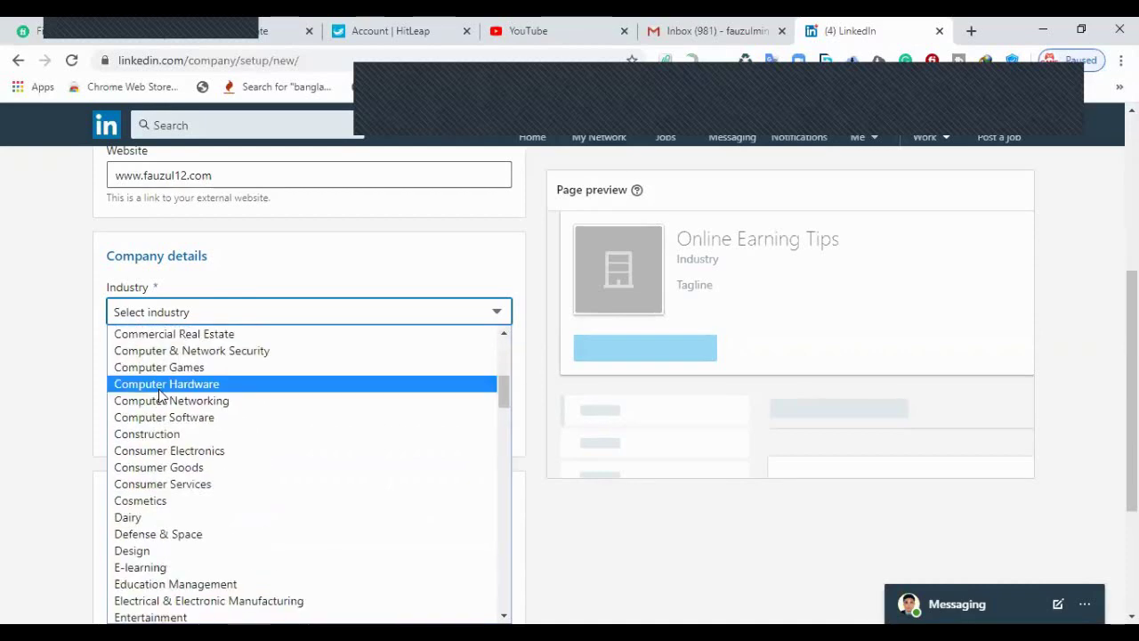
scroll(182, 374, up, 3)
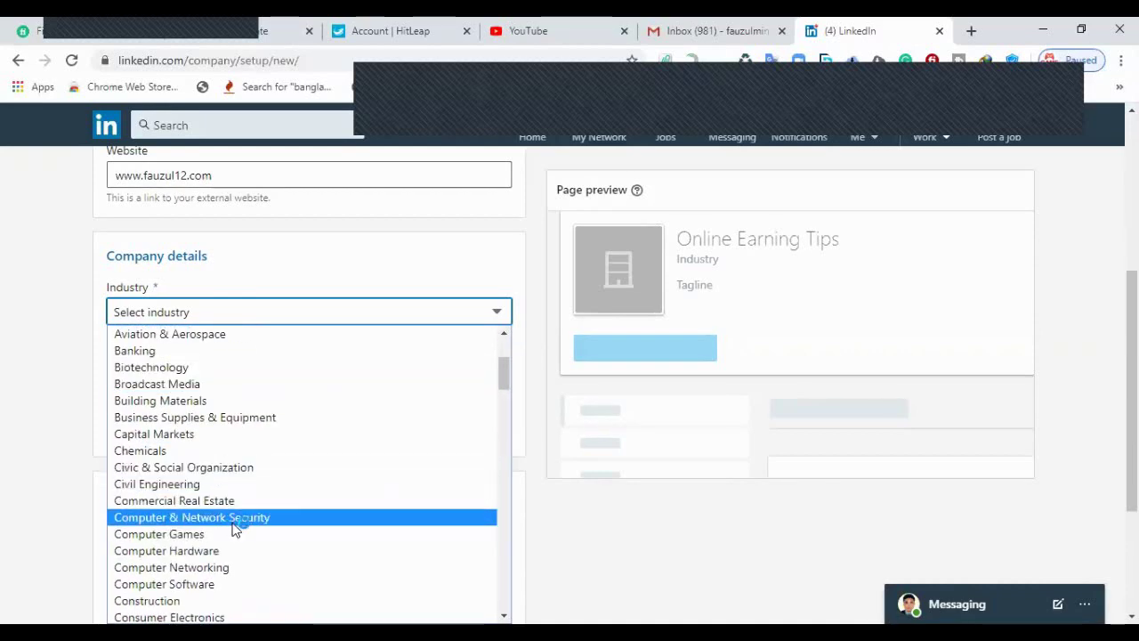
scroll(263, 528, down, 3)
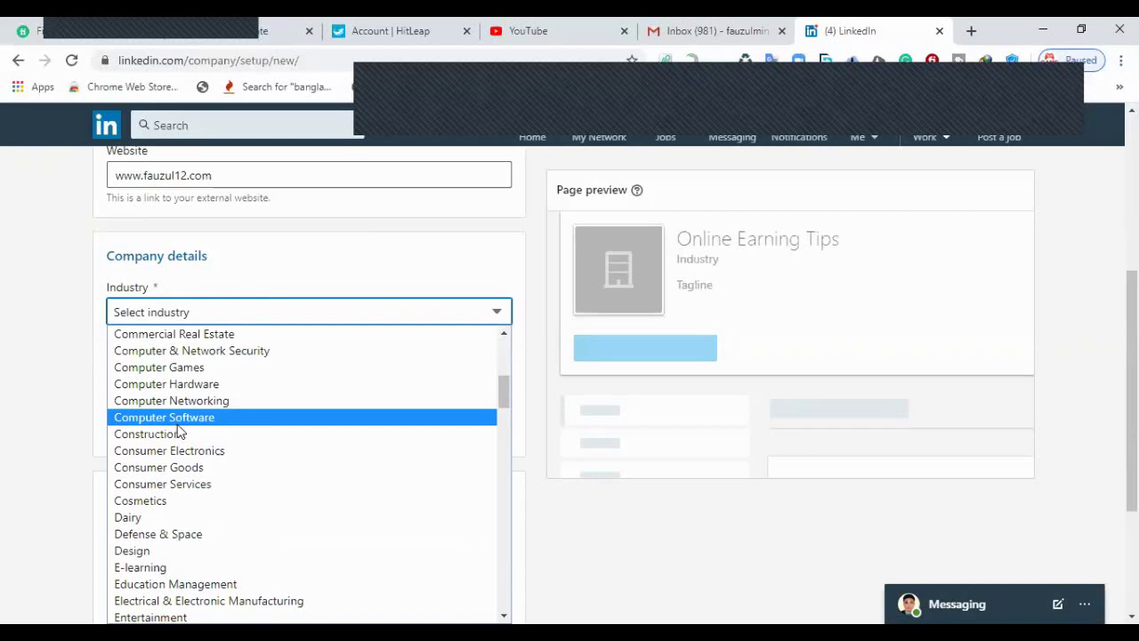
scroll(181, 431, down, 2)
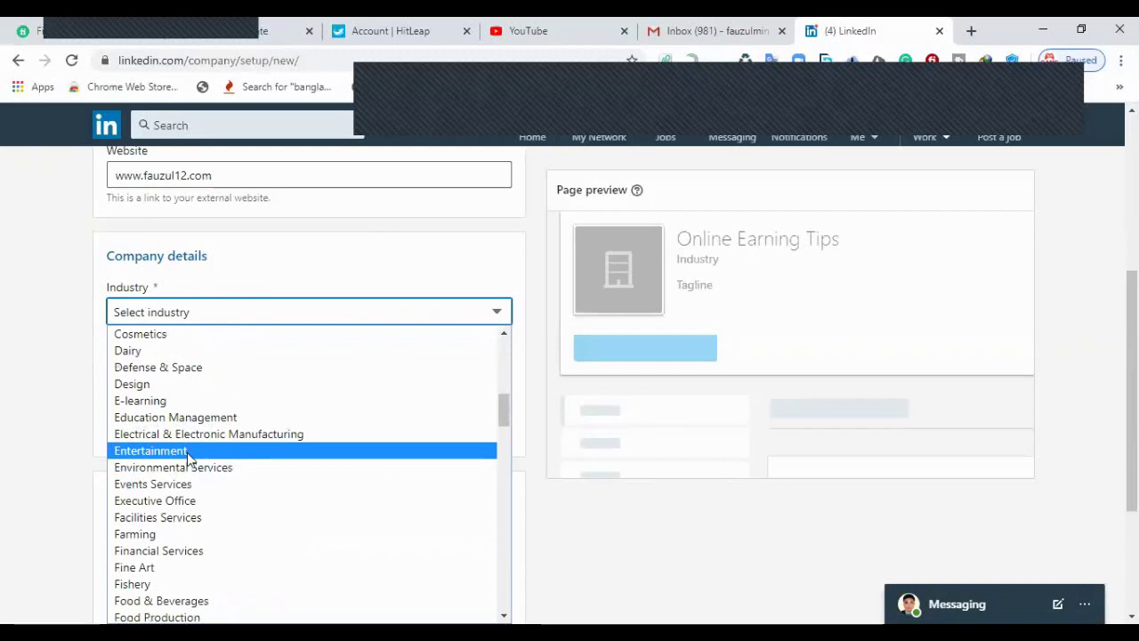
click(187, 452)
Step: Examine the other available industry options from the start to the end of the list, without changing the selection
click(227, 315)
scroll(203, 412, up, 4)
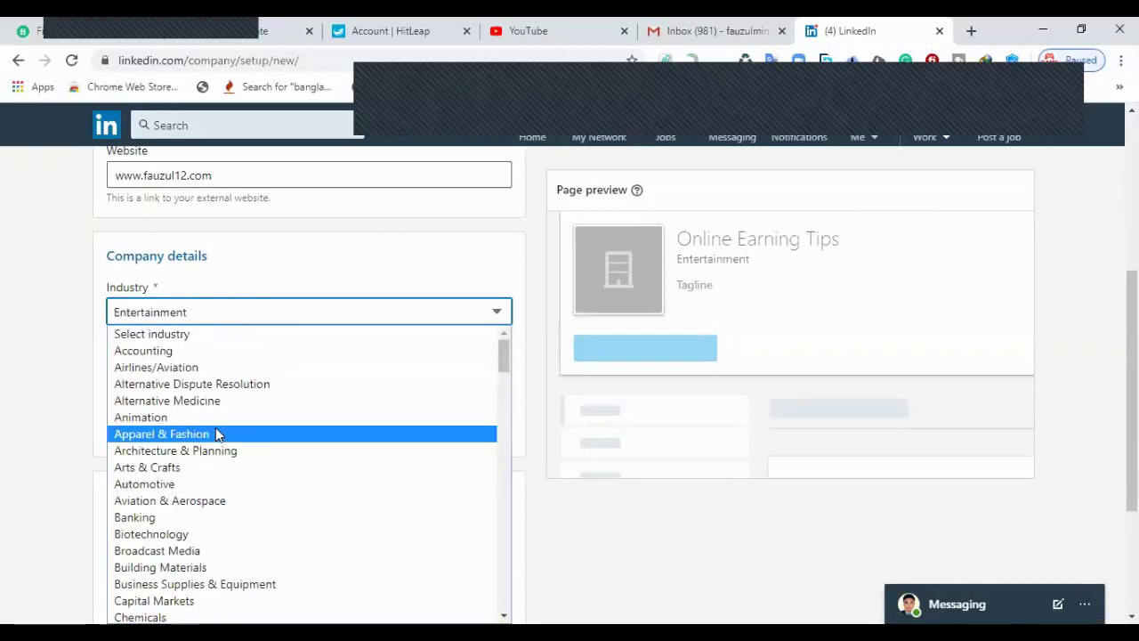
scroll(217, 427, down, 5)
scroll(213, 426, down, 15)
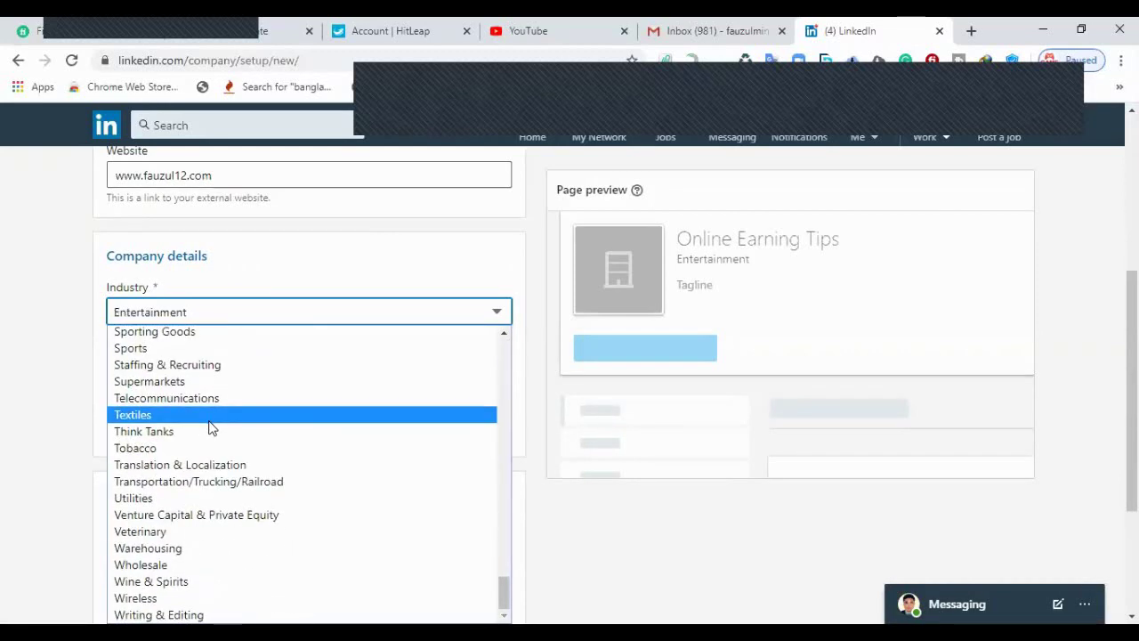
click(7, 335)
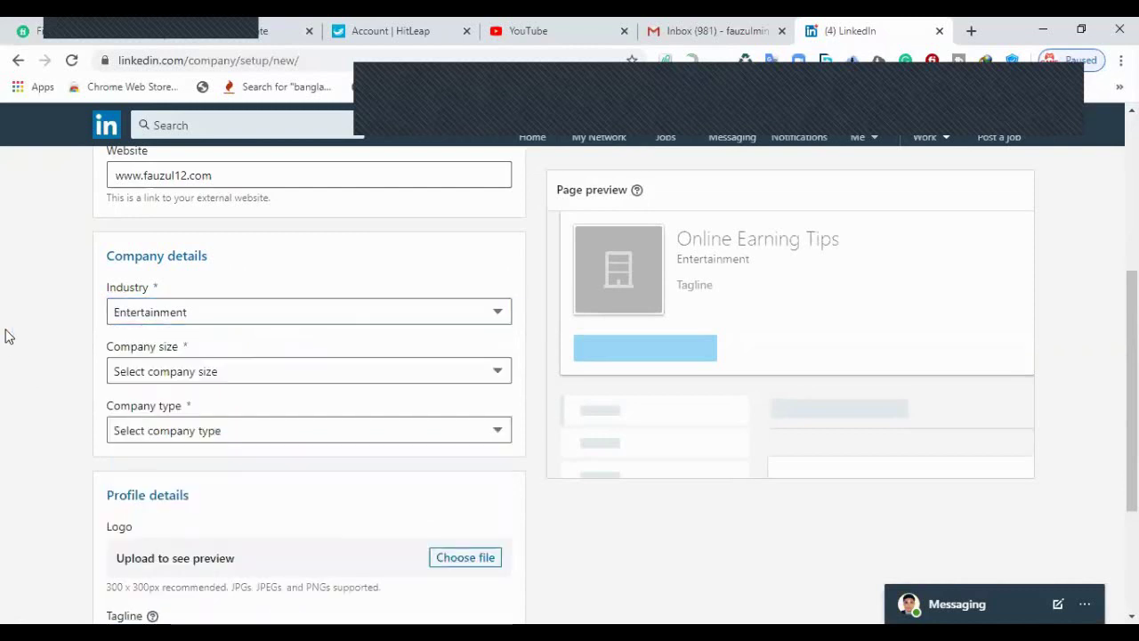
click(227, 320)
scroll(230, 443, up, 6)
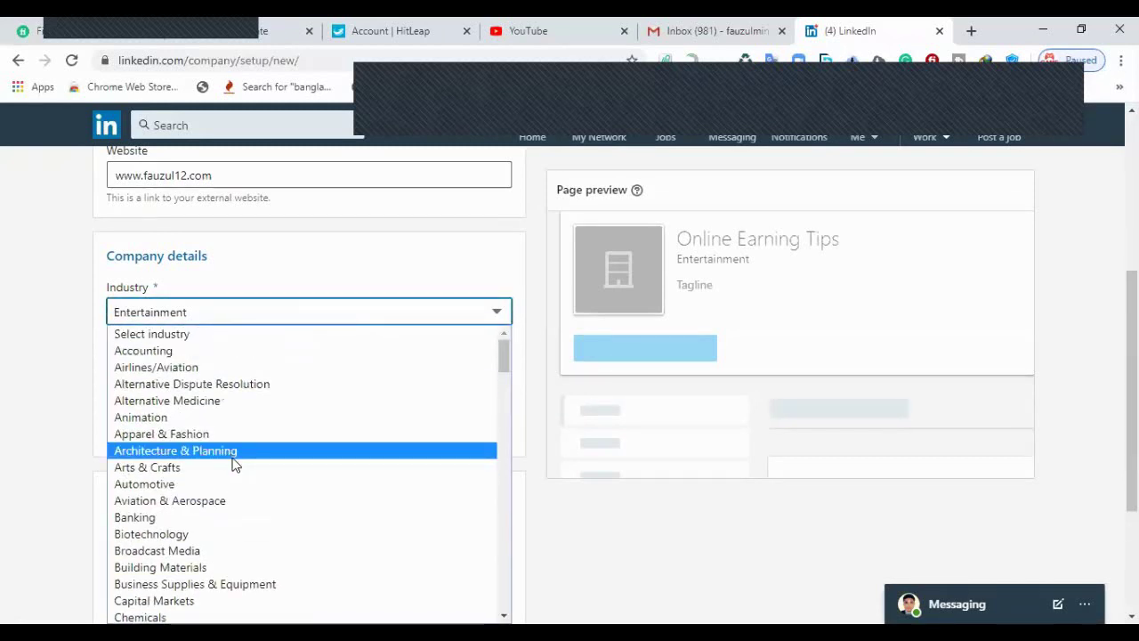
scroll(221, 502, down, 3)
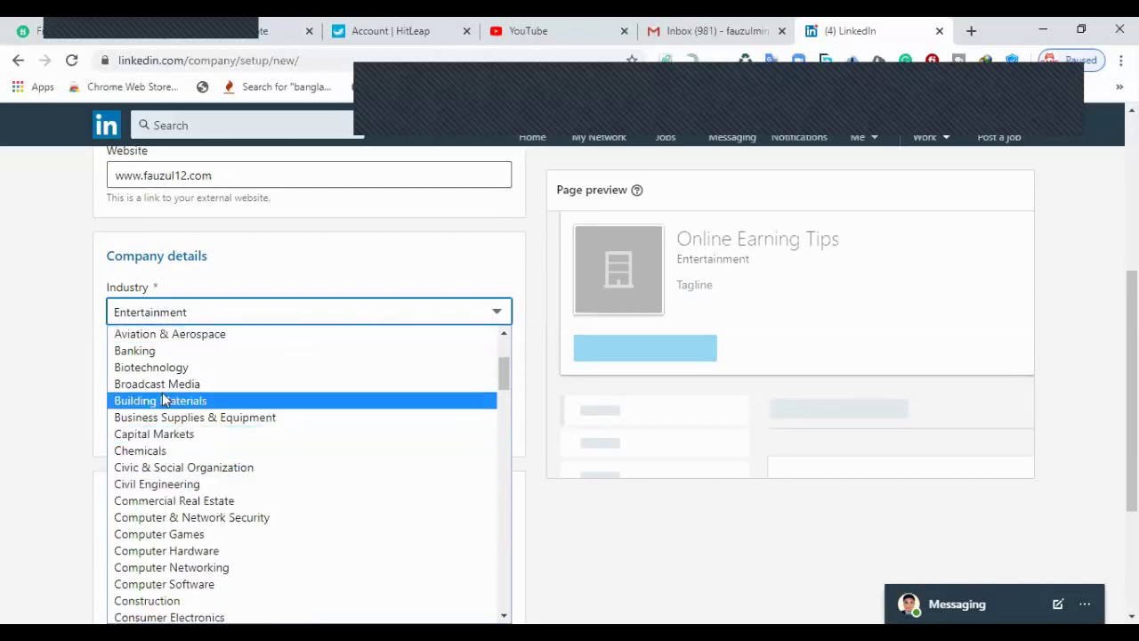
scroll(194, 398, down, 3)
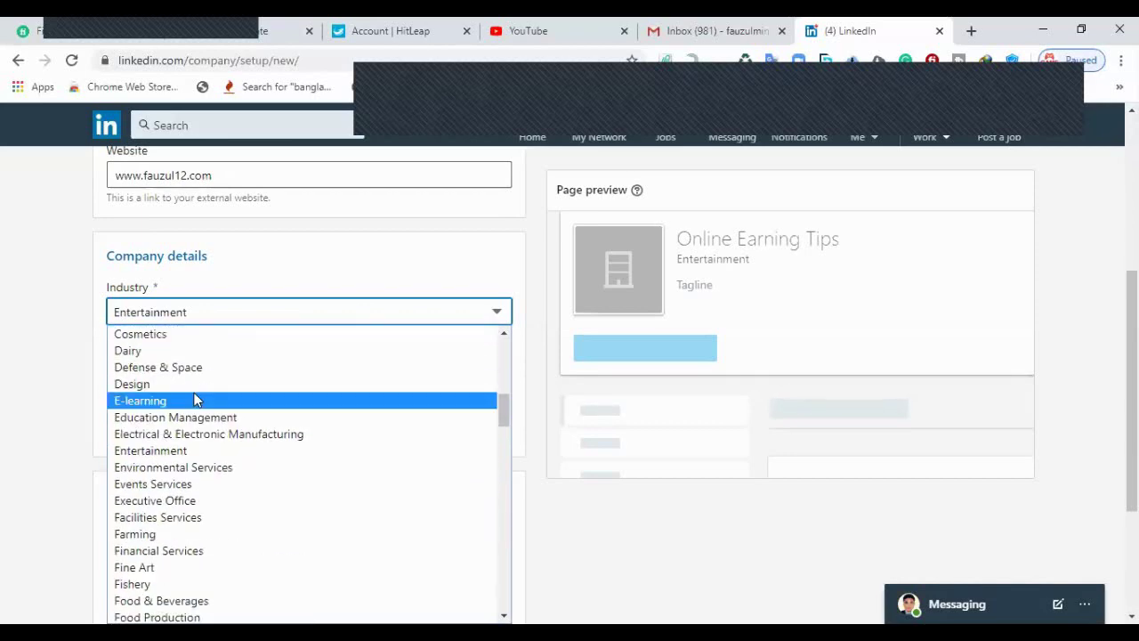
scroll(194, 399, down, 12)
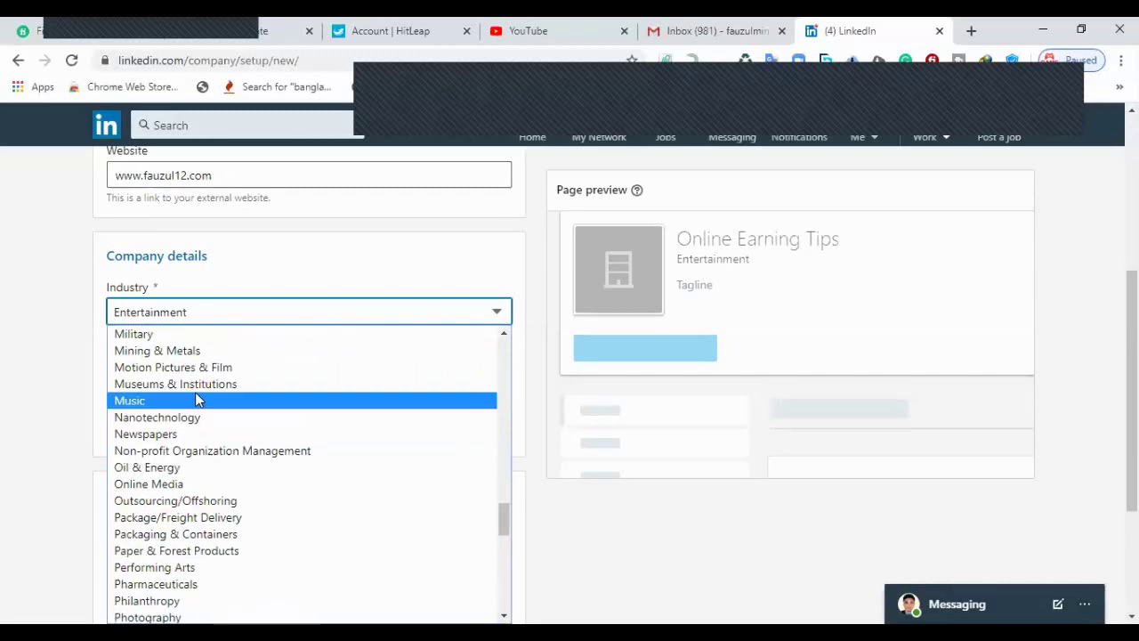
scroll(195, 391, down, 5)
click(13, 366)
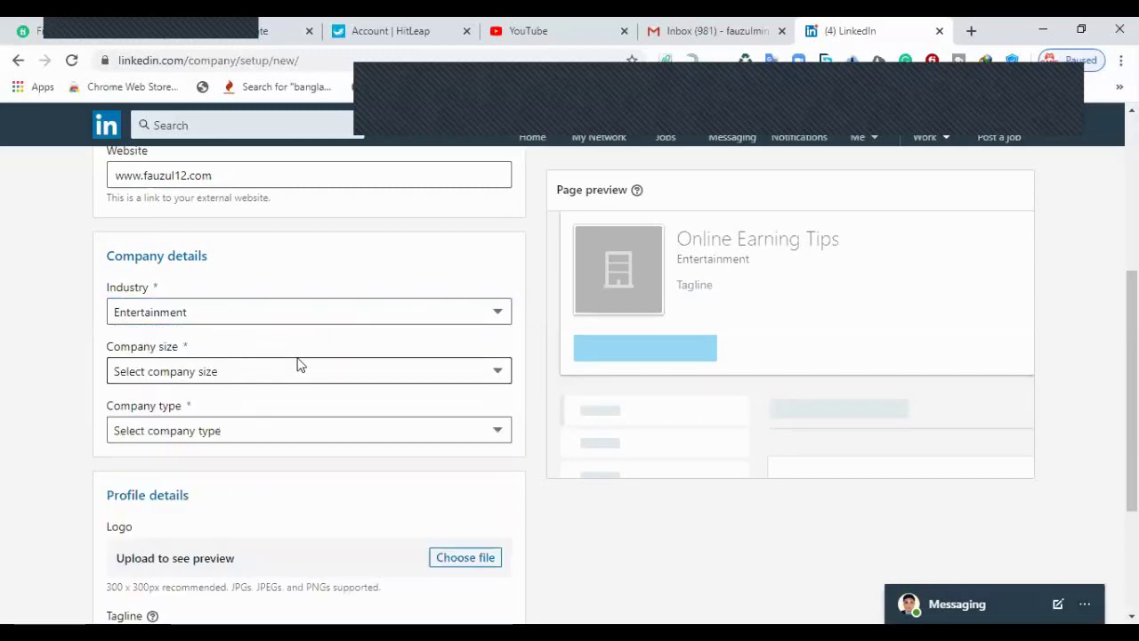
Step: Set the company size to 51–200 employees
click(169, 374)
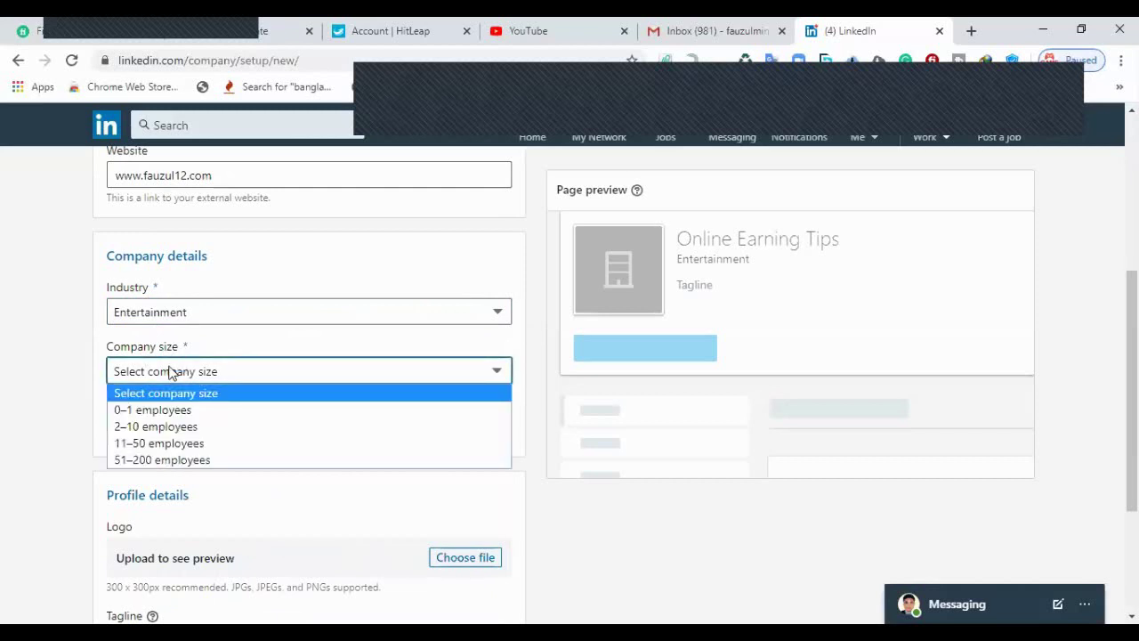
click(5, 365)
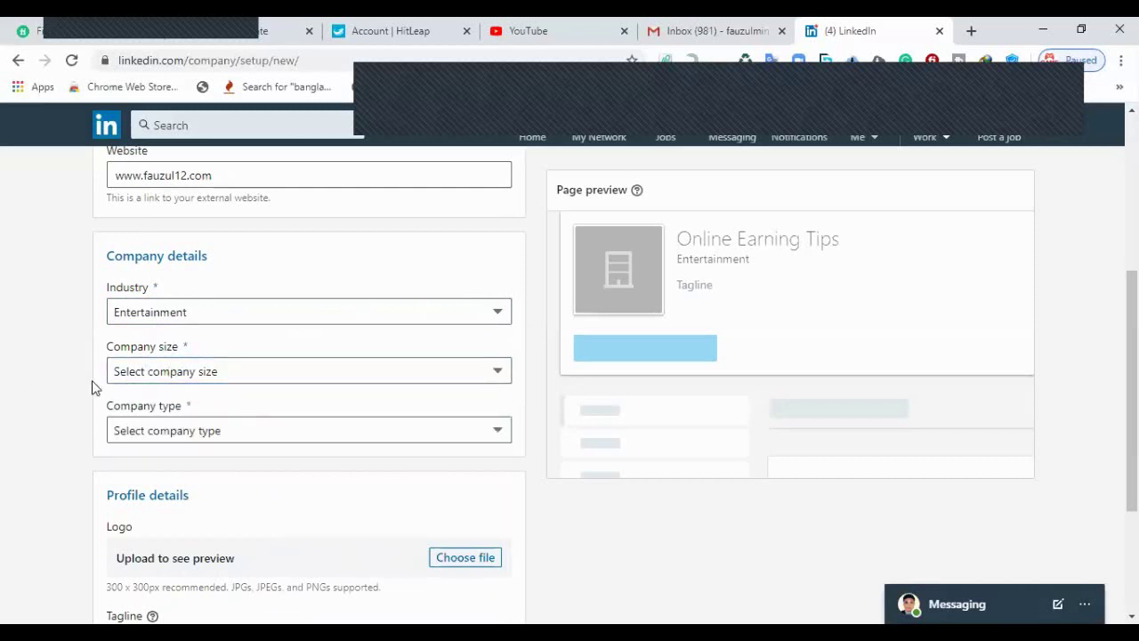
click(145, 375)
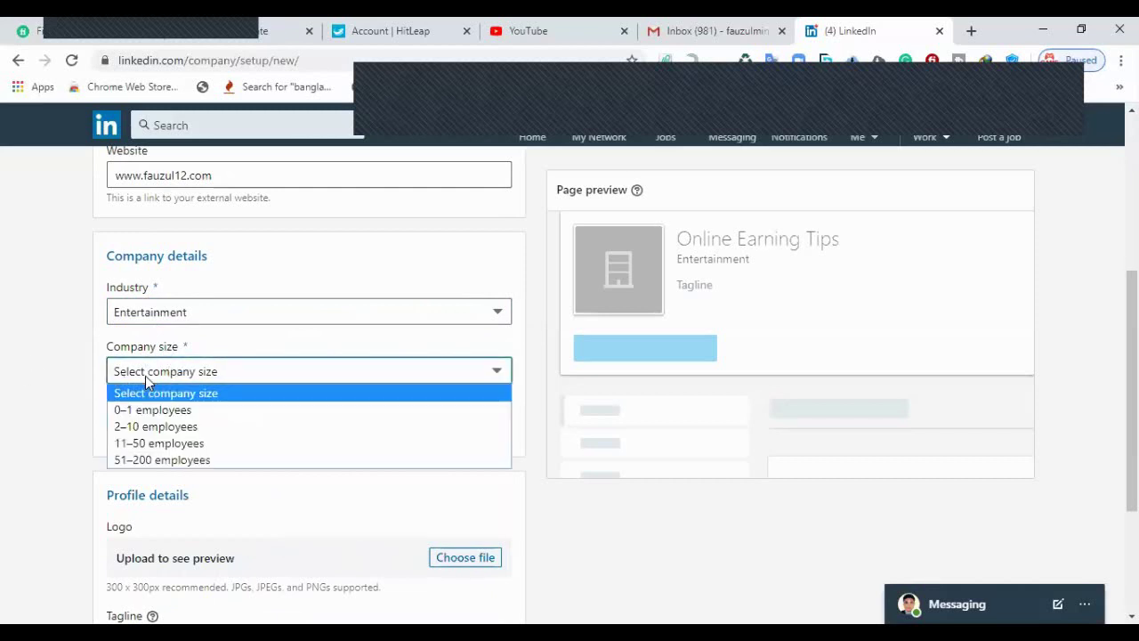
click(165, 461)
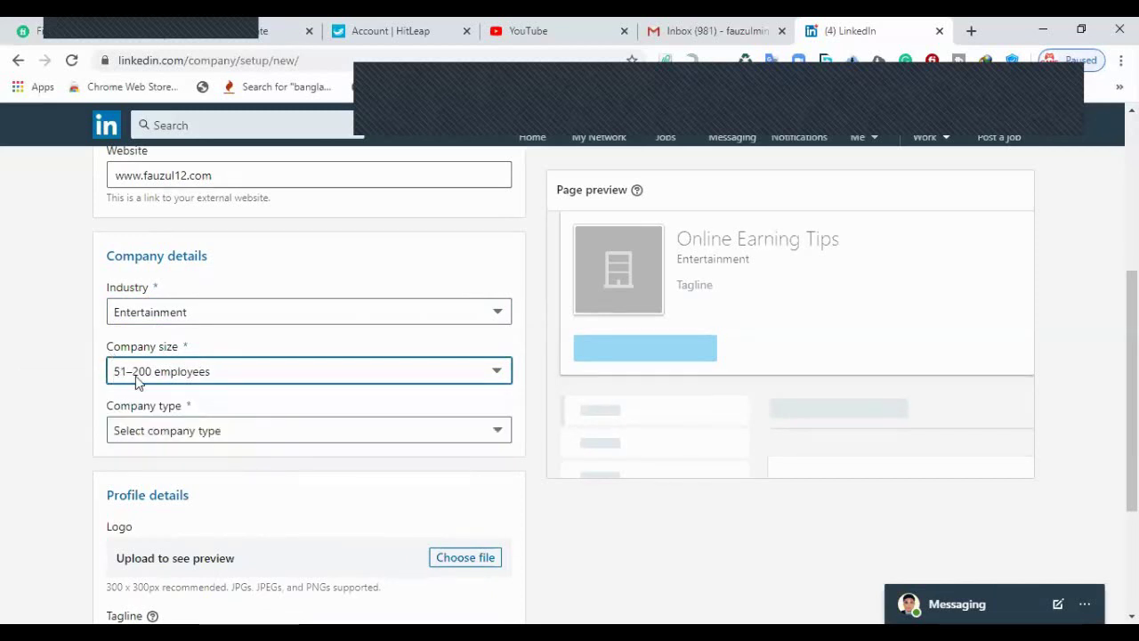
click(178, 374)
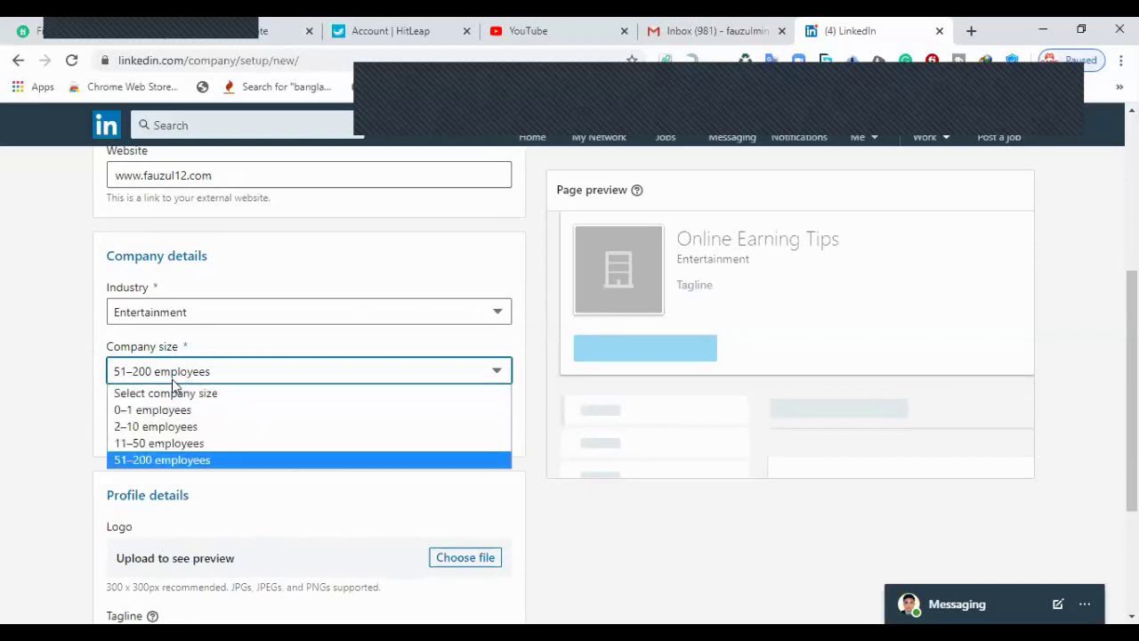
click(126, 461)
Step: Set the company type to Self-employed and review the form from the page identity down to the profile details
scroll(129, 449, down, 1)
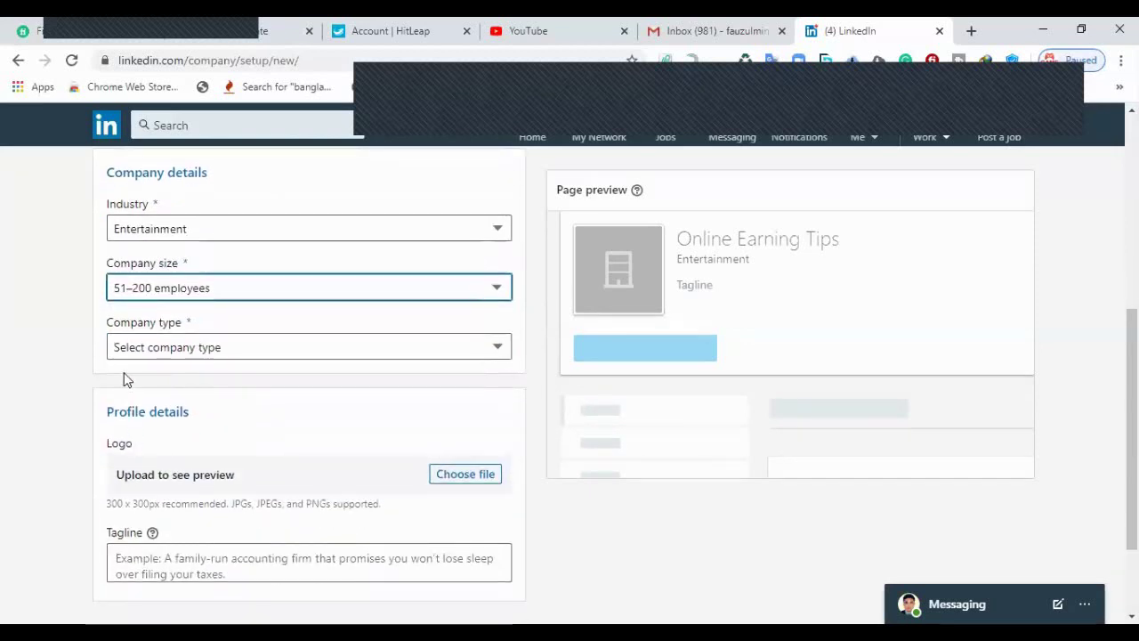
click(201, 354)
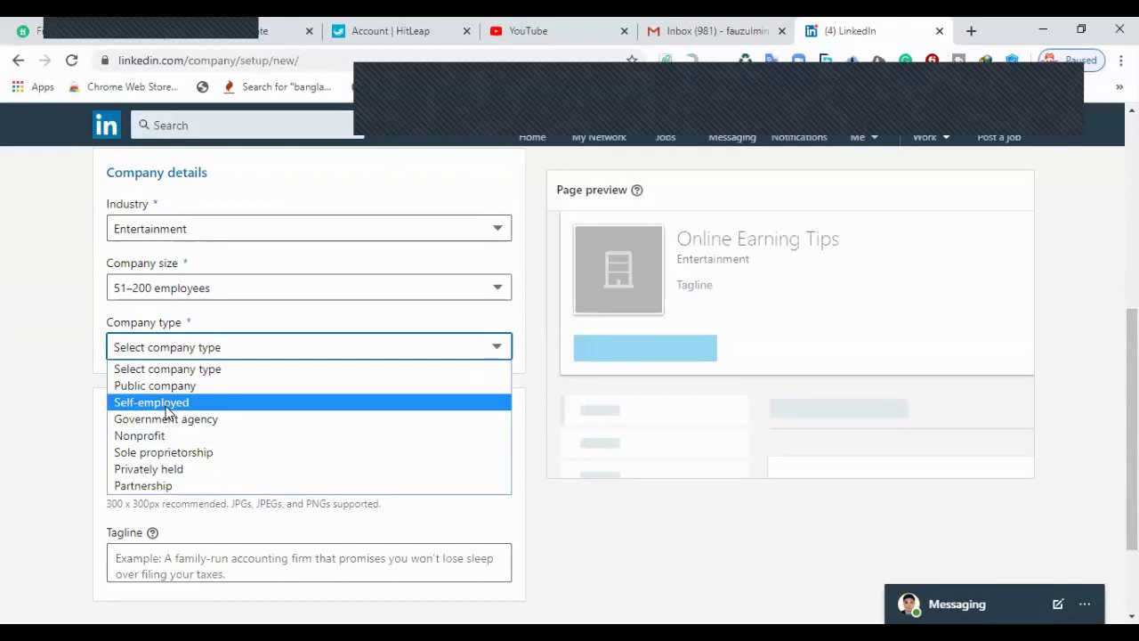
click(165, 405)
scroll(158, 407, down, 3)
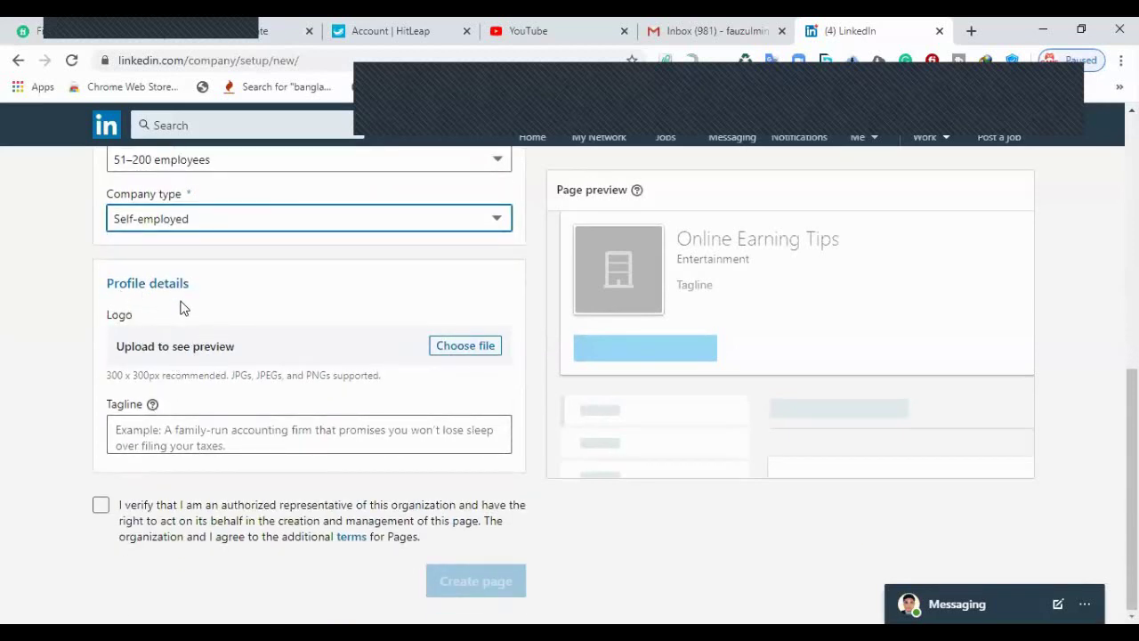
scroll(219, 308, up, 2)
scroll(222, 308, up, 4)
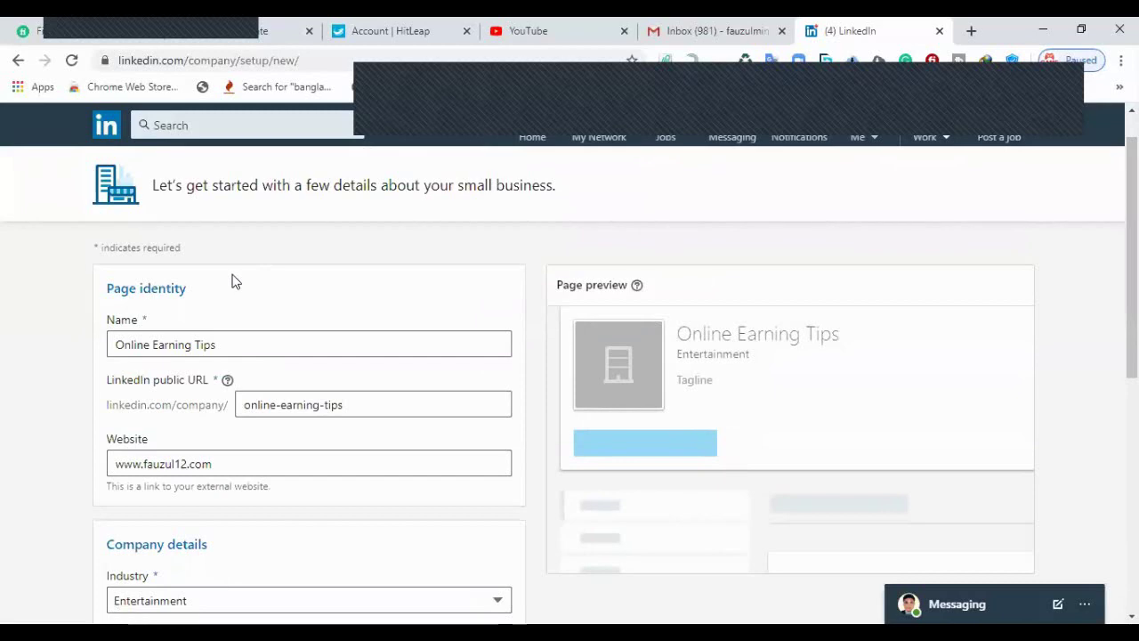
scroll(279, 294, down, 3)
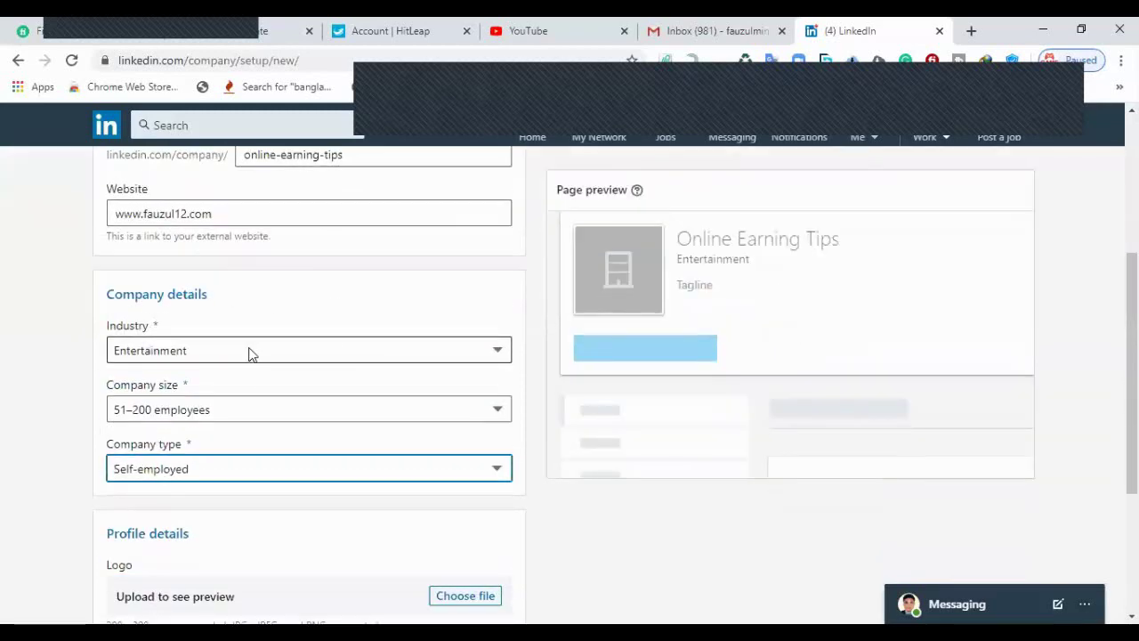
scroll(215, 353, down, 3)
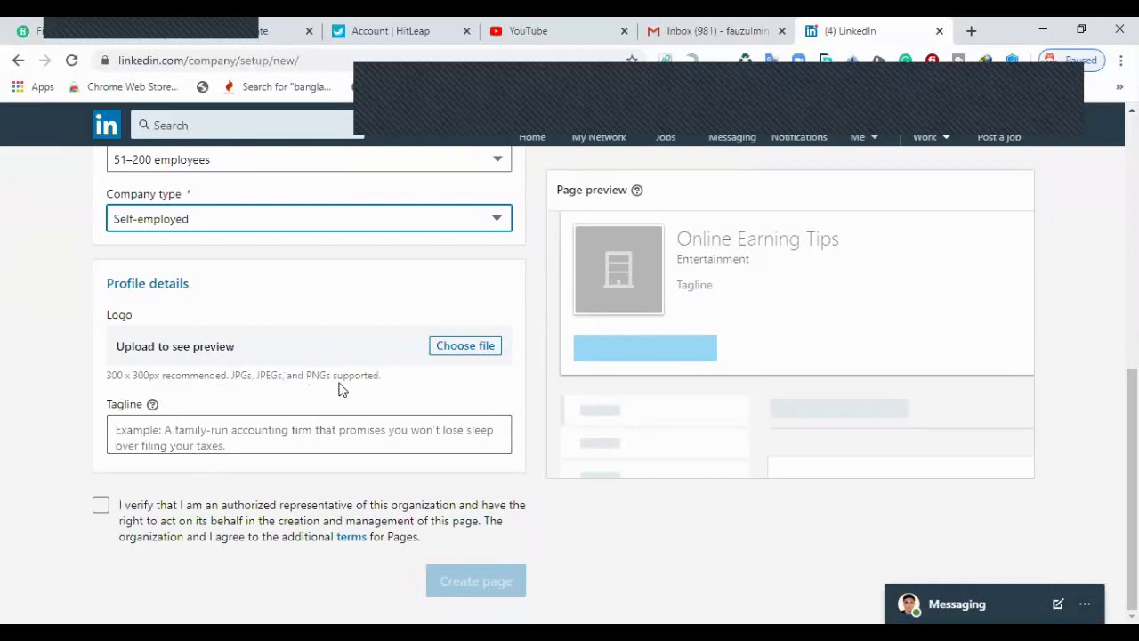
Step: Upload the LOGO2 image from the coruna virus folder in Downloads as the page's logo
drag(321, 376, 275, 377)
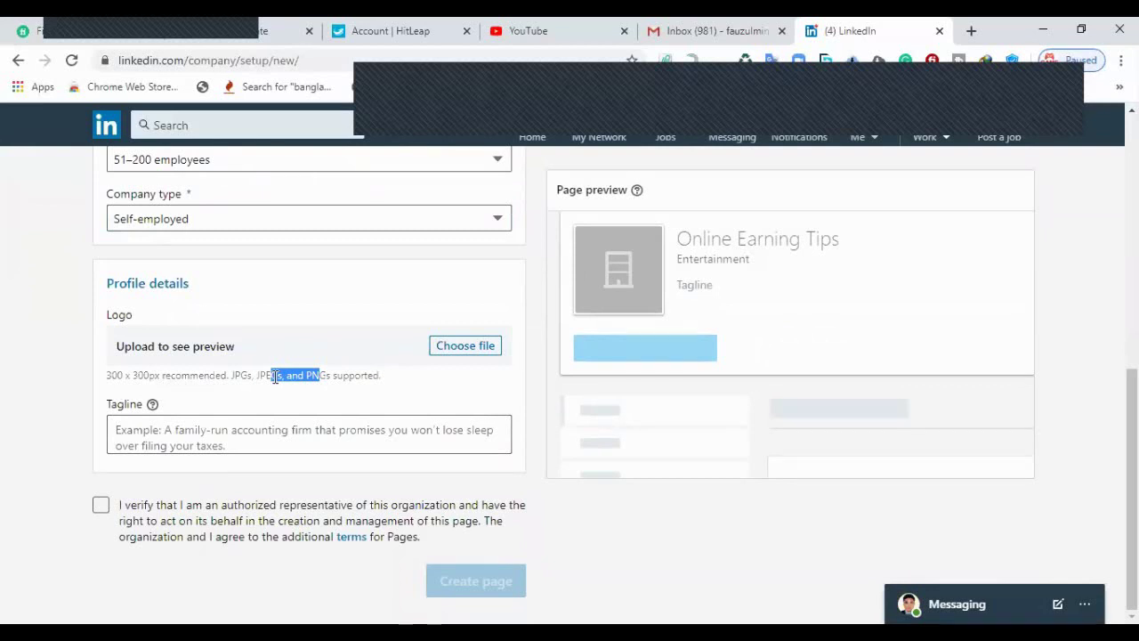
click(449, 347)
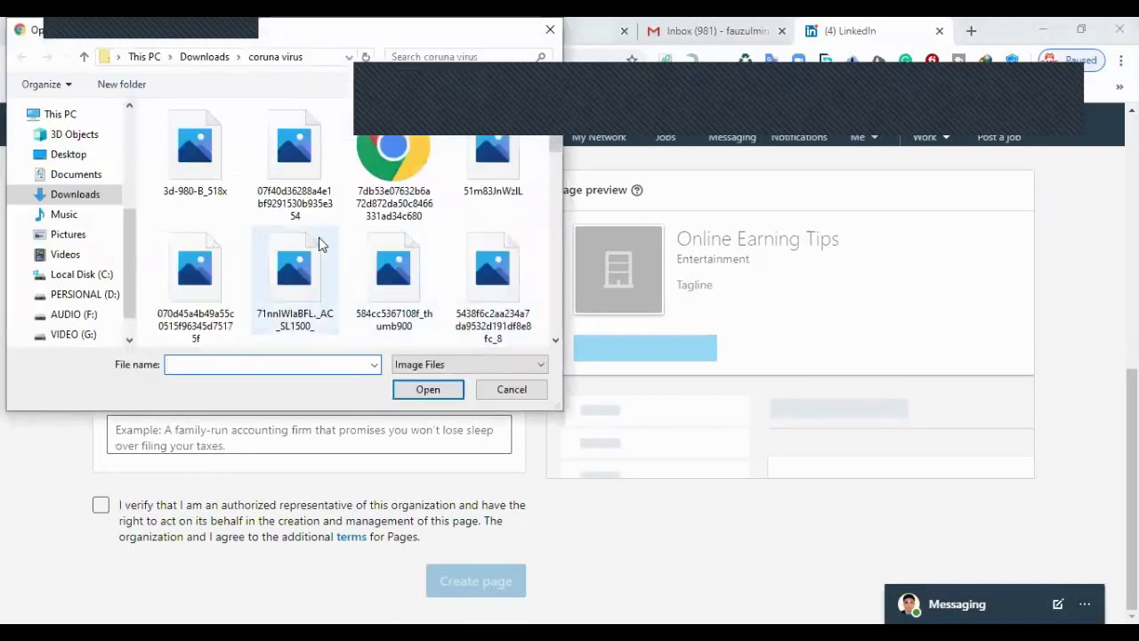
scroll(320, 229, down, 5)
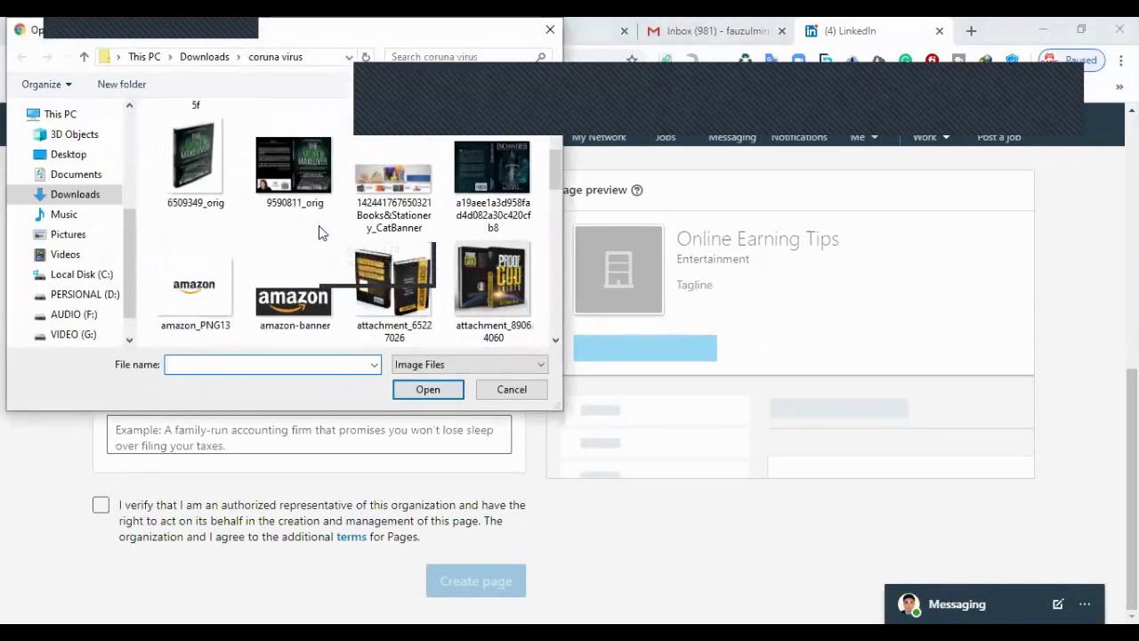
scroll(318, 228, down, 3)
scroll(318, 232, down, 5)
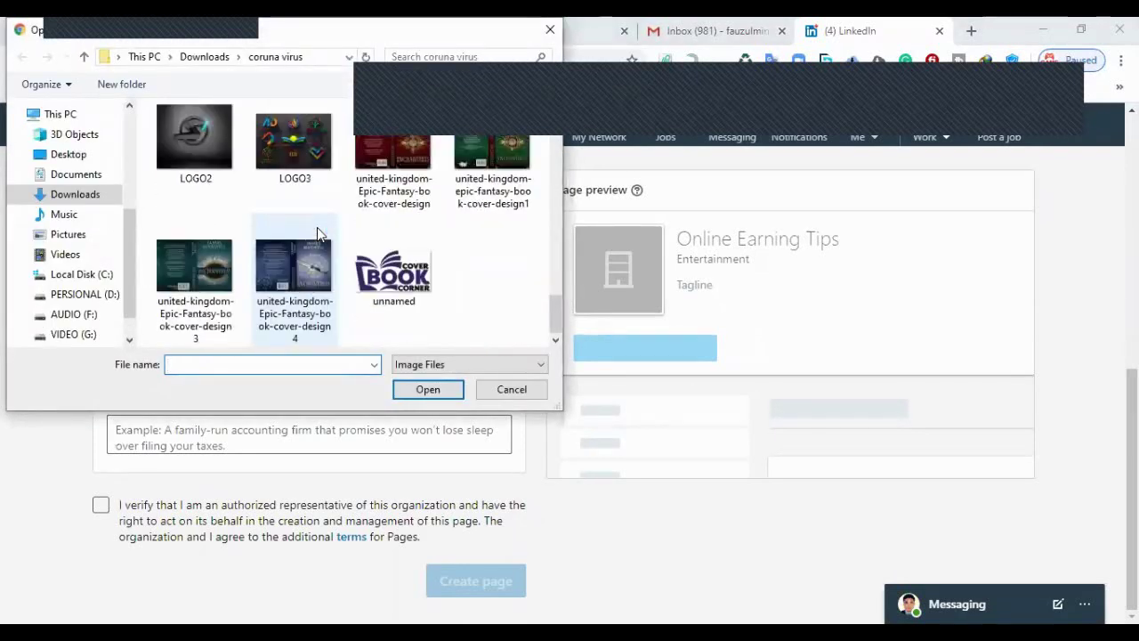
scroll(206, 156, up, 2)
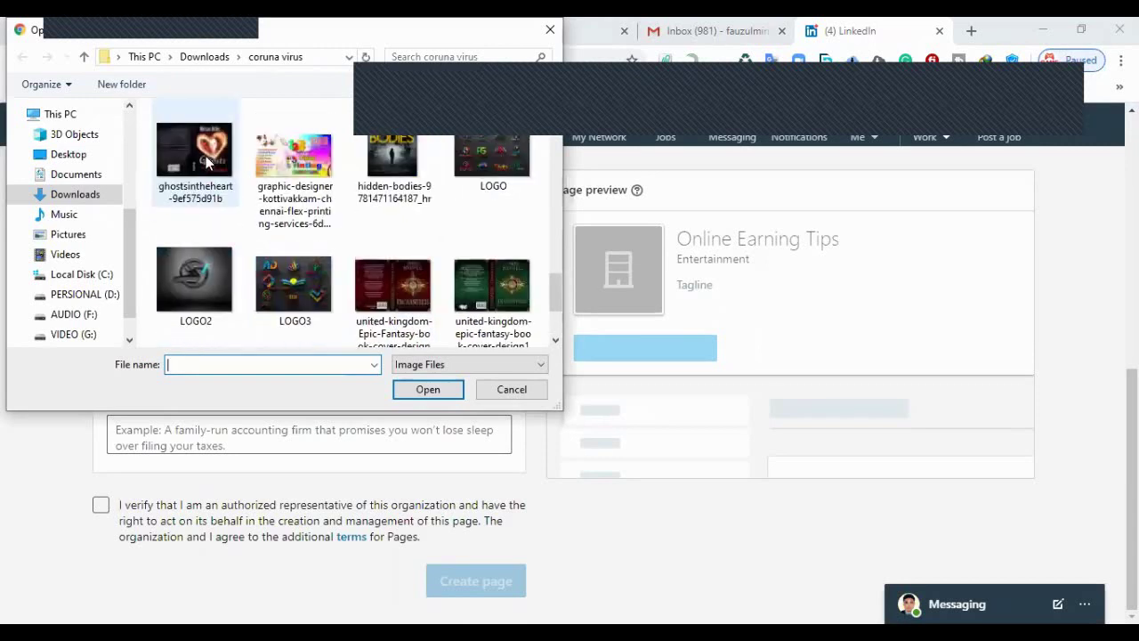
scroll(196, 142, down, 2)
click(192, 135)
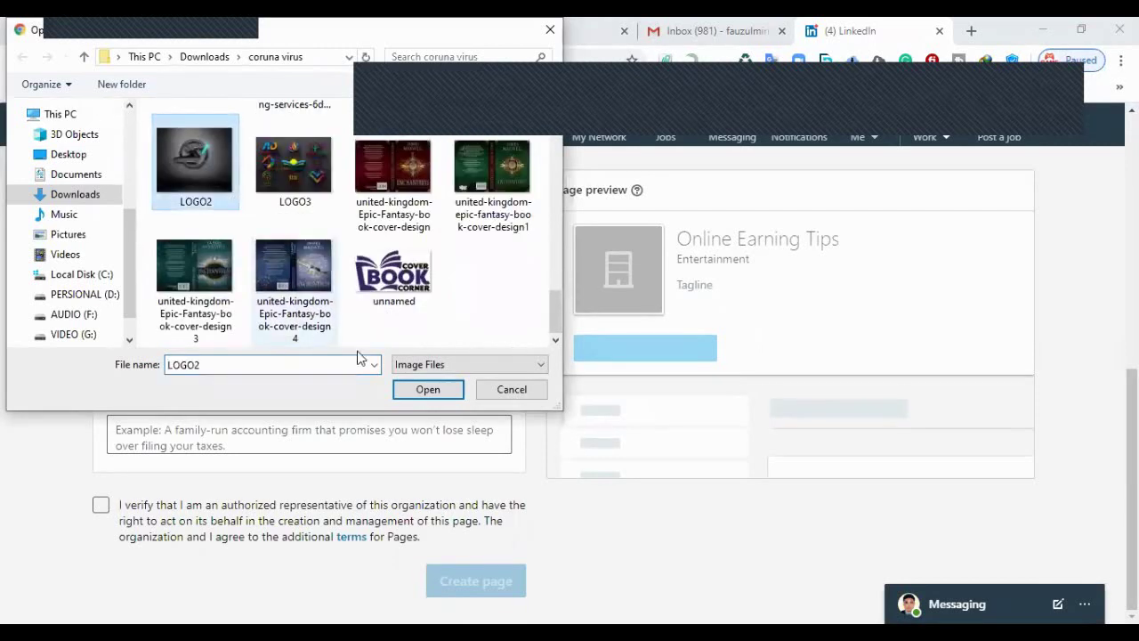
click(435, 394)
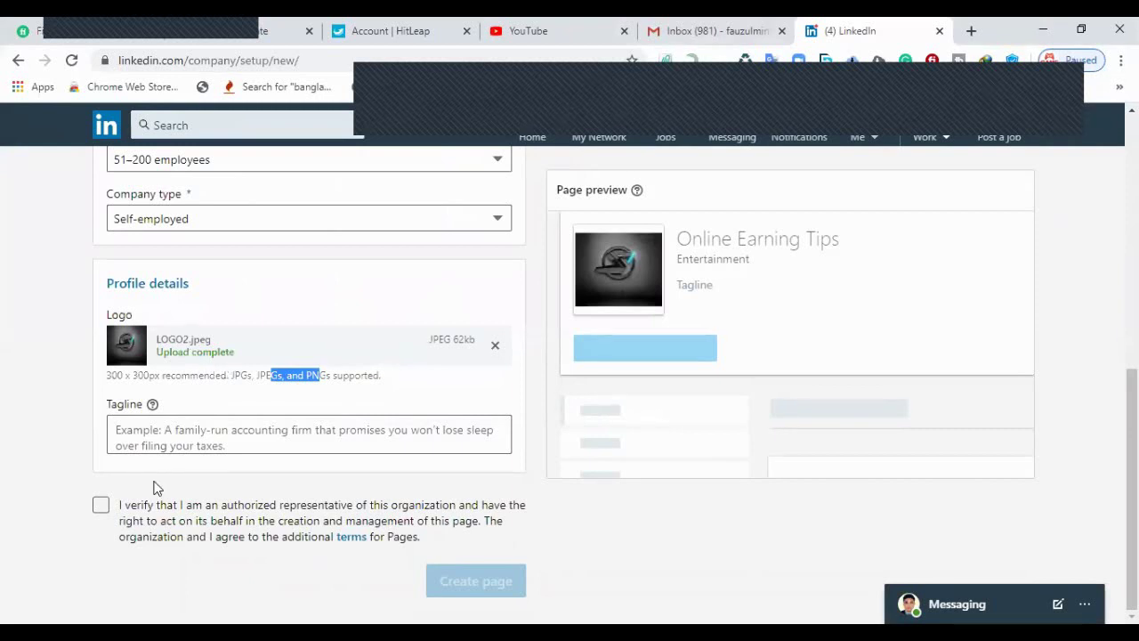
Step: Review the page name in the page identity section as a reference for the tagline
click(136, 430)
click(136, 430)
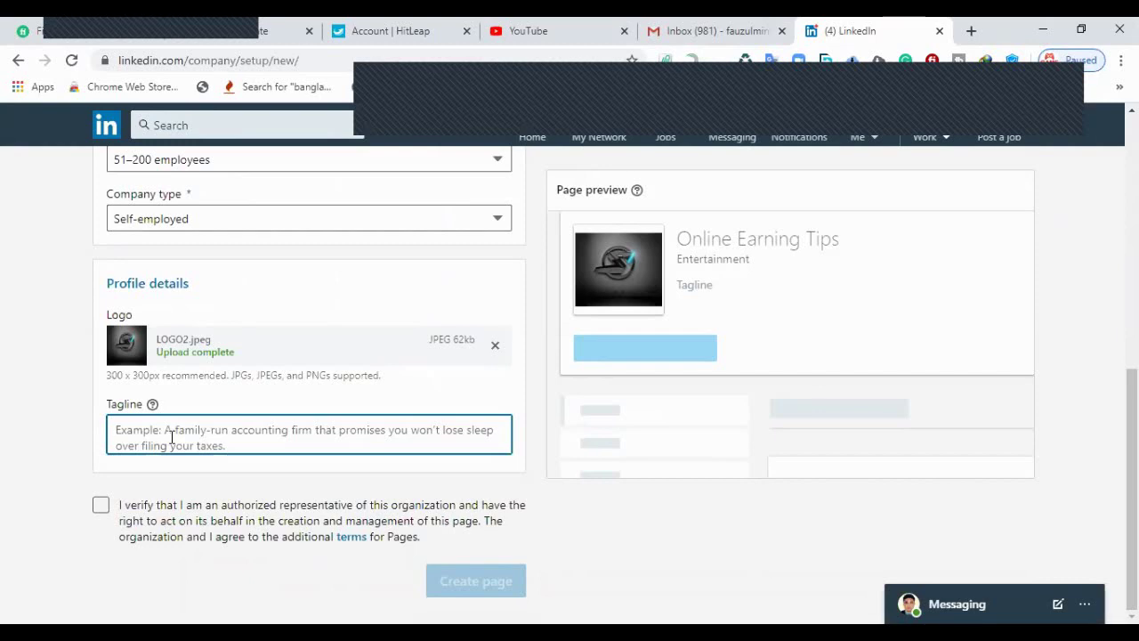
scroll(200, 498, up, 6)
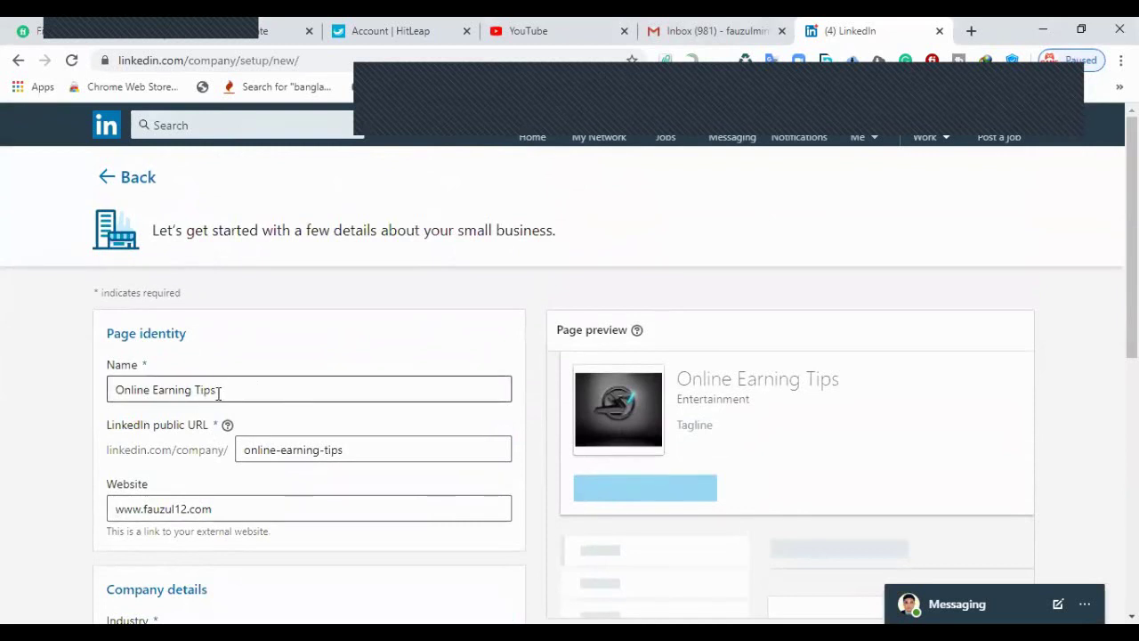
triple_click(199, 390)
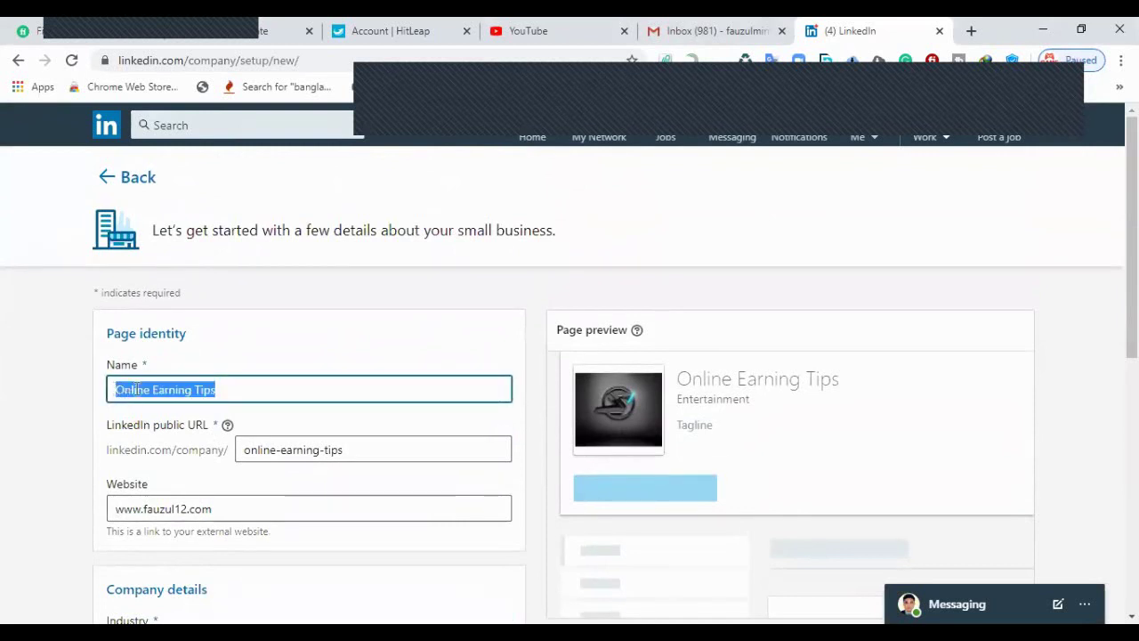
click(231, 389)
drag(231, 389, 92, 398)
click(31, 392)
click(236, 389)
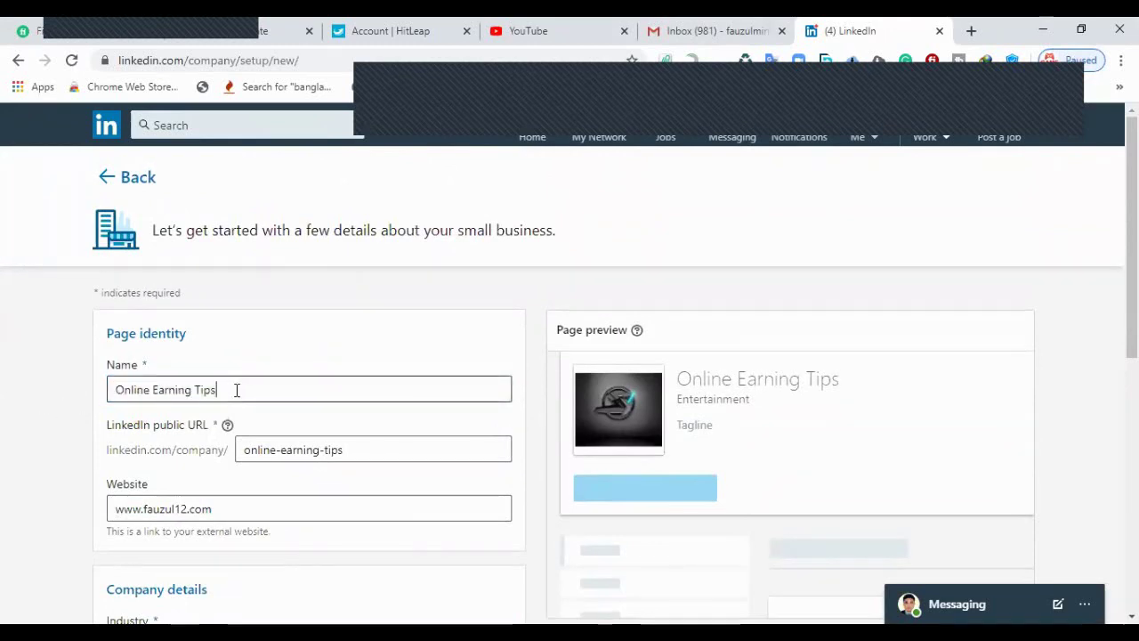
drag(237, 390, 51, 392)
scroll(52, 394, down, 6)
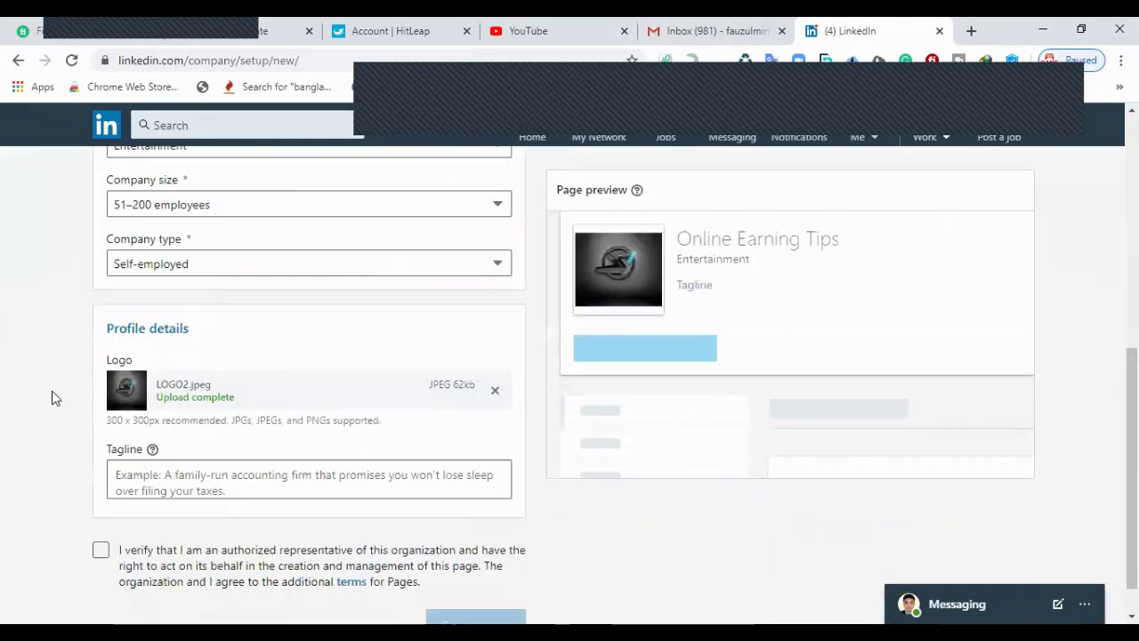
Step: Enter "Online Earning Tips,Earning,Fiverr,Online Tips" as the page's tagline in the profile details
click(145, 436)
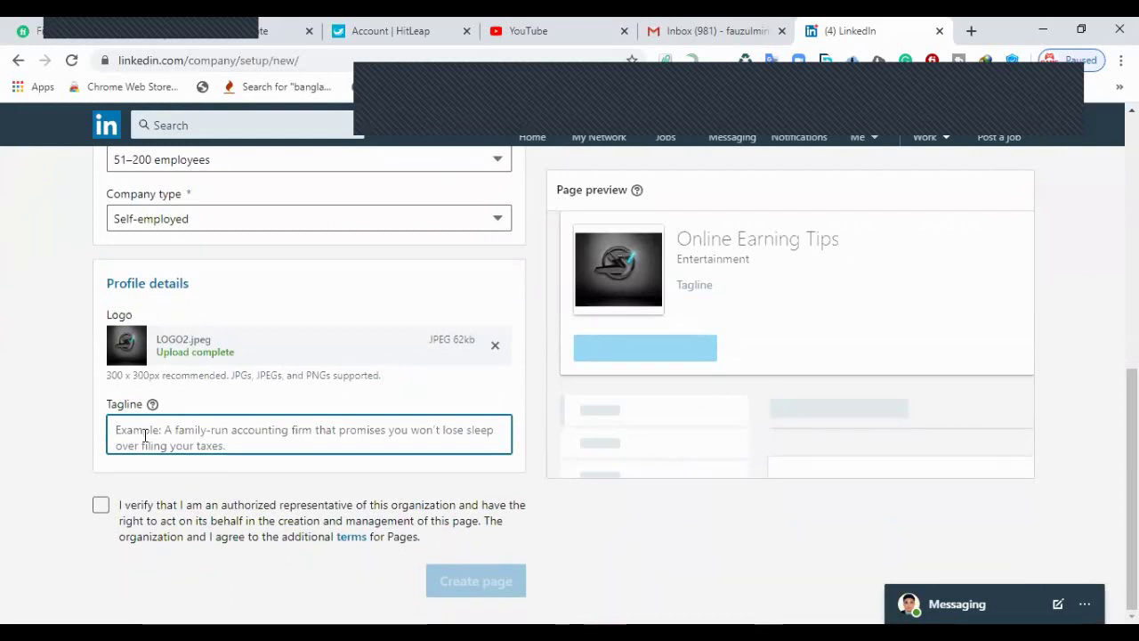
text(O)
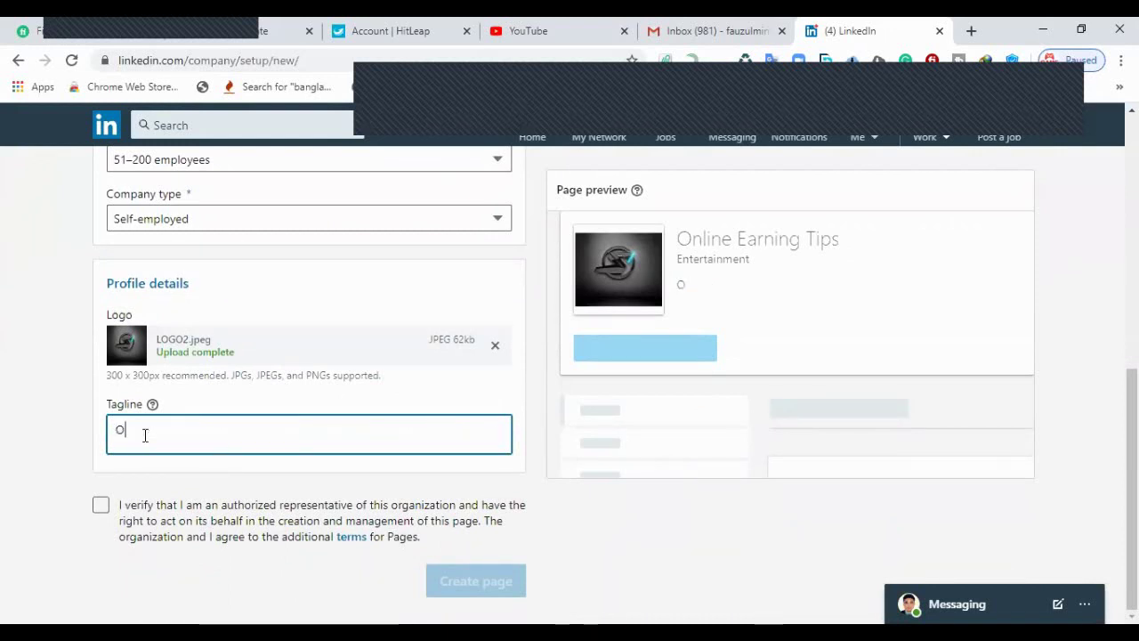
text(nline )
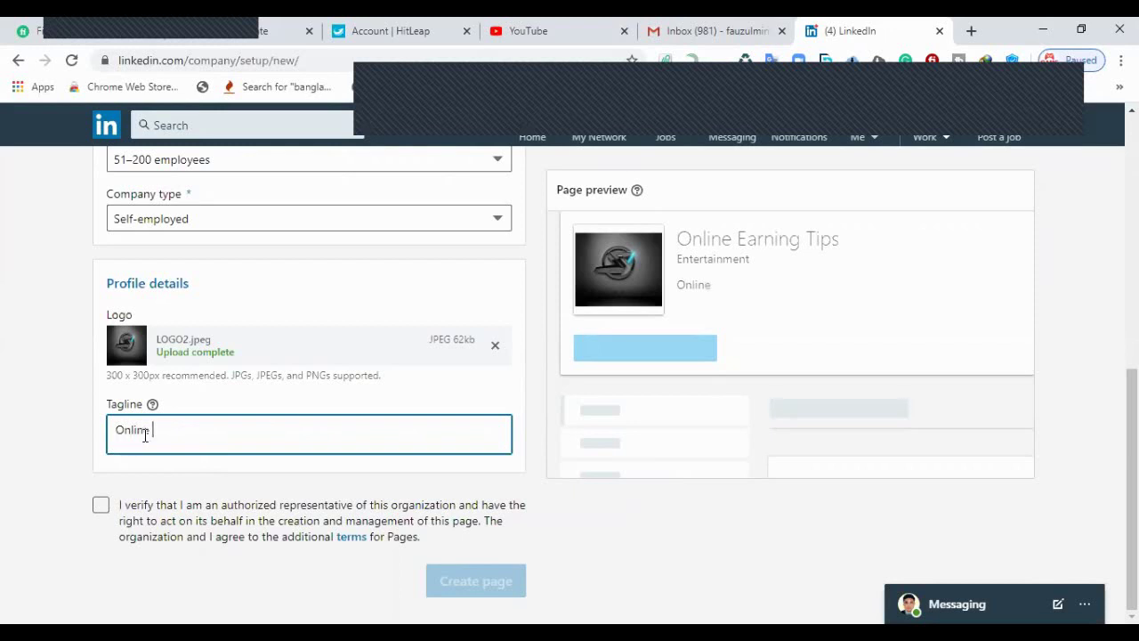
text(EWarning)
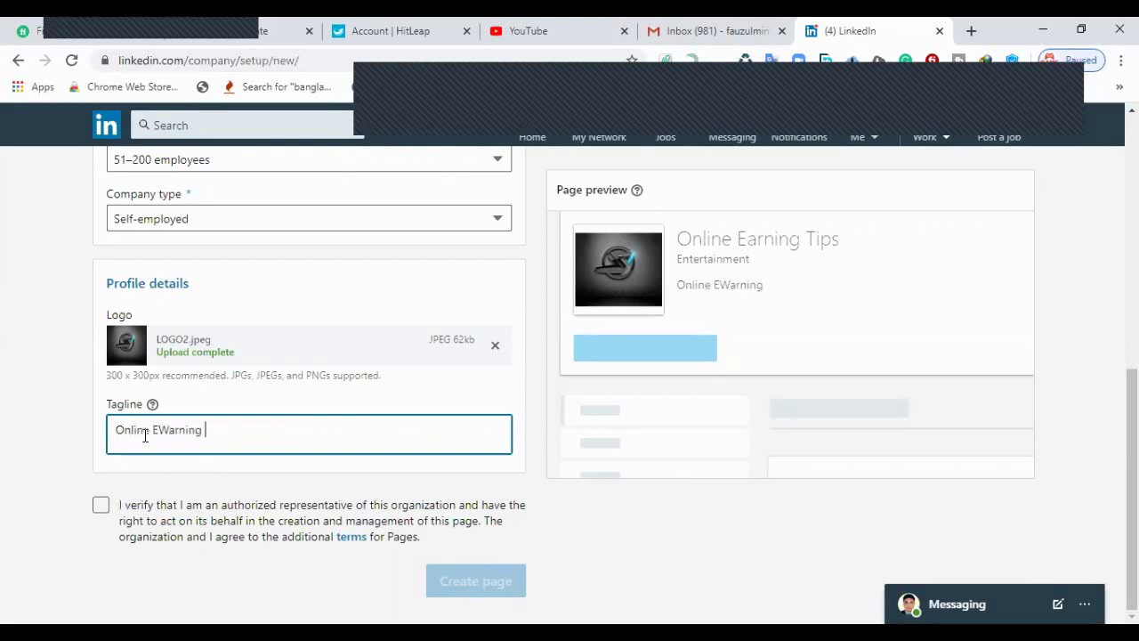
key(BackSpace)
key(BackSpace)
key(BackSpace)
key(BackSpace)
key(BackSpace)
key(BackSpace)
key(BackSpace)
key(BackSpace)
text(arning Ti)
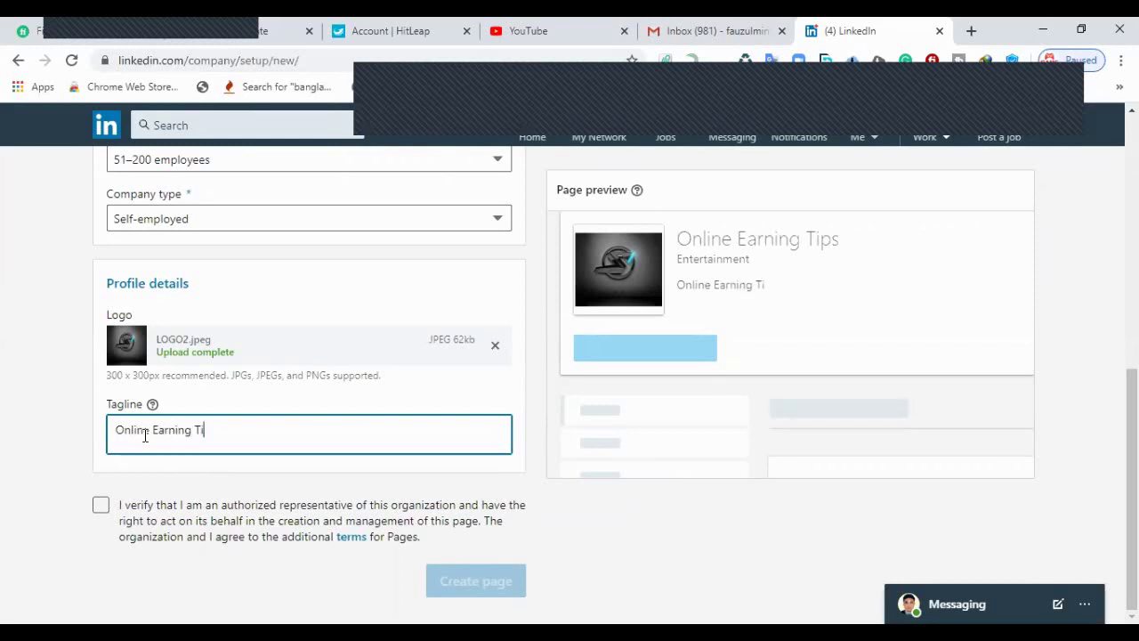
text(ps,)
text(Earn)
text(ing.)
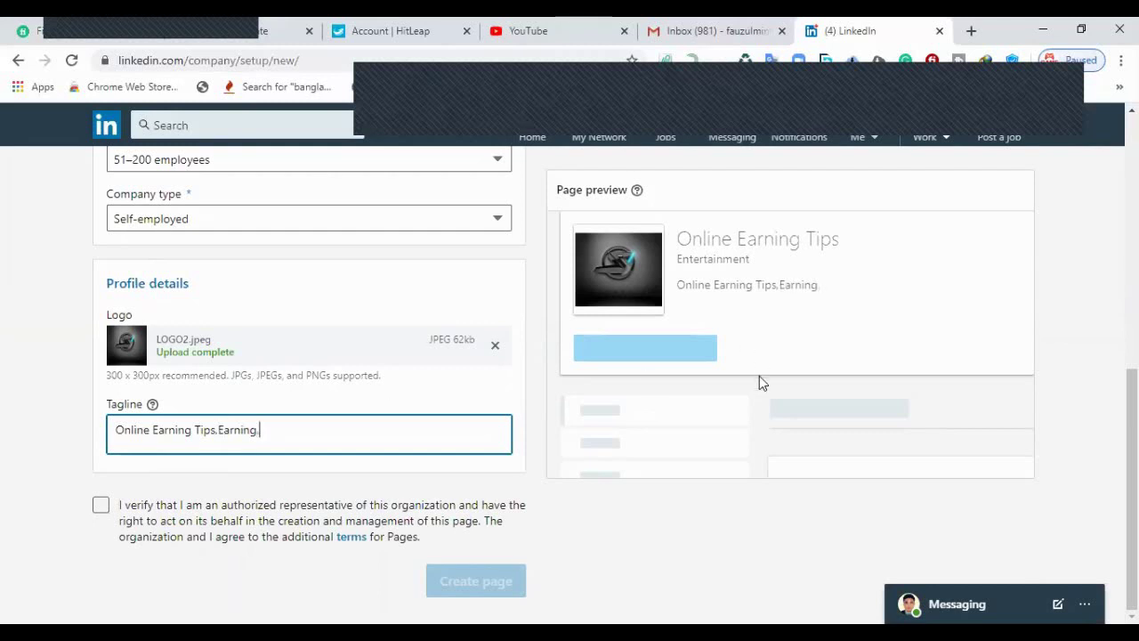
text(Fiverr.)
text(Online)
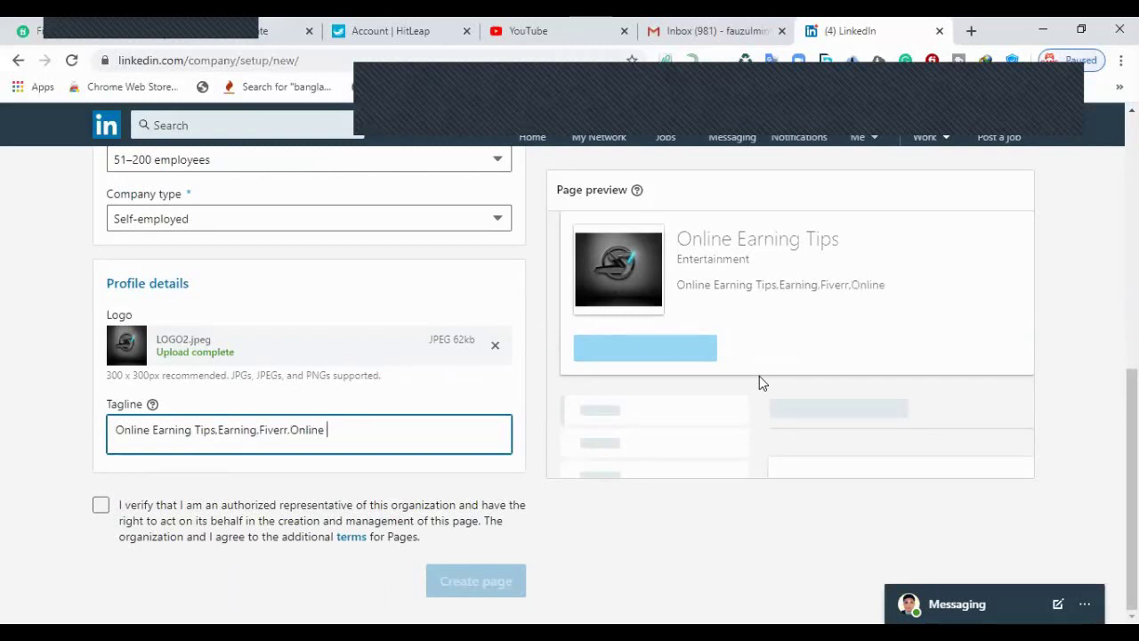
text( Tips)
Step: Check the tagline text against the page name in the page identity section
drag(349, 430, 104, 428)
click(76, 433)
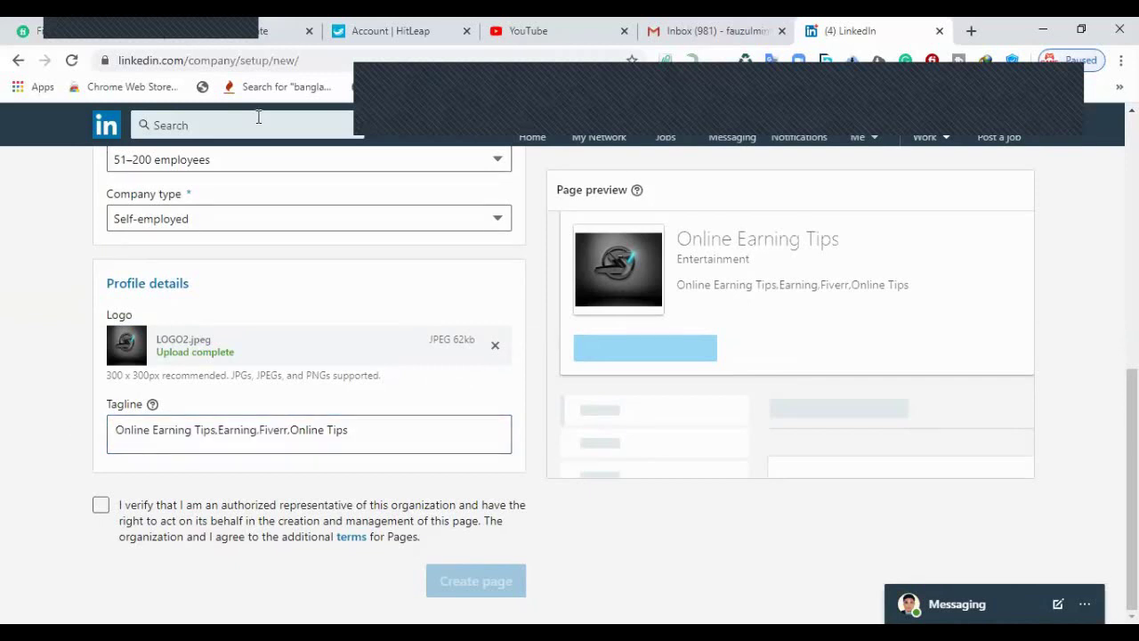
click(352, 444)
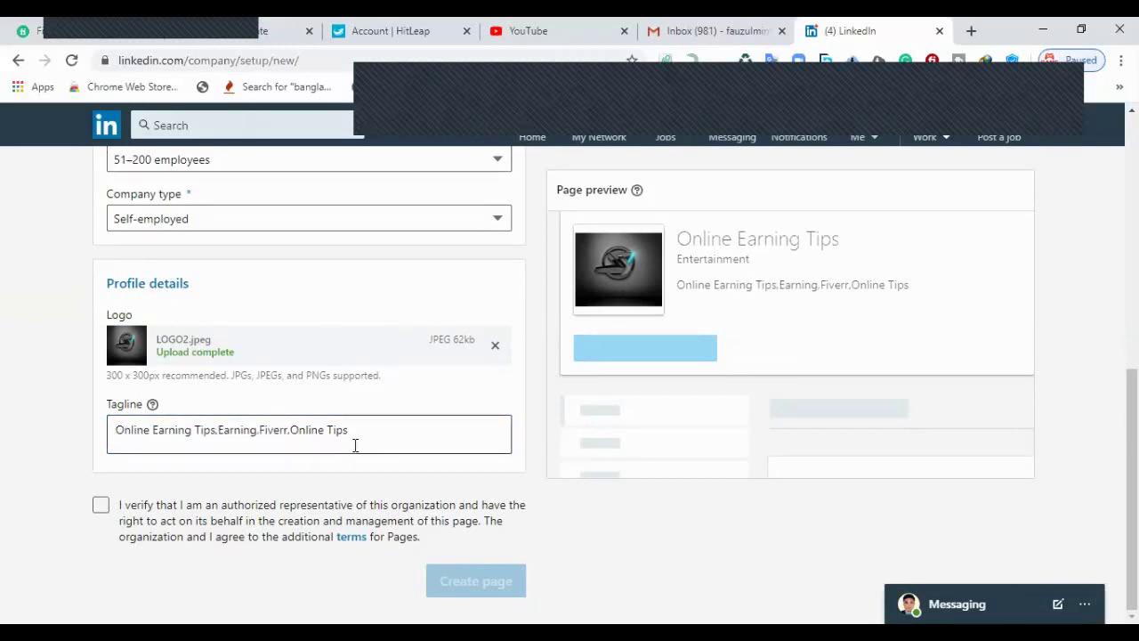
drag(367, 435, 84, 432)
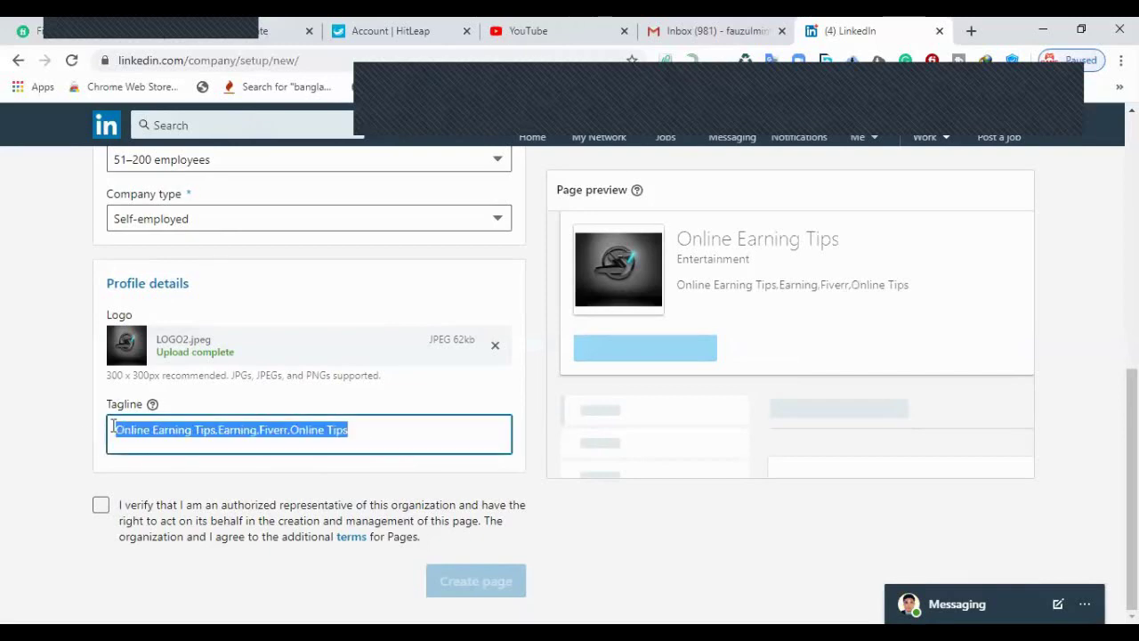
scroll(134, 440, up, 6)
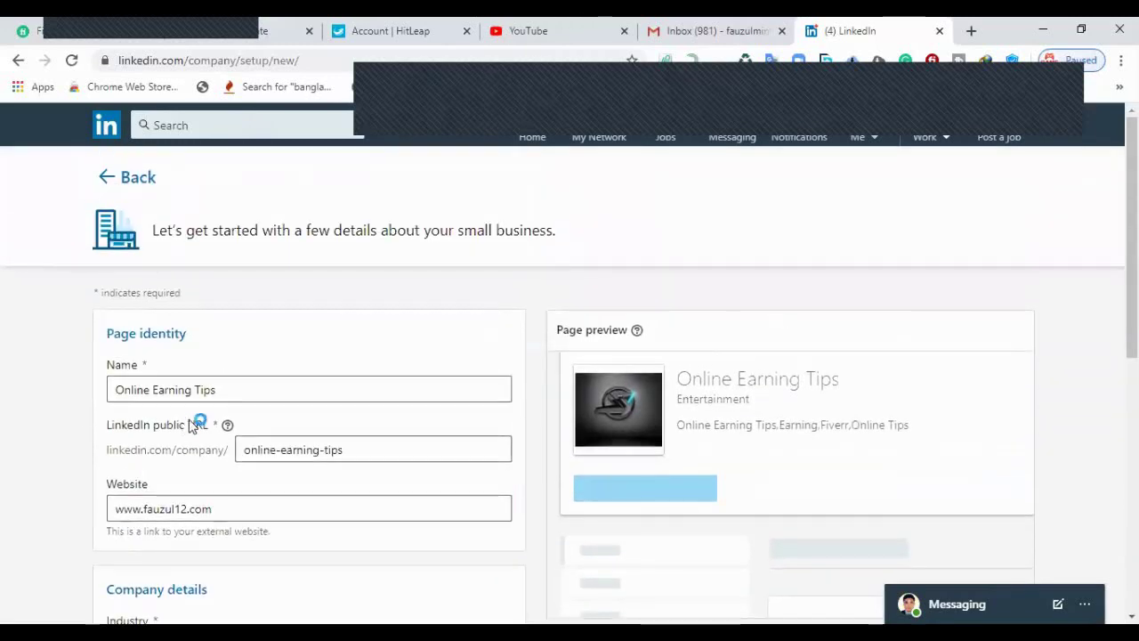
drag(233, 389, 38, 397)
click(38, 397)
scroll(232, 384, down, 6)
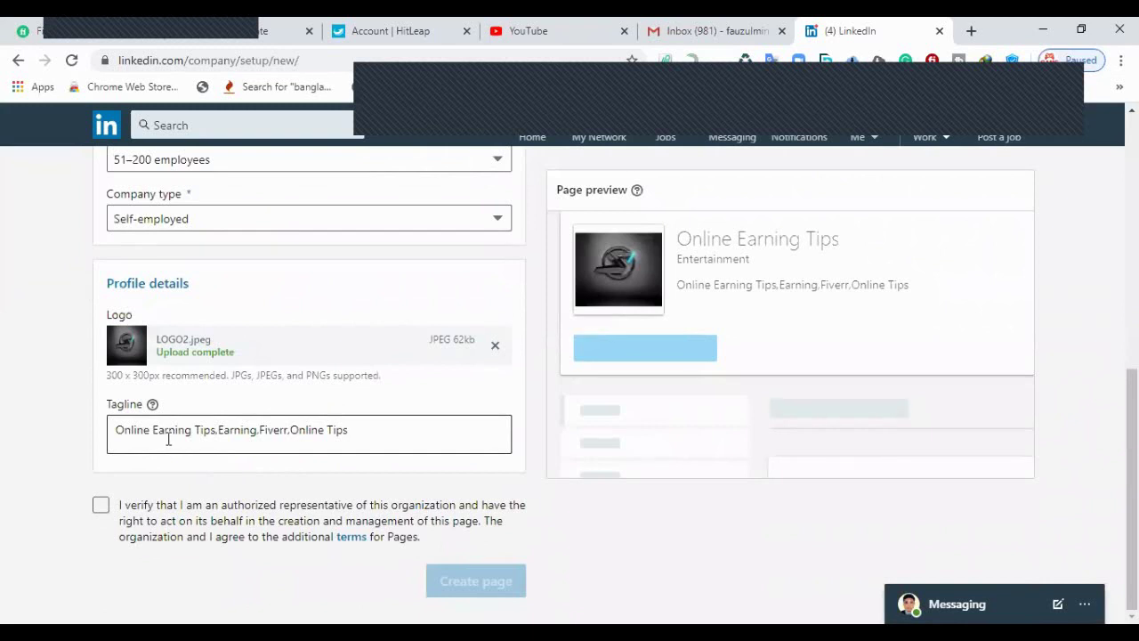
mouse_move(214, 432)
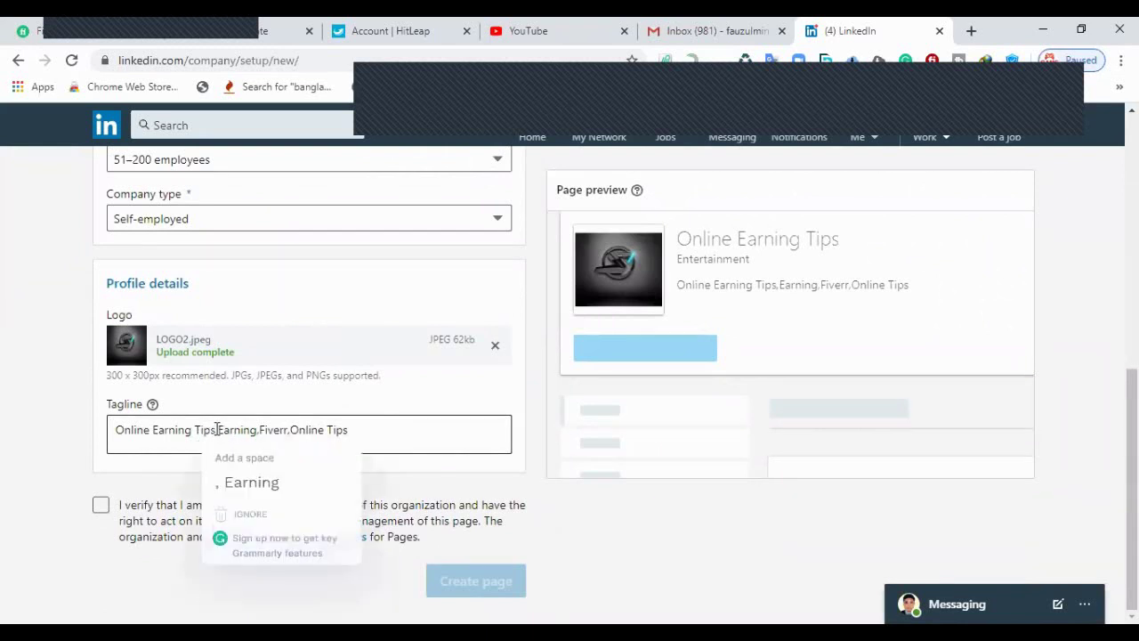
Step: Accept the statement verifying authorized representative status and agreement to the additional terms for Pages
click(100, 509)
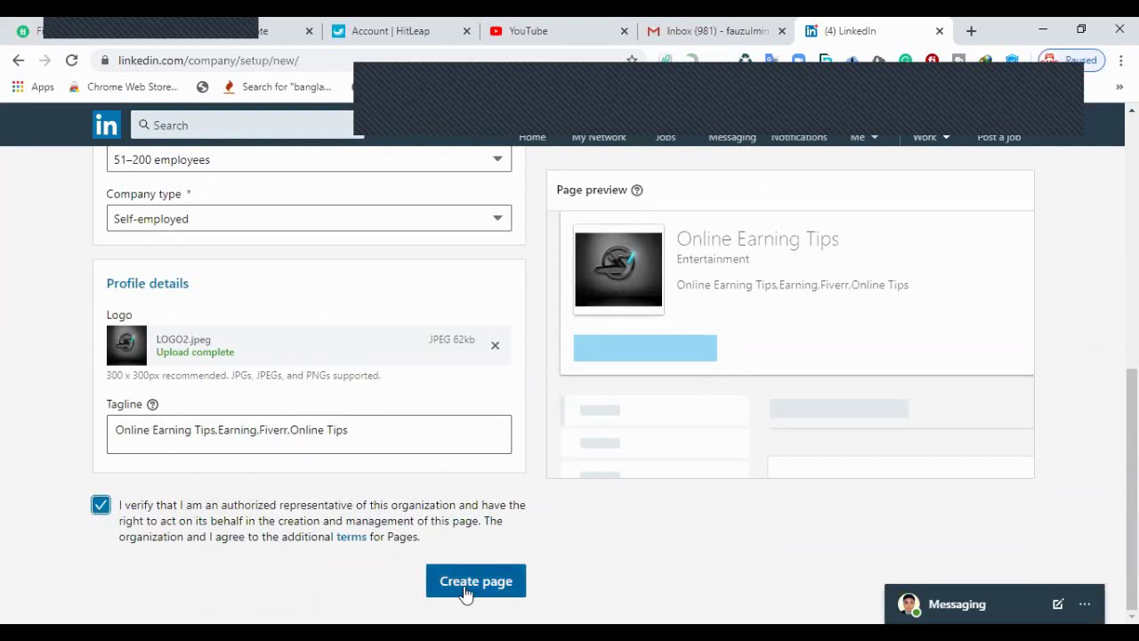
Step: Review the page identity, website, company details, logo and tagline throughout the form
scroll(378, 534, up, 4)
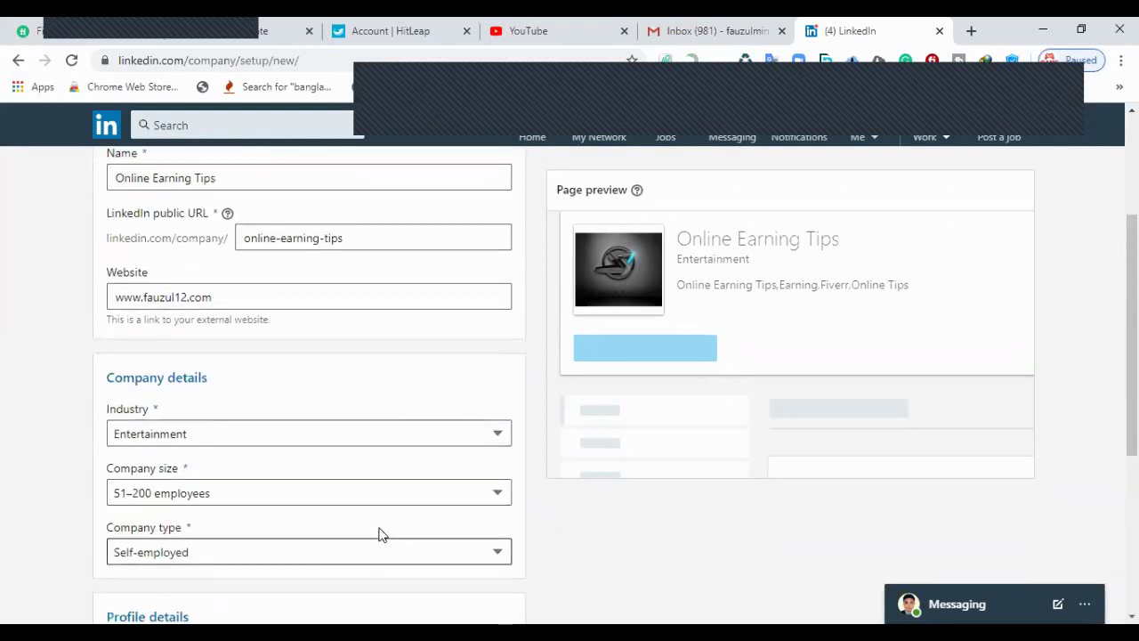
scroll(381, 534, up, 3)
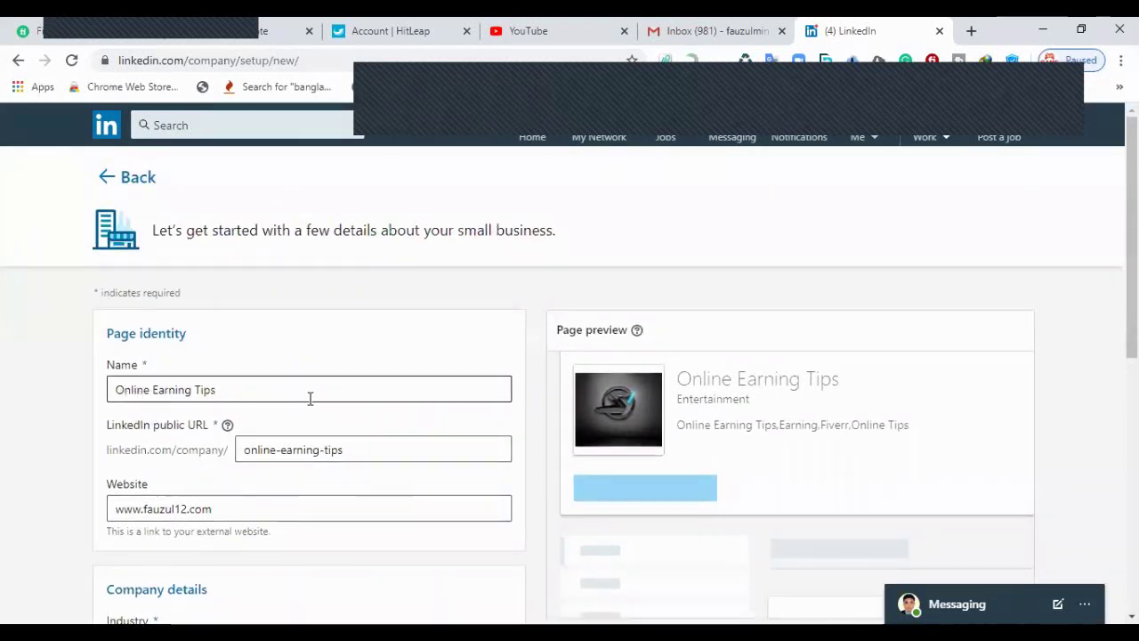
scroll(257, 376, down, 2)
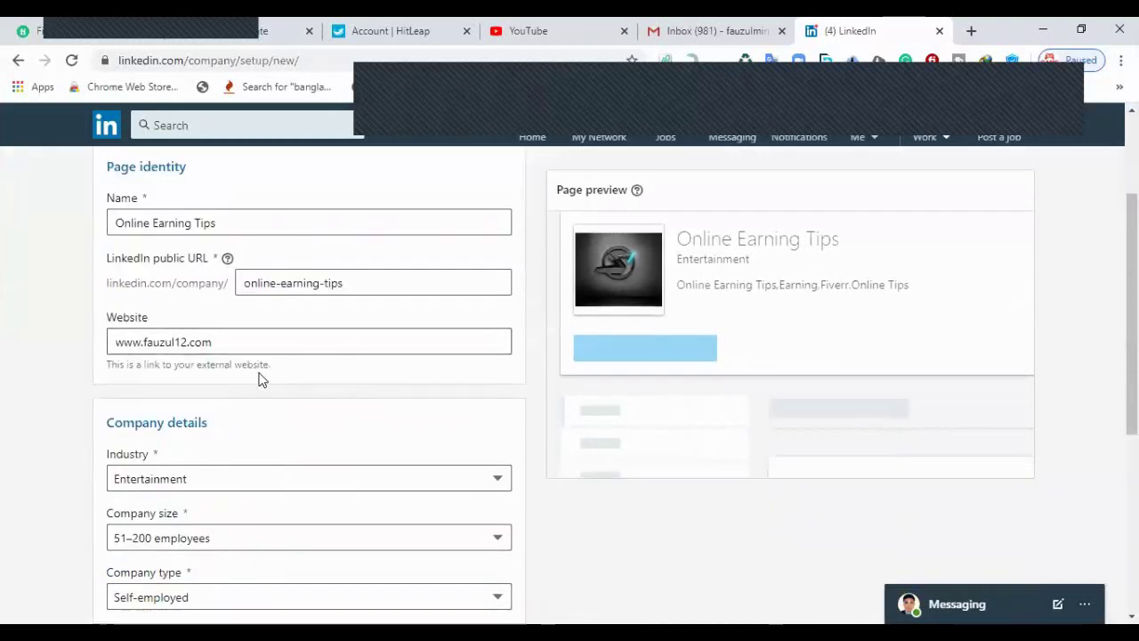
scroll(266, 365, down, 2)
scroll(265, 365, up, 2)
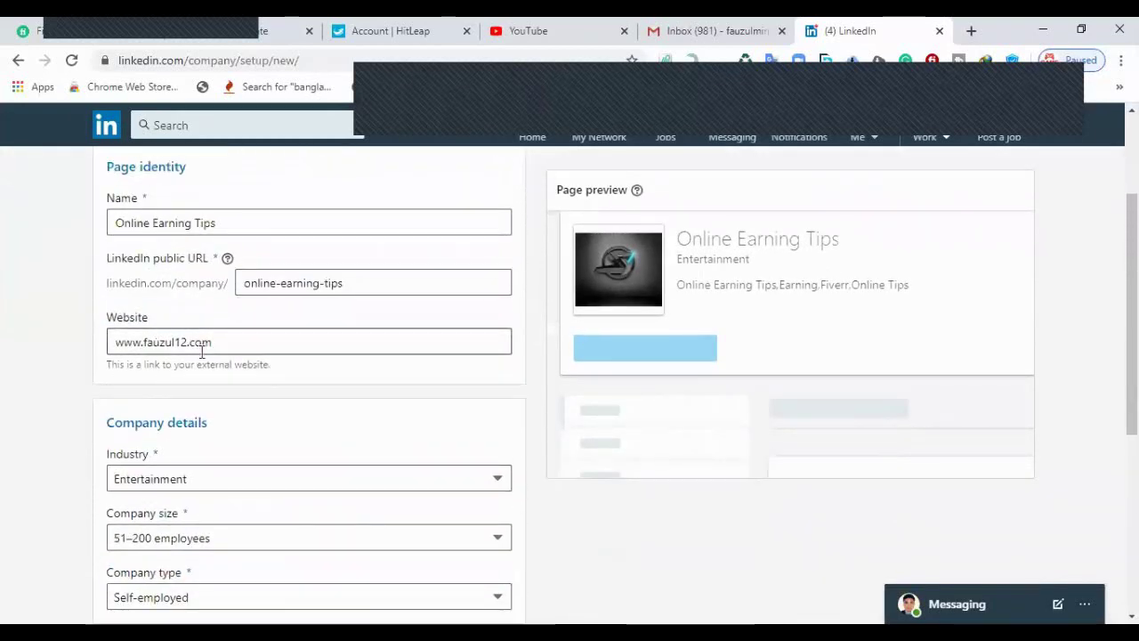
drag(227, 345, 52, 380)
click(51, 380)
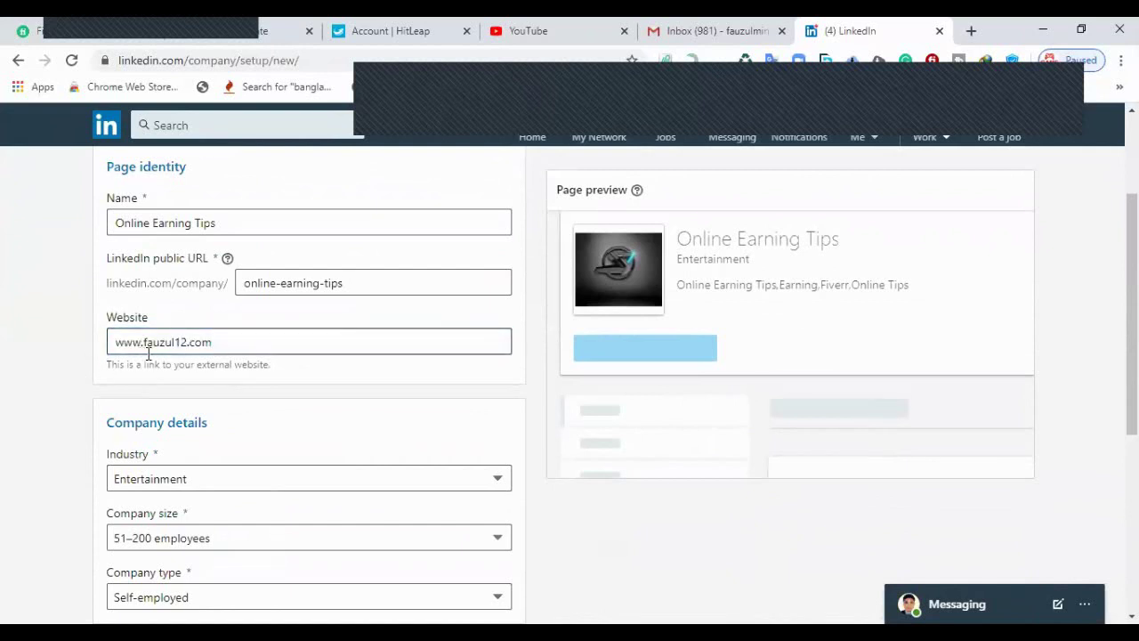
scroll(202, 336, down, 2)
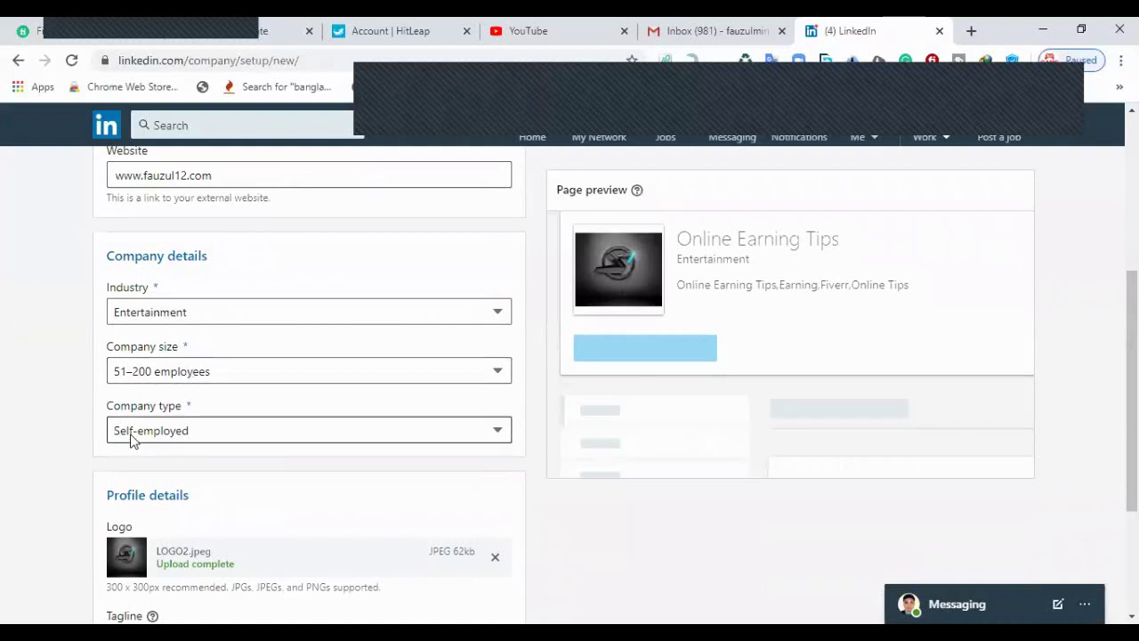
scroll(223, 436, down, 2)
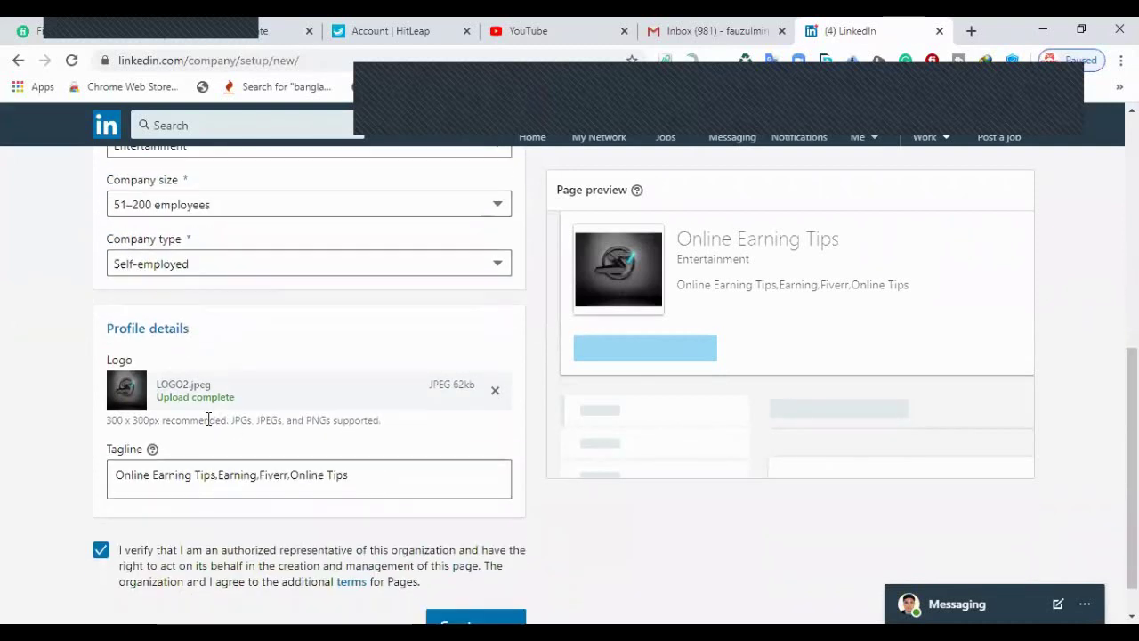
scroll(221, 437, down, 1)
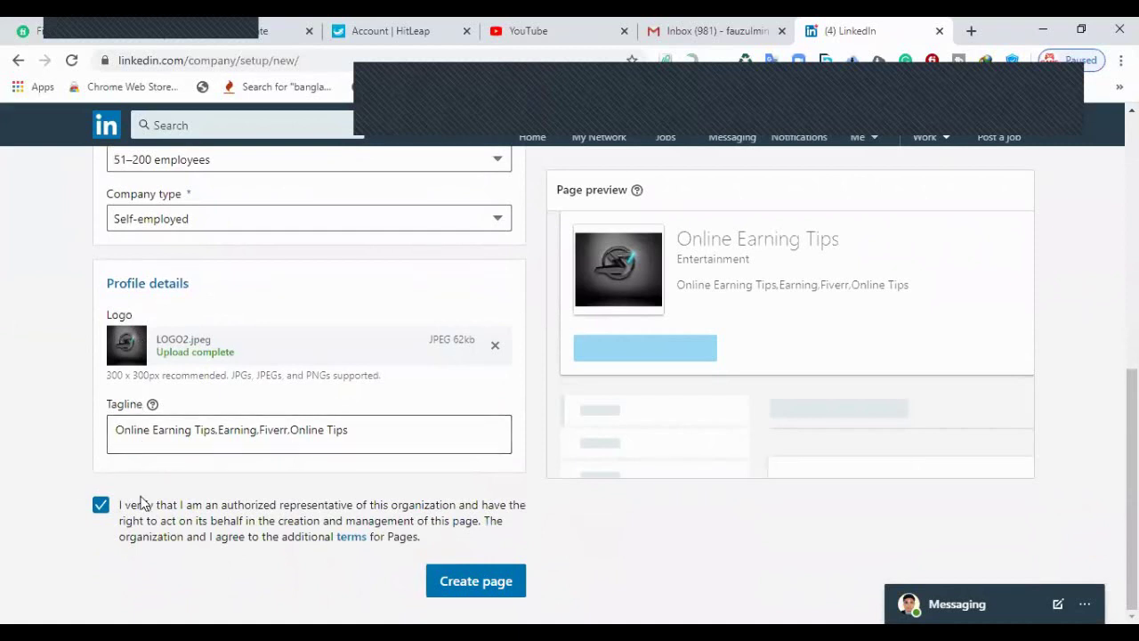
Step: Submit the completed form to create the Online Earning Tips page
click(484, 585)
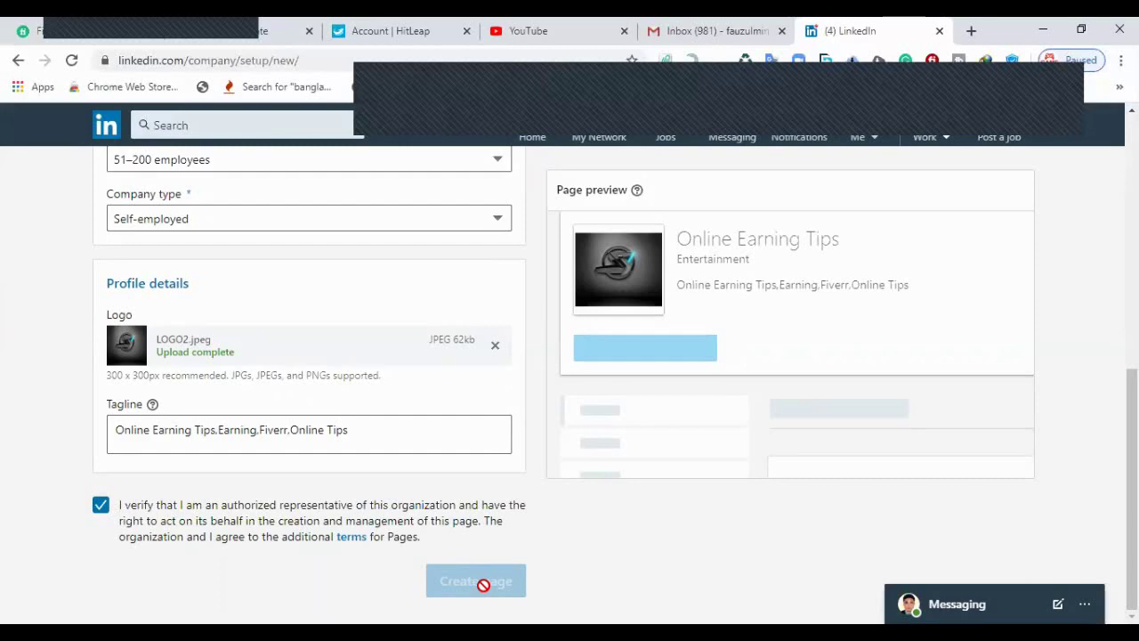
scroll(854, 412, up, 6)
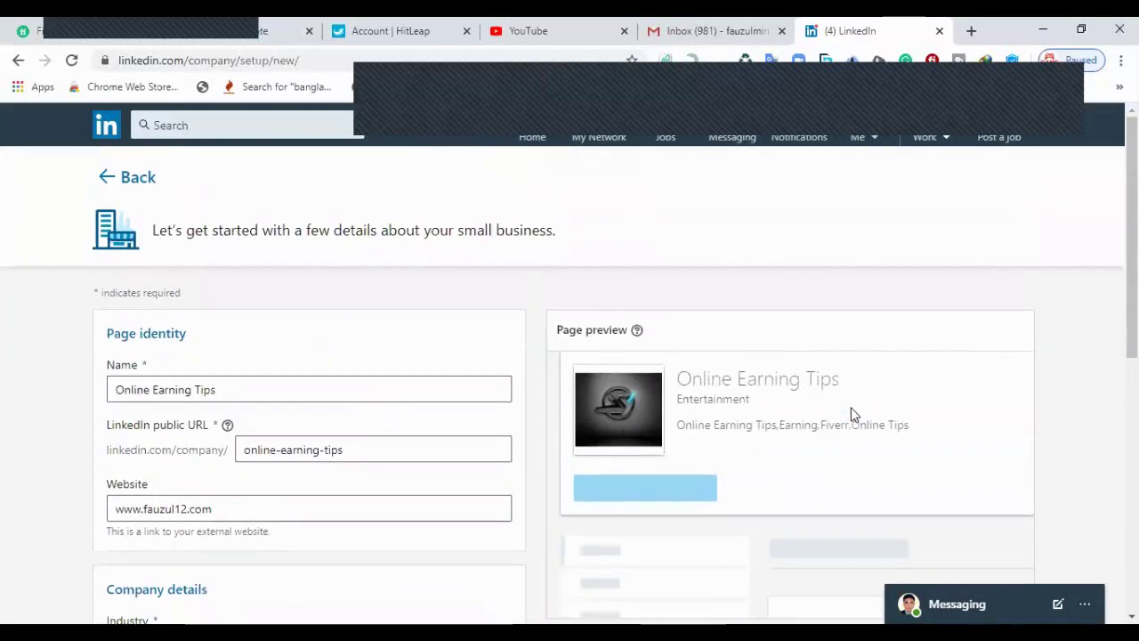
scroll(845, 409, down, 8)
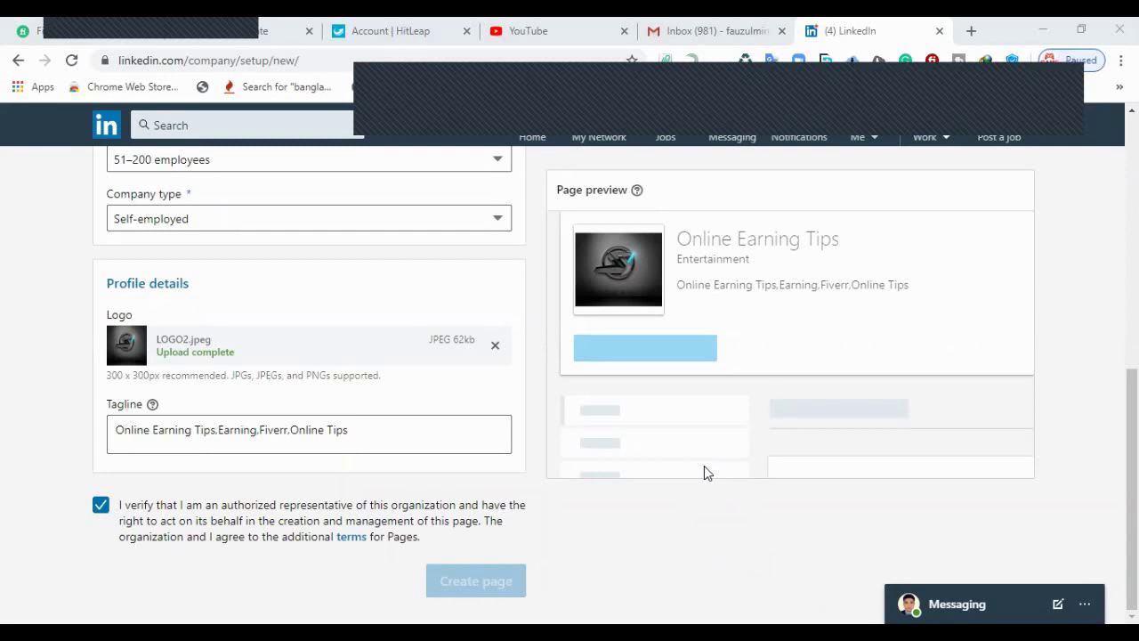
scroll(704, 465, up, 7)
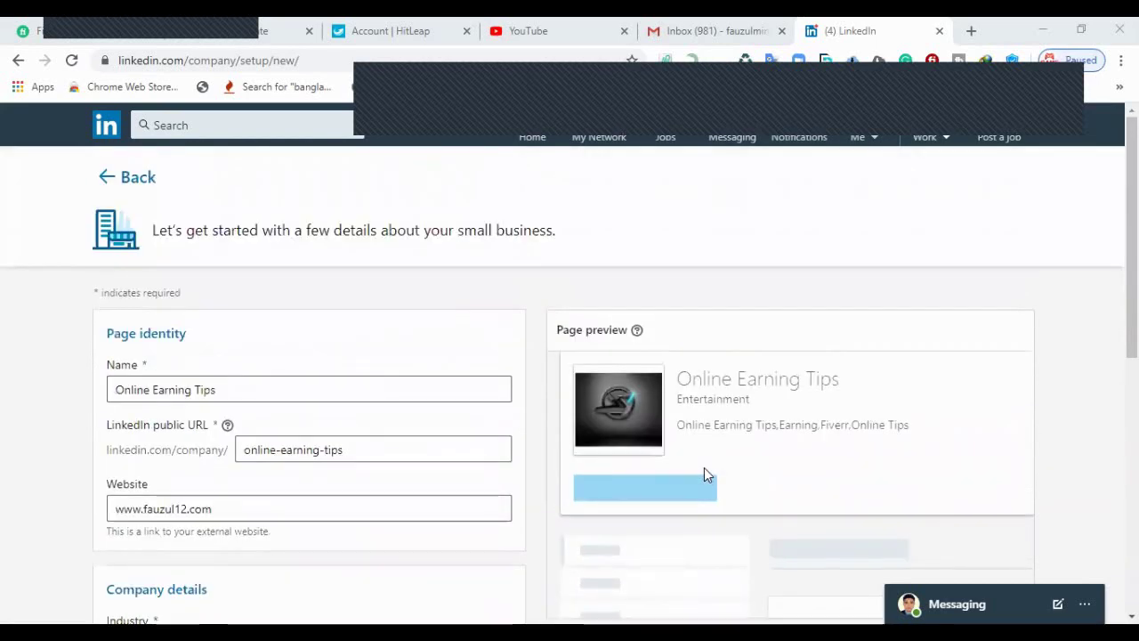
scroll(707, 470, down, 8)
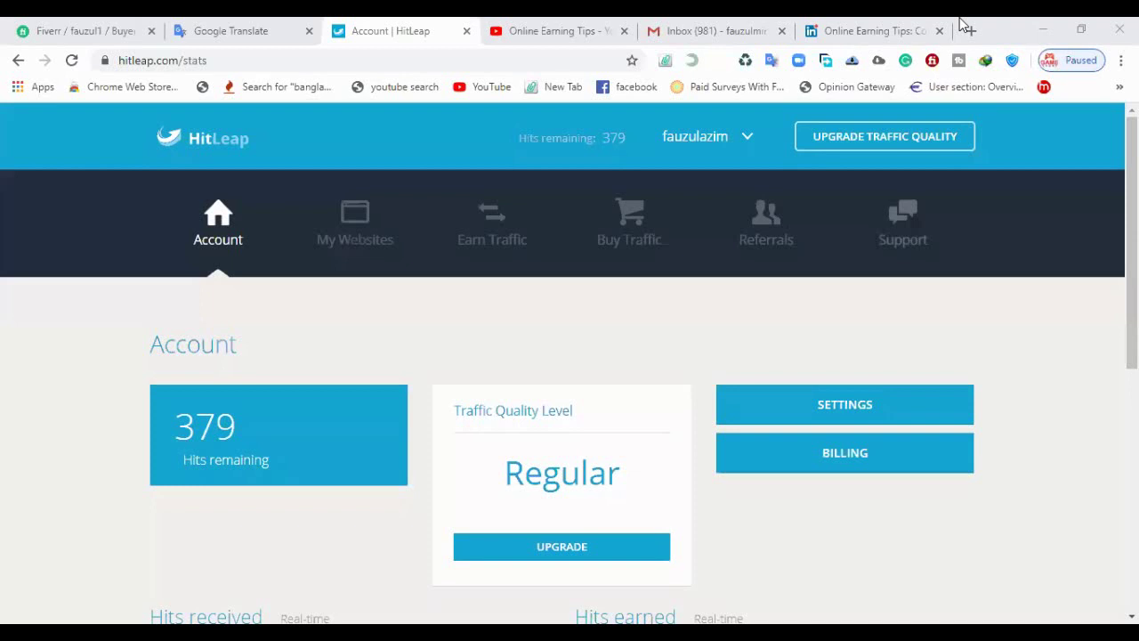
Step: Switch to the new Online Earning Tips page on LinkedIn and dismiss the company feed welcome message
click(954, 26)
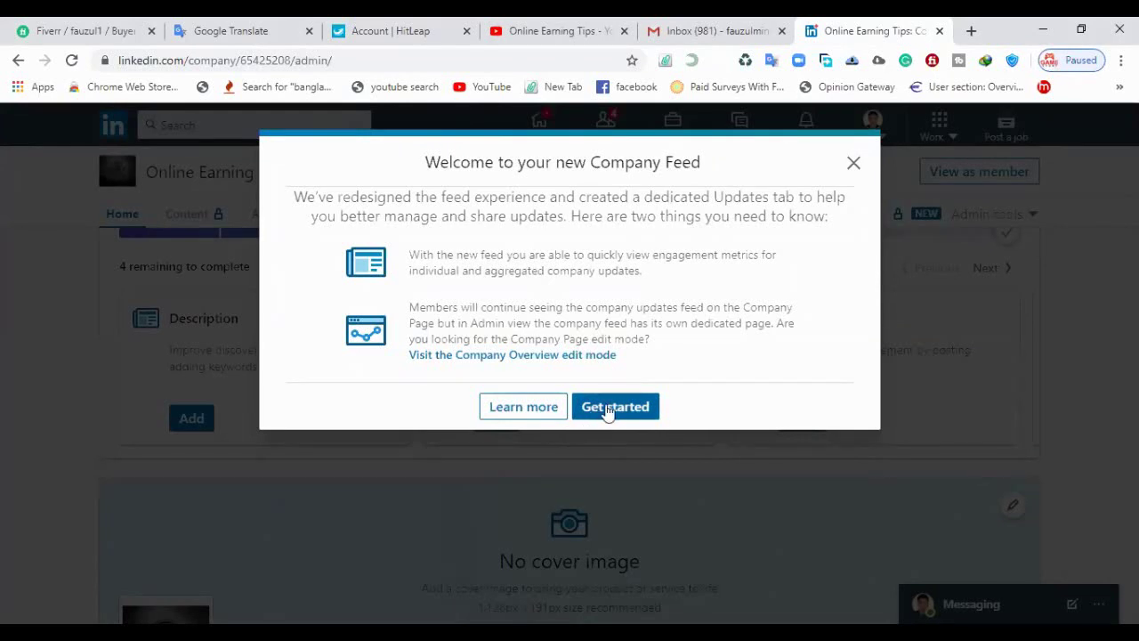
click(604, 414)
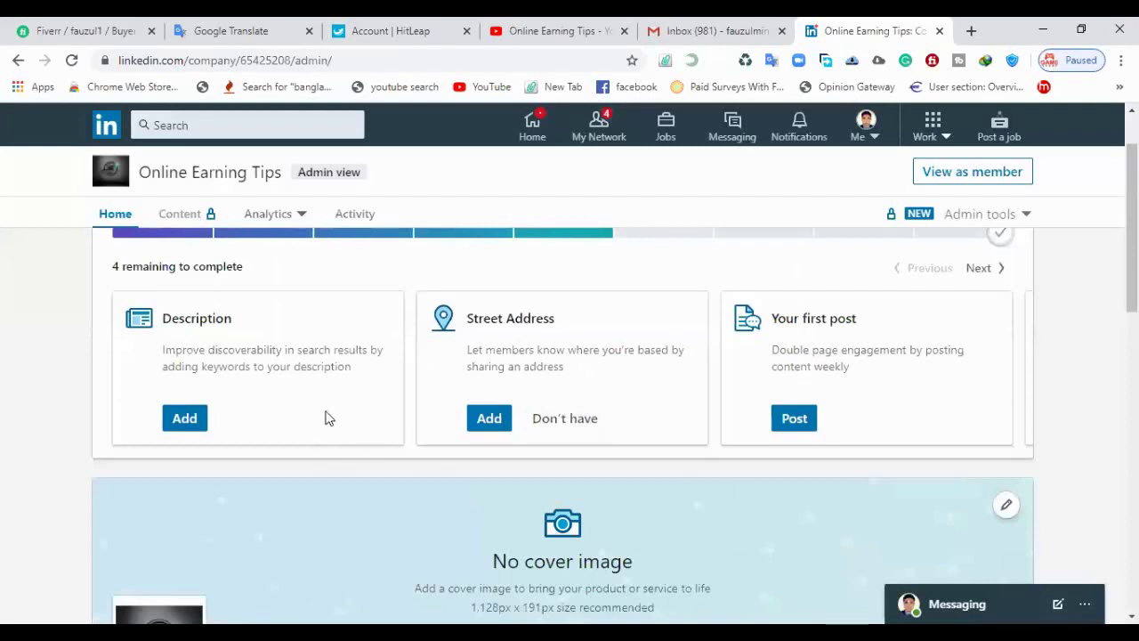
Step: Examine the Build Your Page checklist and the cover image area in the page's admin view
scroll(325, 405, up, 1)
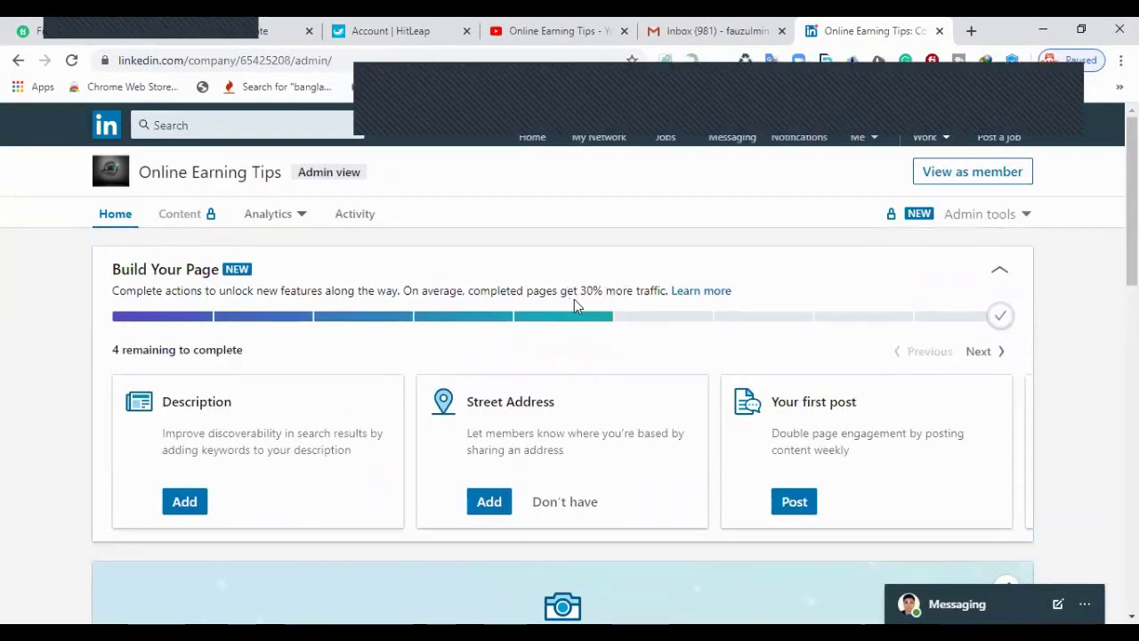
scroll(463, 372, down, 2)
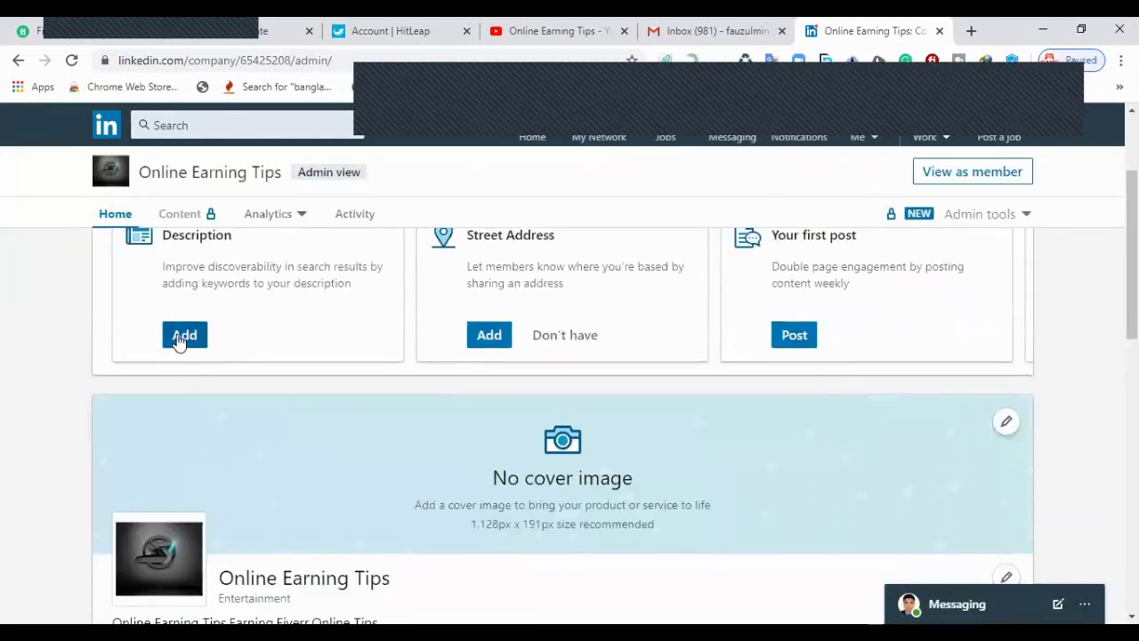
scroll(178, 342, up, 1)
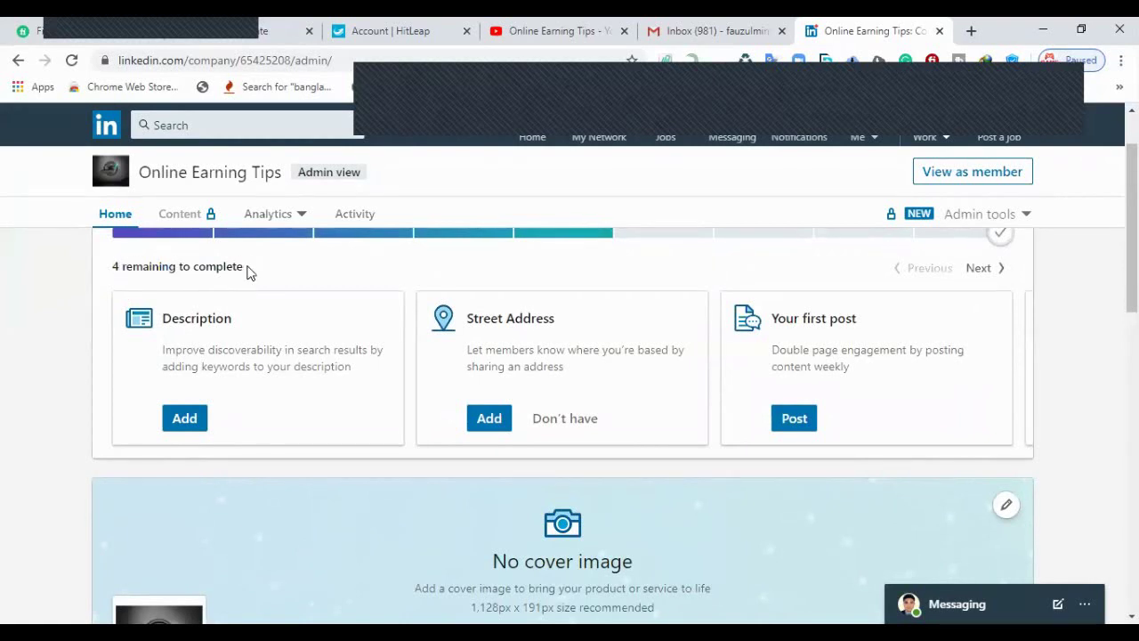
drag(246, 272, 114, 264)
click(114, 264)
drag(233, 319, 160, 319)
click(345, 320)
drag(555, 318, 499, 331)
drag(899, 330, 763, 331)
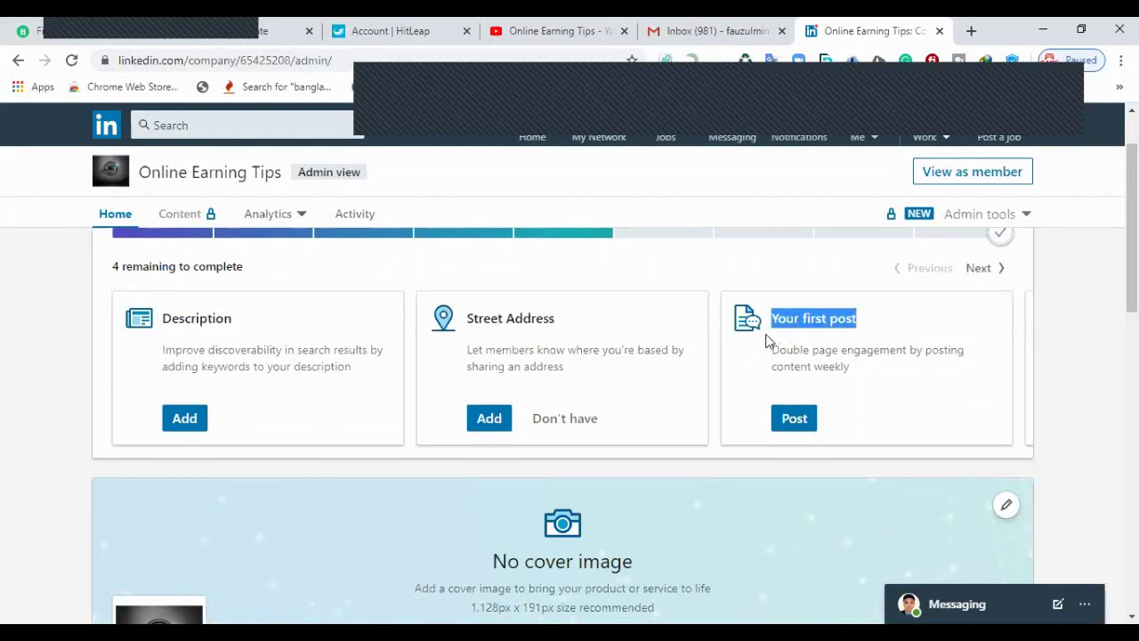
click(940, 391)
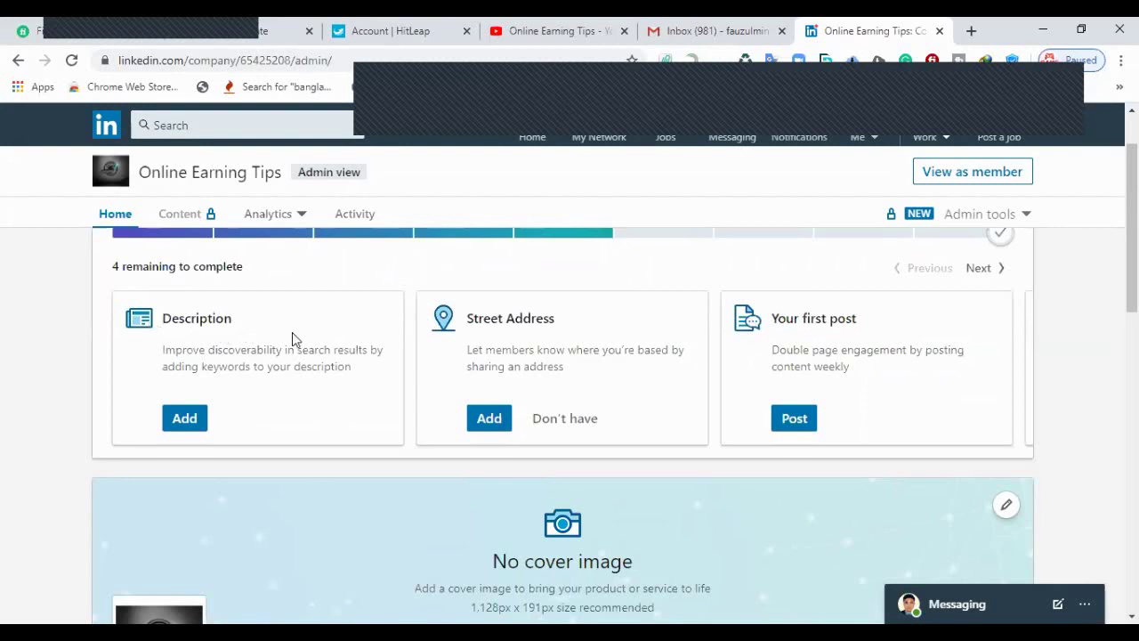
scroll(292, 334, down, 2)
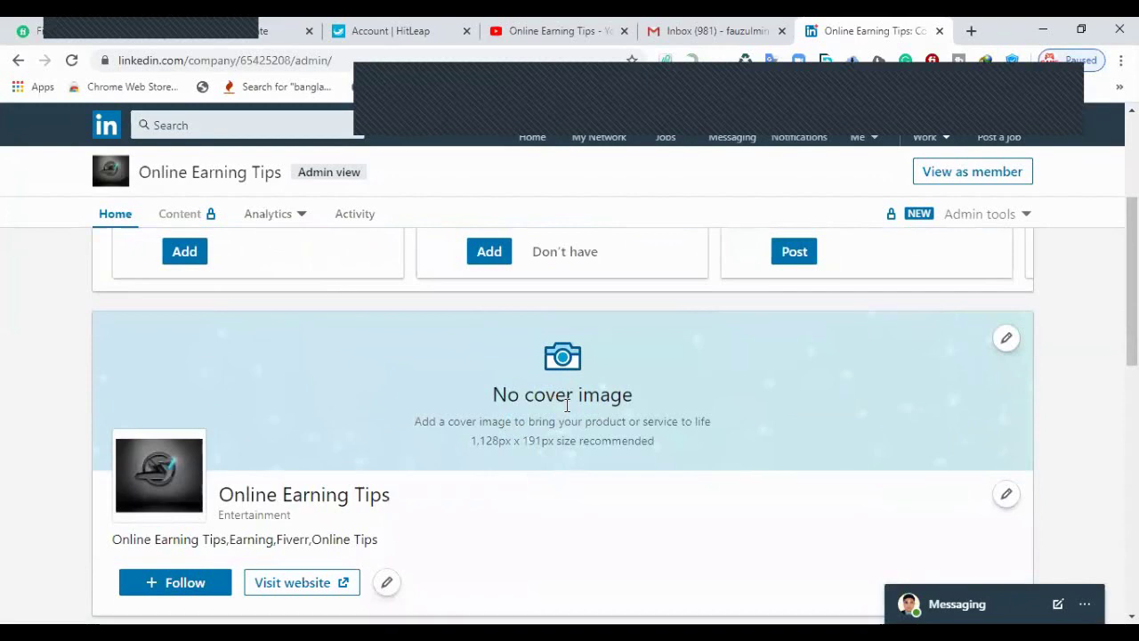
scroll(552, 409, up, 2)
scroll(513, 420, up, 1)
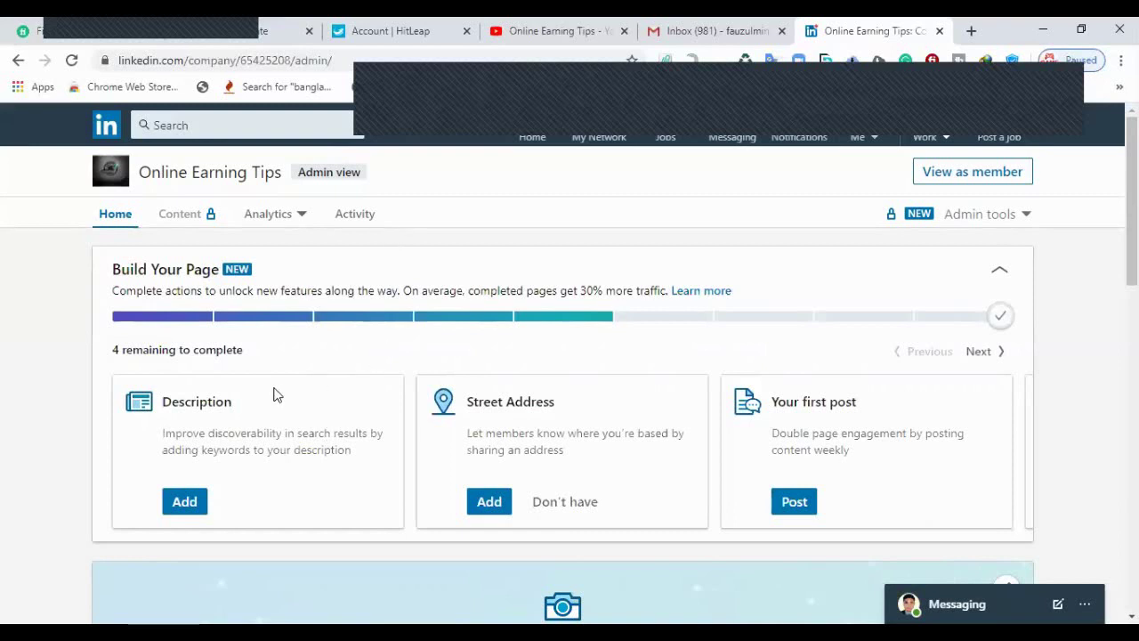
Step: Read the Description, Street Address and Your first post tasks that remain for completing the page
drag(236, 407, 174, 405)
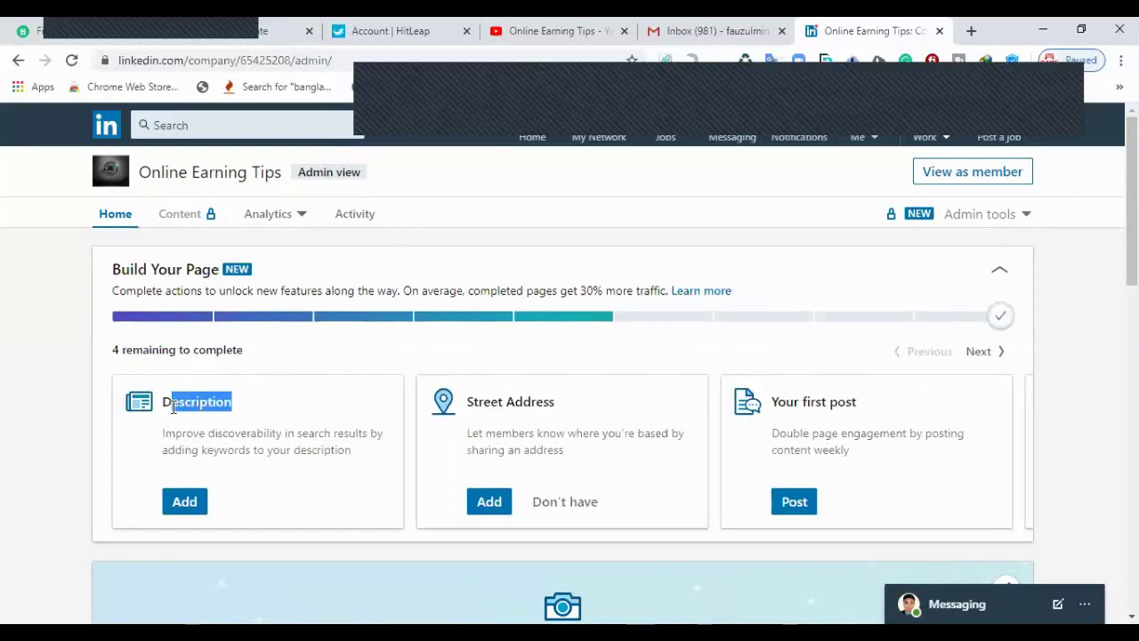
click(253, 410)
drag(254, 410, 174, 412)
click(285, 412)
drag(233, 406, 159, 407)
click(294, 402)
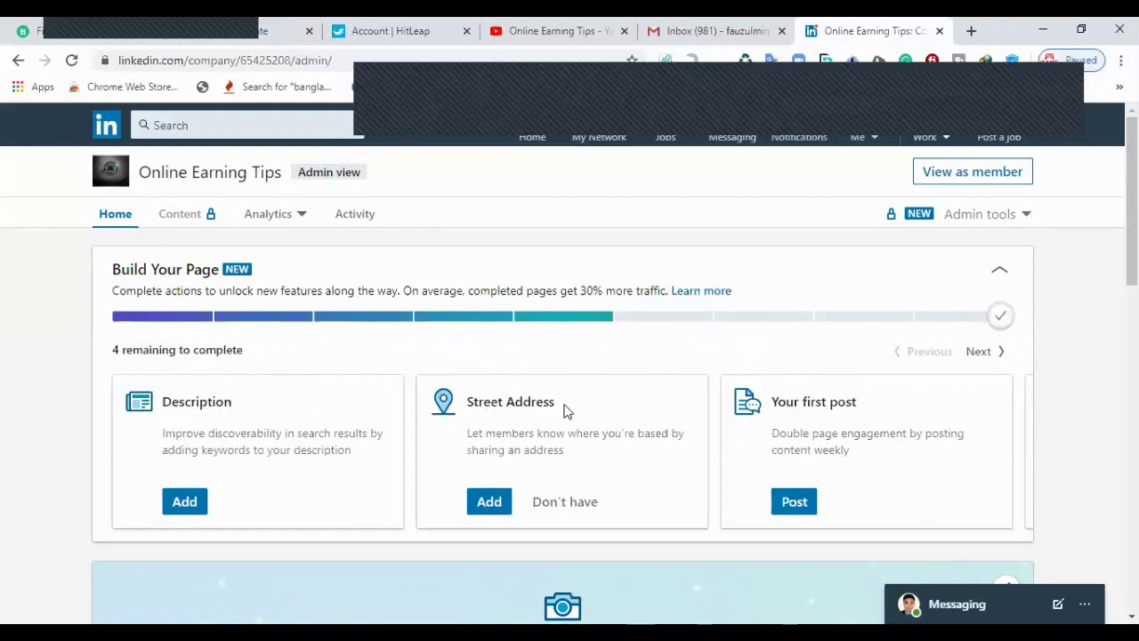
drag(563, 410, 464, 407)
click(605, 407)
mouse_move(855, 402)
mouse_down()
mouse_move(771, 402)
mouse_move(870, 414)
mouse_up()
scroll(870, 415, down, 2)
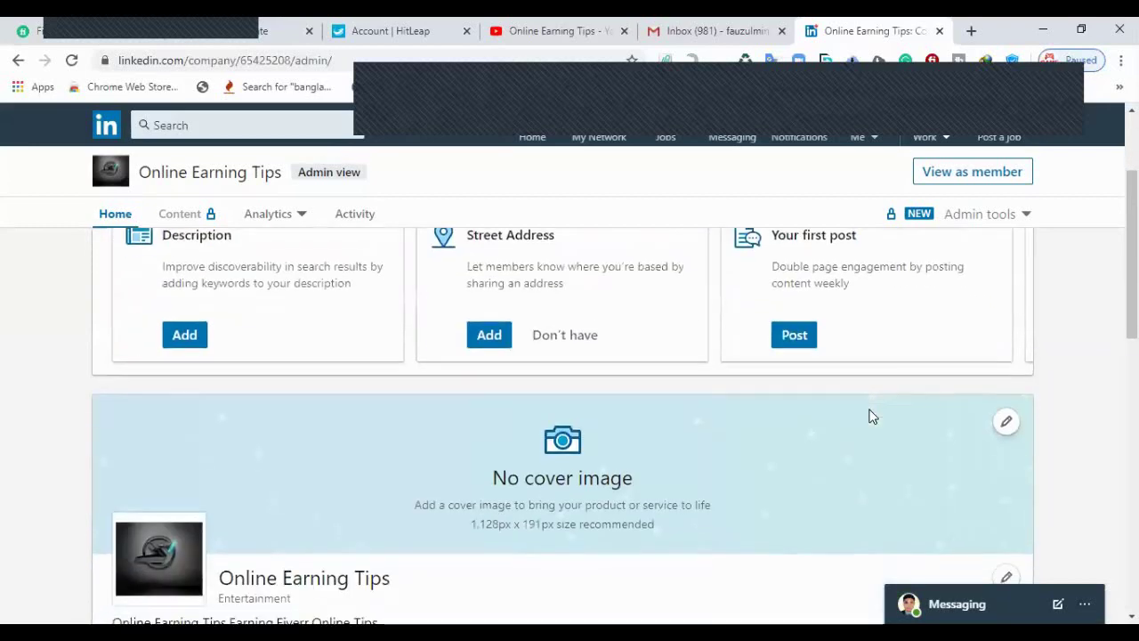
scroll(870, 415, up, 1)
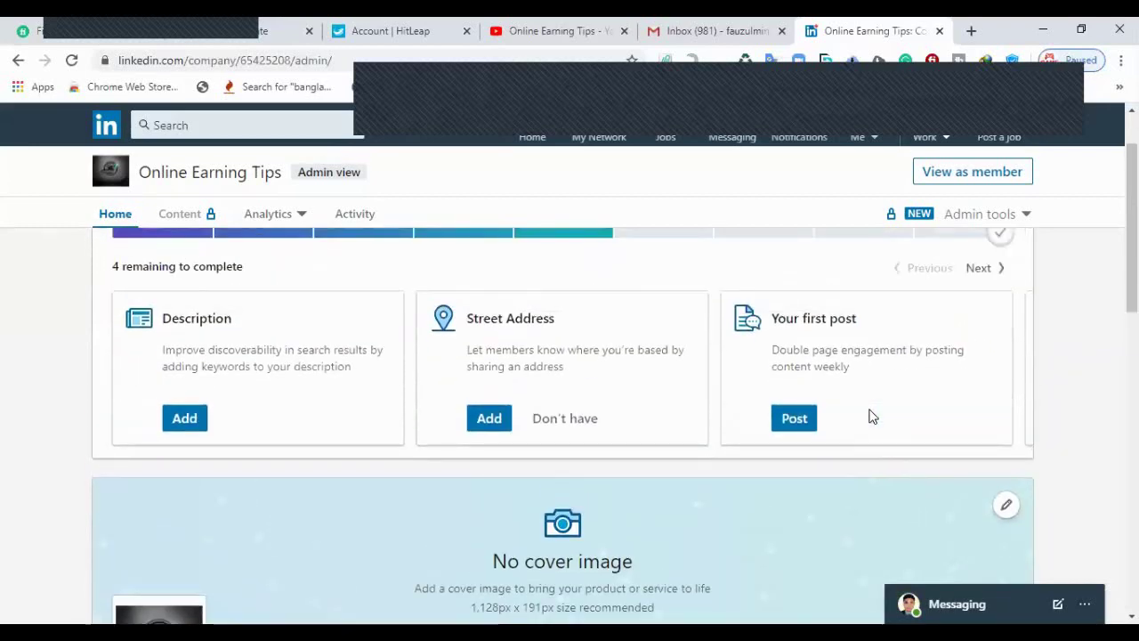
scroll(870, 415, up, 1)
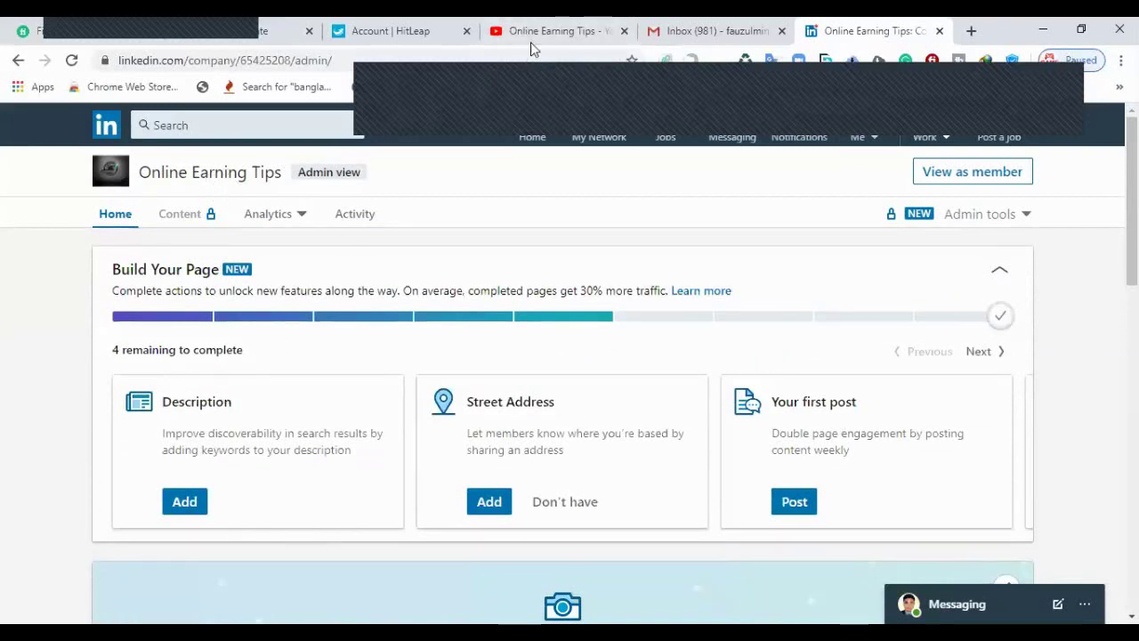
Step: Copy the full channel description from the About section of the Online Earning Tips YouTube channel, leaving the original unedited
click(560, 30)
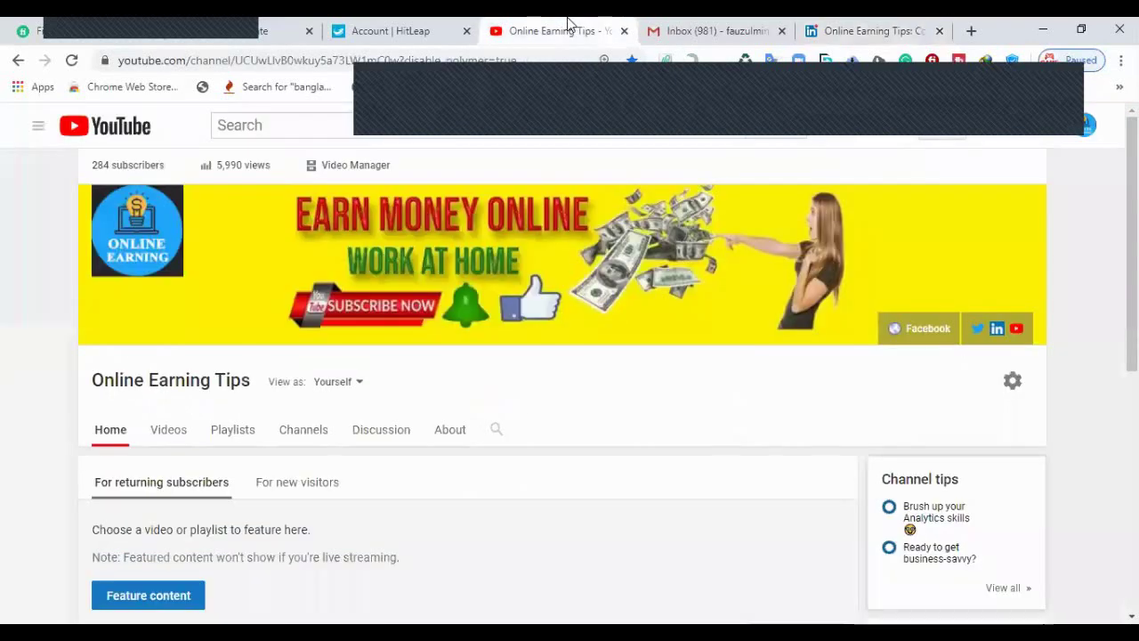
click(449, 430)
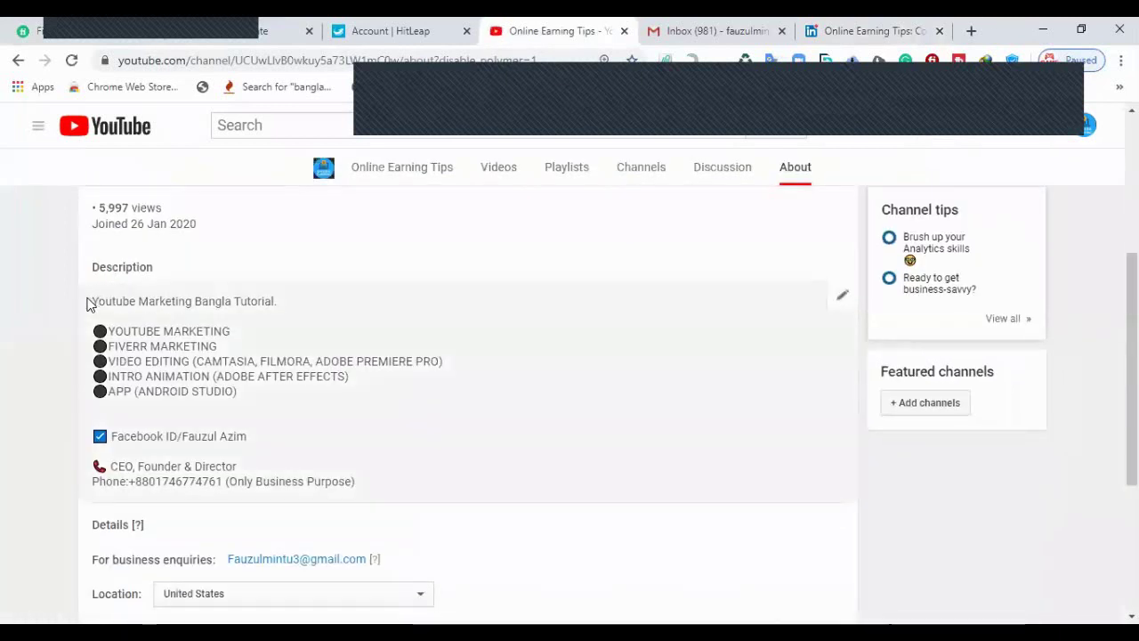
drag(91, 301, 389, 493)
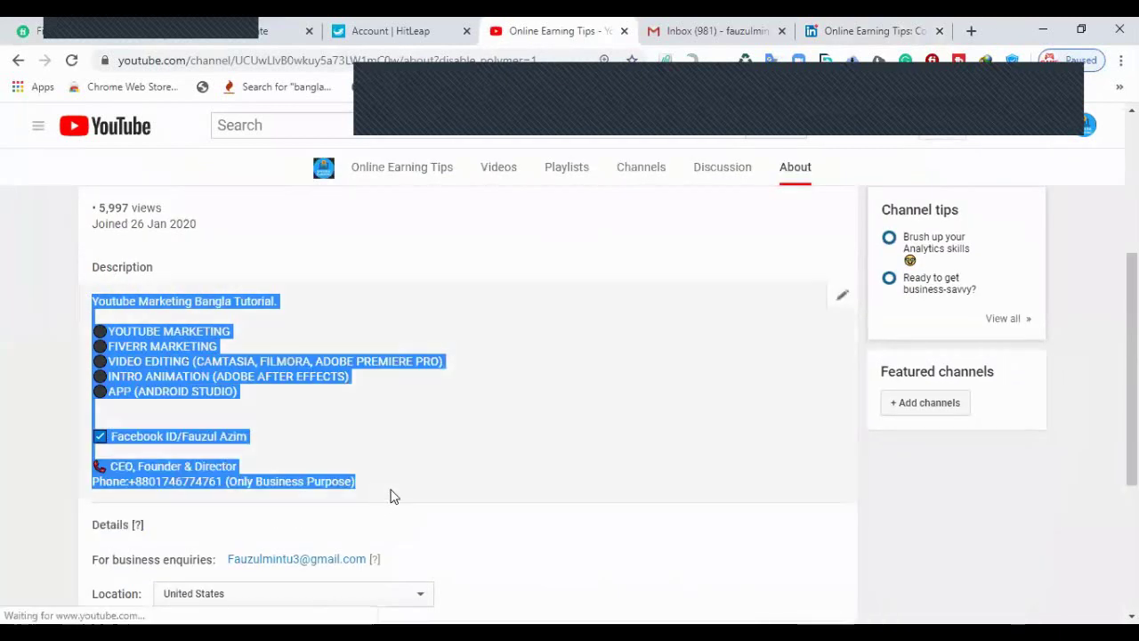
click(180, 374)
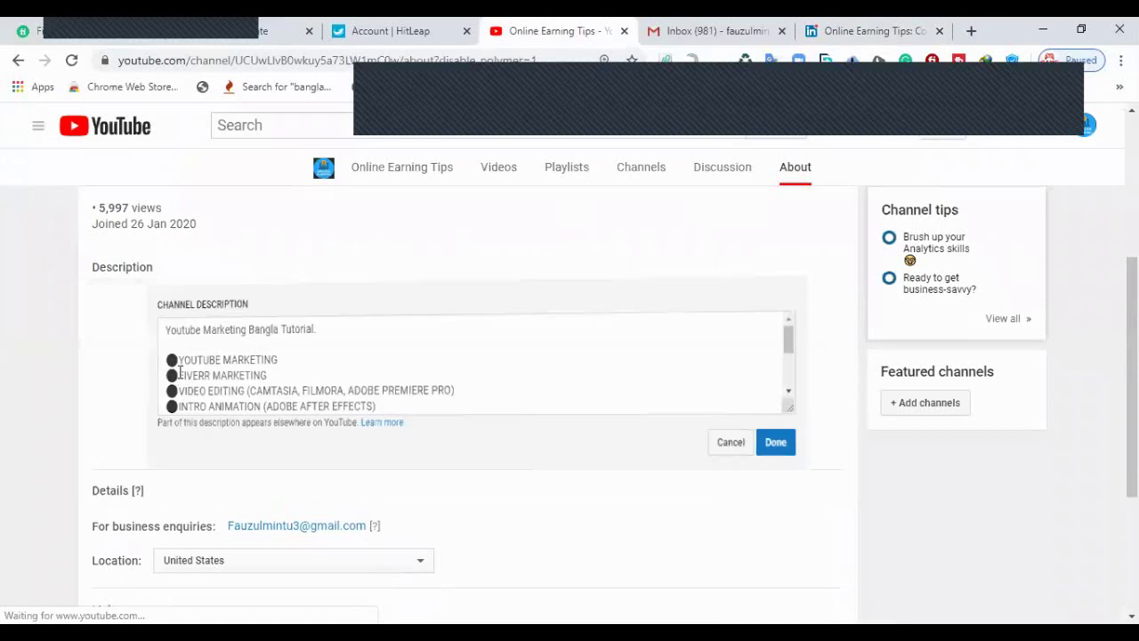
click(349, 368)
key(ctrl+a)
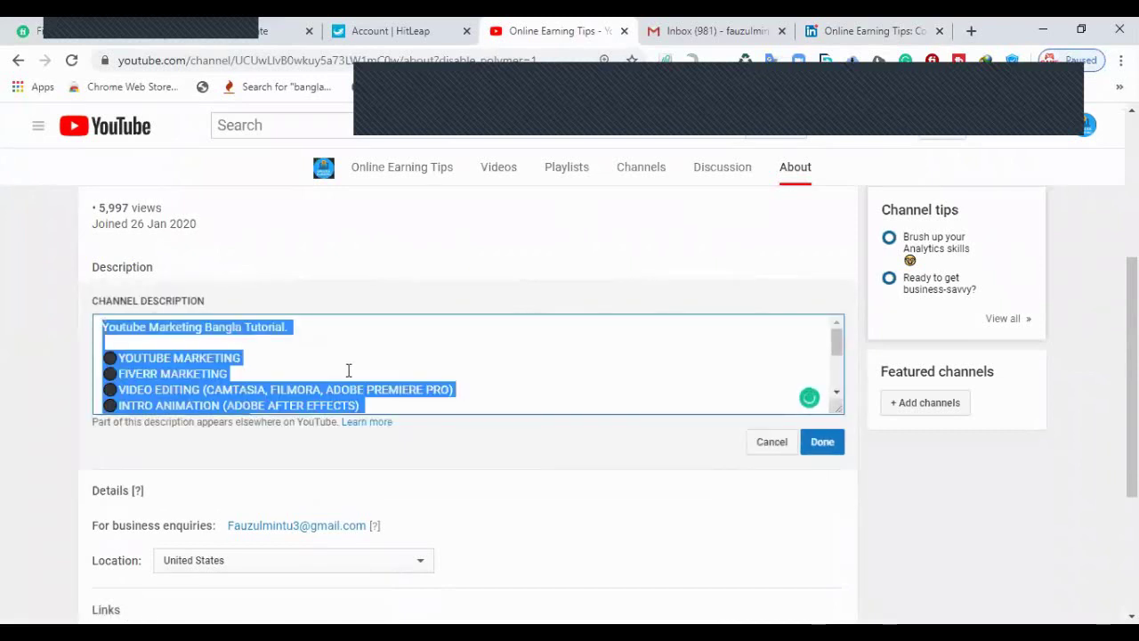
click(771, 442)
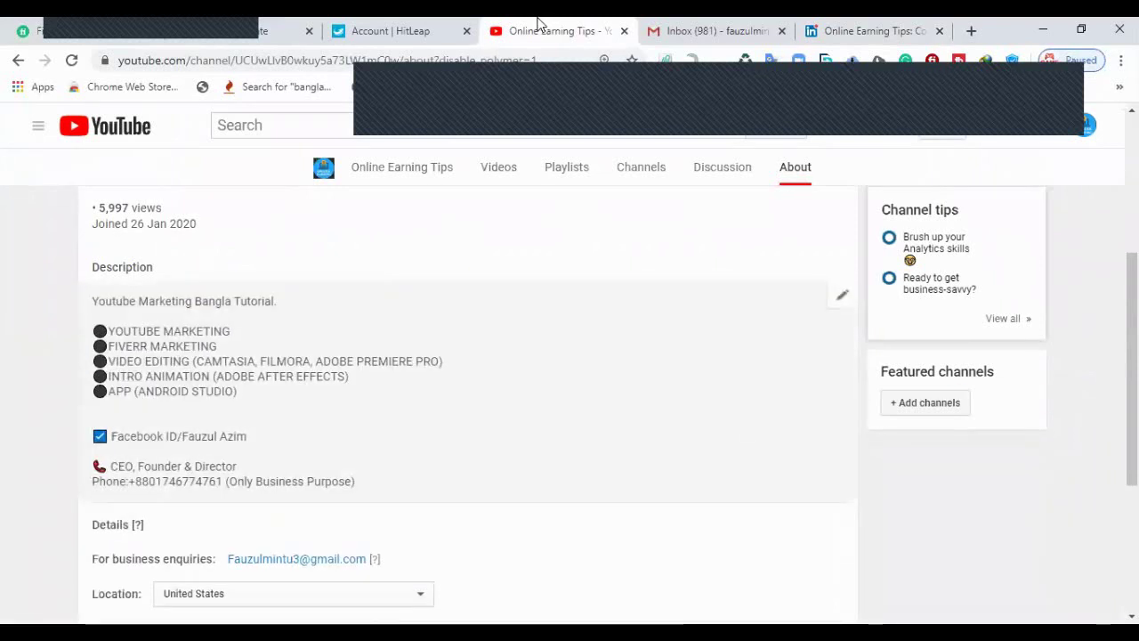
Step: Switch back to the LinkedIn page and add the copied YouTube channel text as its description
click(839, 30)
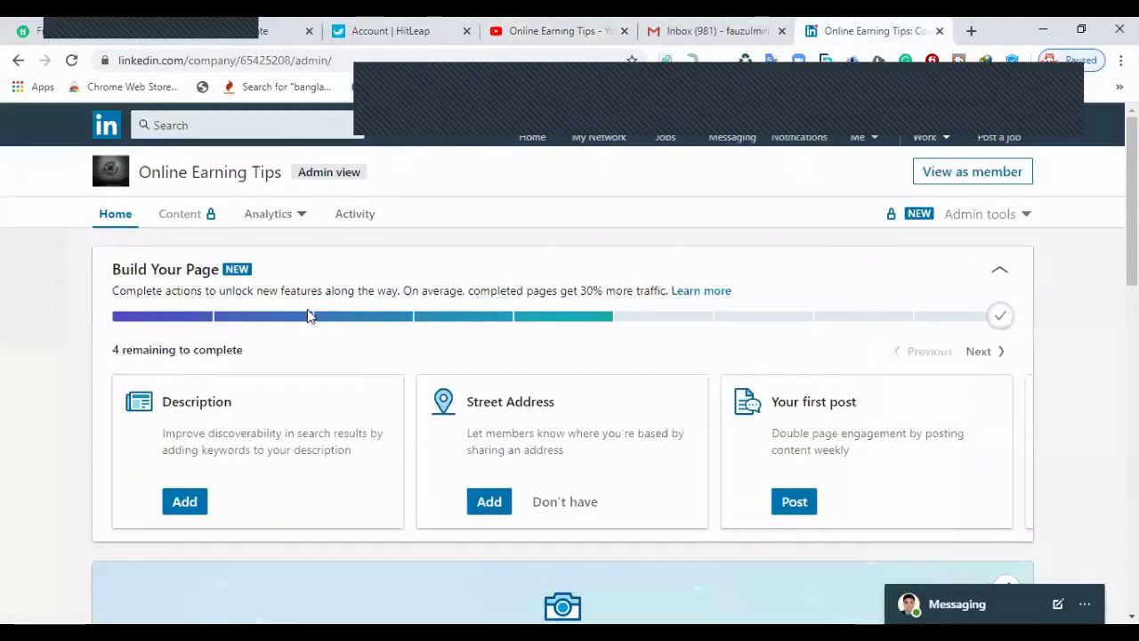
click(185, 502)
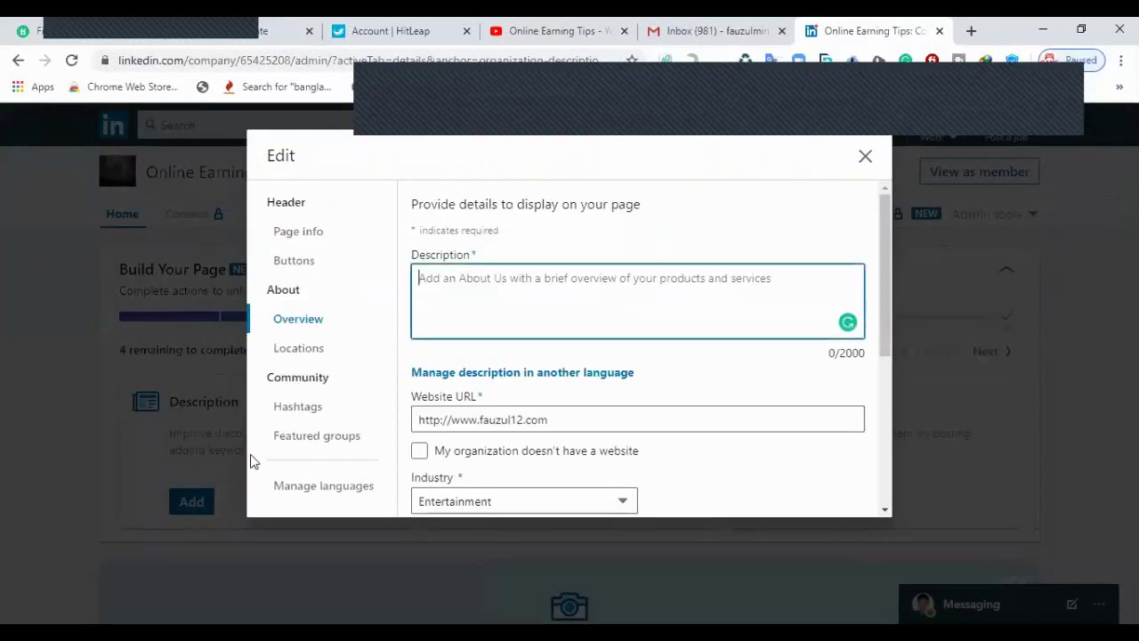
right_click(436, 285)
click(479, 412)
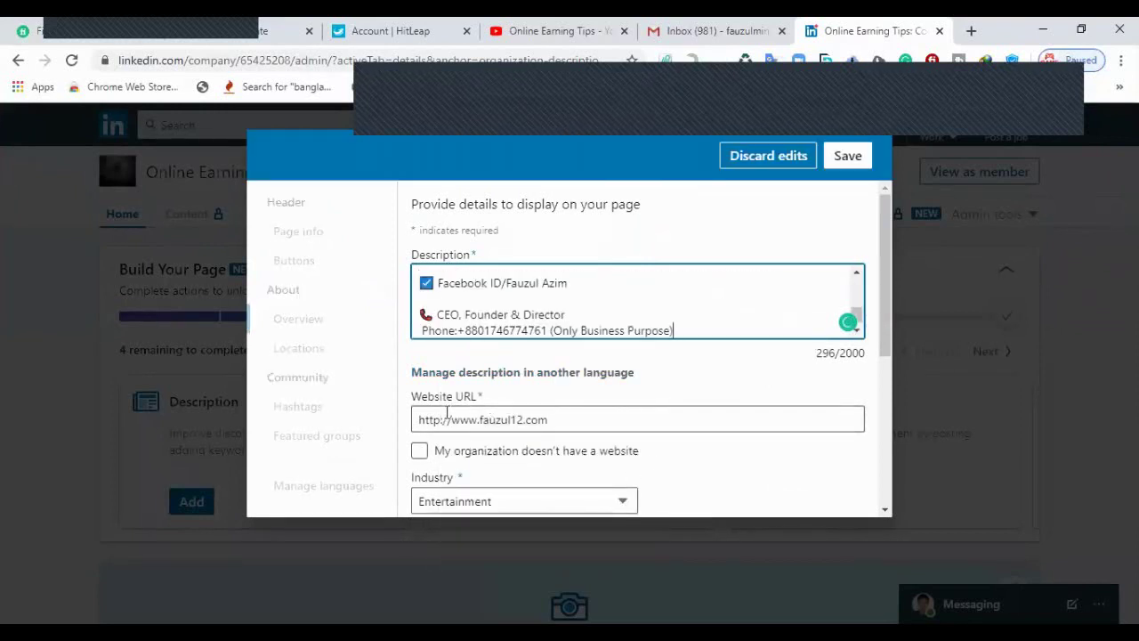
Step: Enter the company's phone number in the page overview details
scroll(546, 405, down, 1)
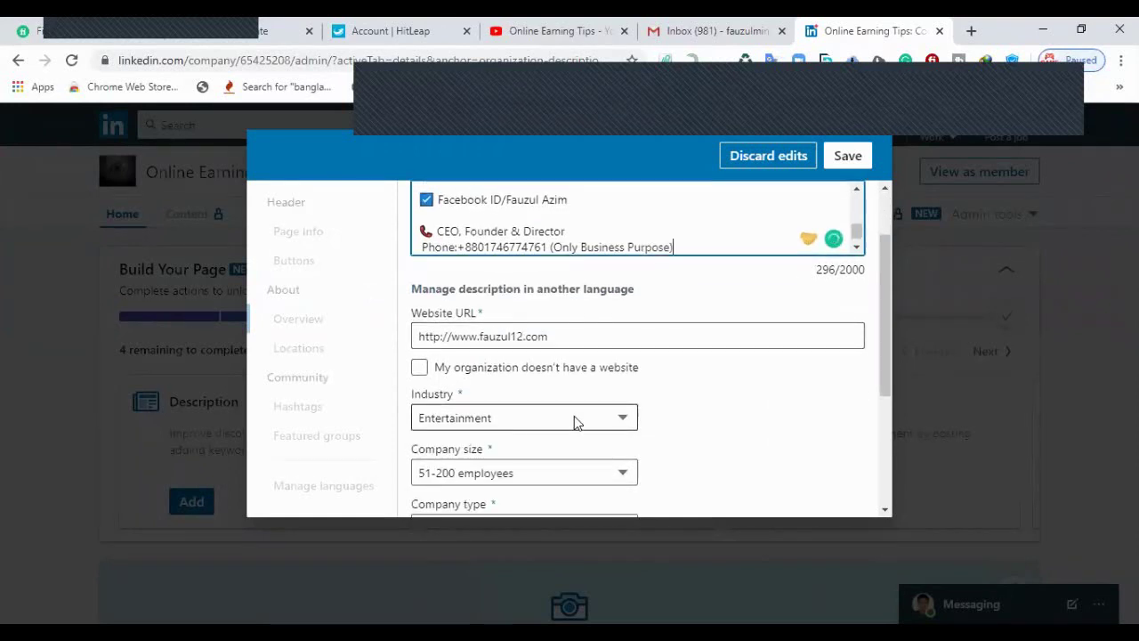
scroll(574, 415, down, 1)
scroll(539, 403, down, 1)
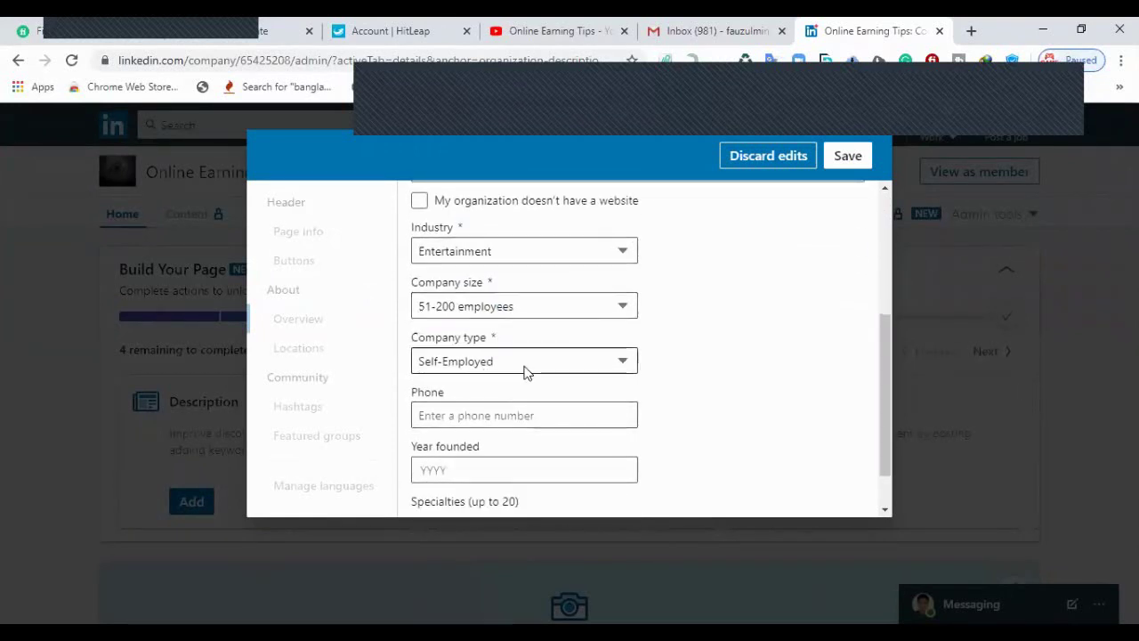
click(480, 413)
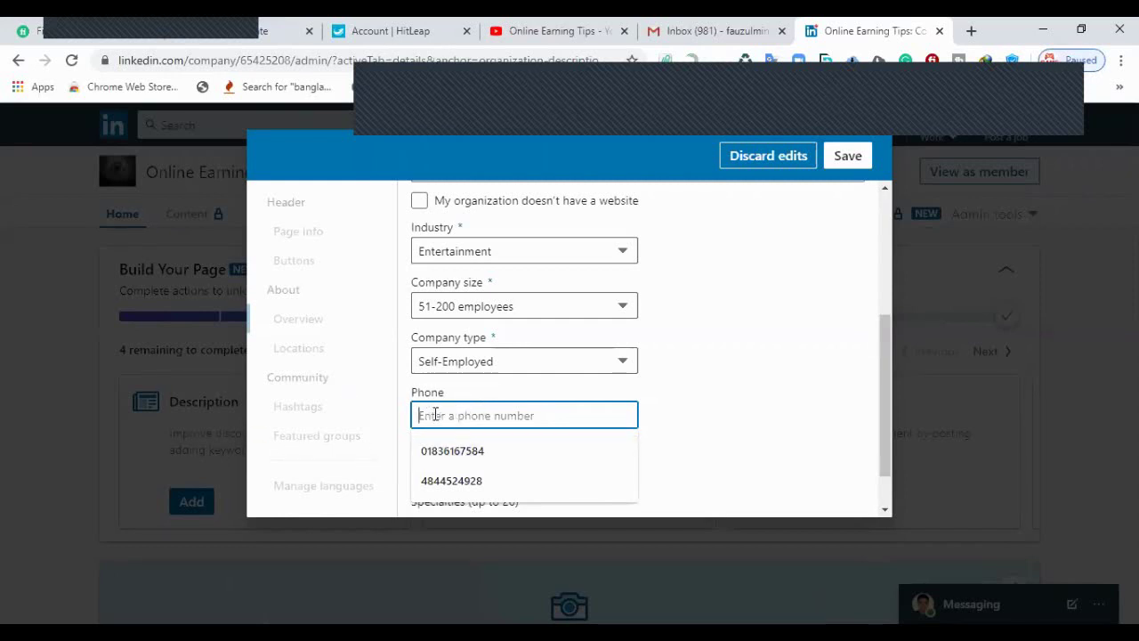
text(01)
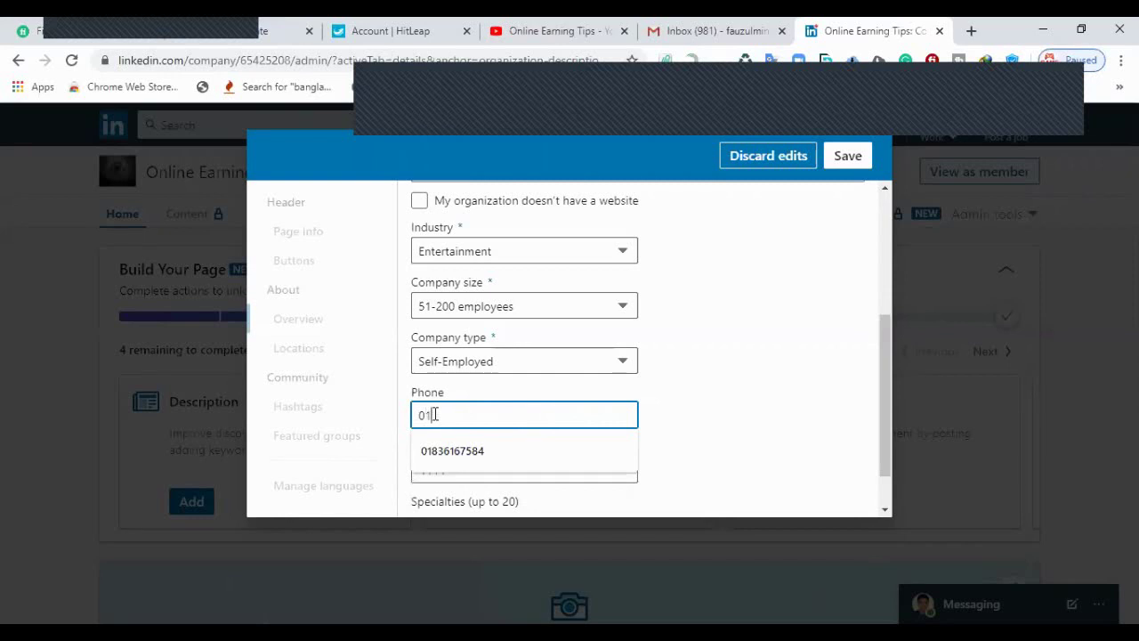
text(84)
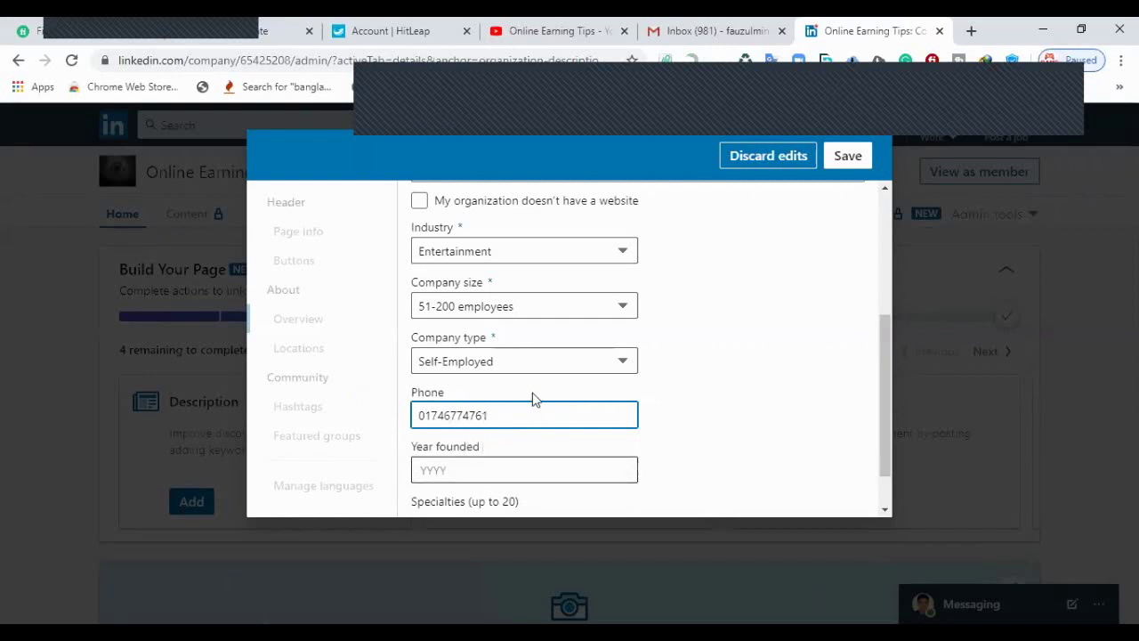
Step: Set the company's founding year to 2020 in the overview details
scroll(547, 387, down, 1)
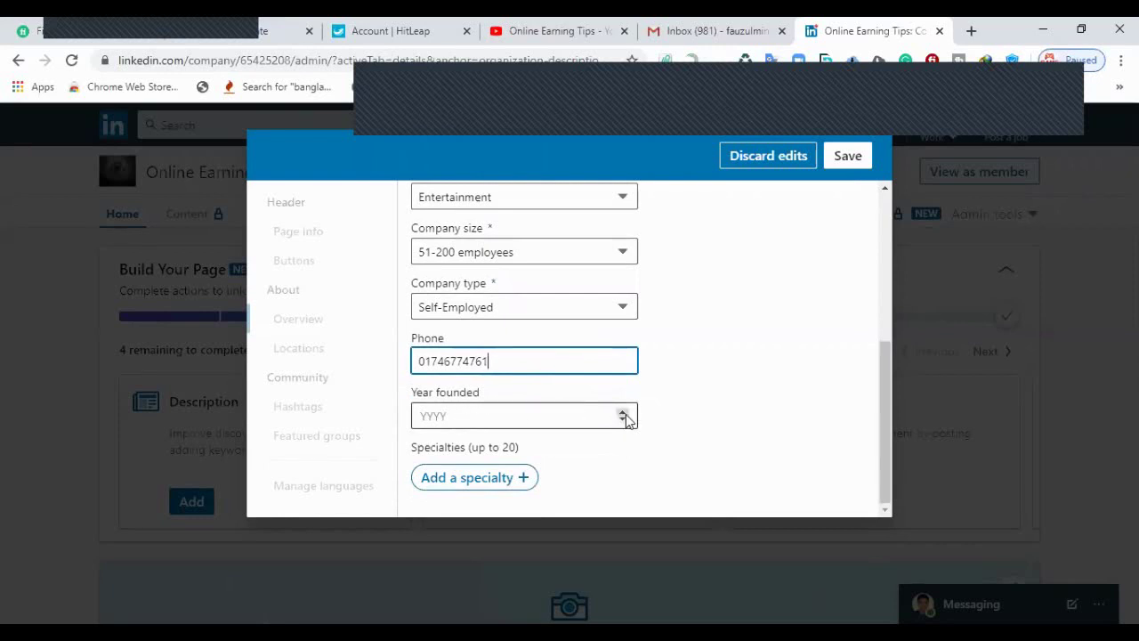
click(436, 416)
text(20)
drag(476, 401, 292, 388)
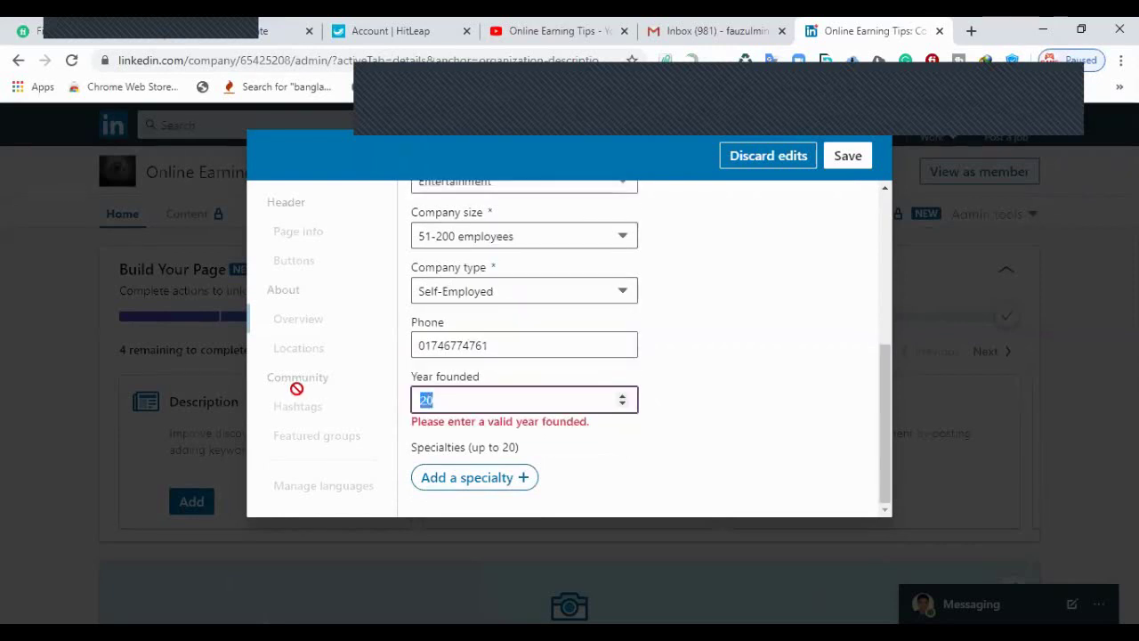
click(841, 165)
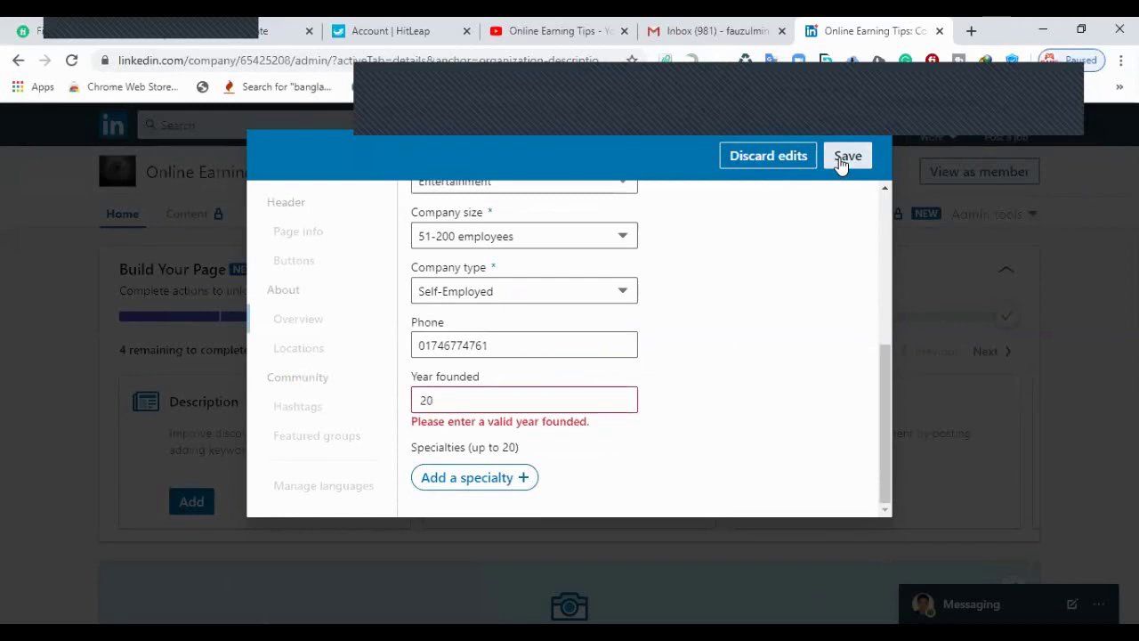
double_click(428, 400)
click(440, 400)
drag(440, 401, 416, 401)
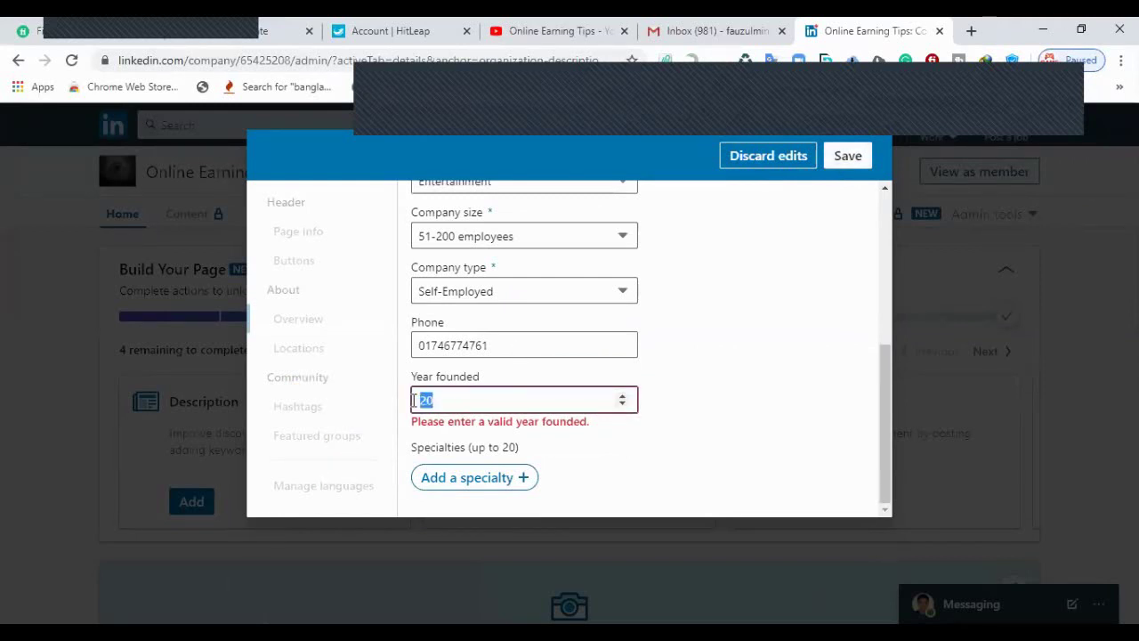
text(2020)
click(868, 400)
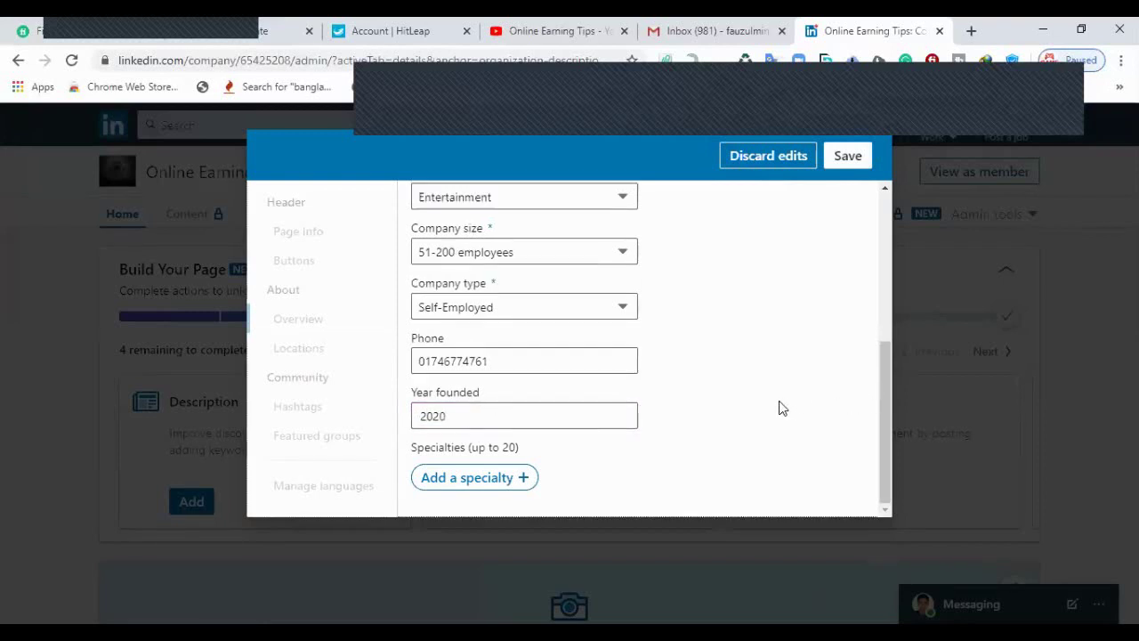
Step: Try the option for an organization without a website, restore the website URL, and review the remaining overview details
scroll(816, 257, up, 2)
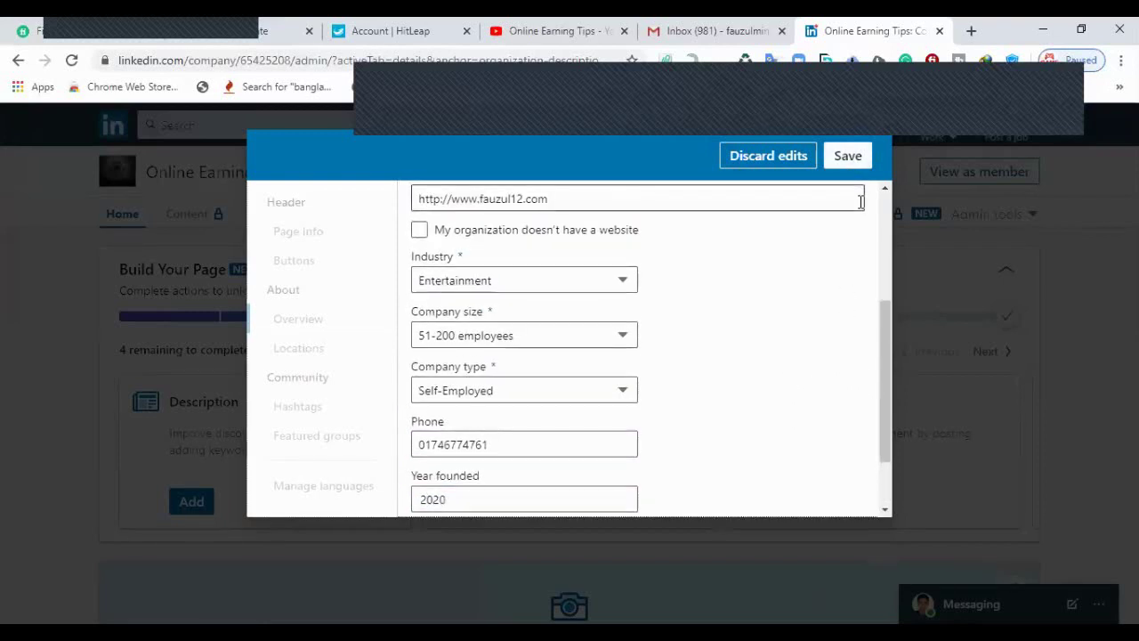
scroll(428, 394, up, 2)
scroll(549, 448, down, 1)
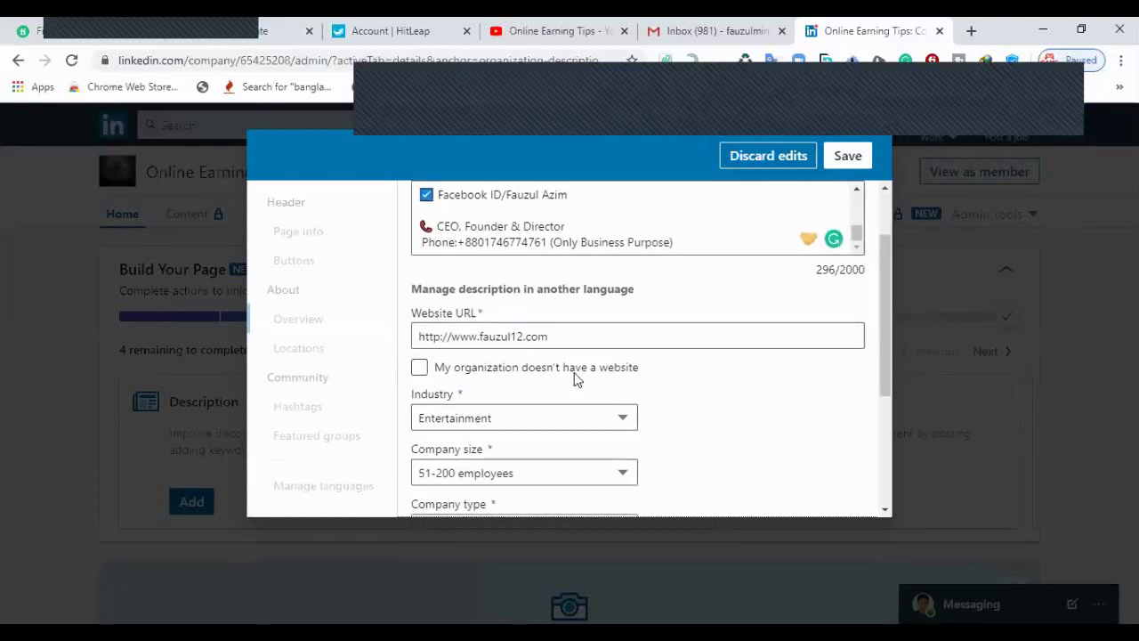
scroll(650, 374, up, 1)
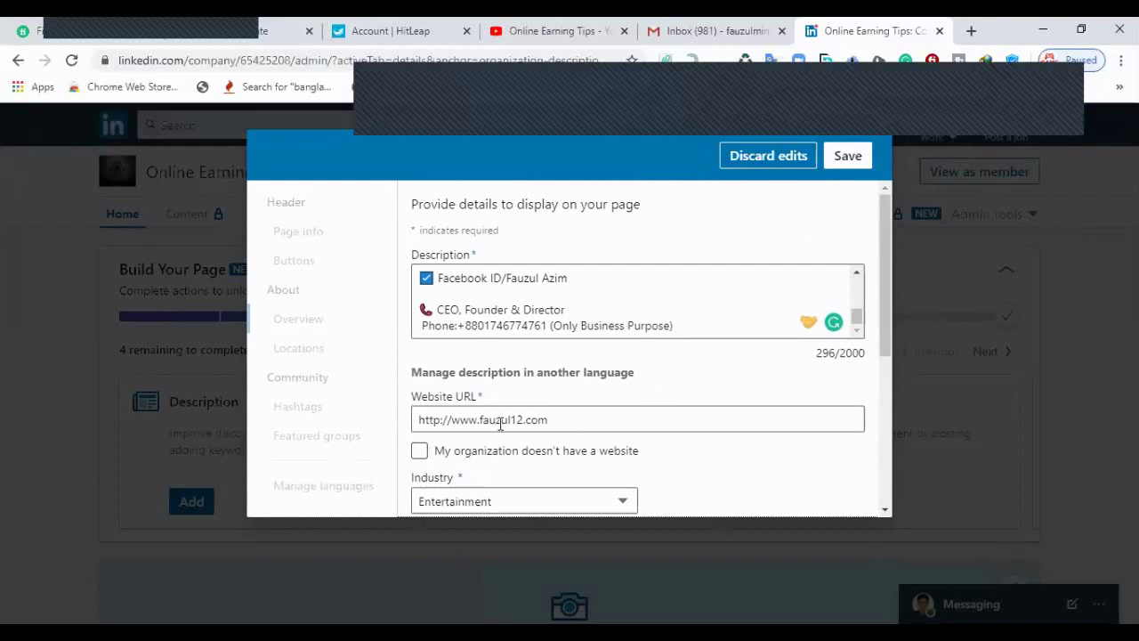
click(420, 451)
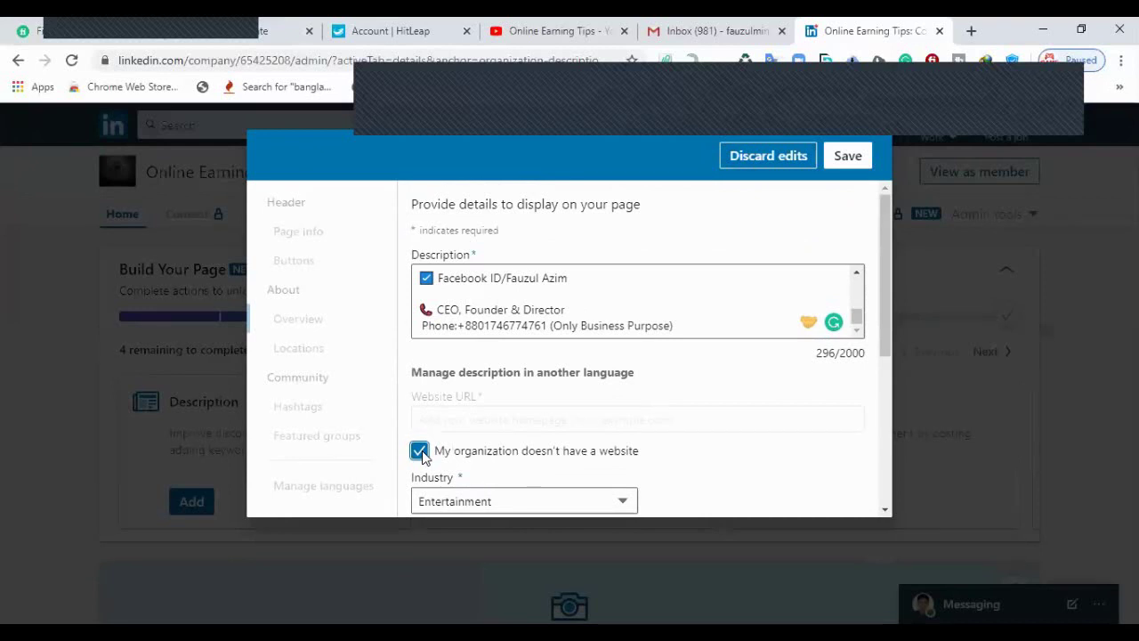
click(420, 451)
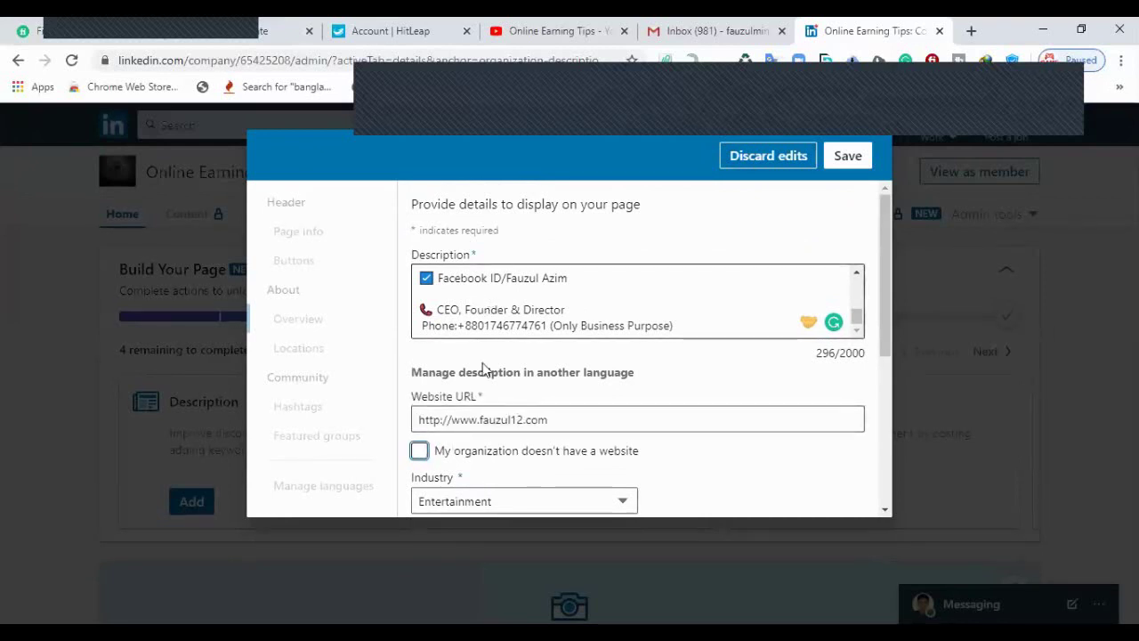
scroll(462, 415, down, 1)
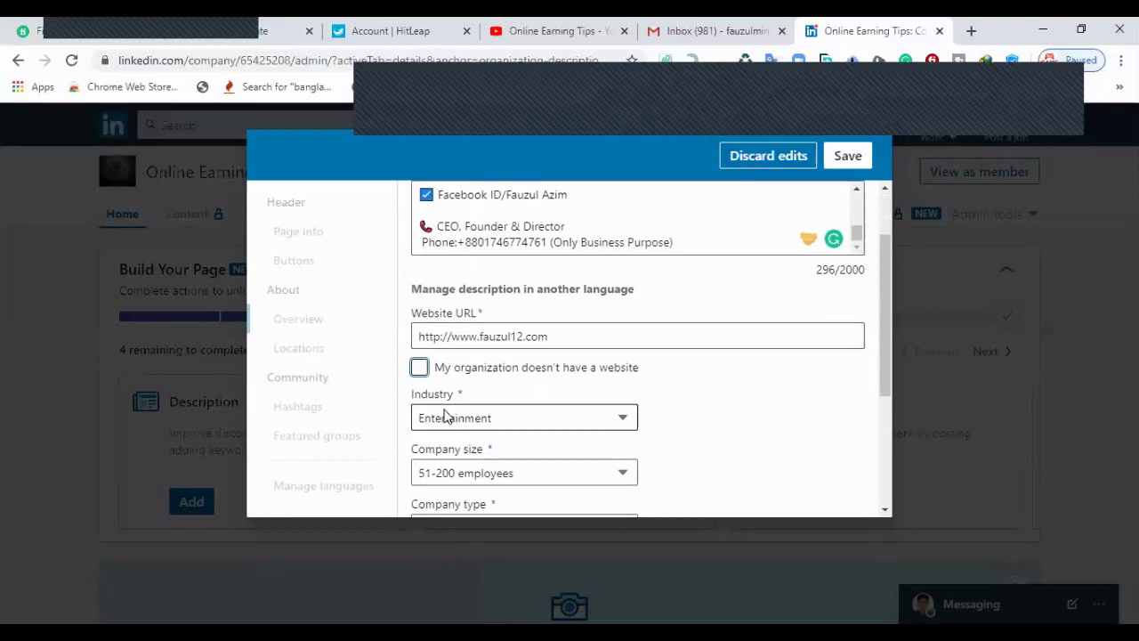
scroll(436, 407, down, 2)
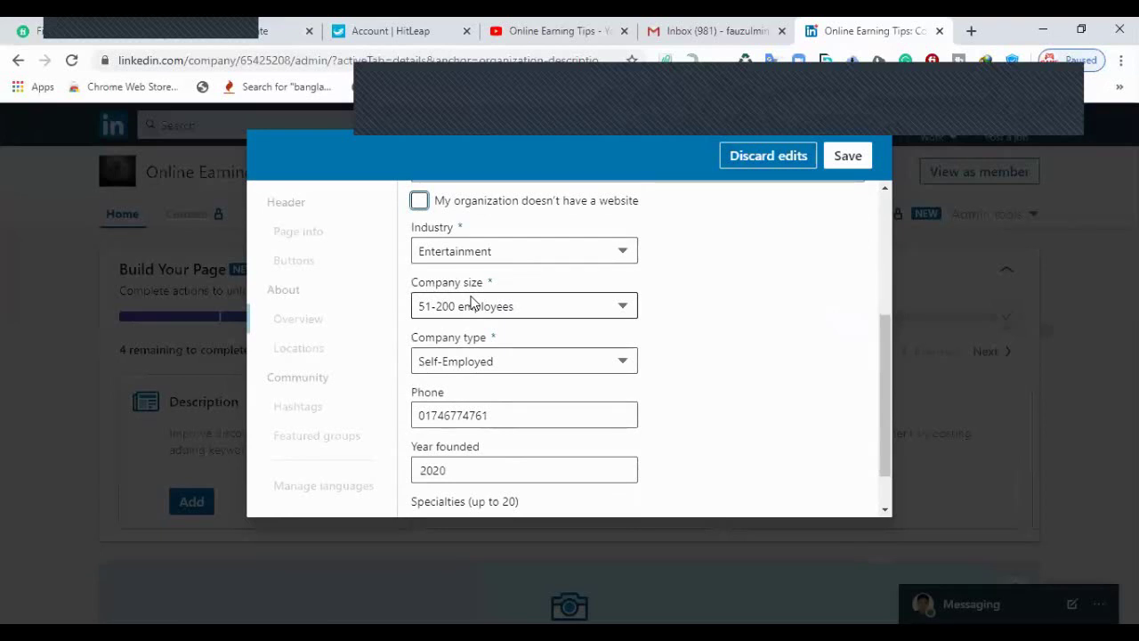
scroll(488, 401, down, 1)
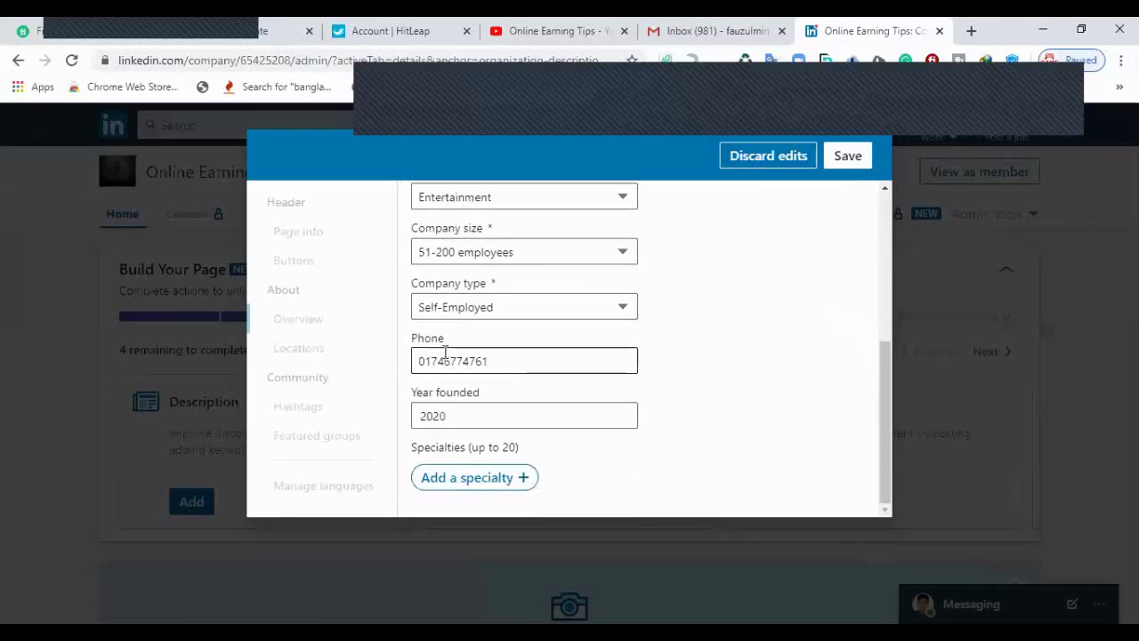
Step: Check the founding year entry and save the company overview details
click(453, 417)
double_click(456, 415)
click(458, 414)
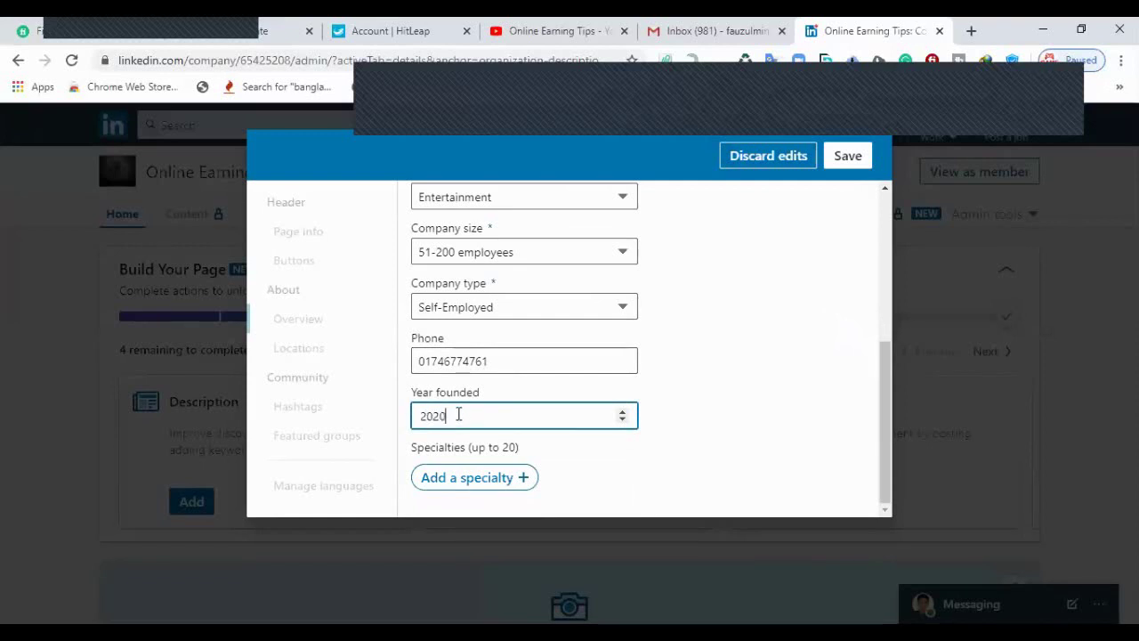
drag(458, 414, 423, 415)
click(460, 417)
click(459, 413)
click(448, 418)
click(451, 419)
click(848, 156)
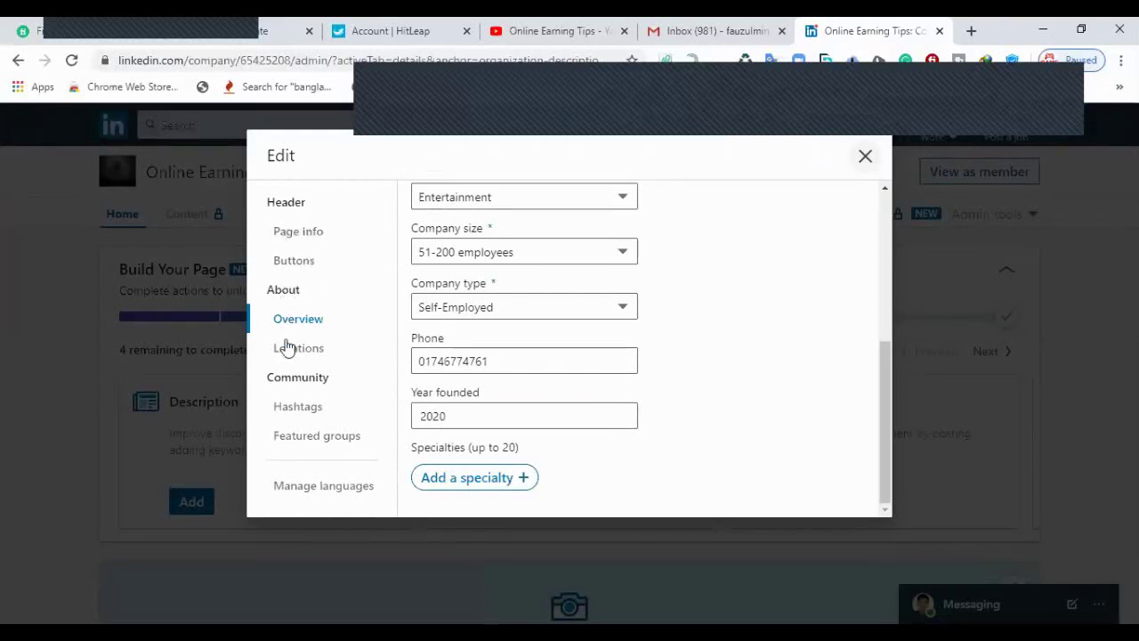
Step: Review the page's basic information, custom button and overview sections
click(297, 238)
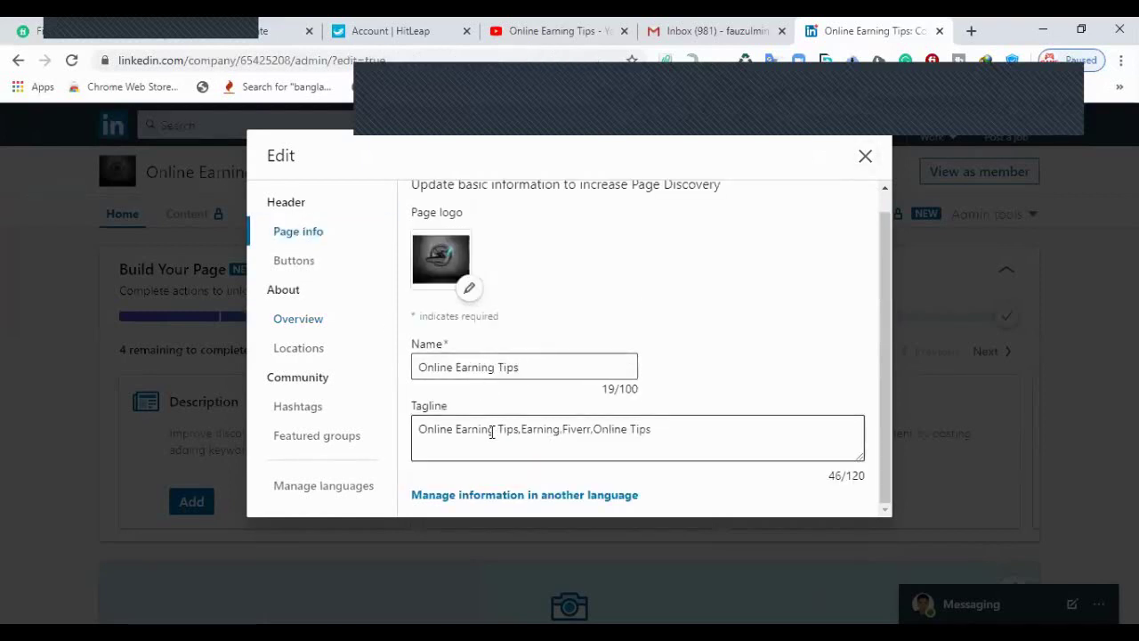
click(289, 265)
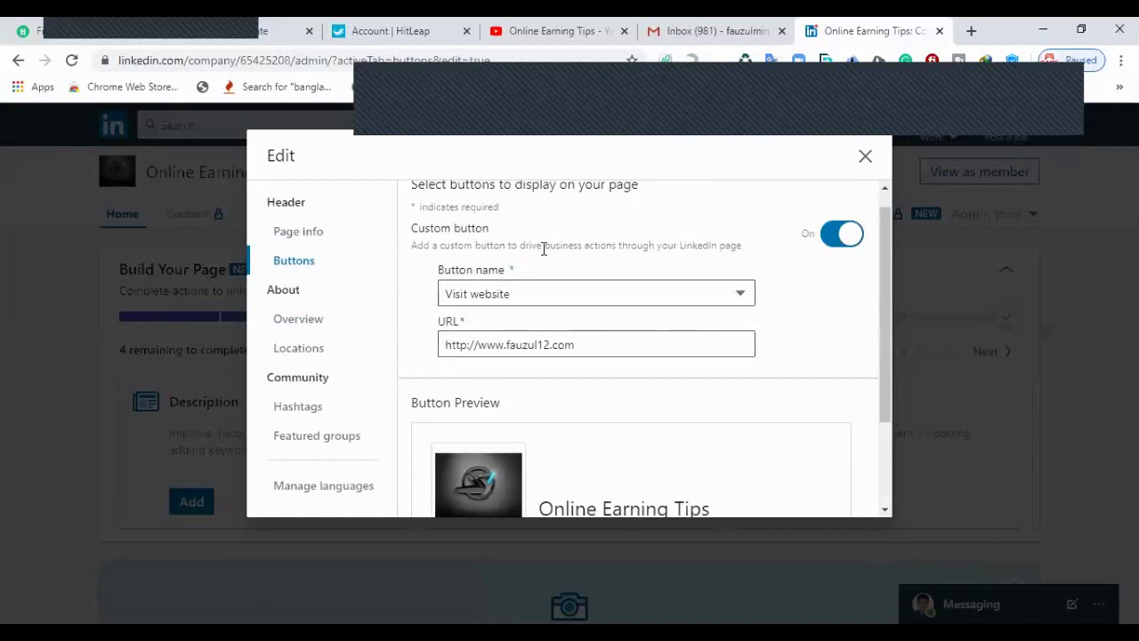
click(309, 324)
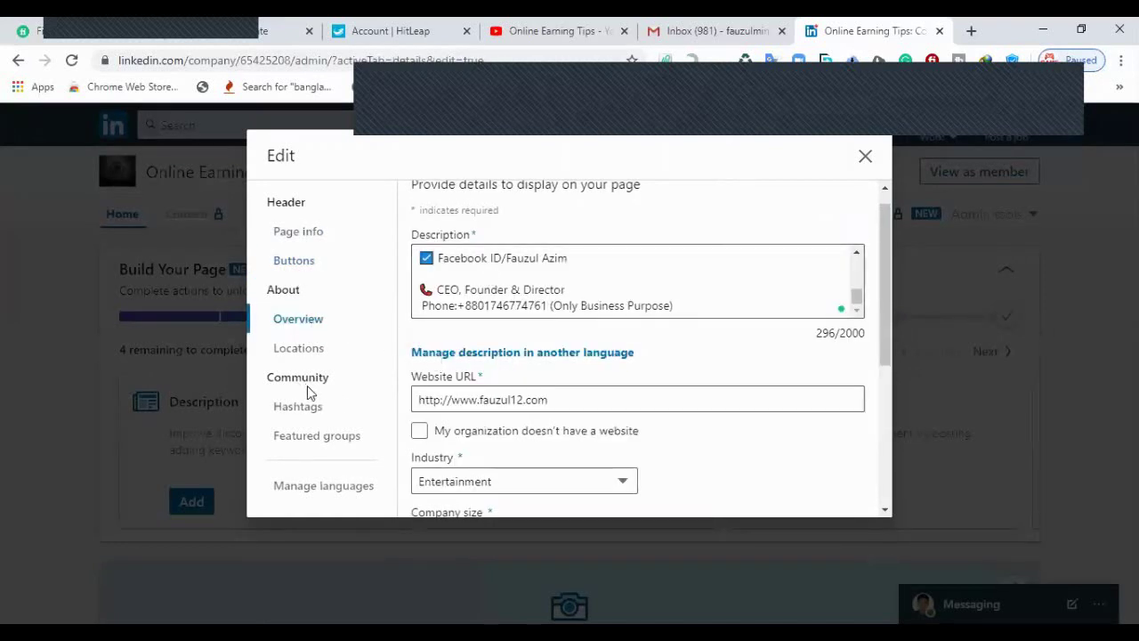
Step: Start adding a primary company location and set its country to Bangladesh
click(305, 349)
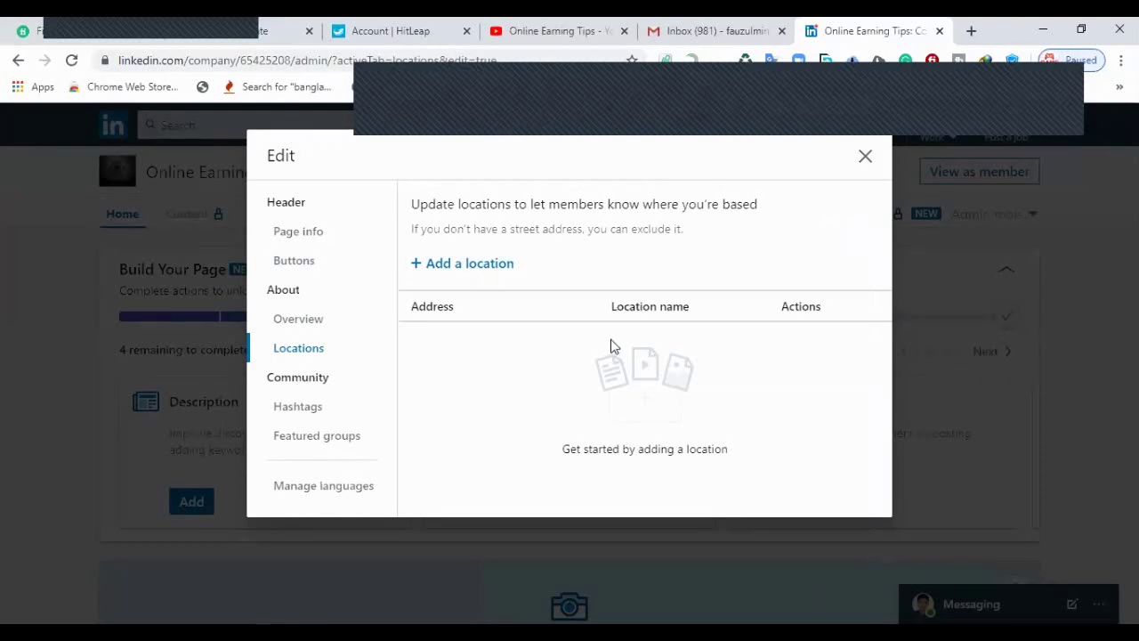
click(475, 270)
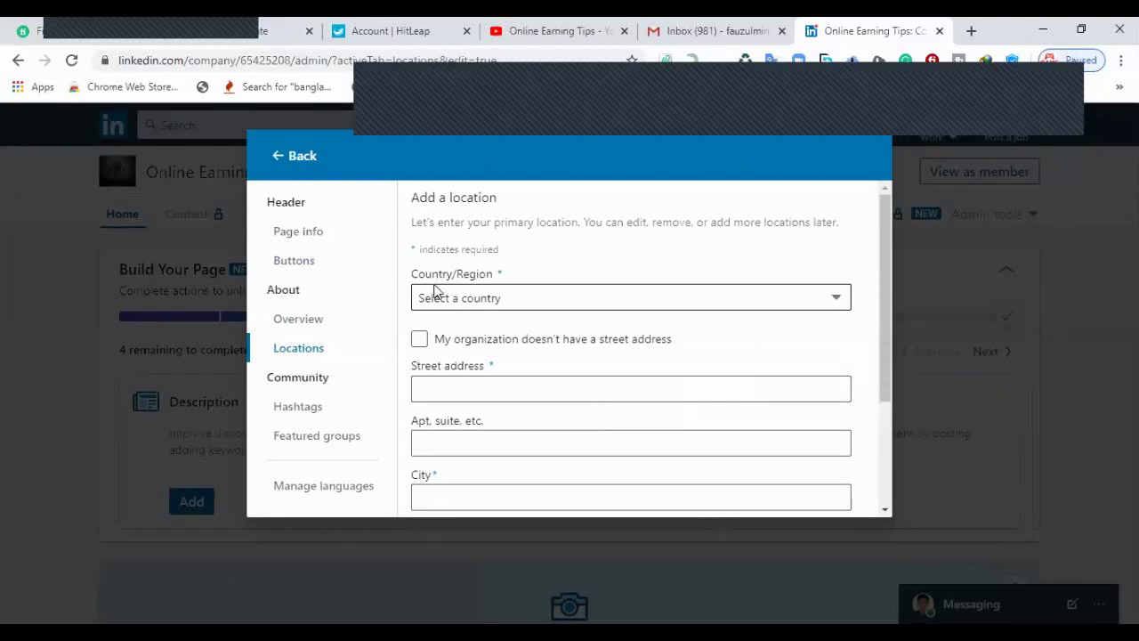
click(461, 298)
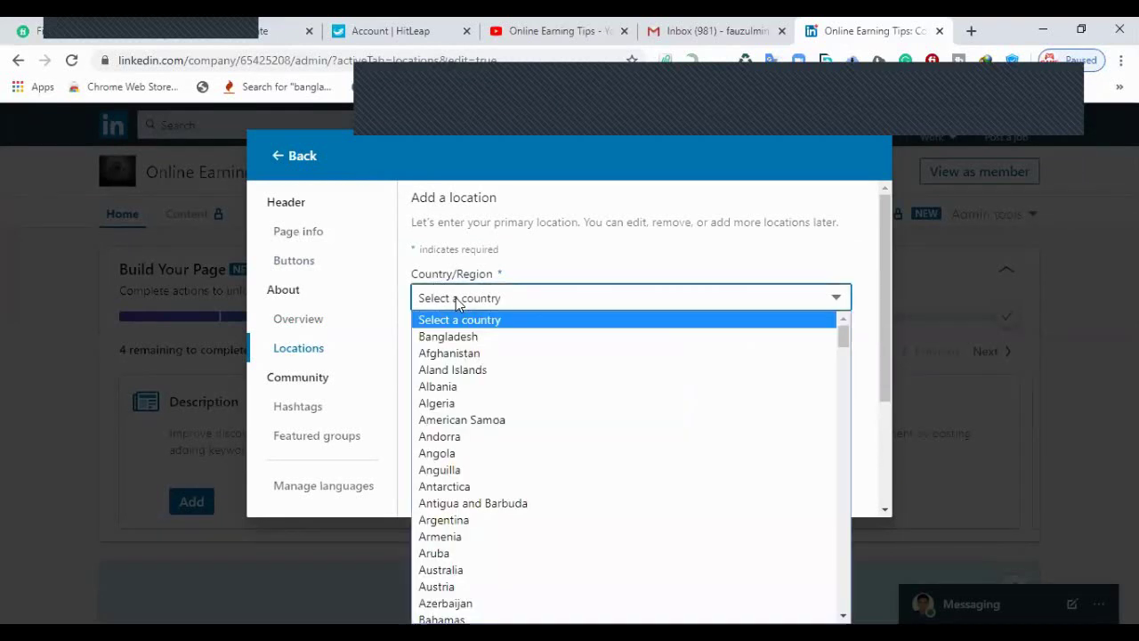
click(470, 338)
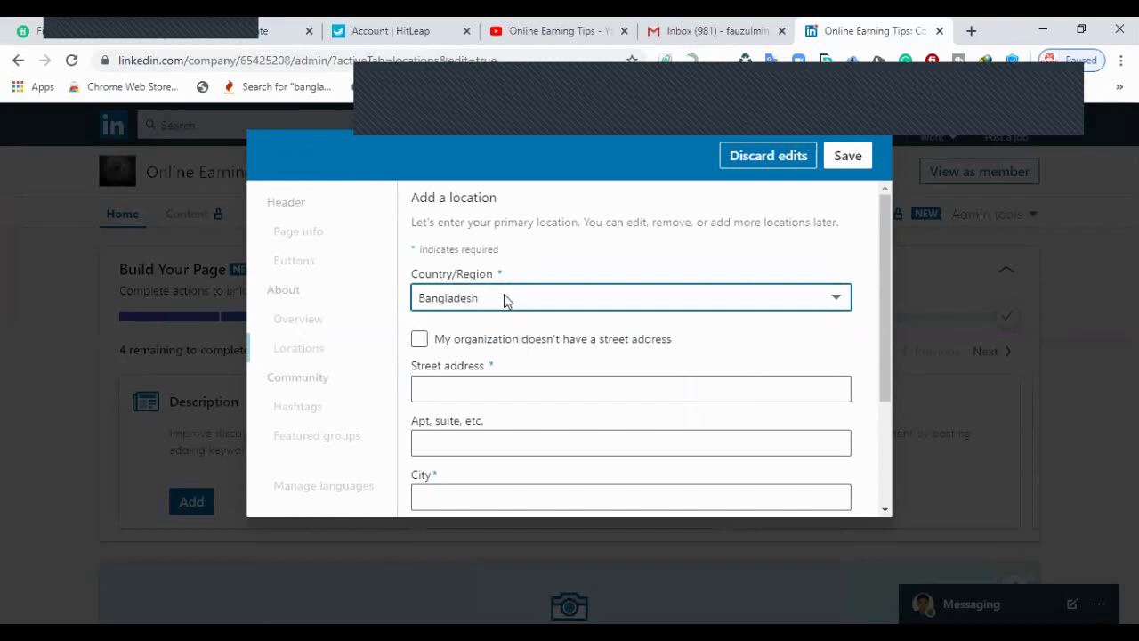
Step: Enter the company's street address for the new location, separating its parts with commas
click(456, 388)
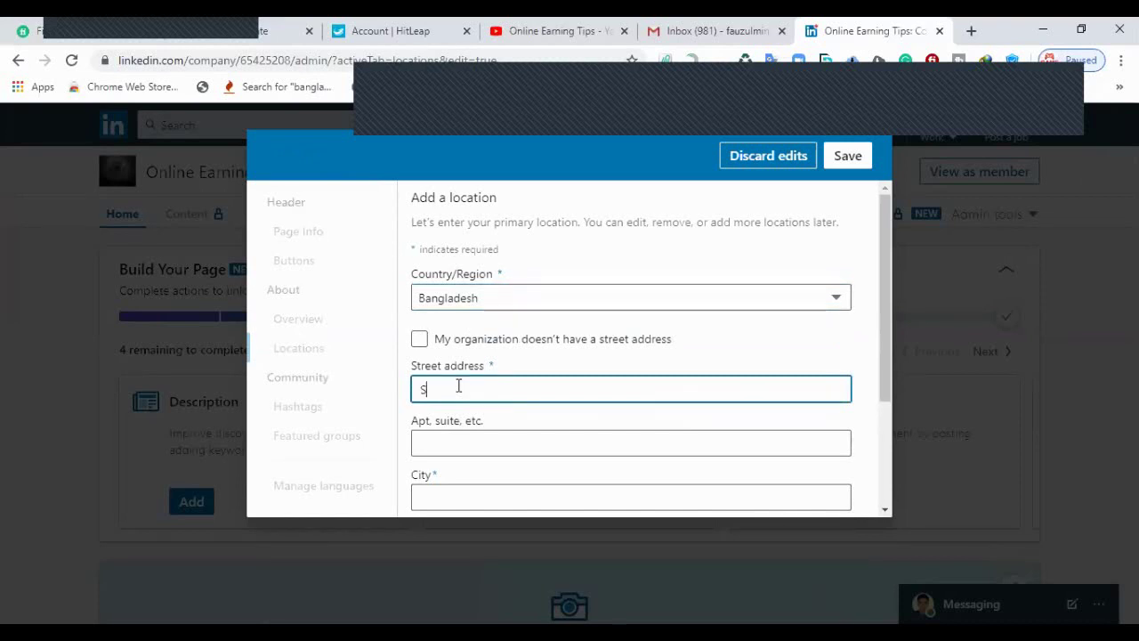
text(Supatola)
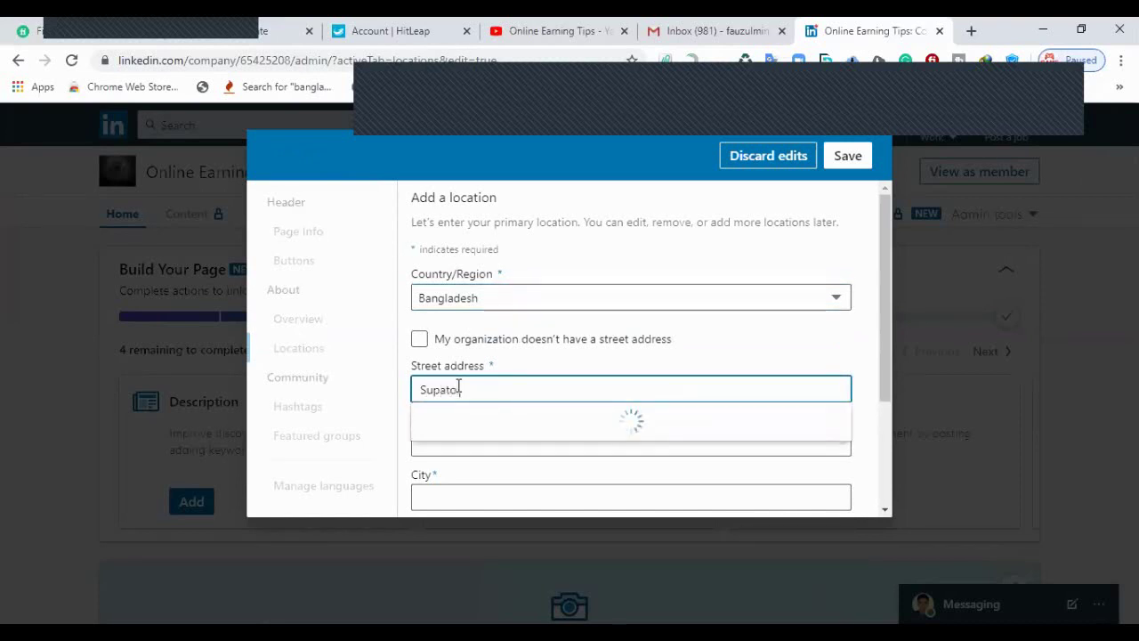
text(,Beani)
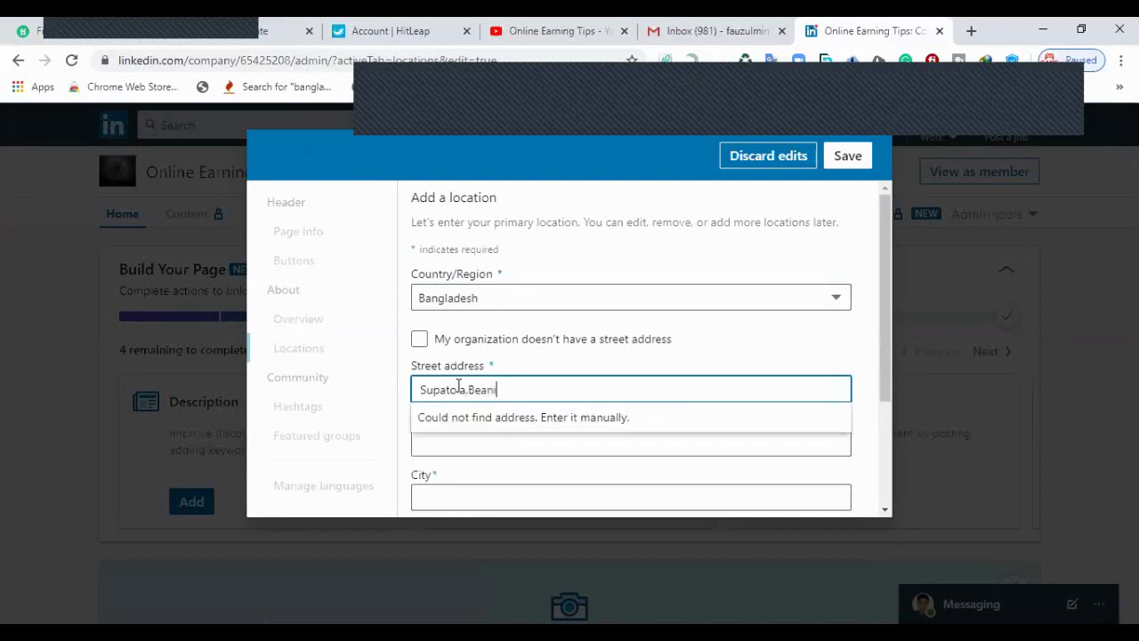
text(bazar Syl)
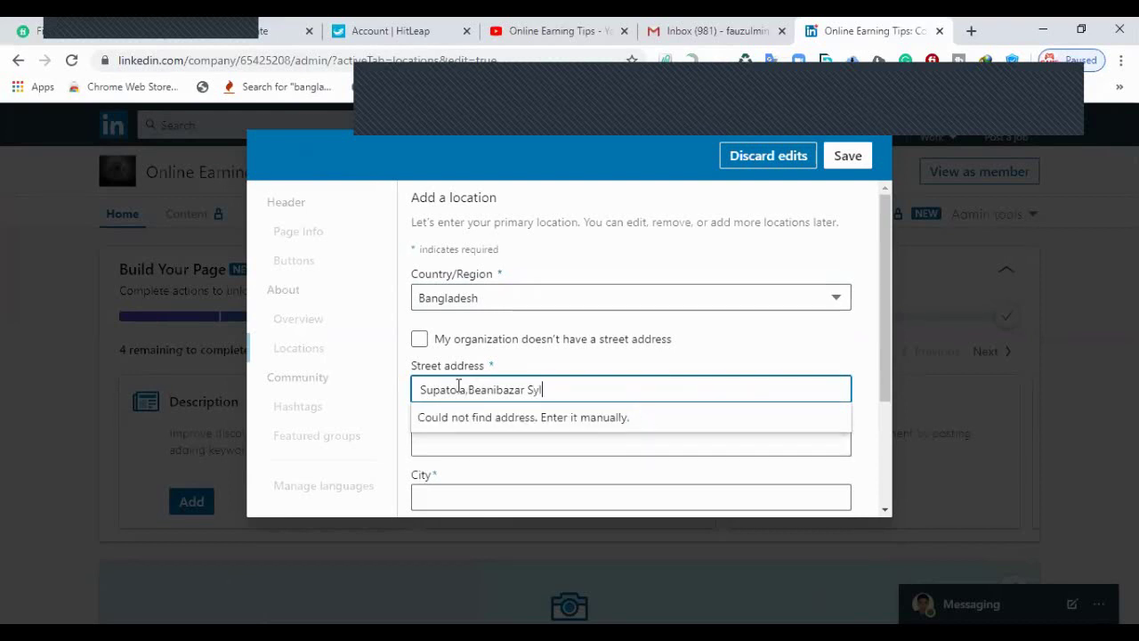
text(het)
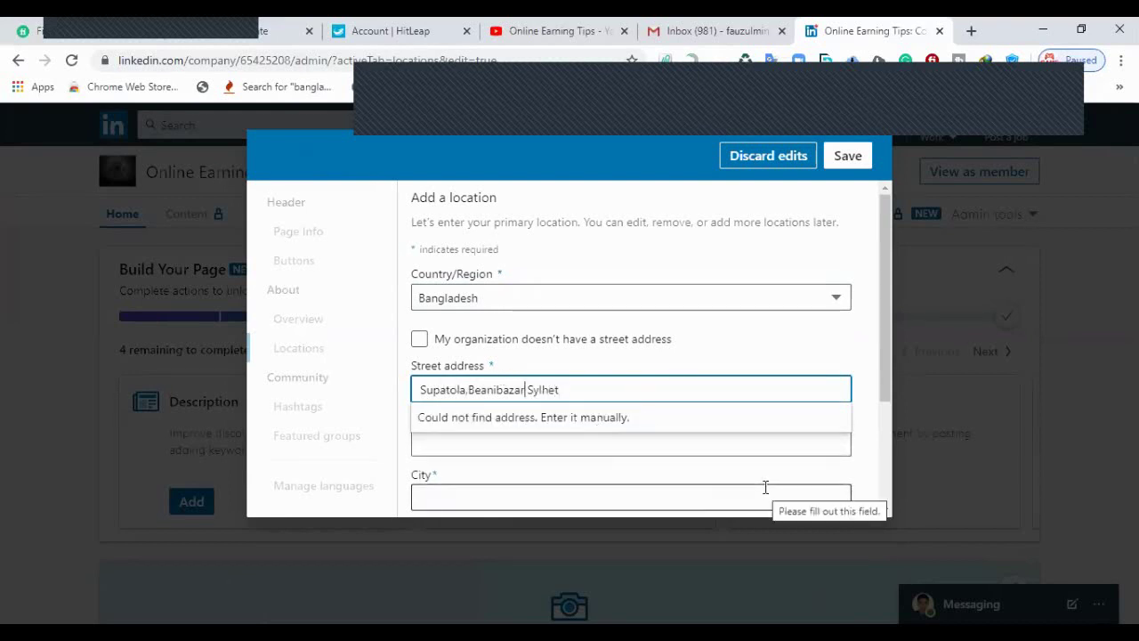
text(,)
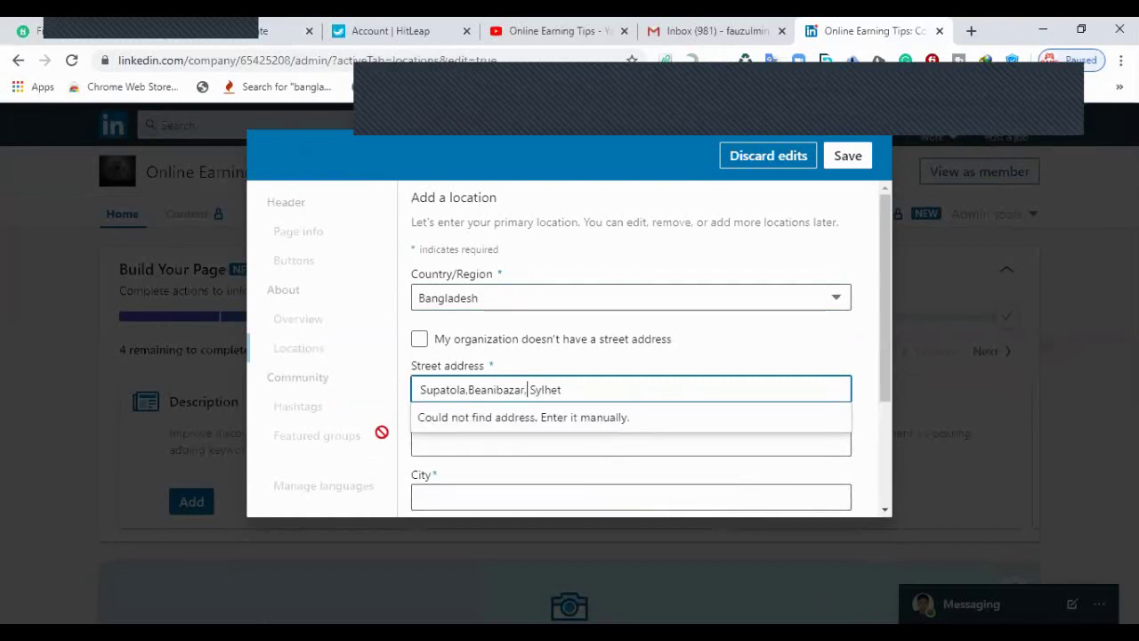
Step: Fill in the new location's city, state or province, and postal code
scroll(478, 437, down, 1)
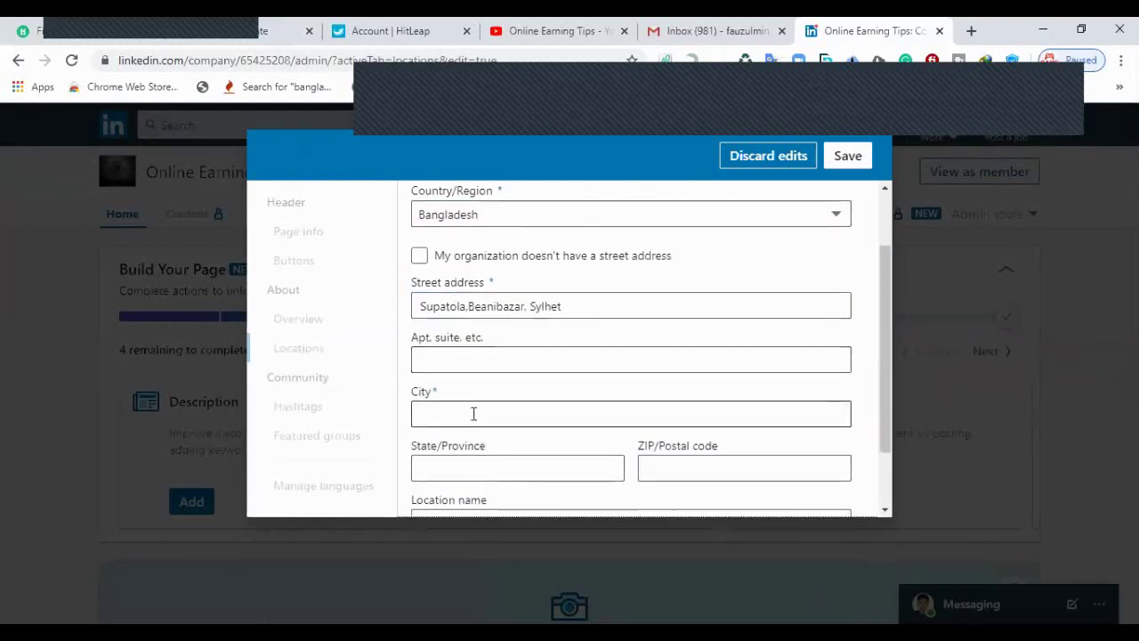
click(473, 413)
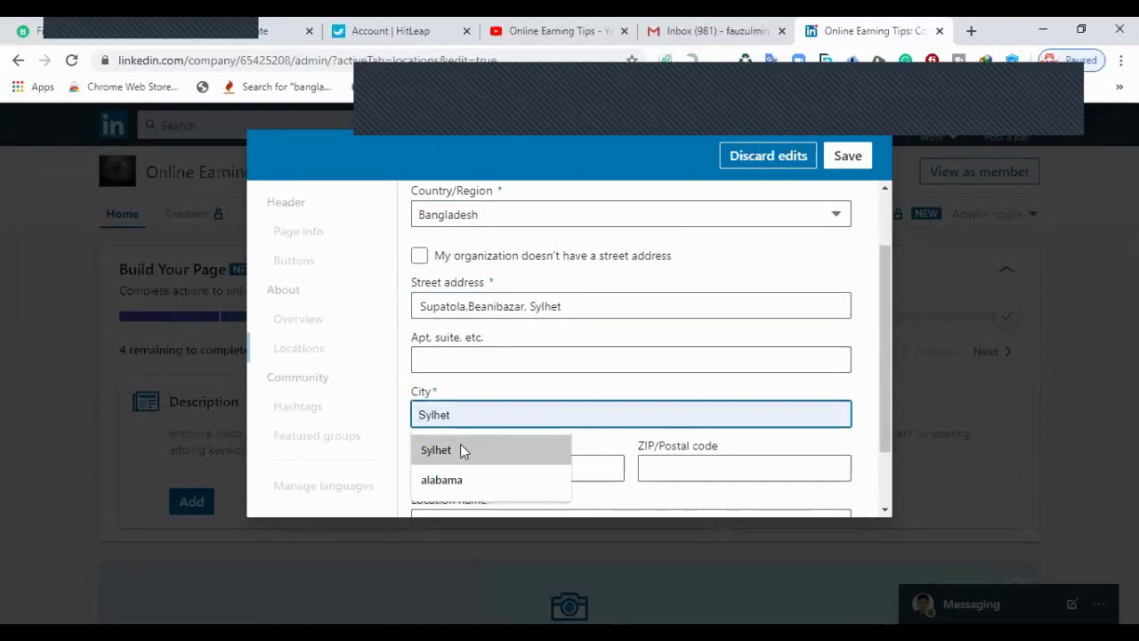
click(460, 447)
scroll(534, 441, down, 1)
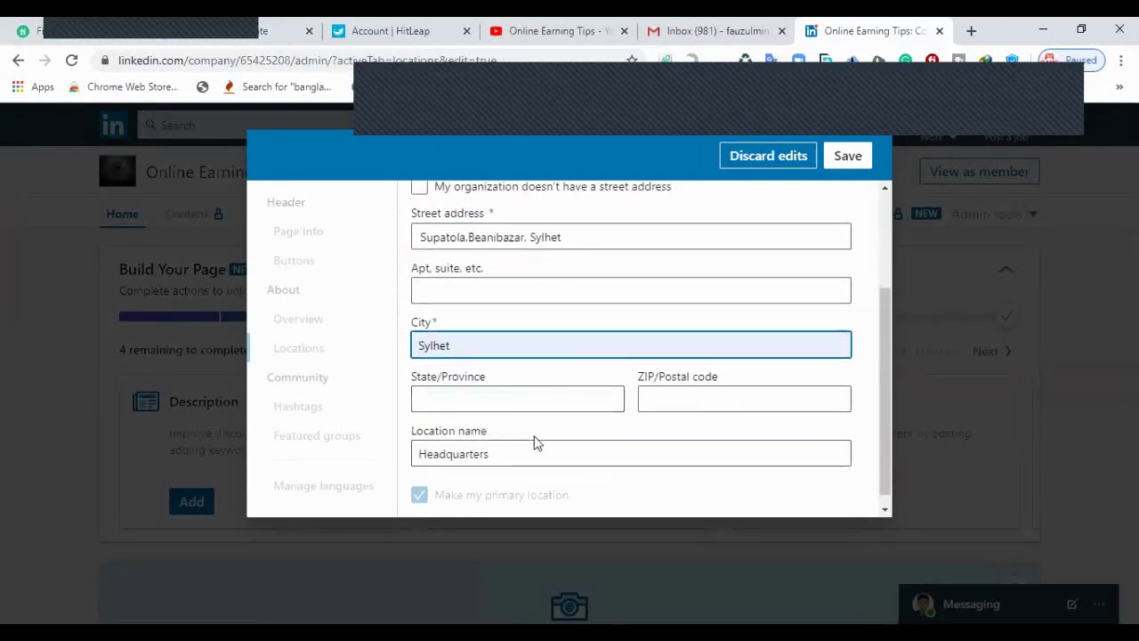
click(508, 388)
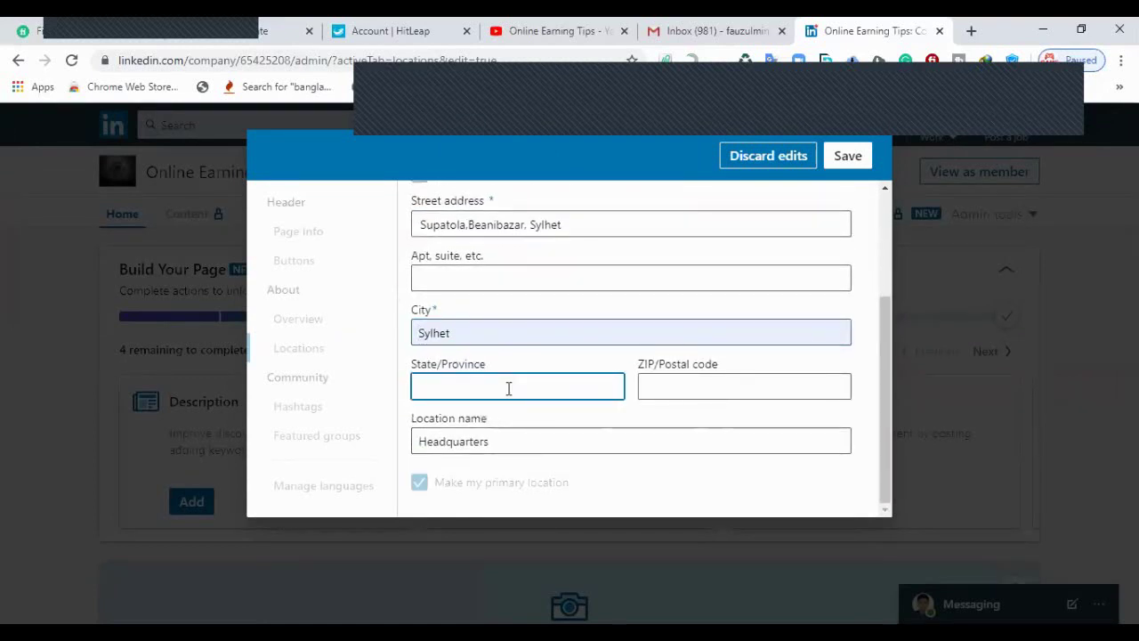
text(Beanibaxz)
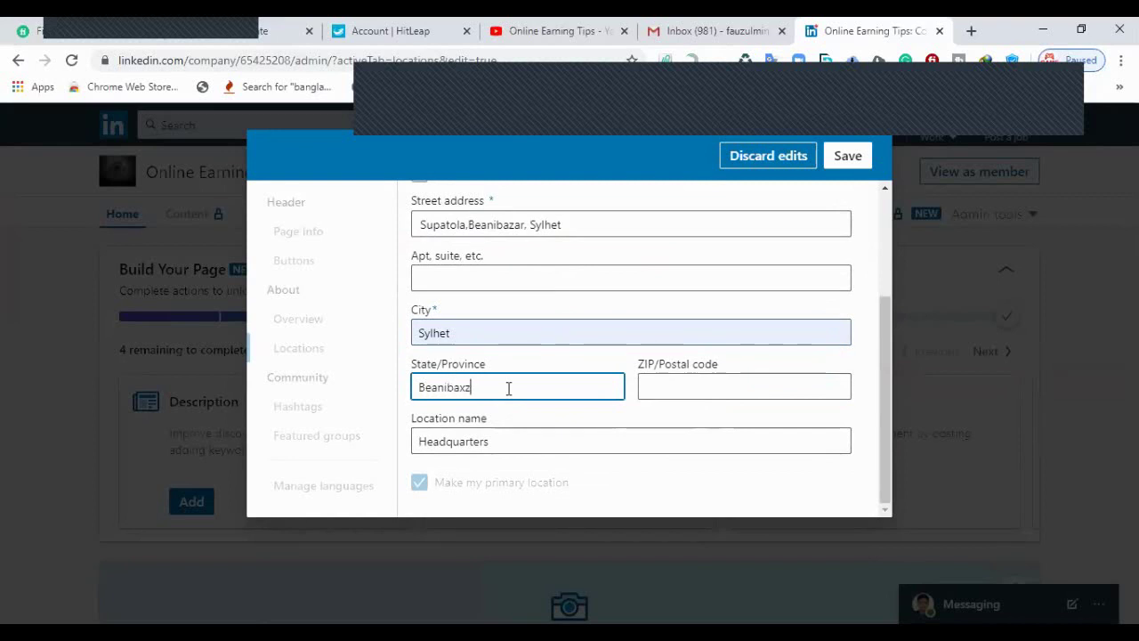
text(arr)
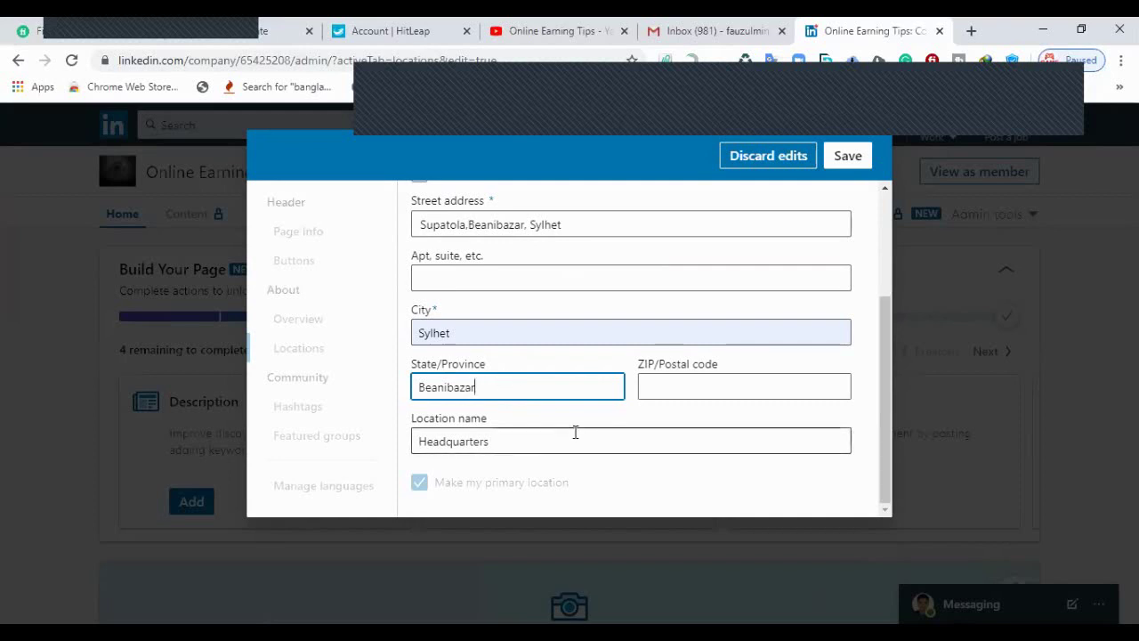
click(673, 388)
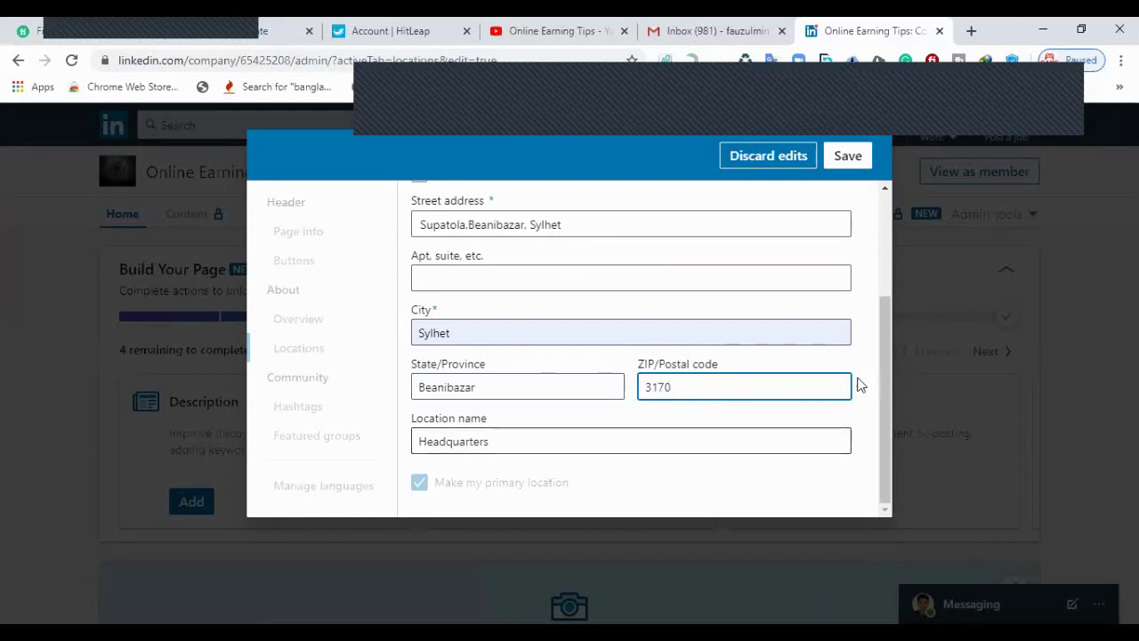
Step: Check the new location's address fields and save it as the primary Headquarters location
scroll(681, 354, up, 2)
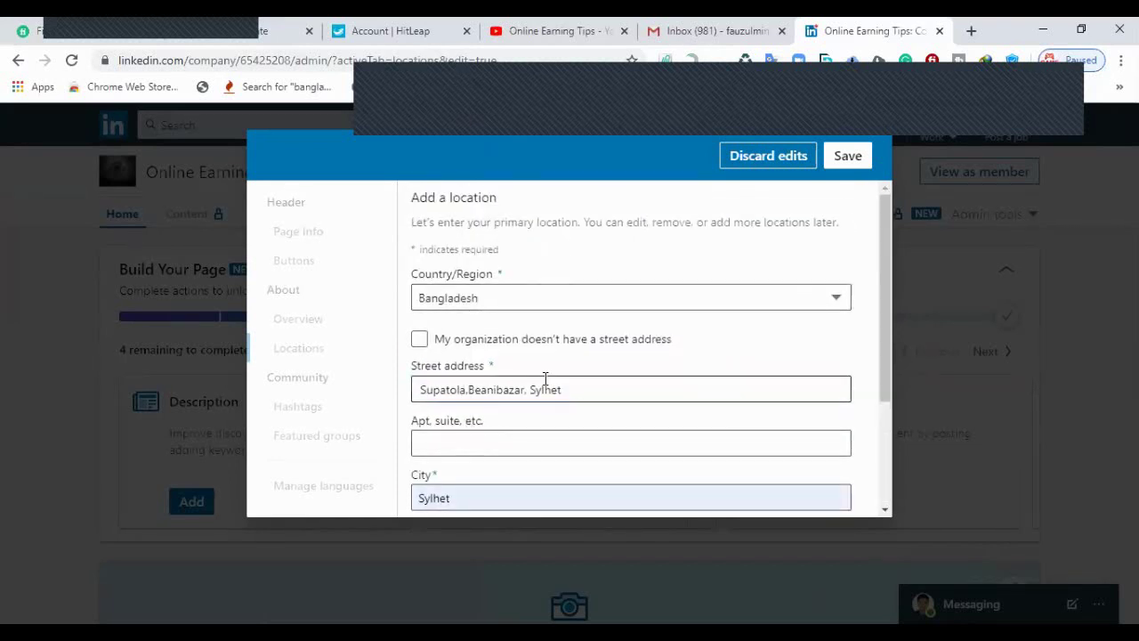
scroll(545, 381, down, 2)
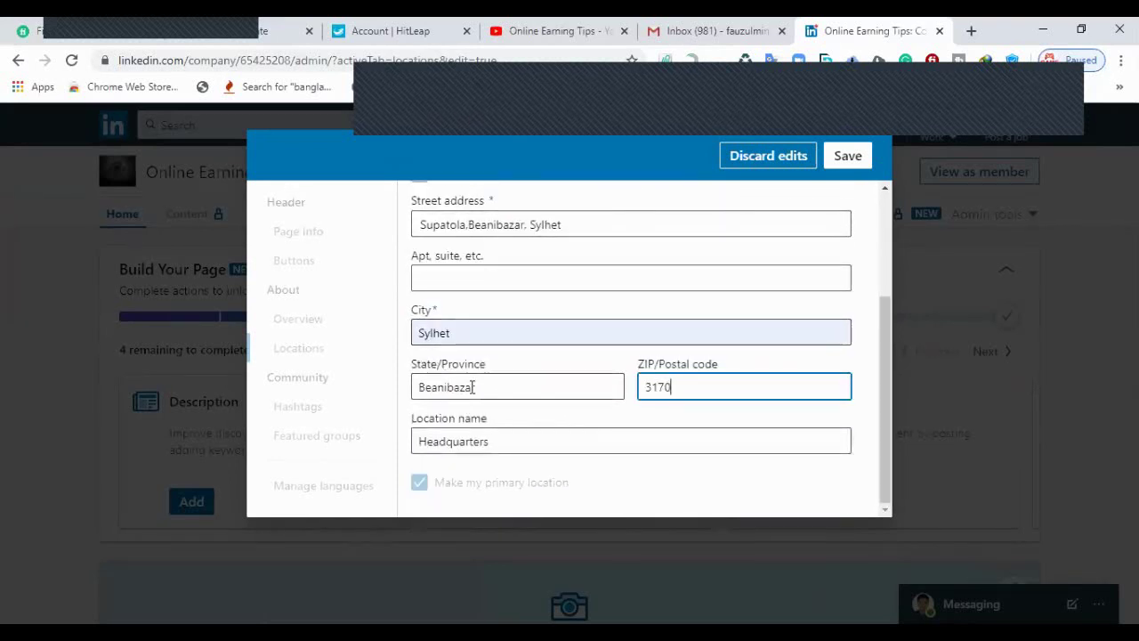
drag(543, 387, 416, 387)
drag(702, 388, 631, 398)
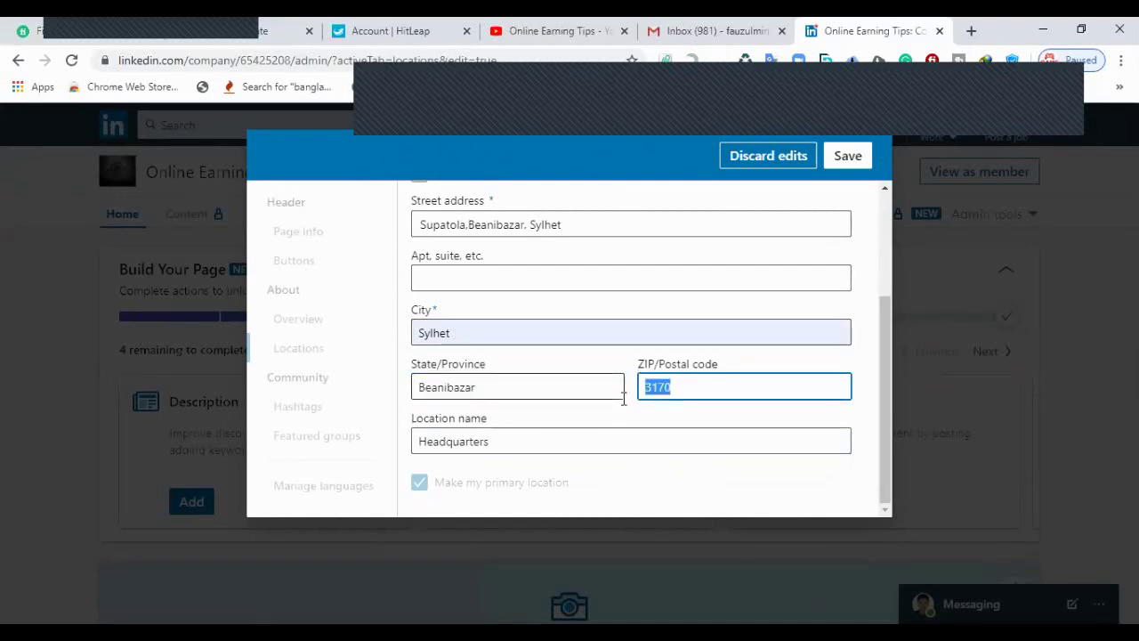
click(847, 160)
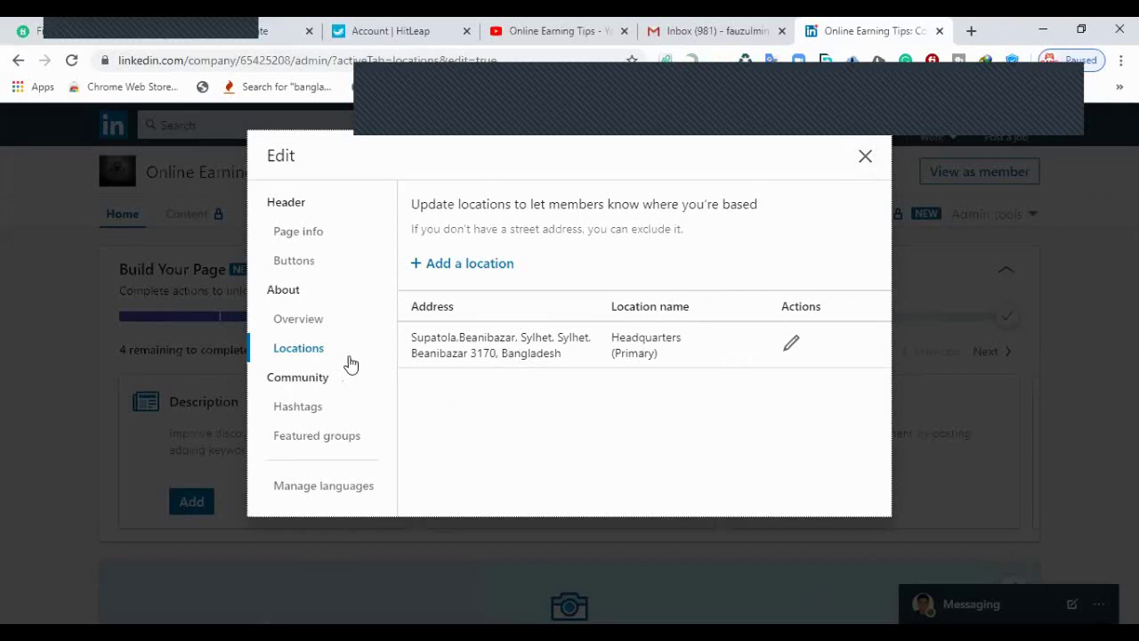
Step: Add the three suggested community hashtags, #onlineearningtips twice and #onlineearningtipslife, to the page and save them
drag(286, 374, 303, 400)
click(303, 405)
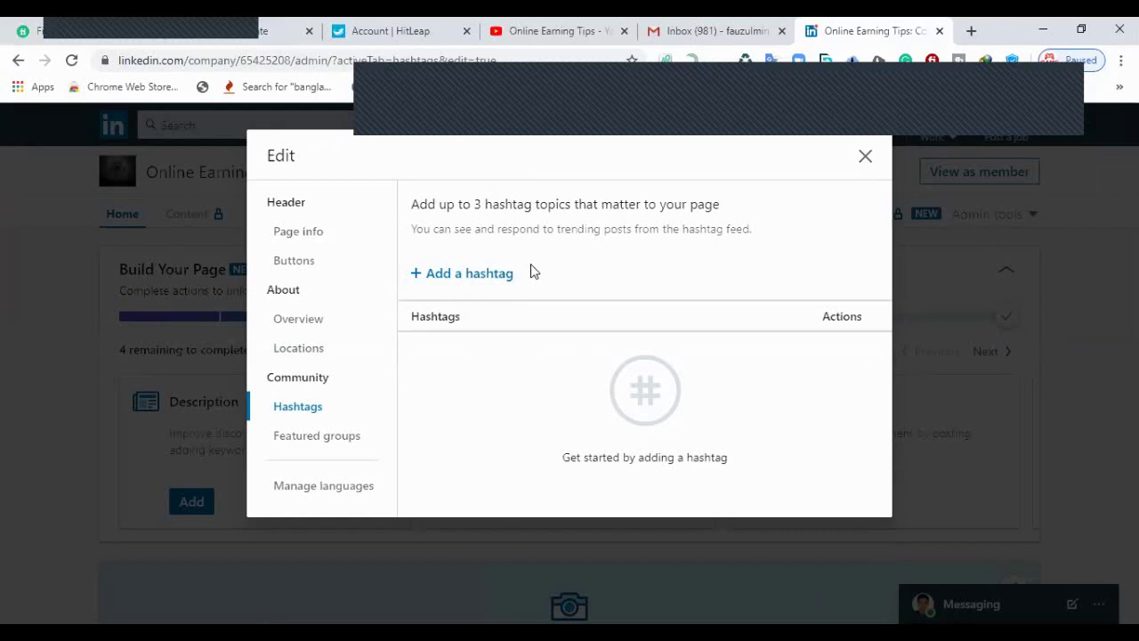
click(472, 276)
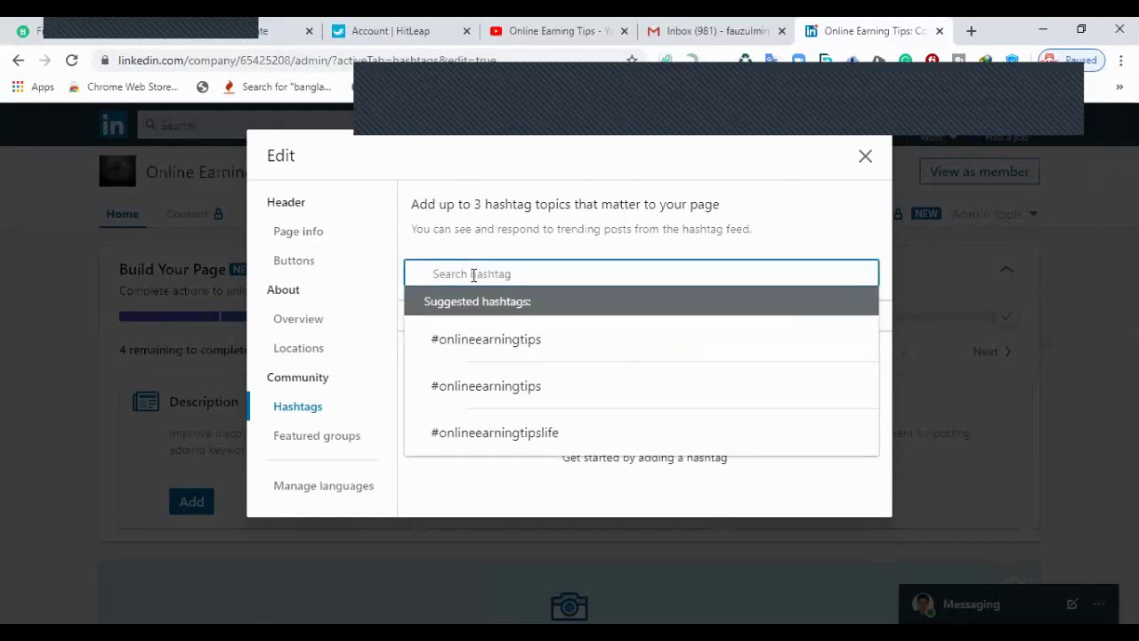
click(490, 349)
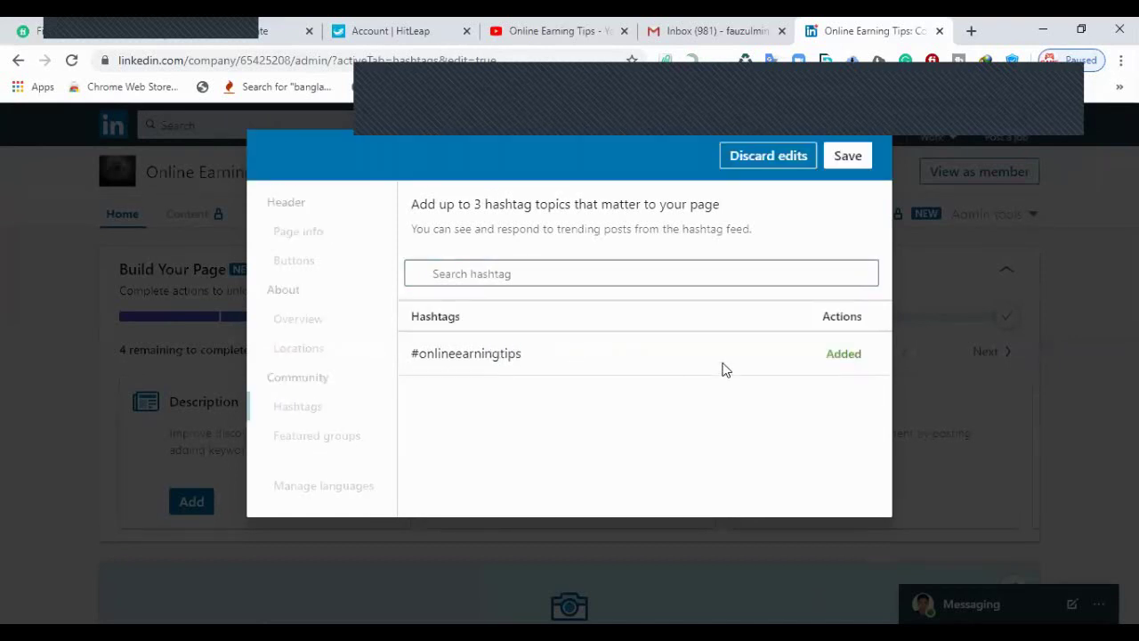
click(452, 267)
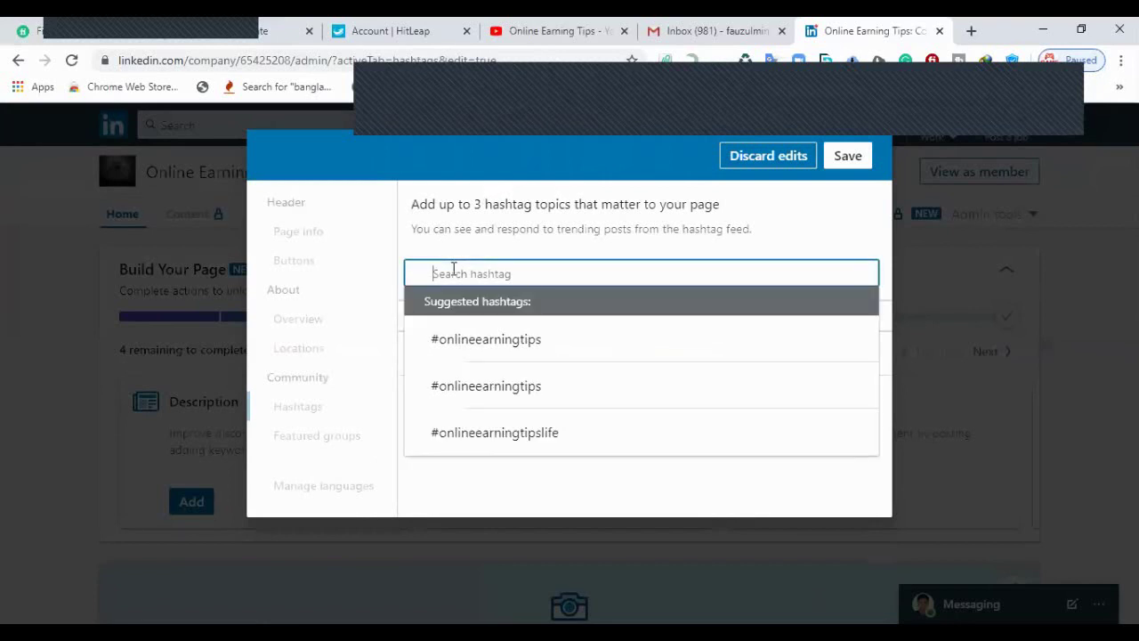
click(522, 396)
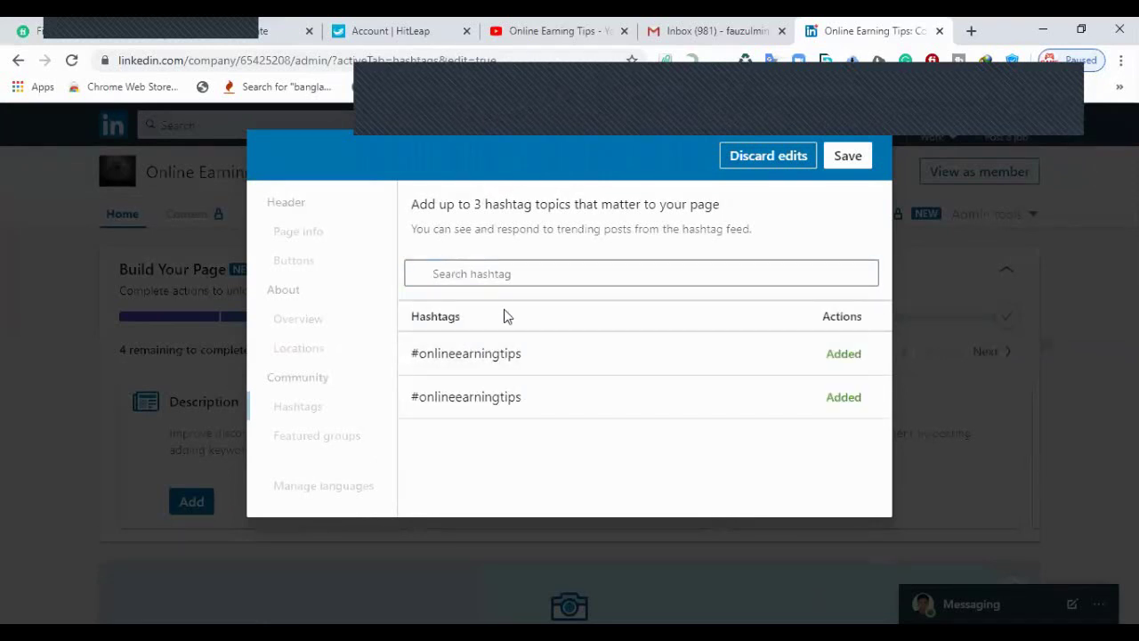
click(505, 275)
click(496, 434)
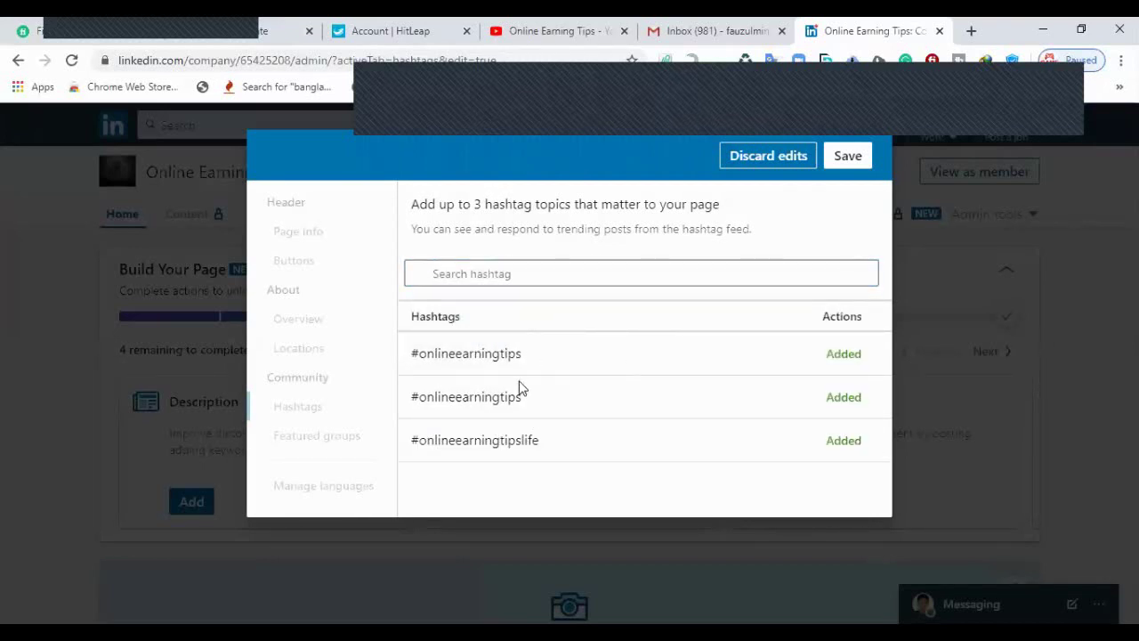
click(866, 165)
click(841, 160)
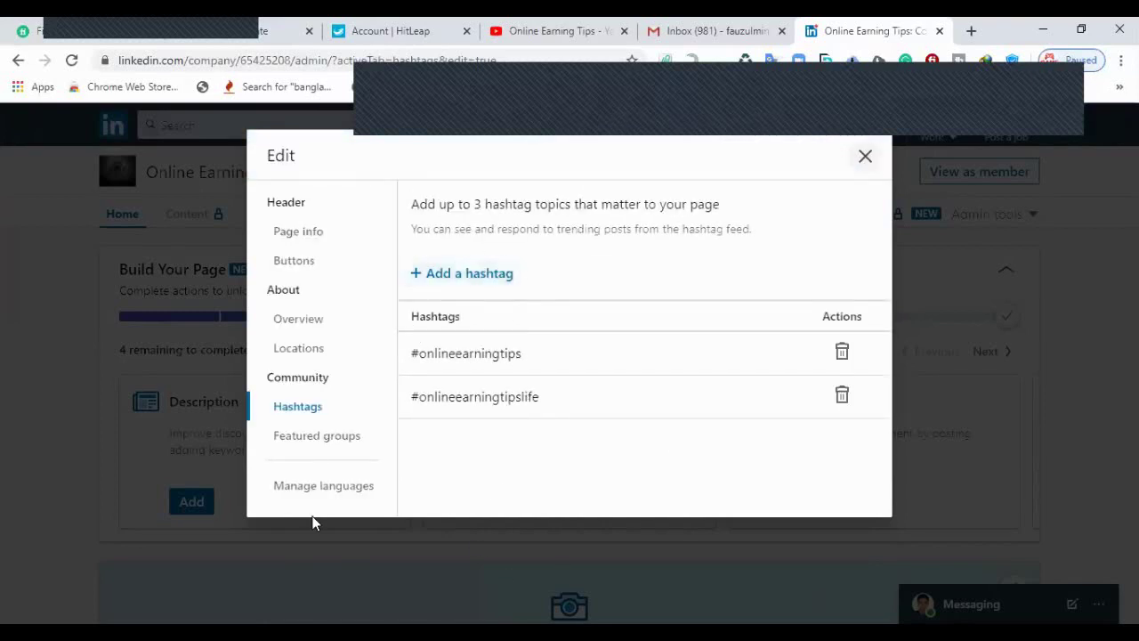
Step: Search the groups for "youtub" and add YouTube Fans as a featured group
click(328, 442)
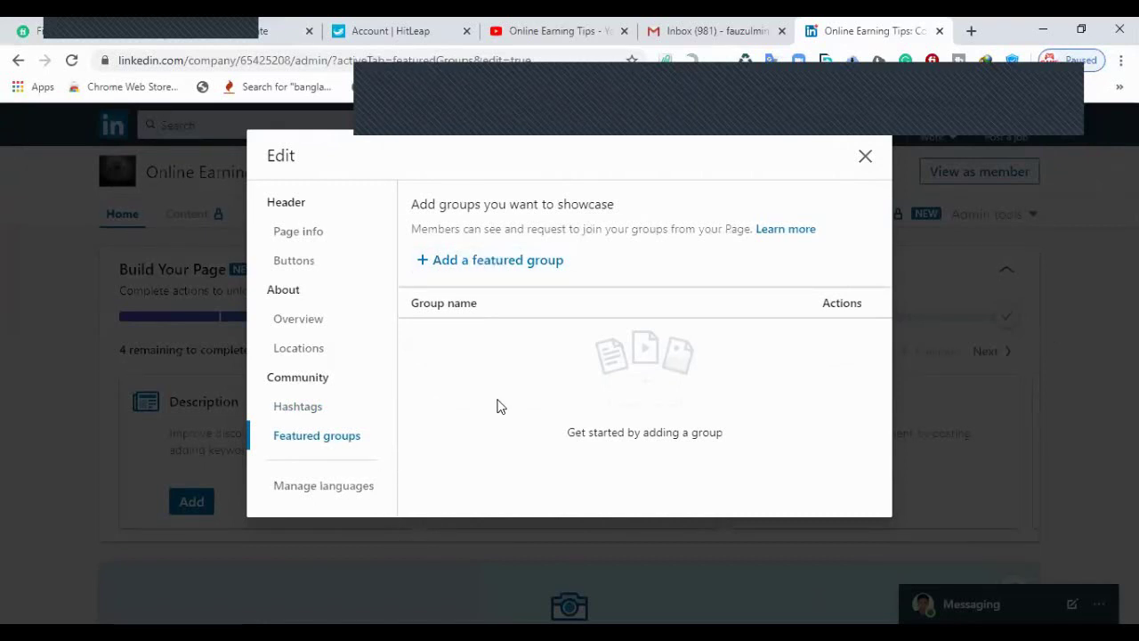
click(478, 267)
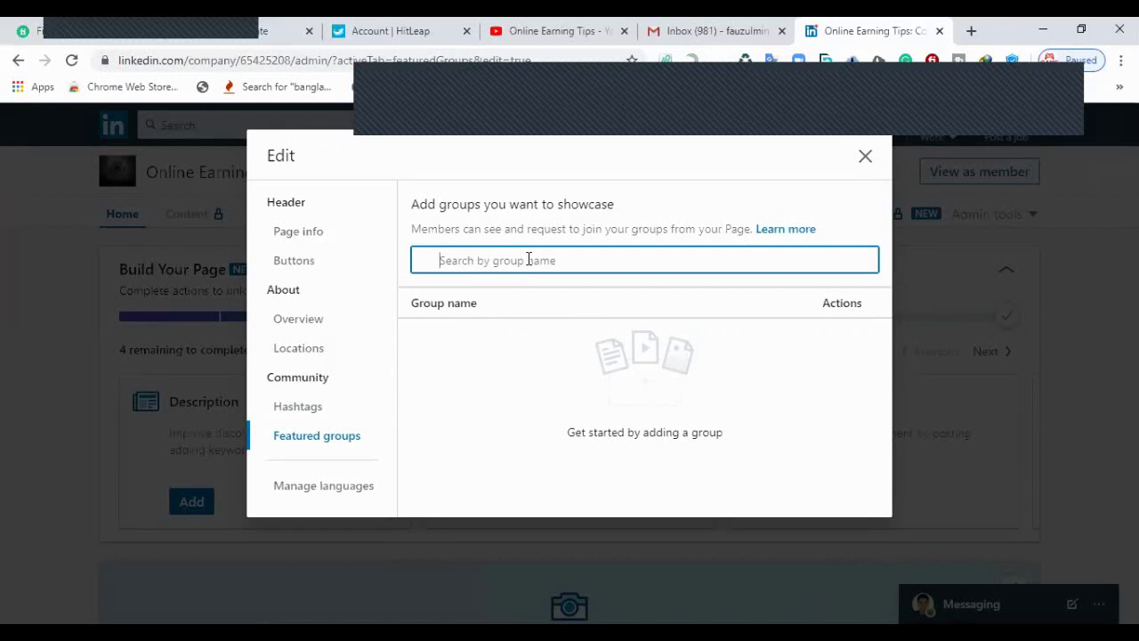
text(b)
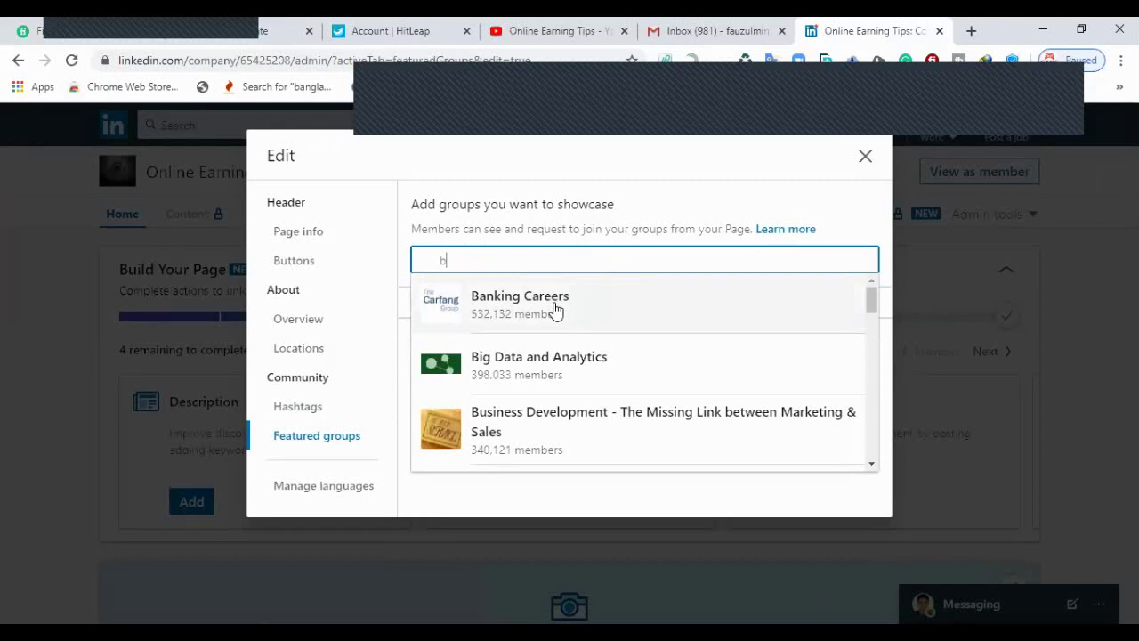
drag(473, 260, 411, 281)
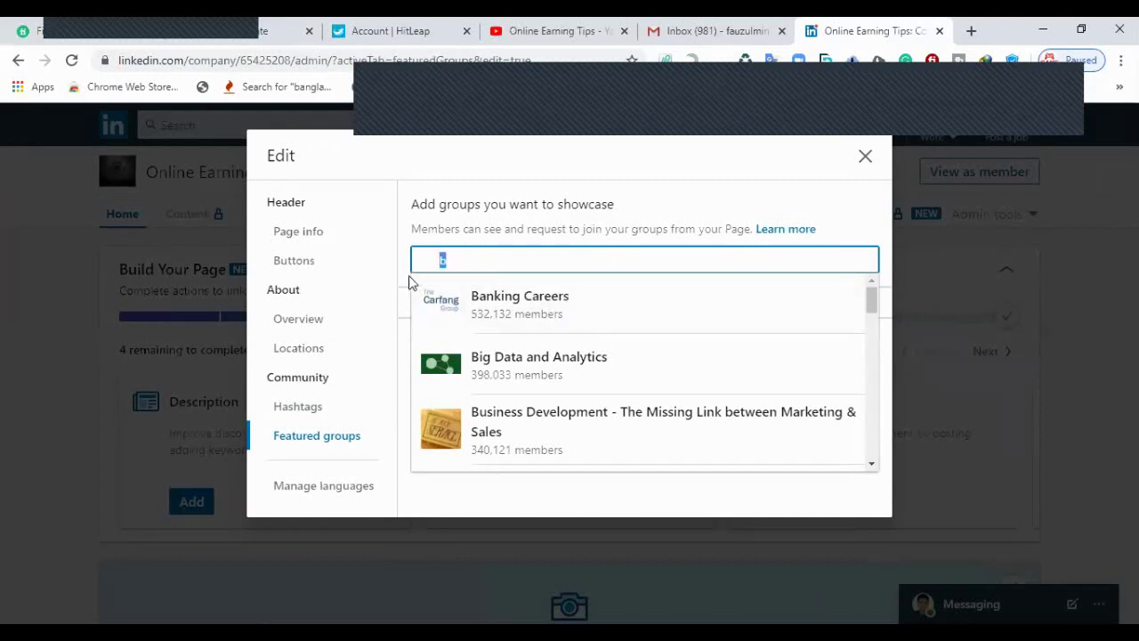
key(BackSpace)
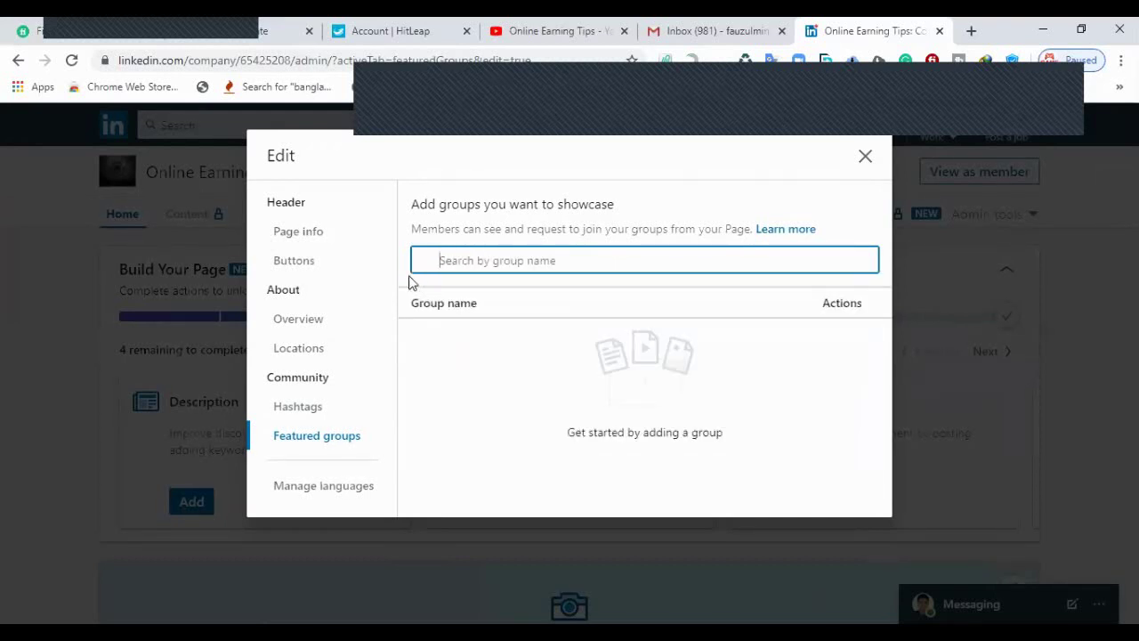
text(youtub)
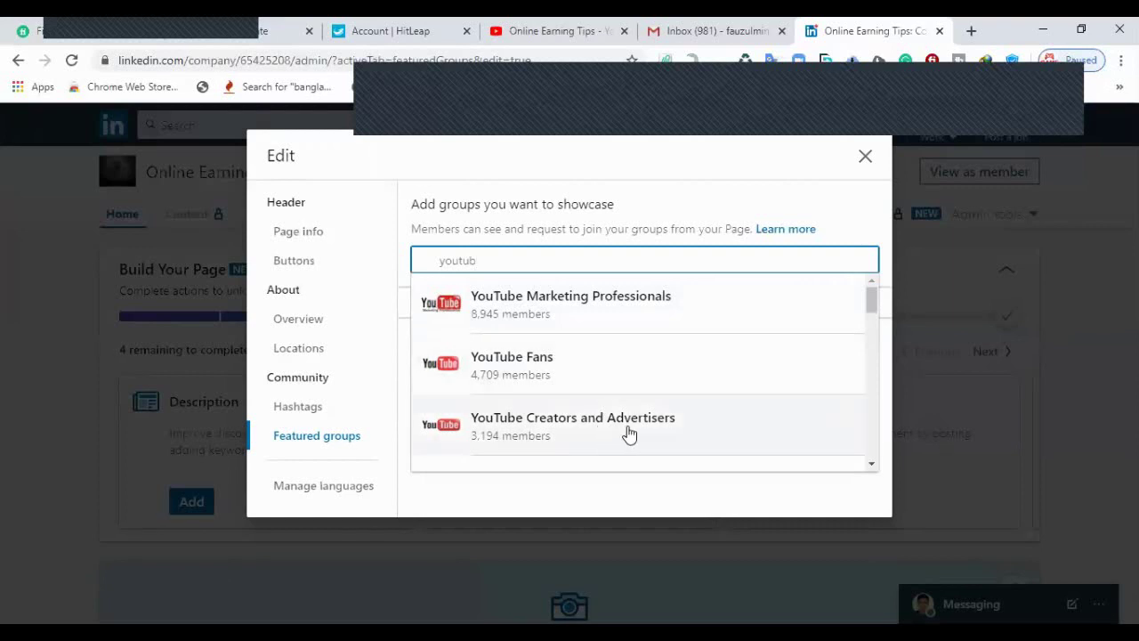
click(506, 365)
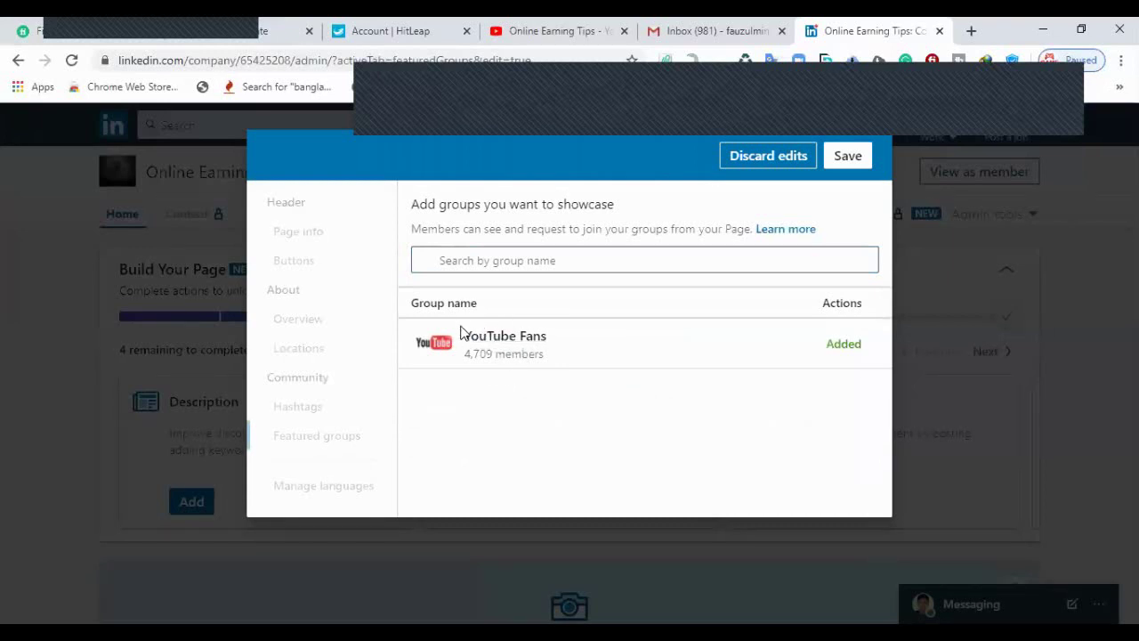
Step: Search for "online earning", add Online Money Earning Opportunity Hunter's Desk as another featured group, and save the featured groups
click(470, 257)
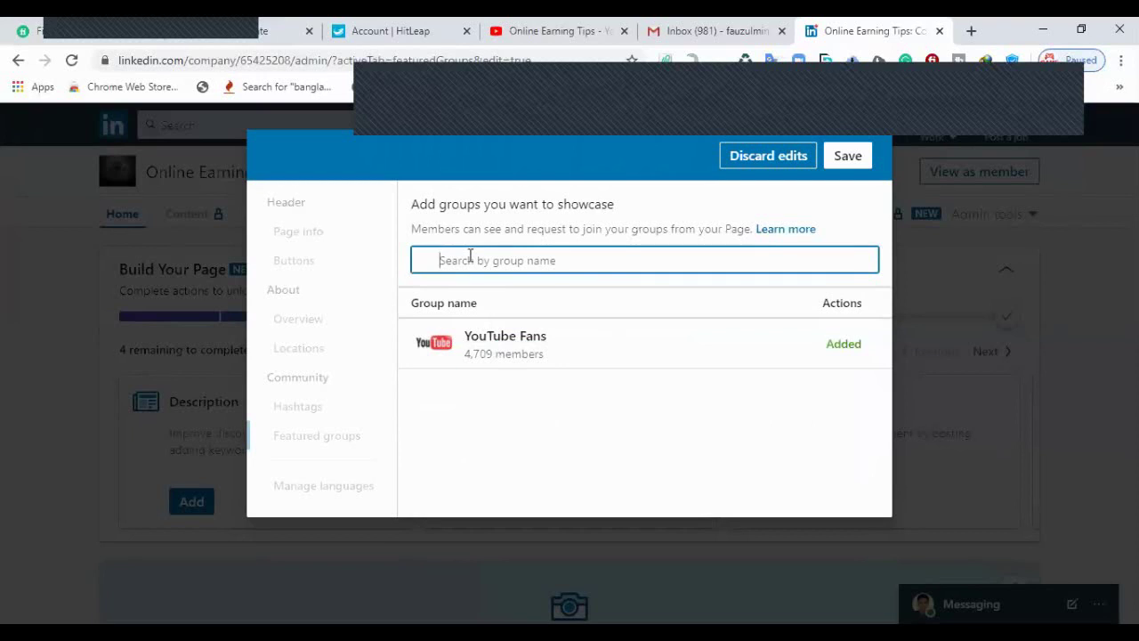
text(online)
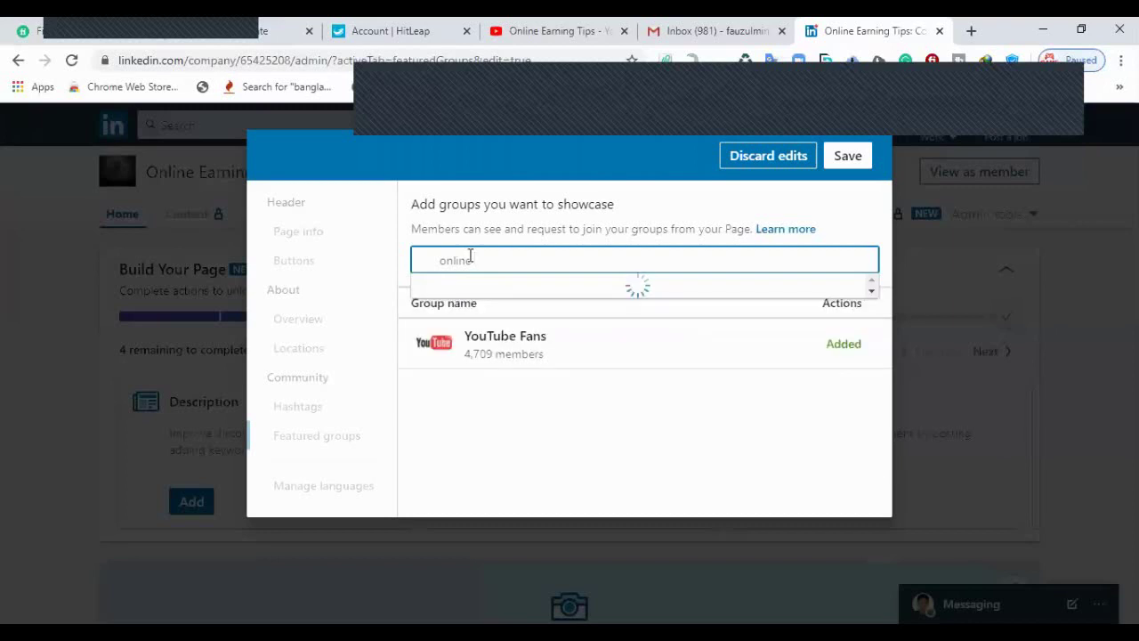
text(earning)
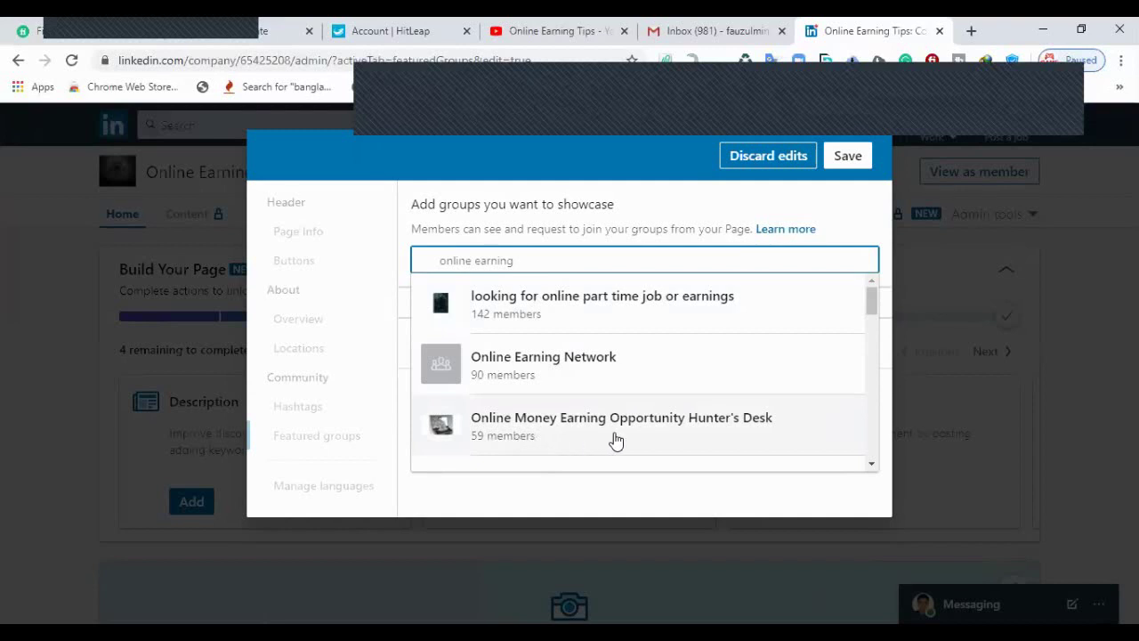
click(555, 432)
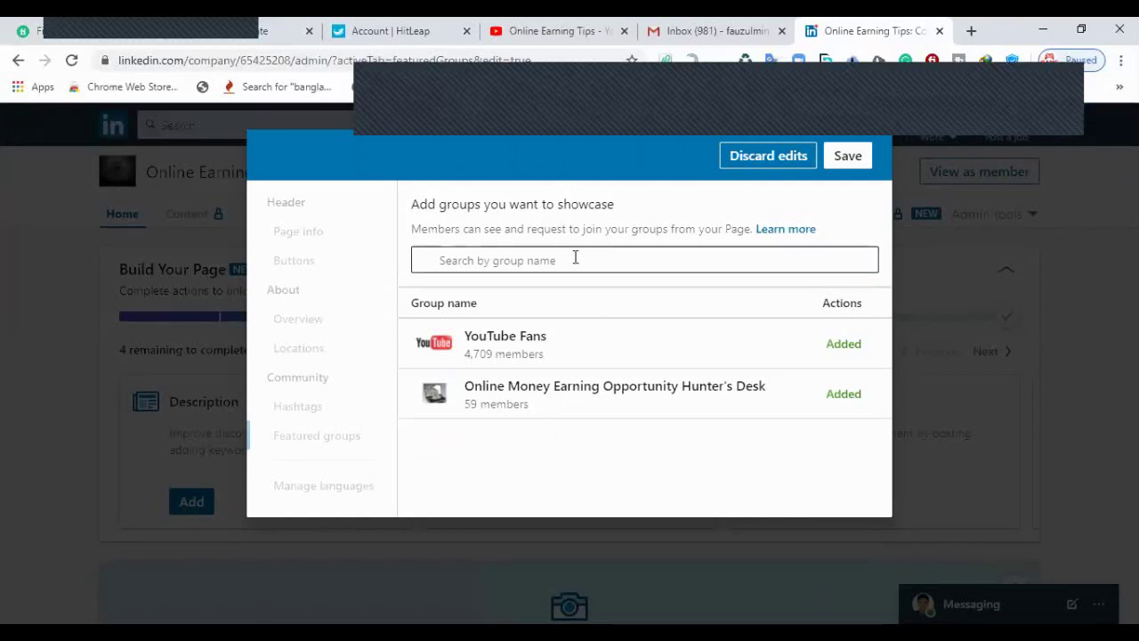
click(847, 158)
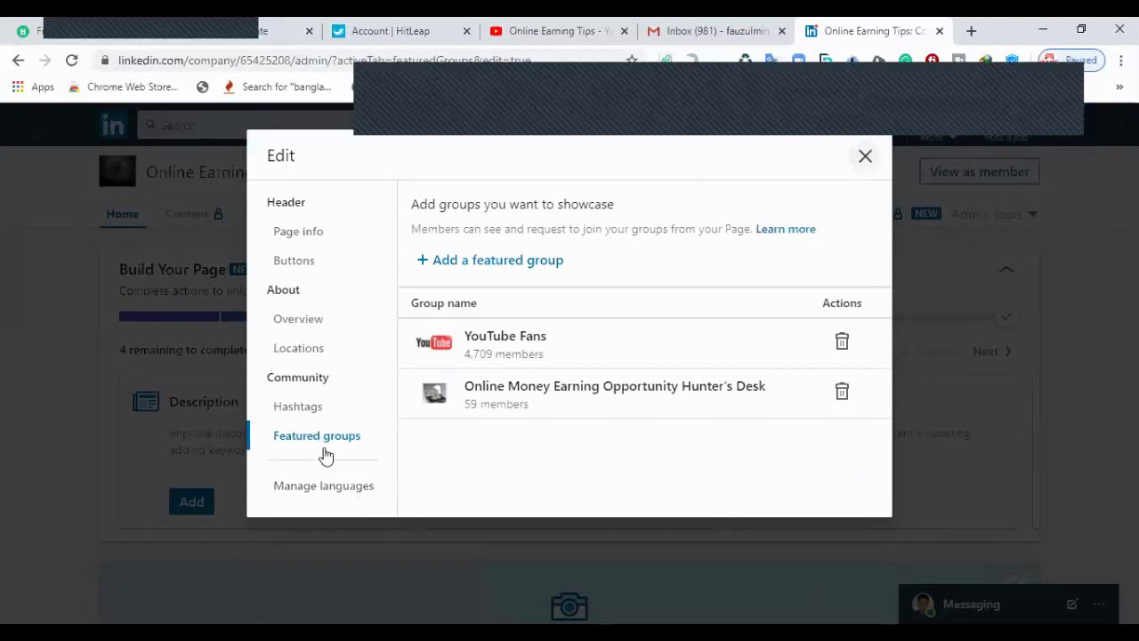
click(331, 495)
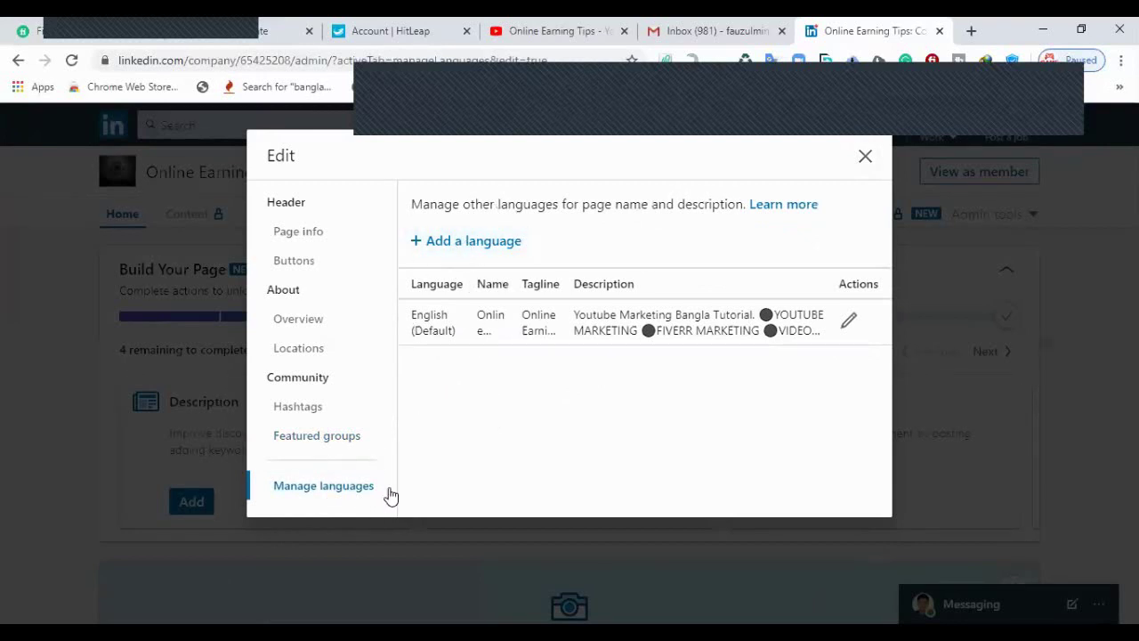
click(457, 248)
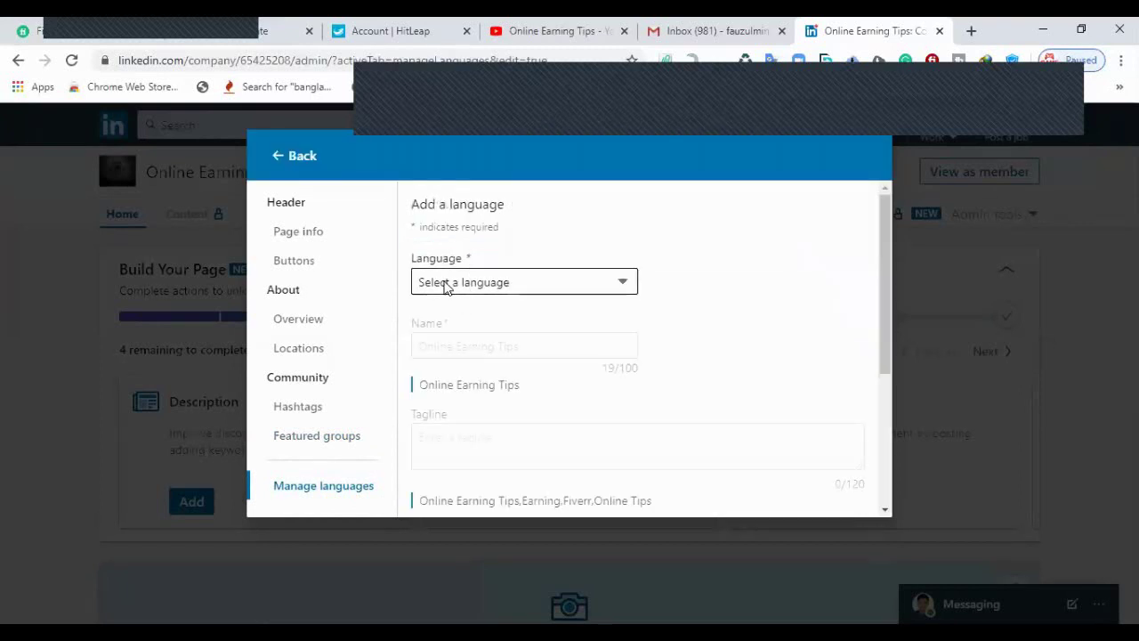
click(445, 283)
scroll(470, 389, down, 1)
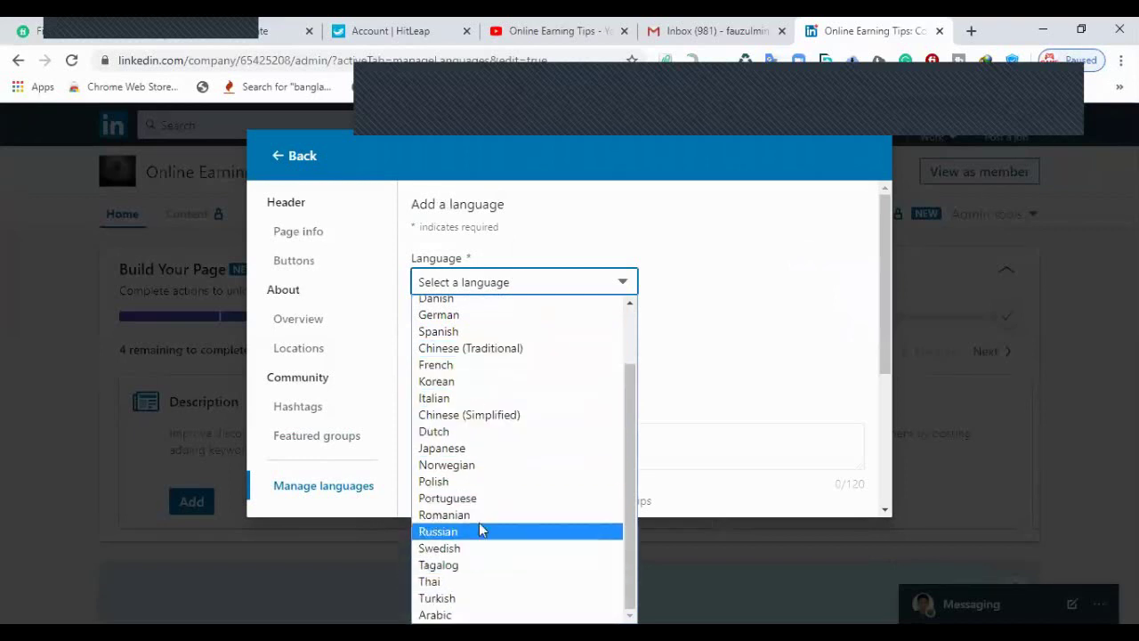
scroll(484, 498, up, 1)
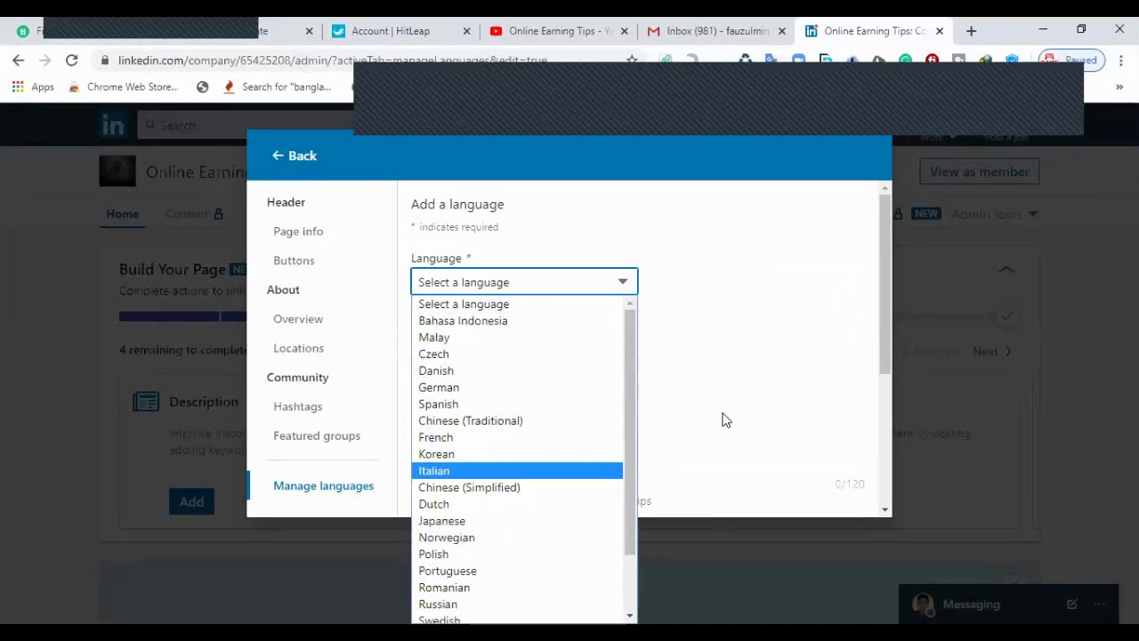
click(723, 420)
click(559, 282)
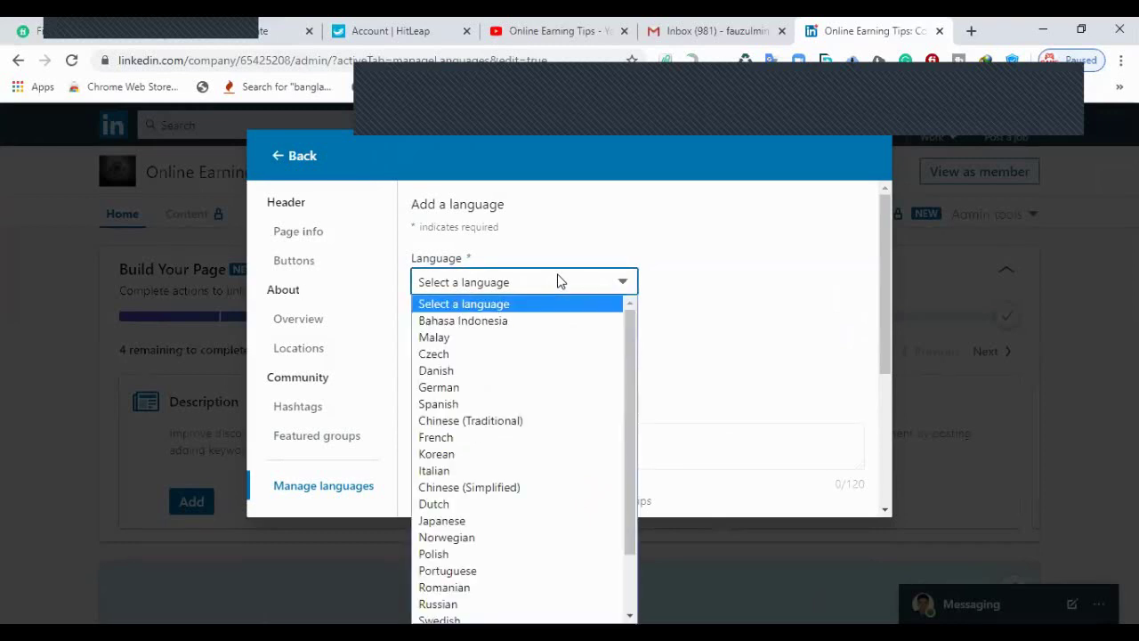
click(491, 405)
scroll(495, 409, down, 3)
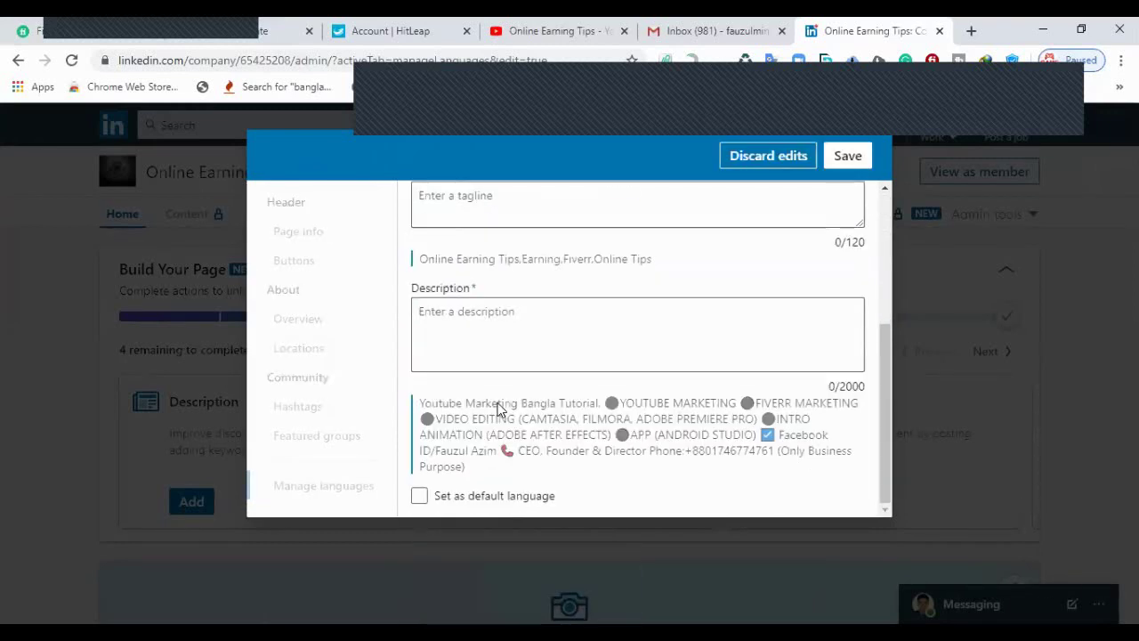
scroll(500, 401, up, 3)
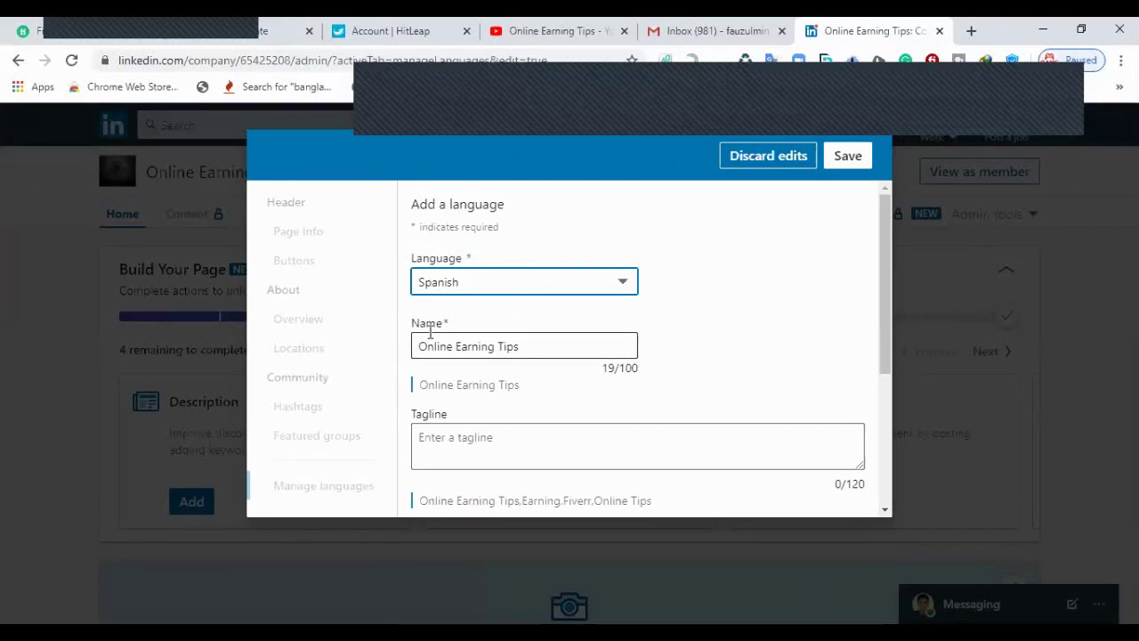
click(778, 162)
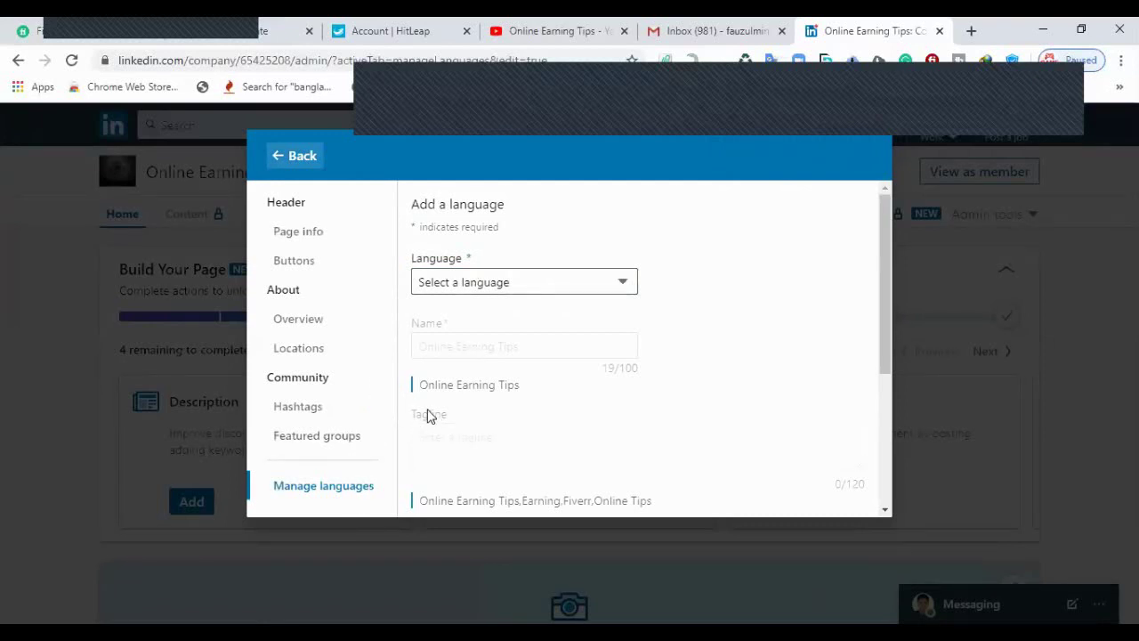
scroll(539, 407, down, 3)
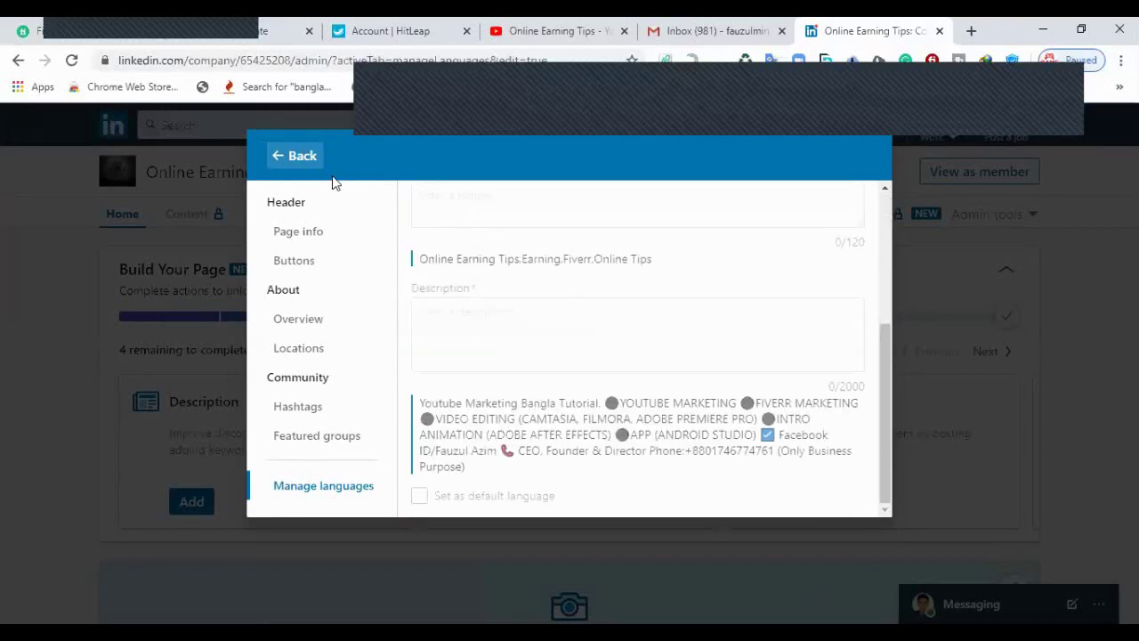
click(310, 162)
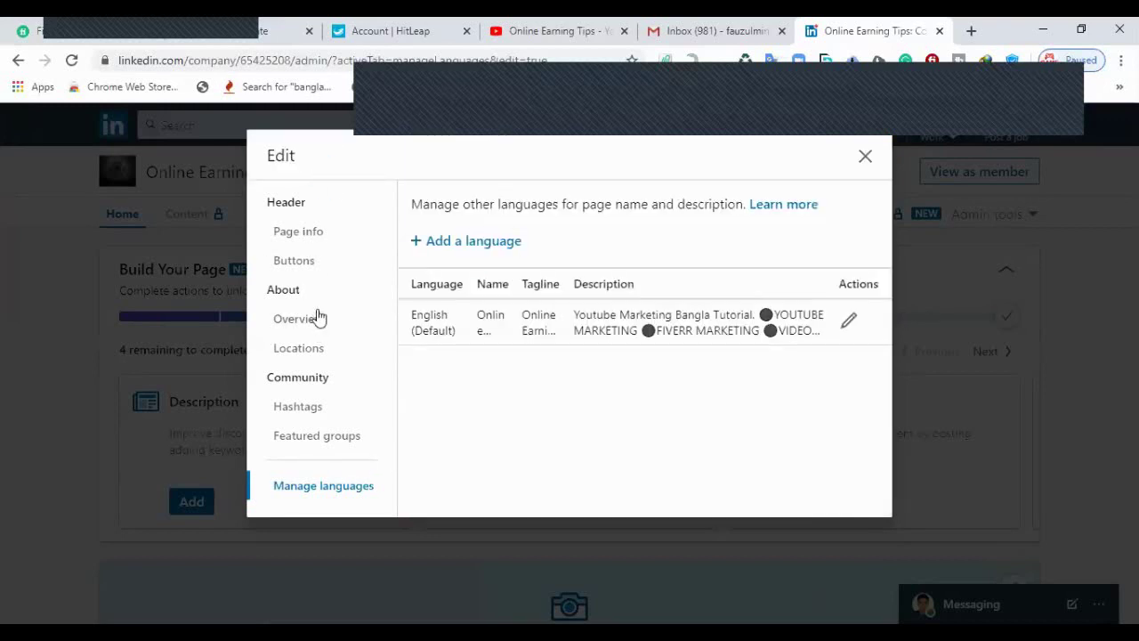
Step: Review the page info, buttons, overview, locations, hashtags and featured groups sections, then close the editor and dismiss the Content Suggestions notice
click(312, 235)
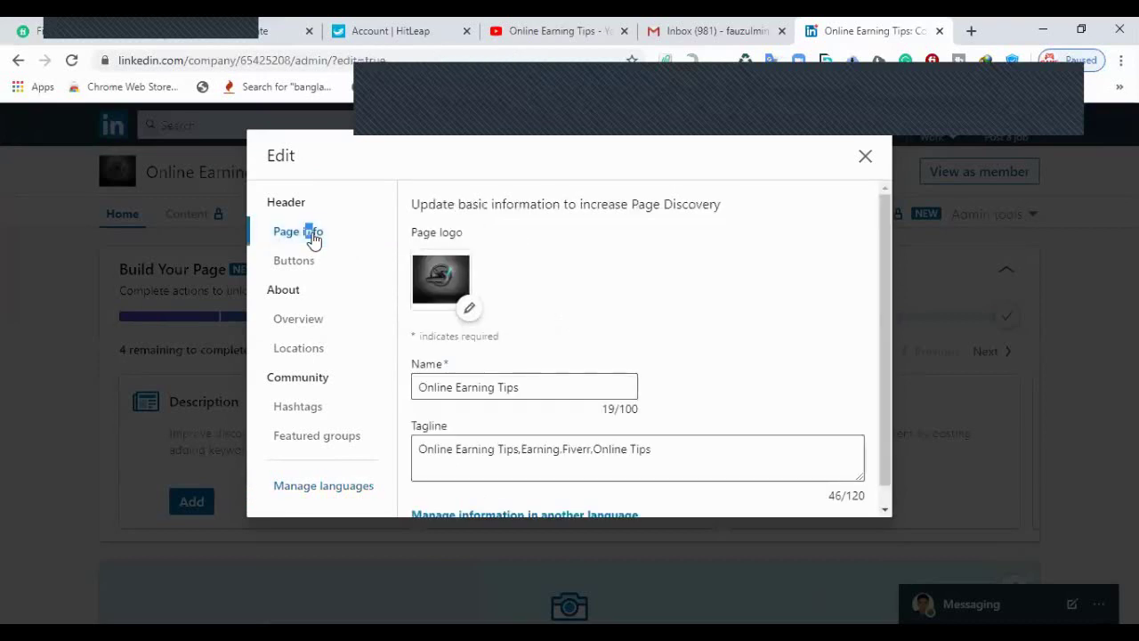
click(303, 261)
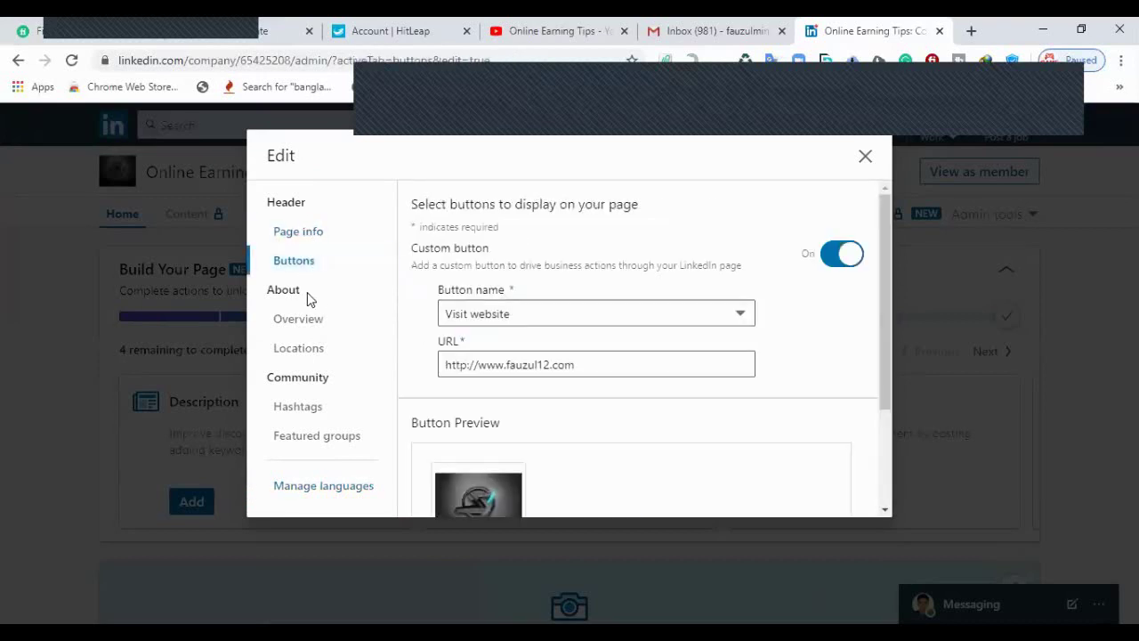
click(296, 322)
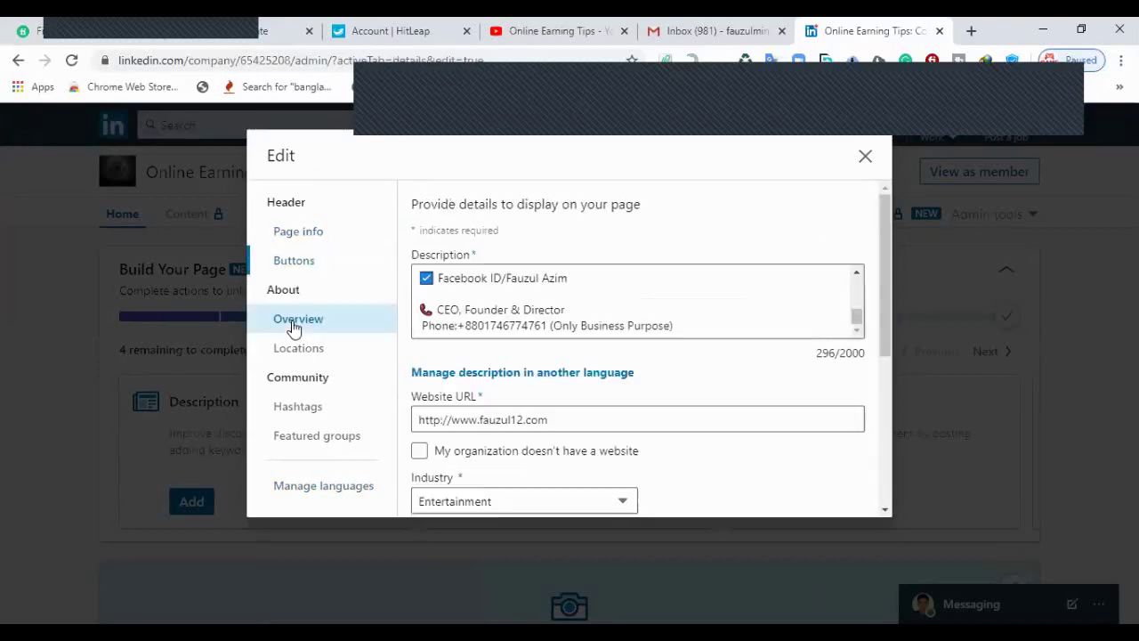
click(297, 351)
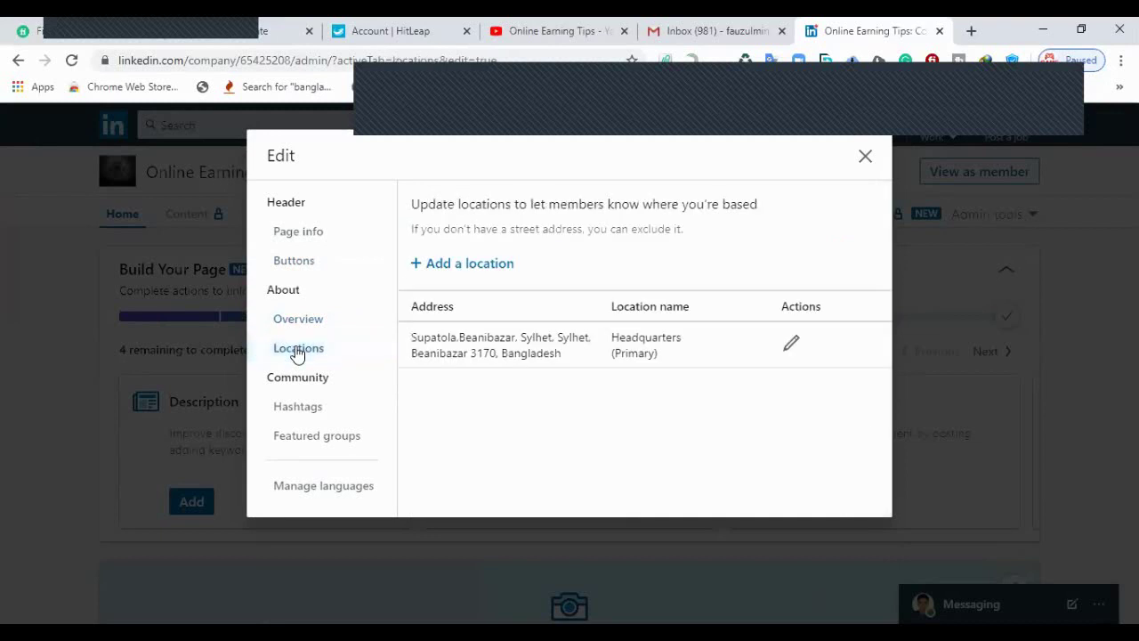
click(293, 411)
click(305, 442)
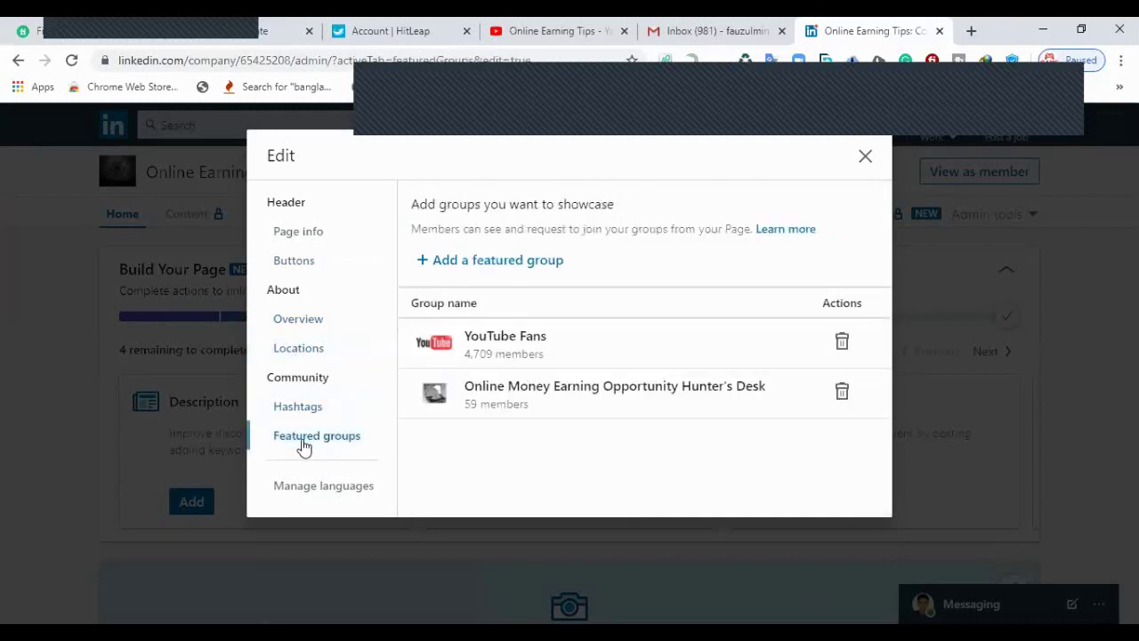
click(865, 159)
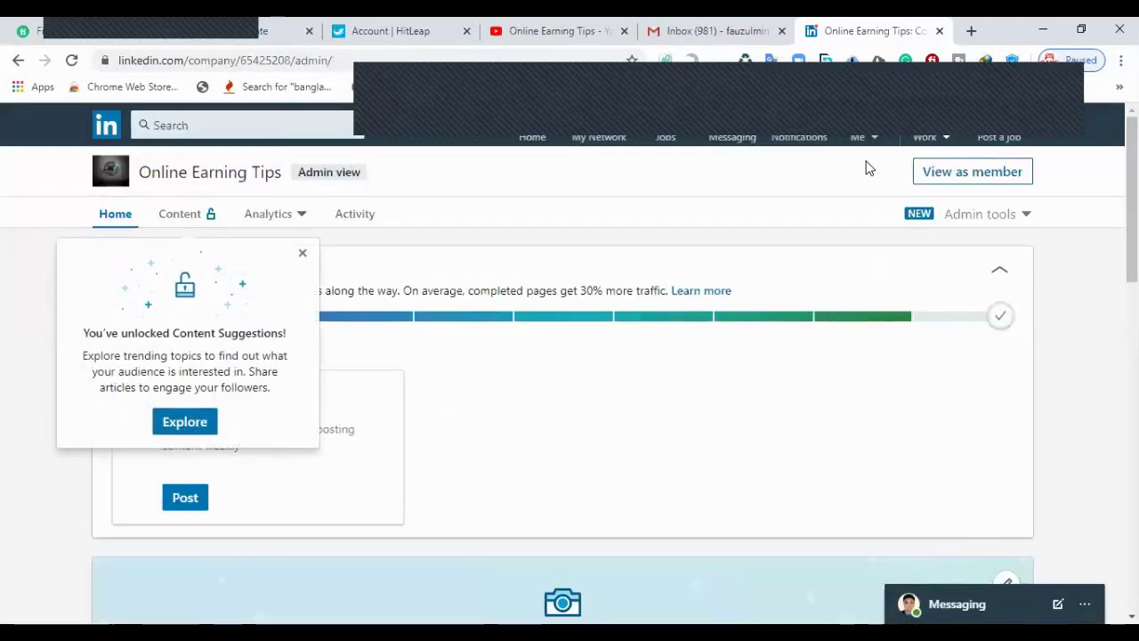
click(301, 255)
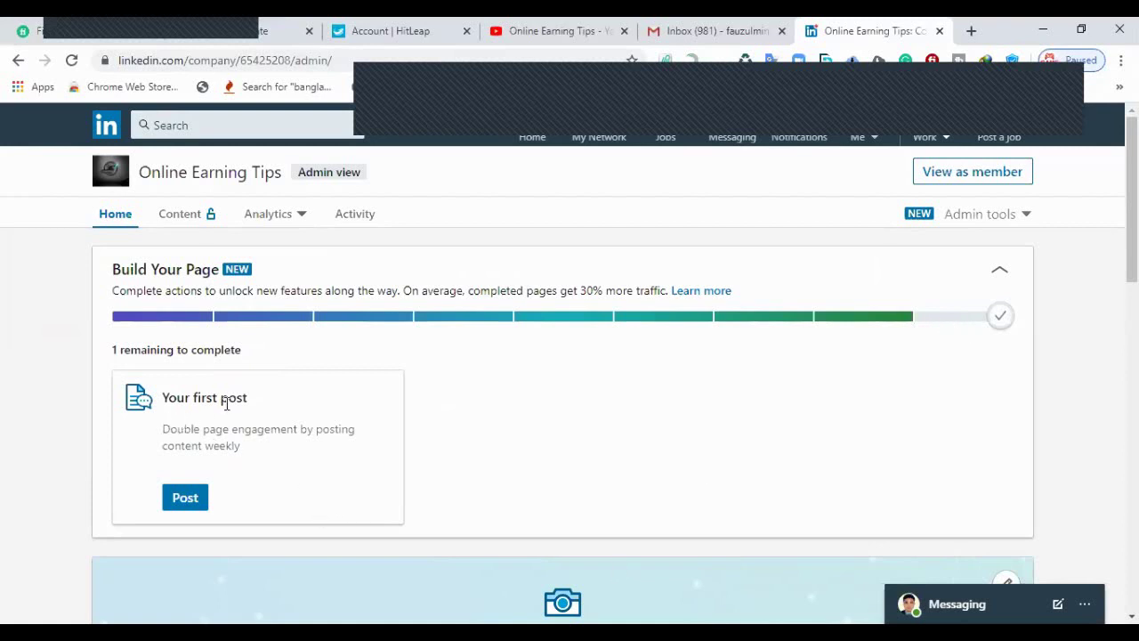
Step: Start creating the page's first post from the Build Your Page checklist
scroll(252, 399, down, 3)
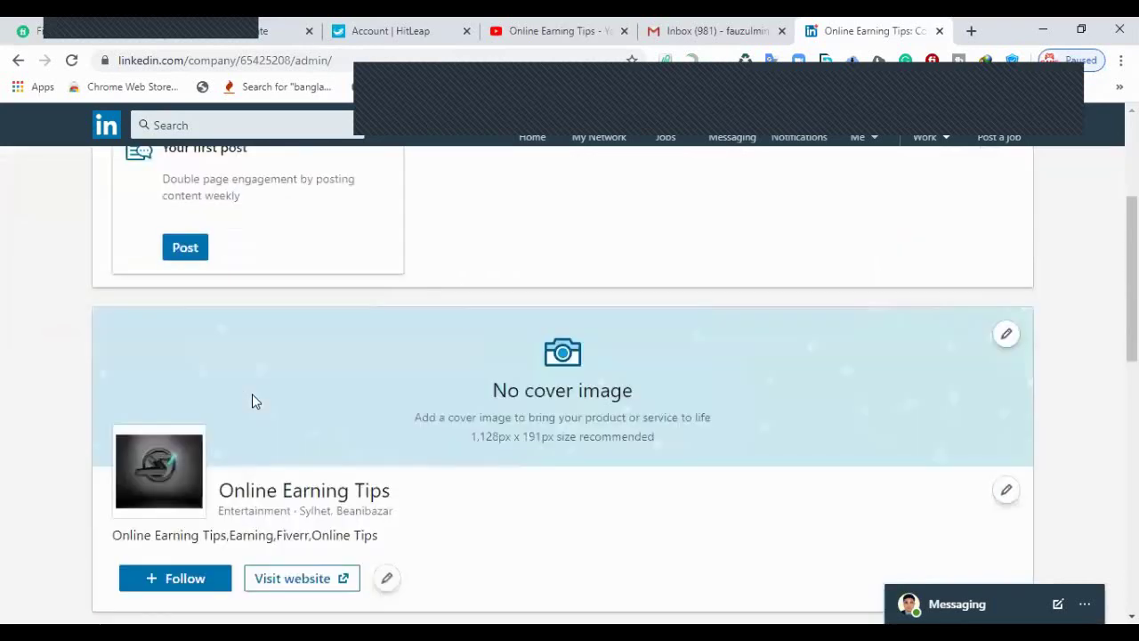
scroll(211, 272, up, 1)
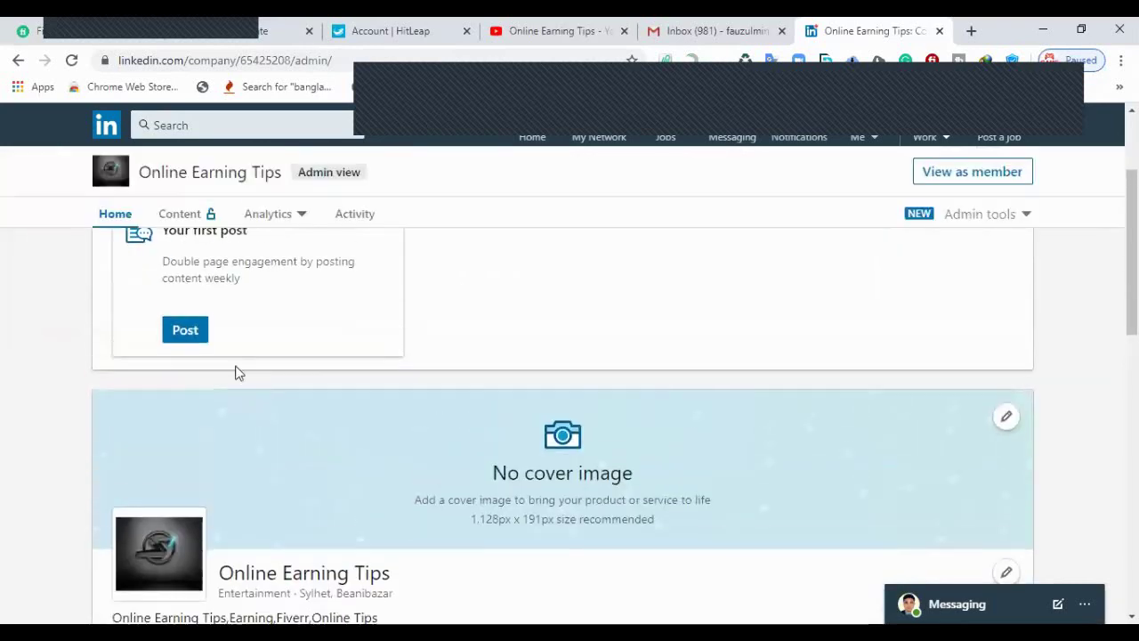
click(185, 331)
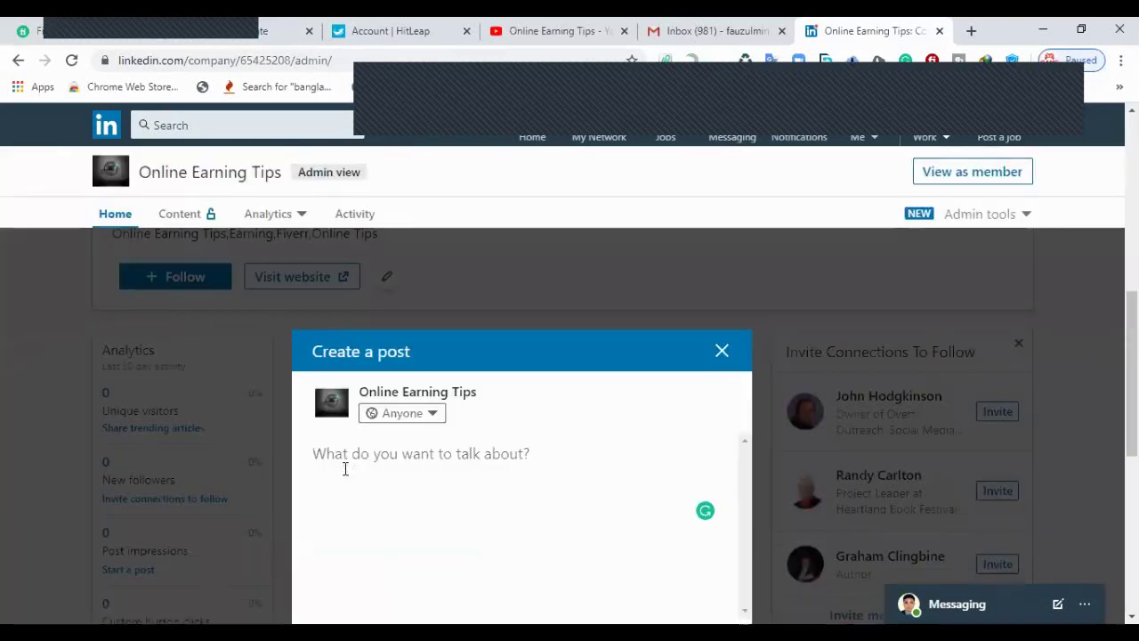
text(hi)
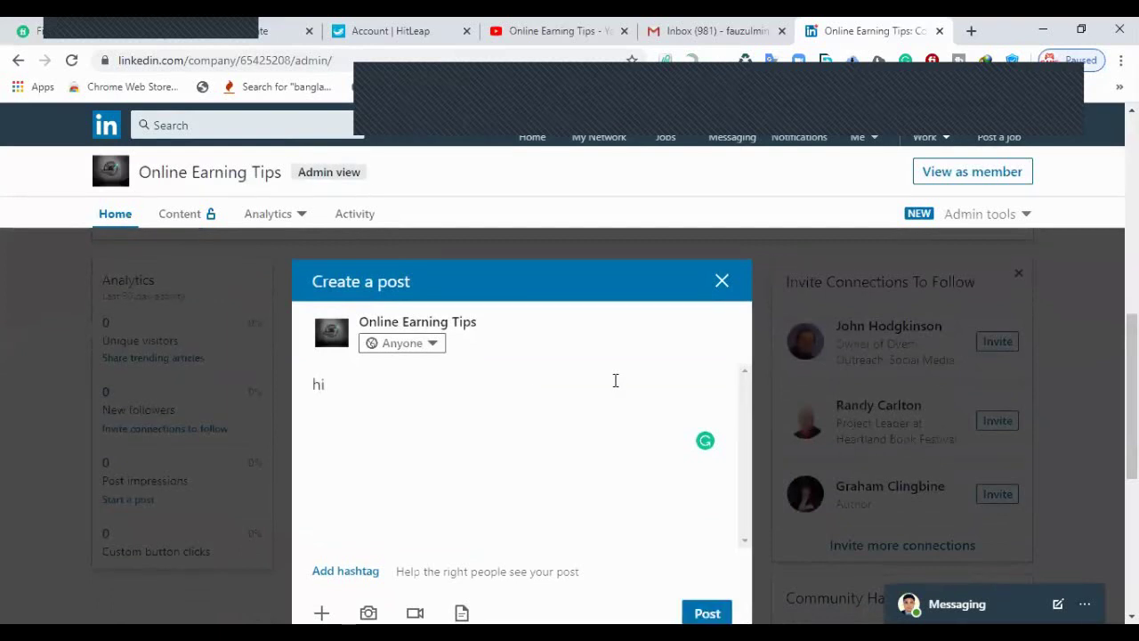
scroll(676, 347, down, 3)
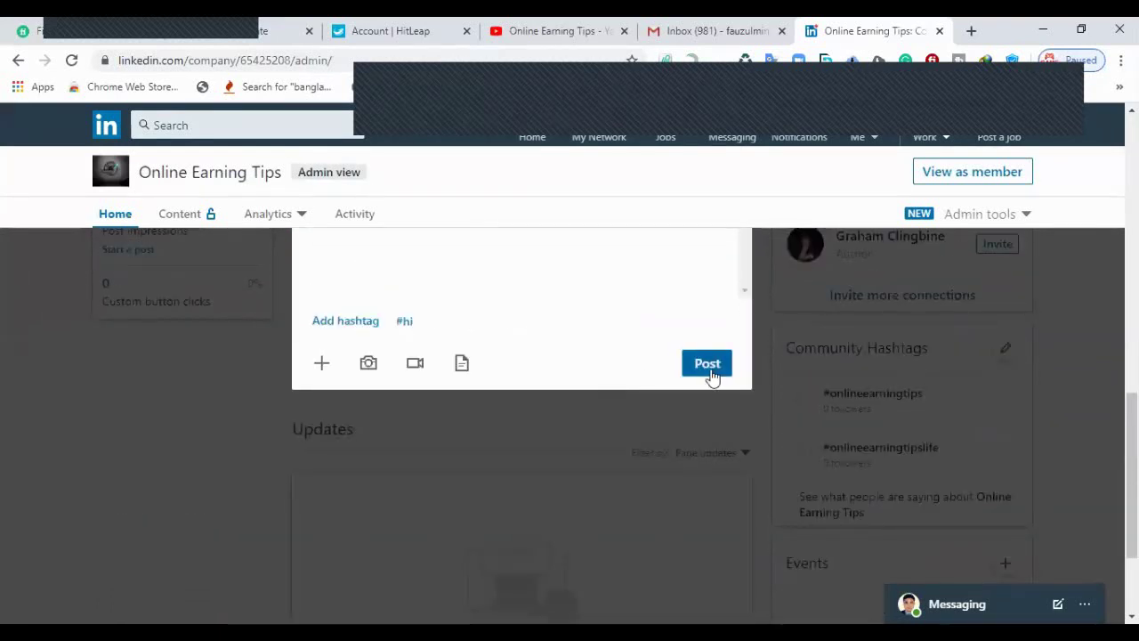
scroll(704, 389, up, 4)
drag(376, 469, 214, 481)
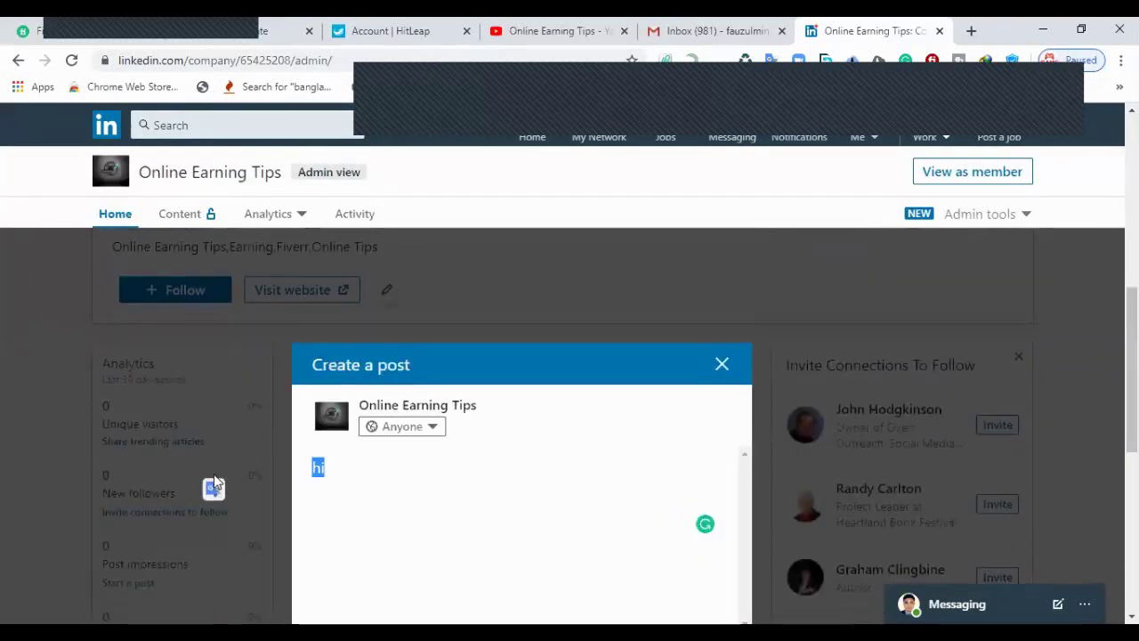
key(BackSpace)
Step: Write "Online Earning Tips" as the post text and publish the post
text(Onl)
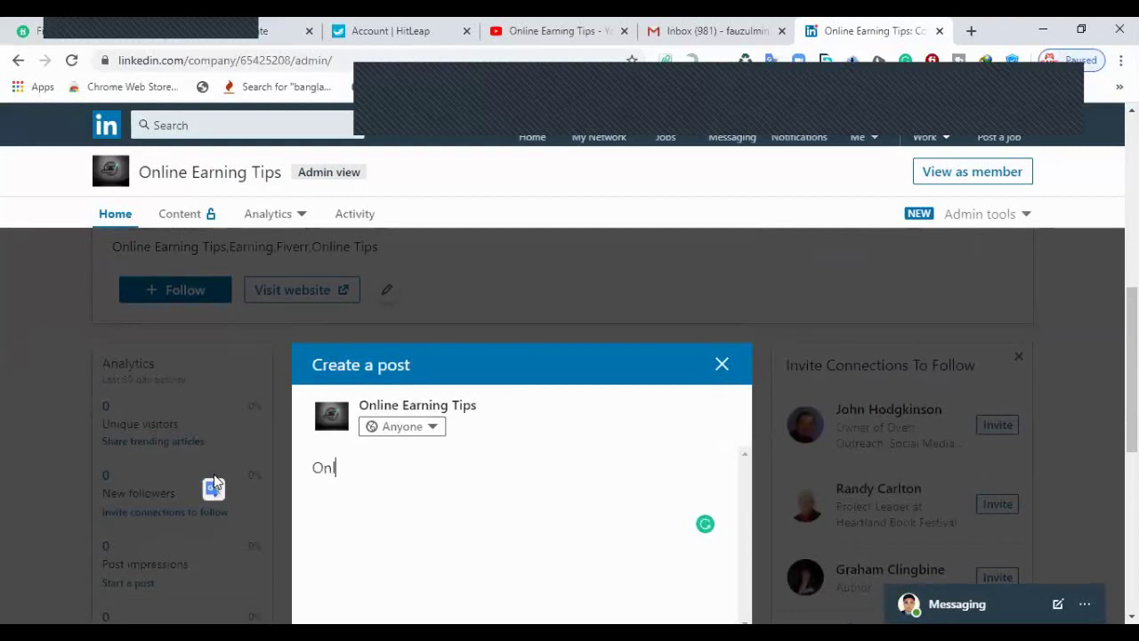
text(ine Earning Tips)
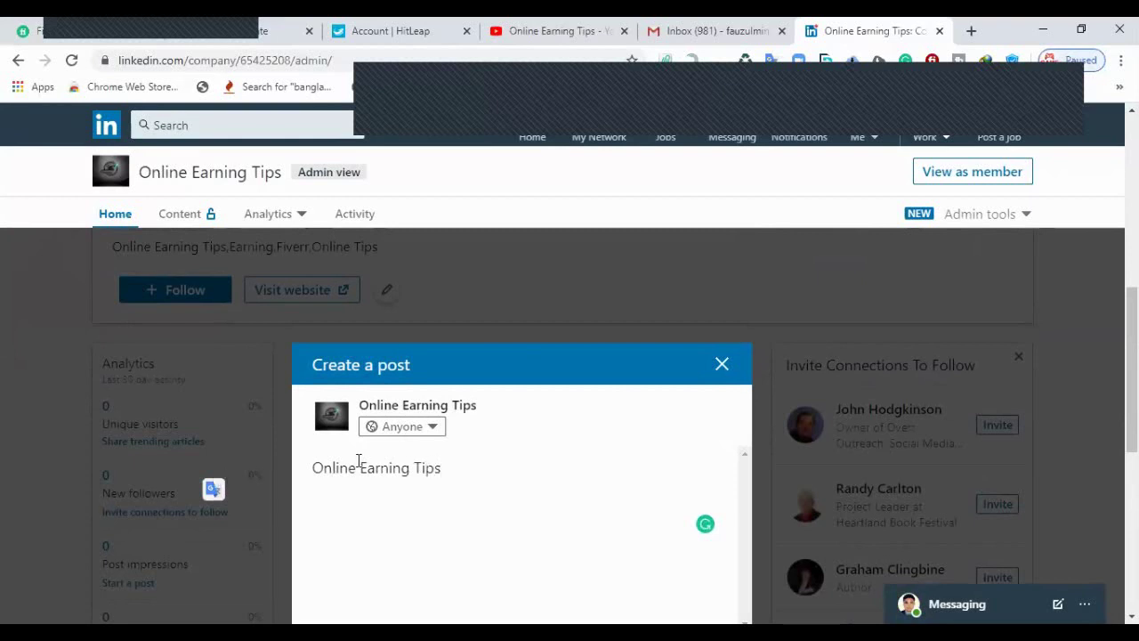
scroll(383, 463, down, 4)
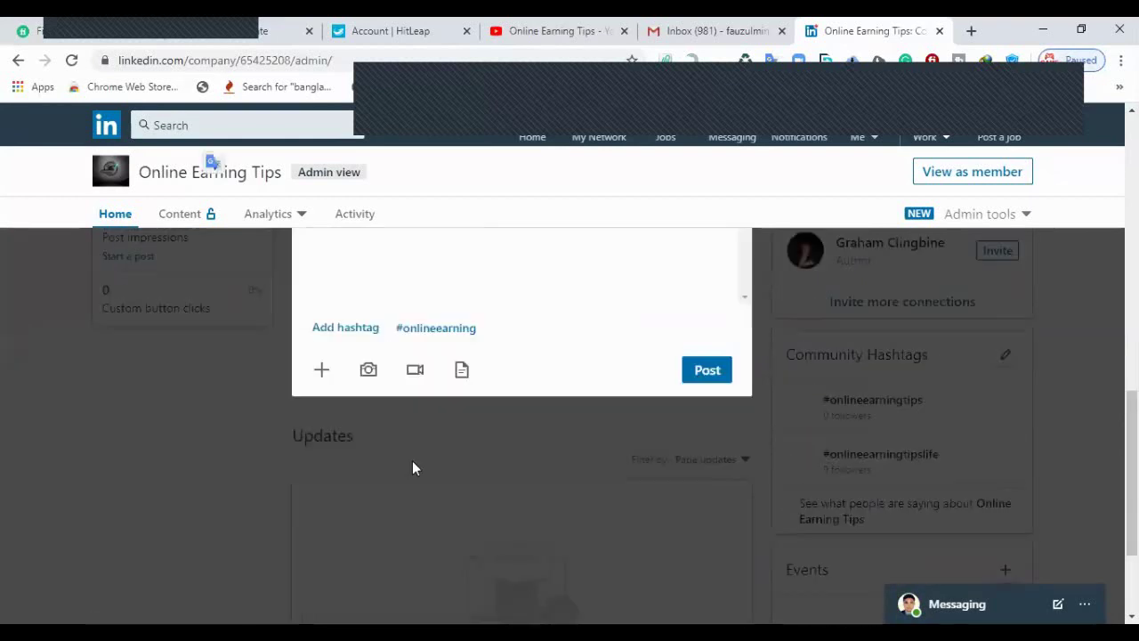
click(696, 367)
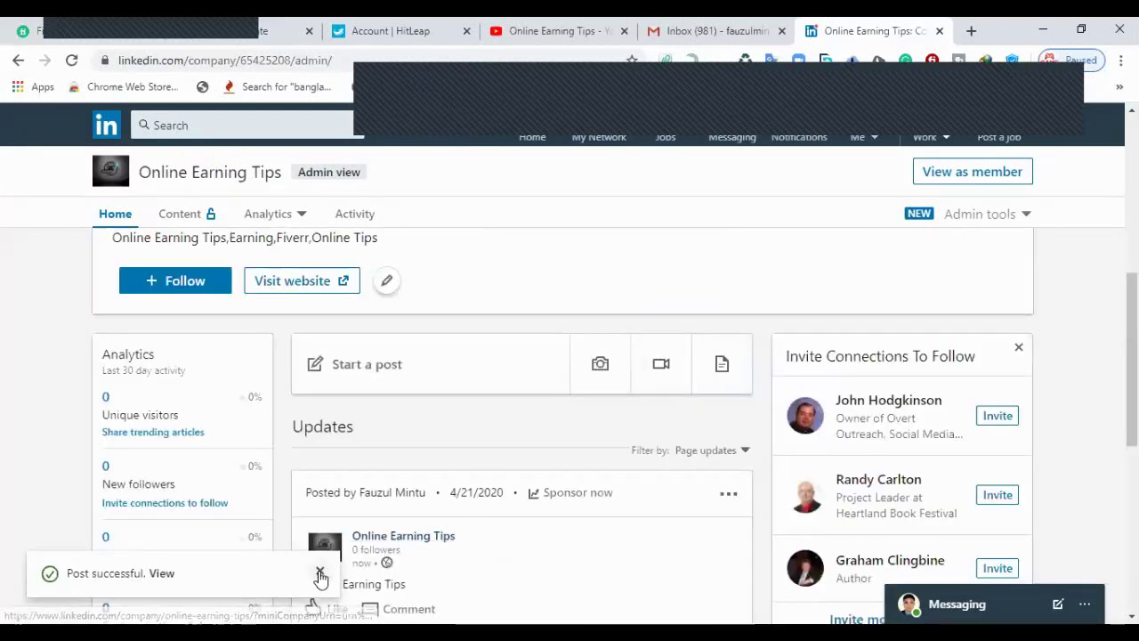
Step: Review the Build Your Page progress and its checklist of completed items
scroll(374, 431, up, 4)
scroll(374, 430, up, 2)
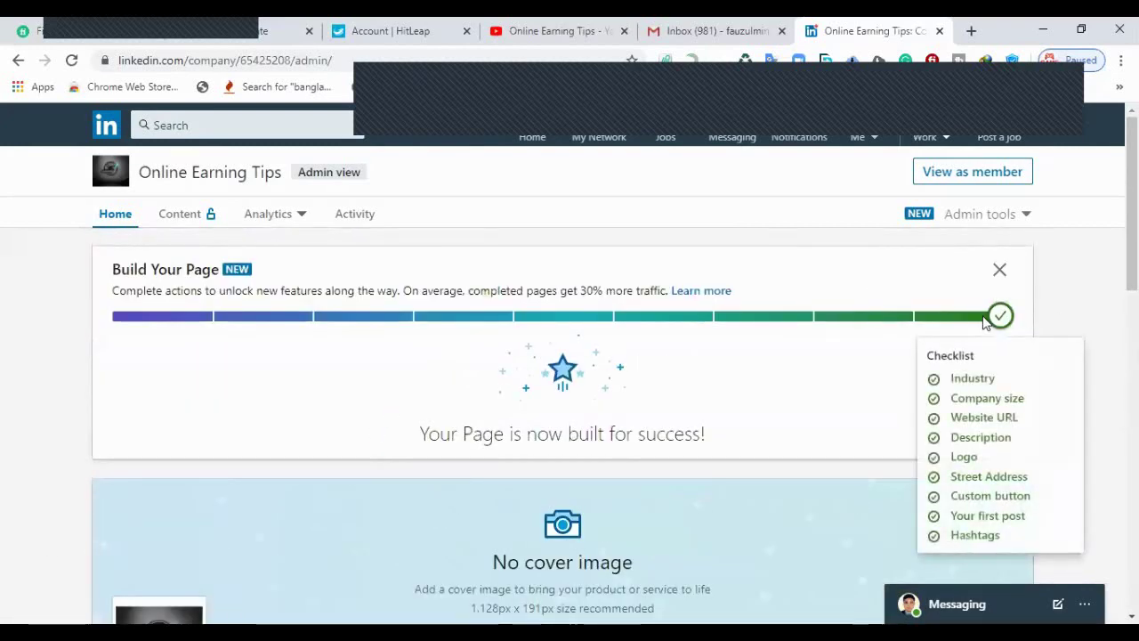
mouse_move(1003, 317)
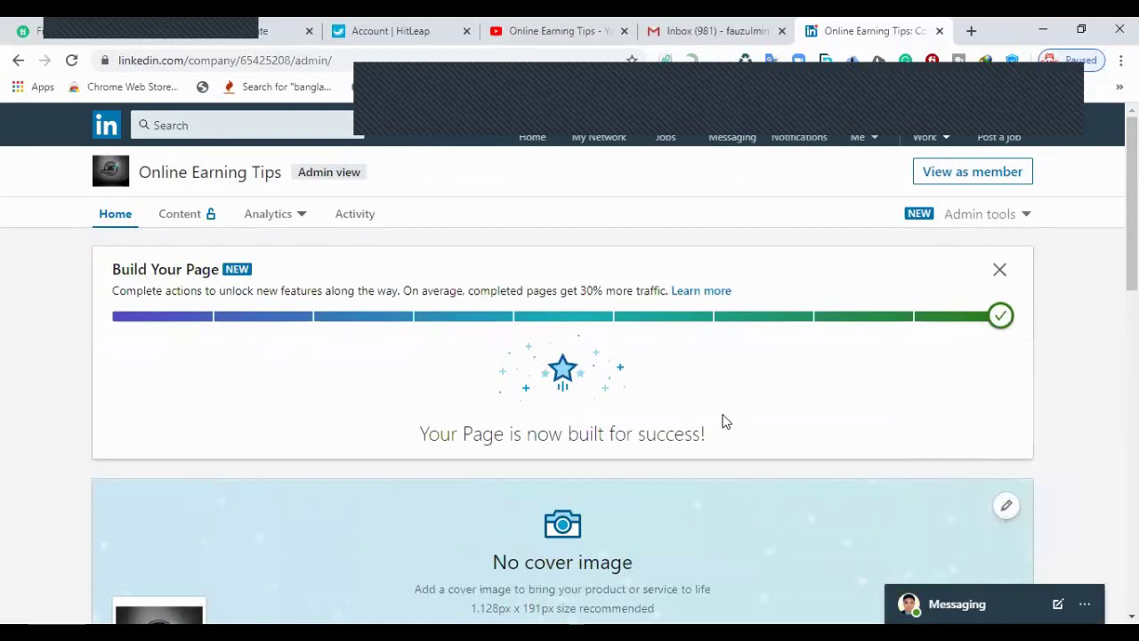
Step: Check the recommended size for the page's cover image
scroll(728, 417, down, 1)
scroll(725, 420, up, 1)
scroll(504, 268, down, 2)
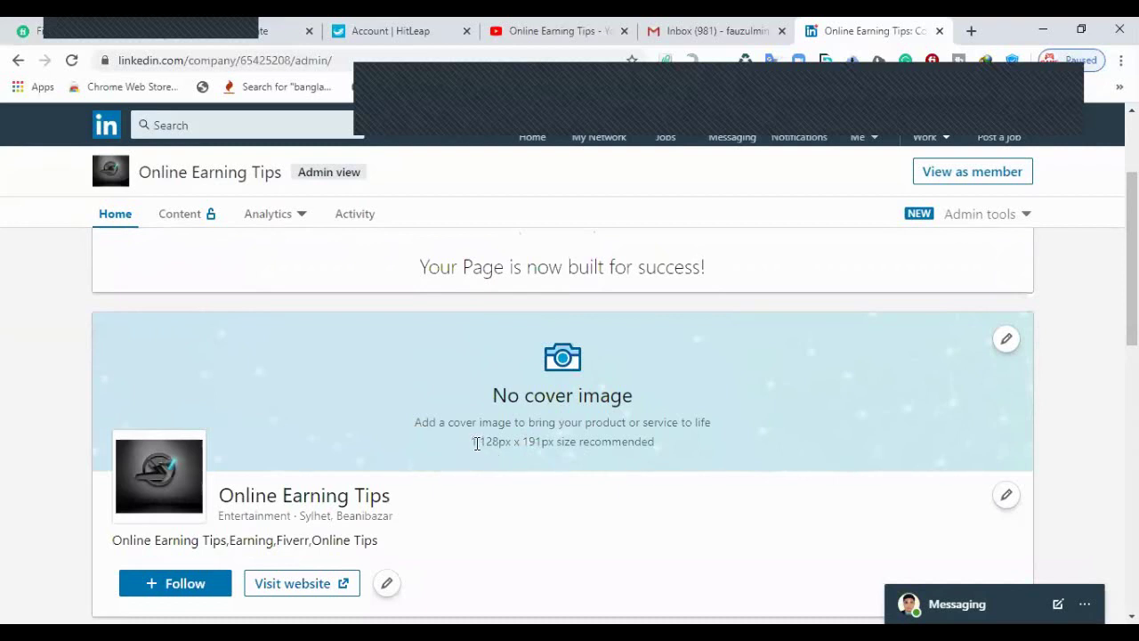
drag(471, 442, 674, 447)
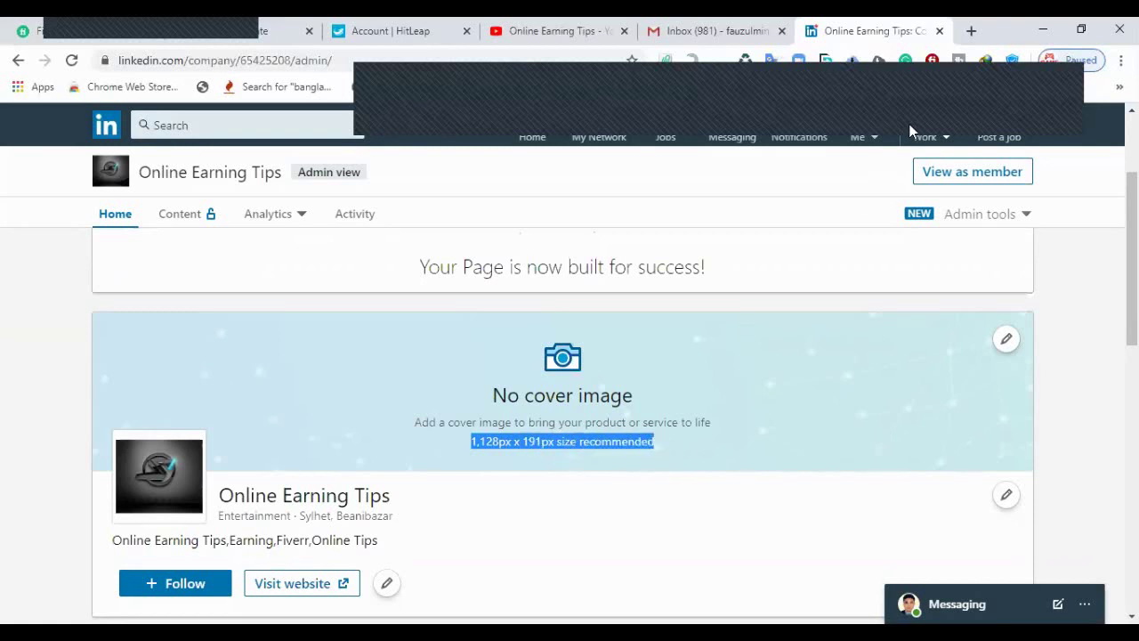
Step: Open a blank browser tab, and return to the LinkedIn page to look over its published post and cover area
click(969, 32)
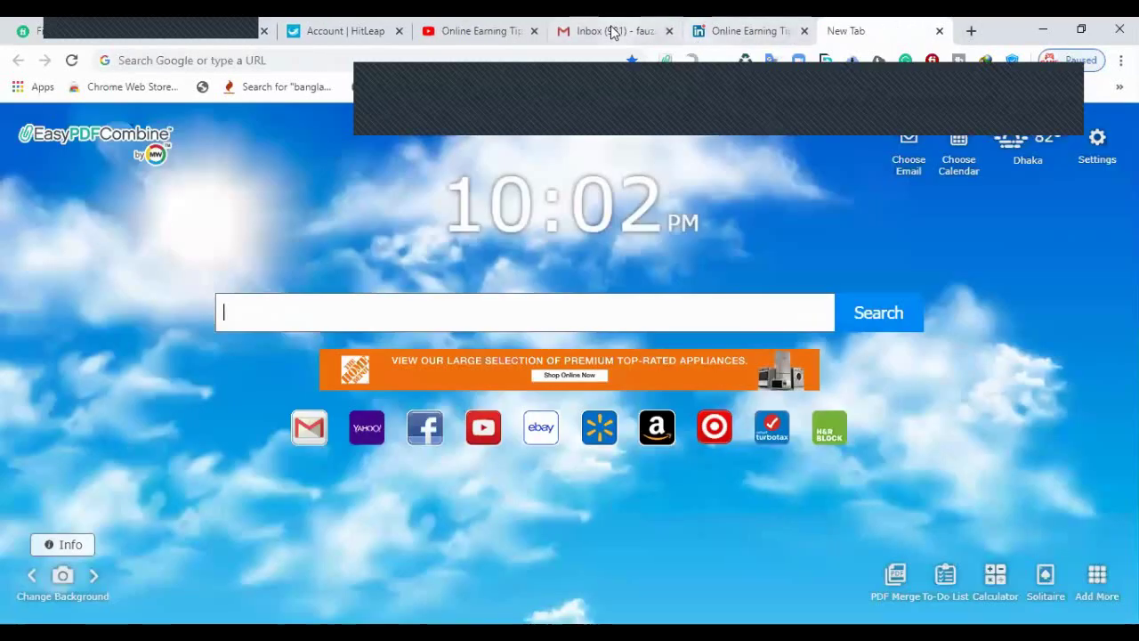
click(735, 30)
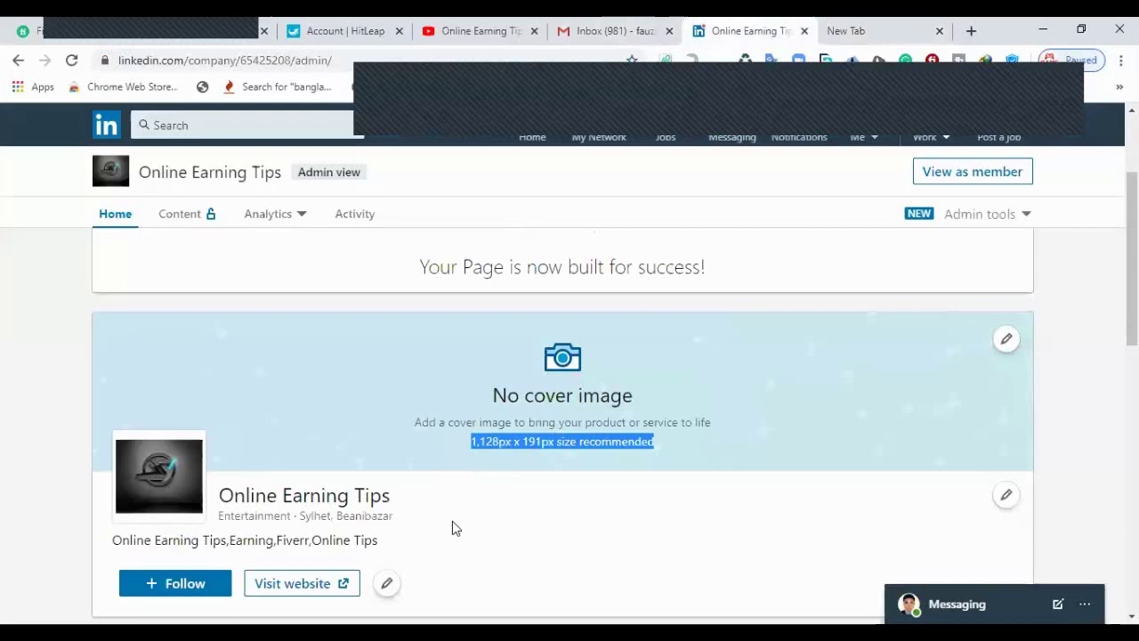
click(683, 458)
scroll(685, 457, down, 4)
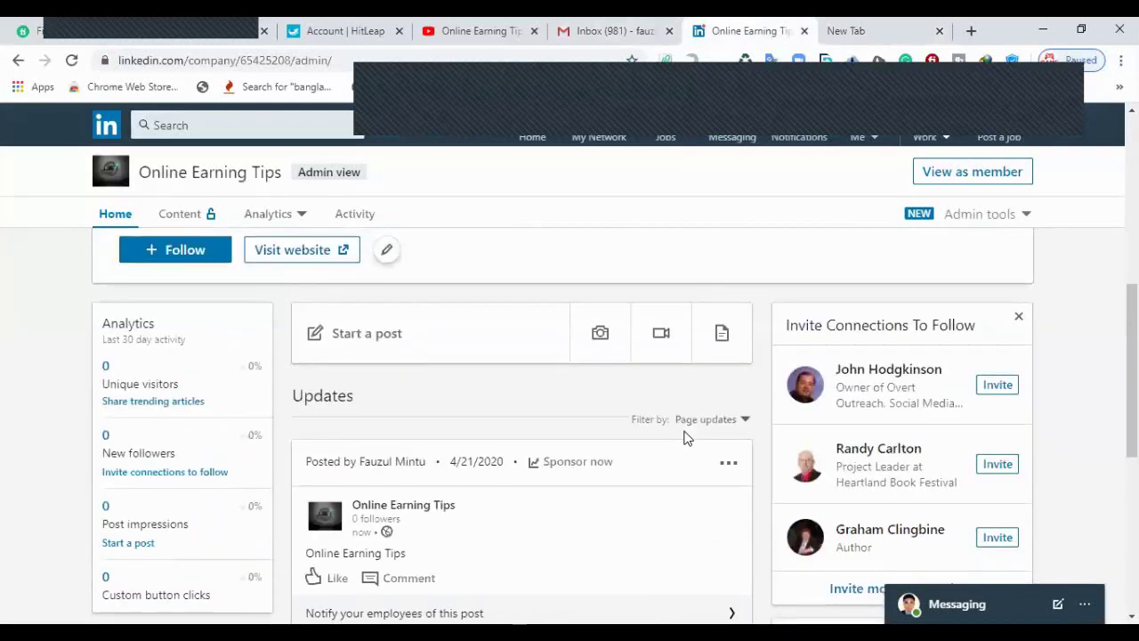
scroll(683, 436, down, 2)
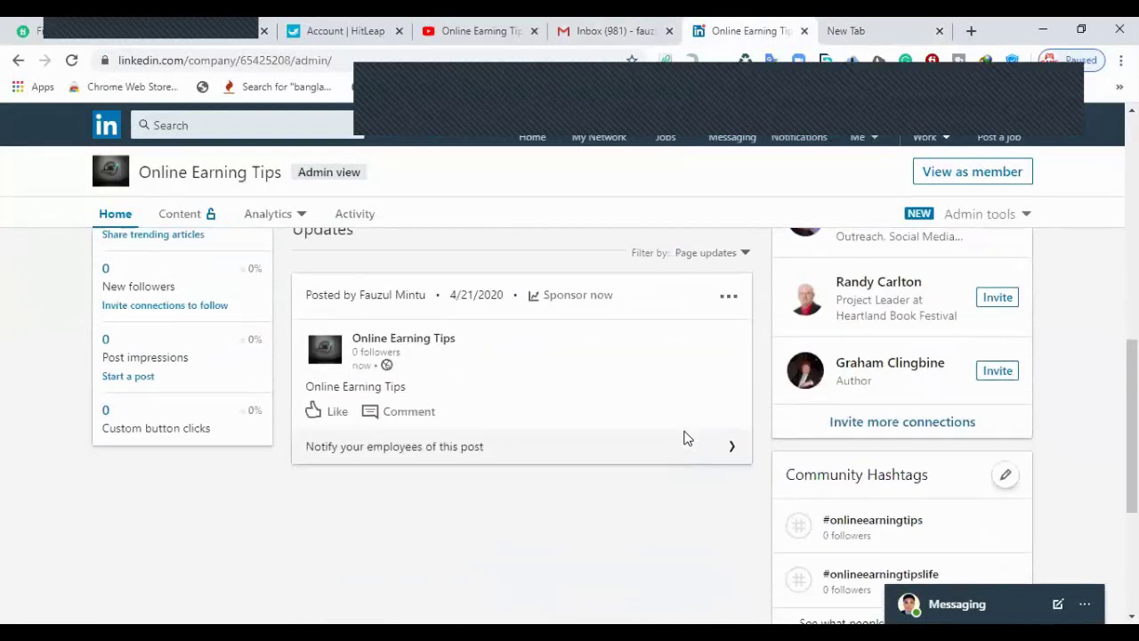
scroll(683, 436, up, 3)
scroll(686, 438, up, 3)
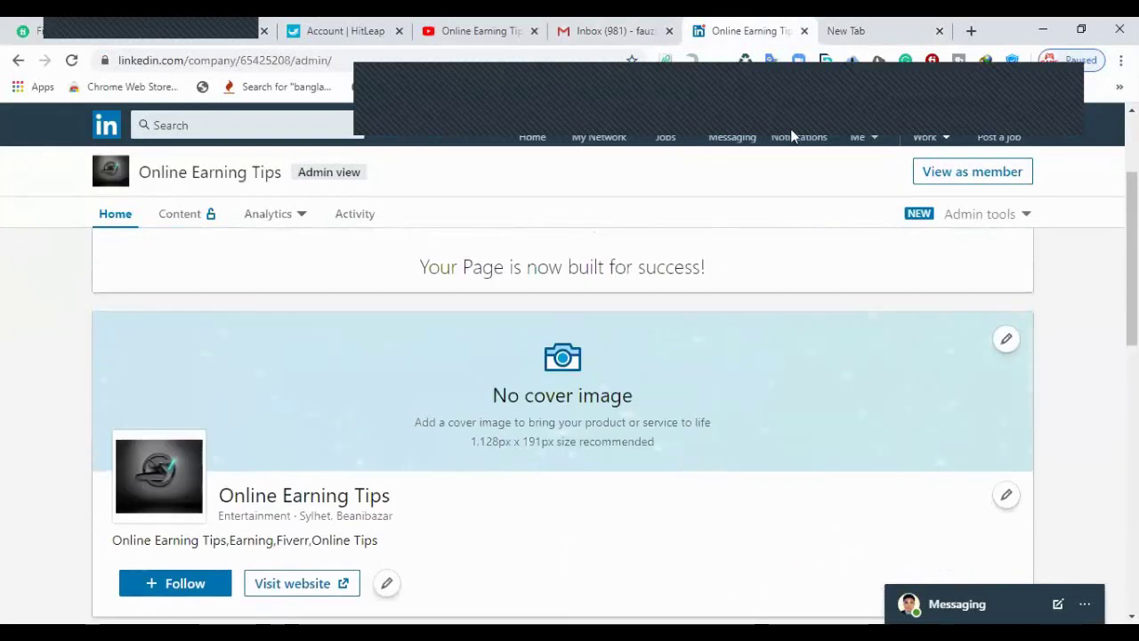
Step: Switch to the blank browser tab and open canva.com
key(ctrl+Tab)
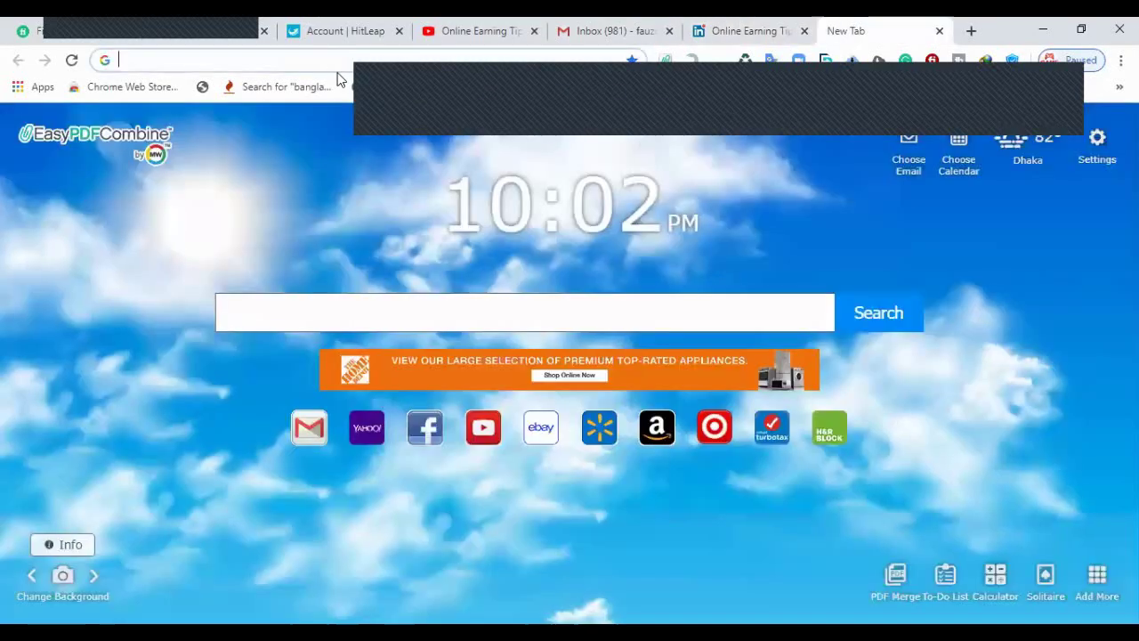
text(canva.com)
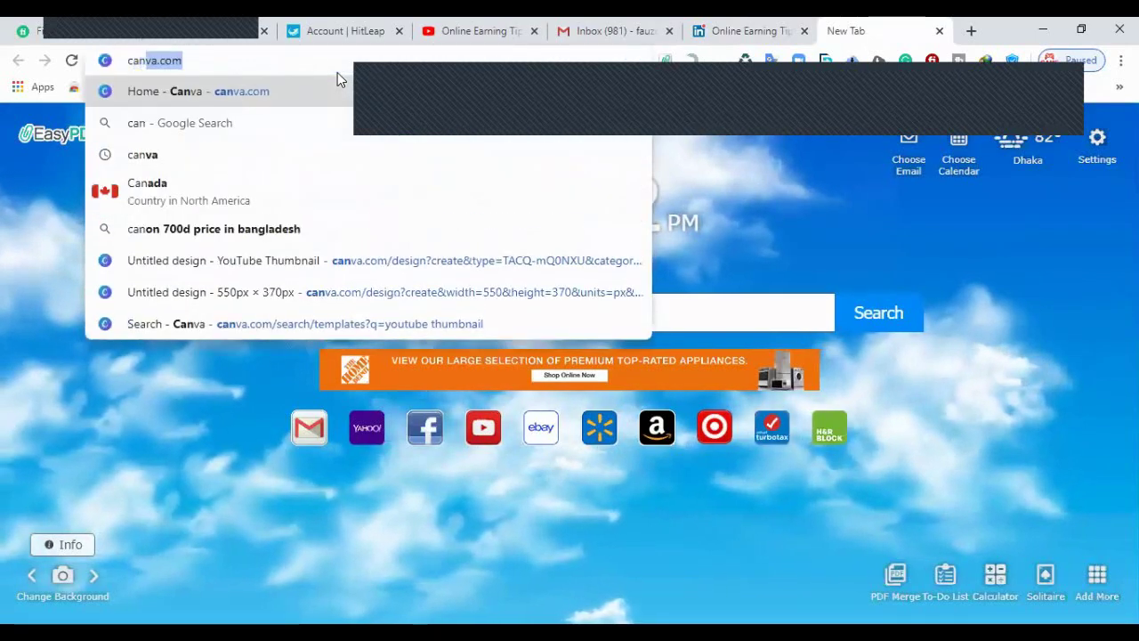
key(Return)
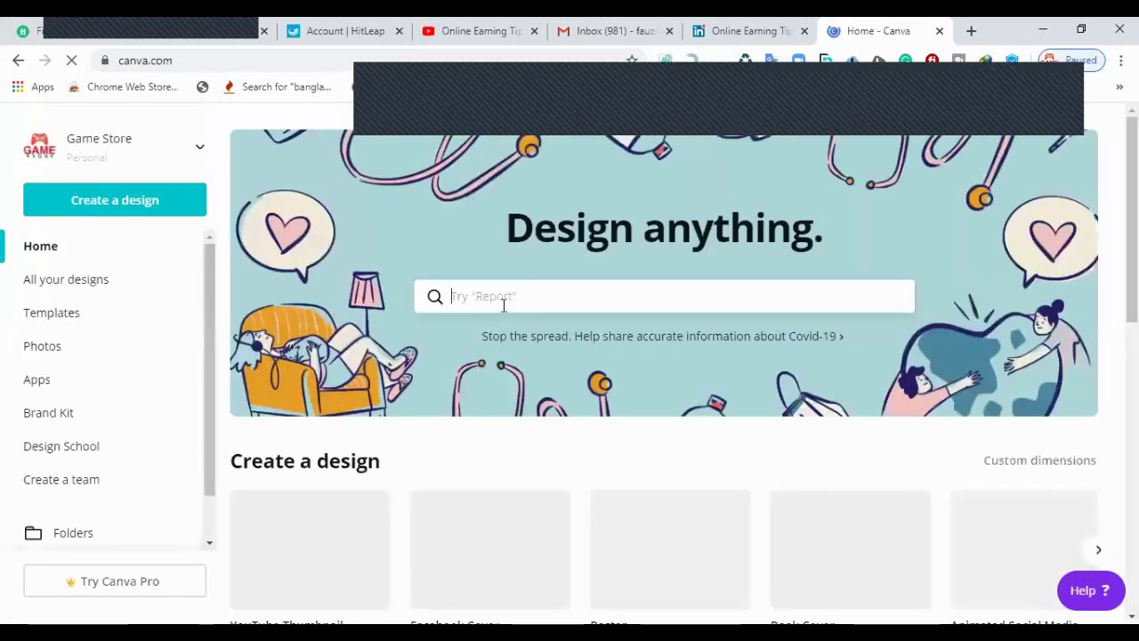
Step: Search Canva for "link", choose the suggested LinkedIn Banner design type and browse its templates
click(503, 302)
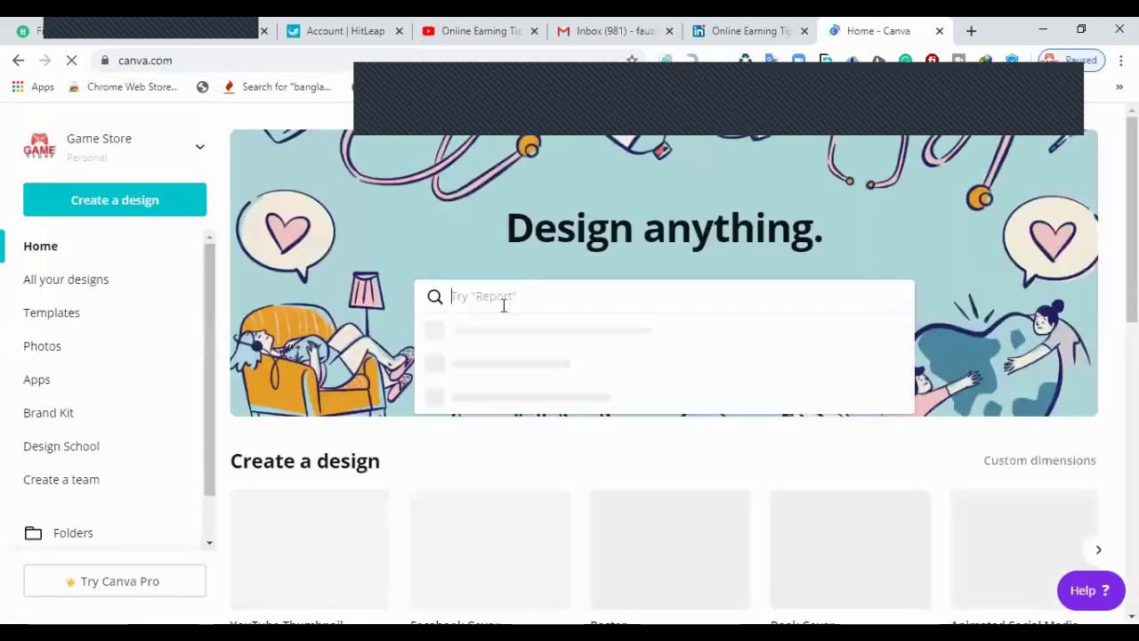
text(l)
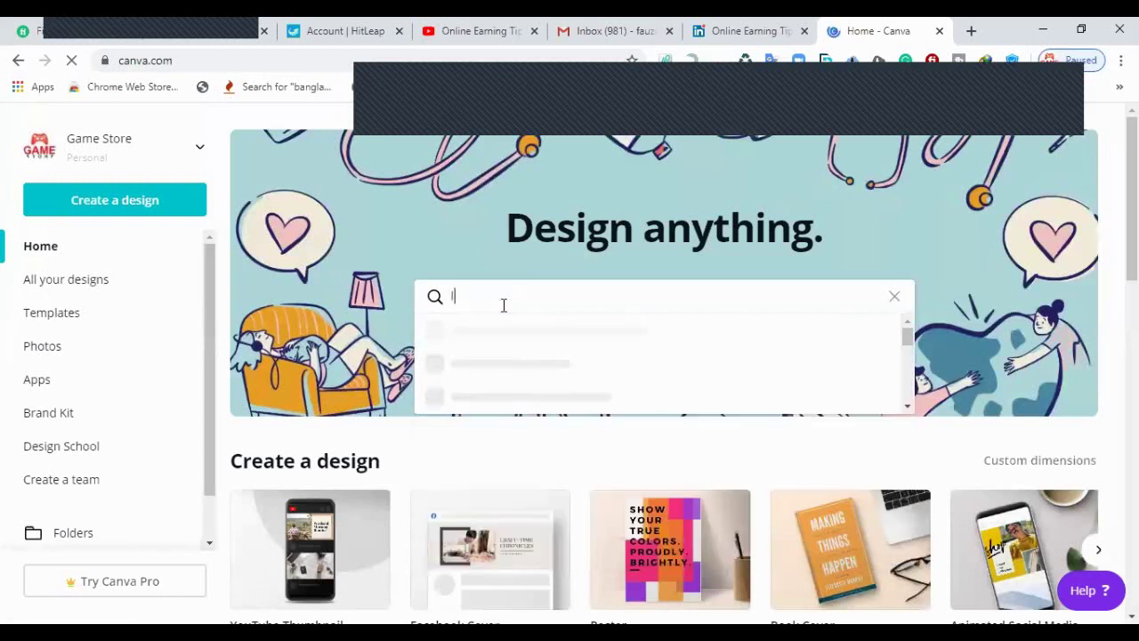
text(ink)
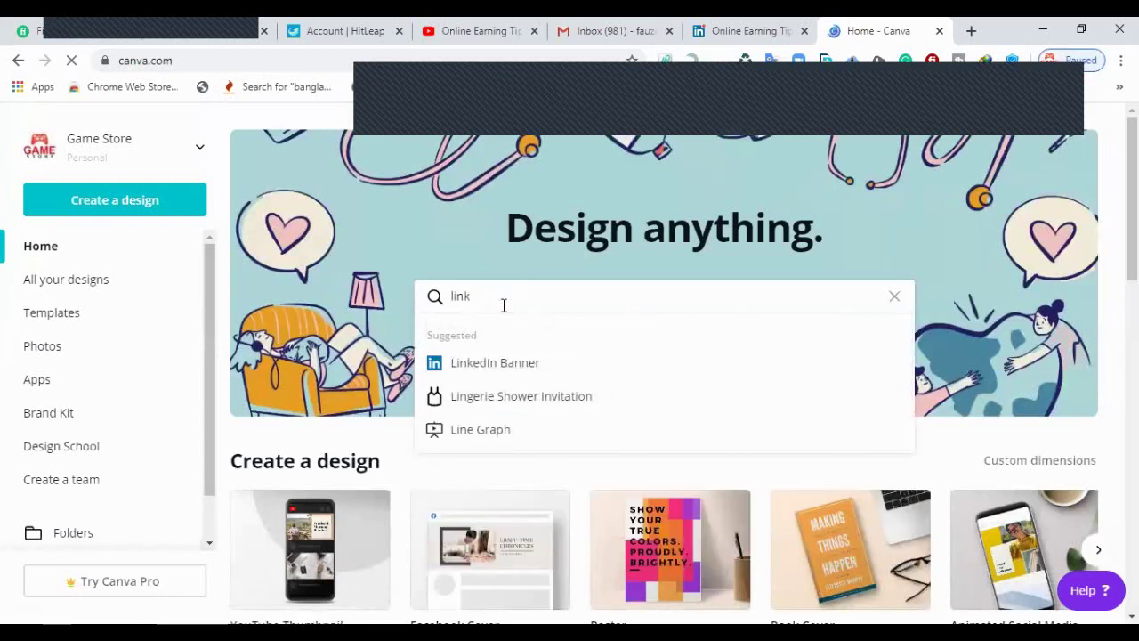
click(487, 366)
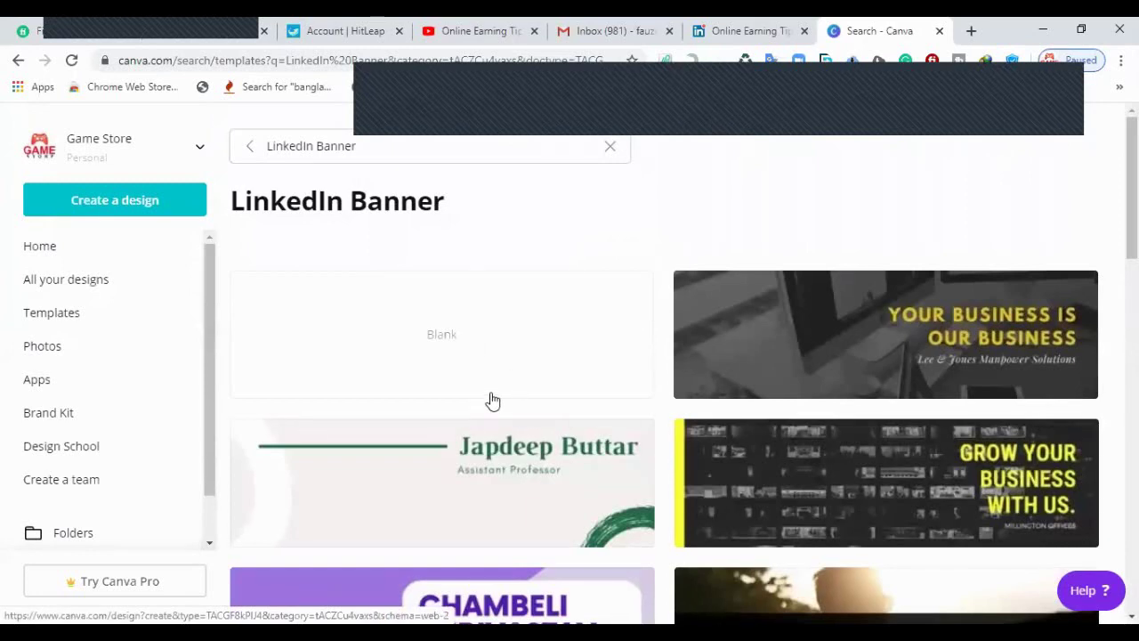
scroll(491, 397, down, 2)
scroll(490, 391, up, 2)
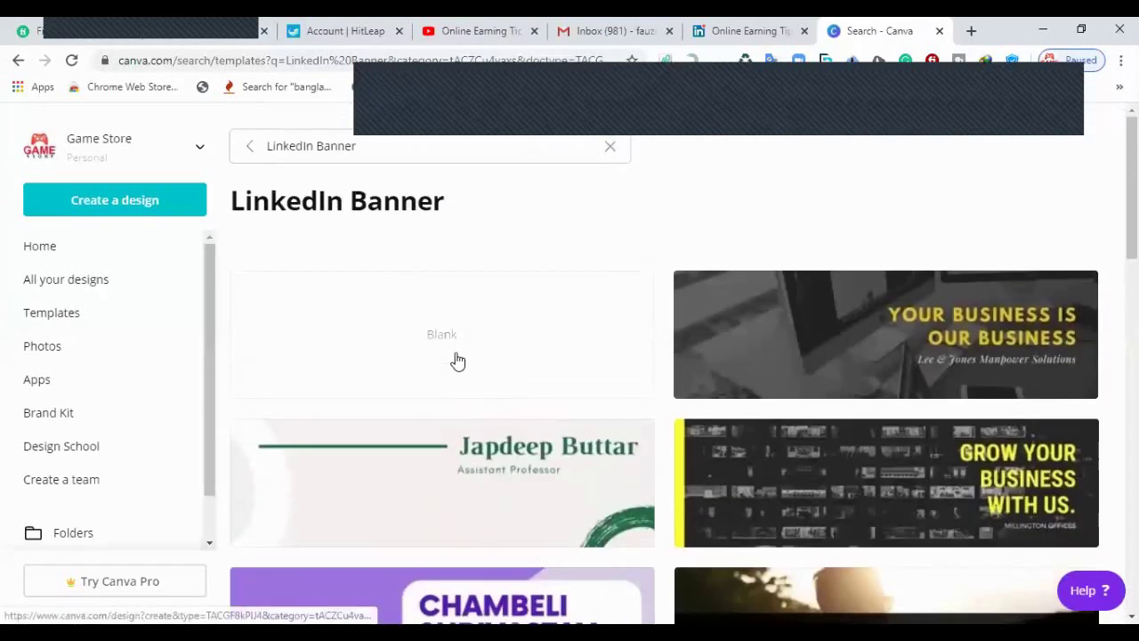
scroll(456, 361, down, 4)
scroll(511, 351, up, 4)
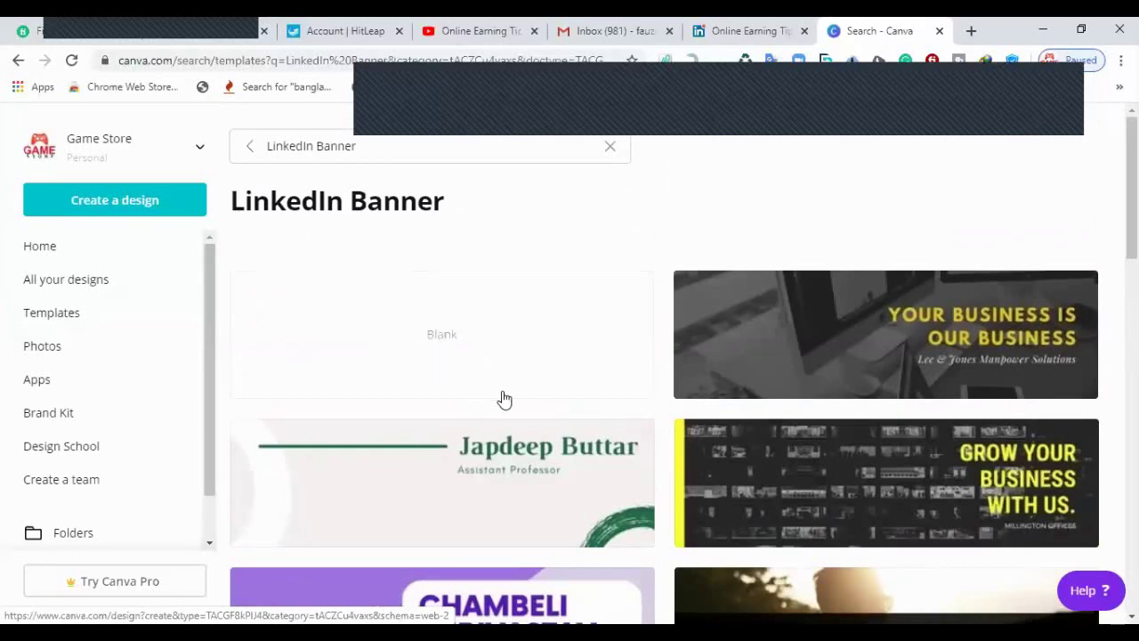
Step: Look through the LinkedIn Banner templates and start a blank banner design
scroll(501, 394, down, 5)
scroll(502, 389, down, 7)
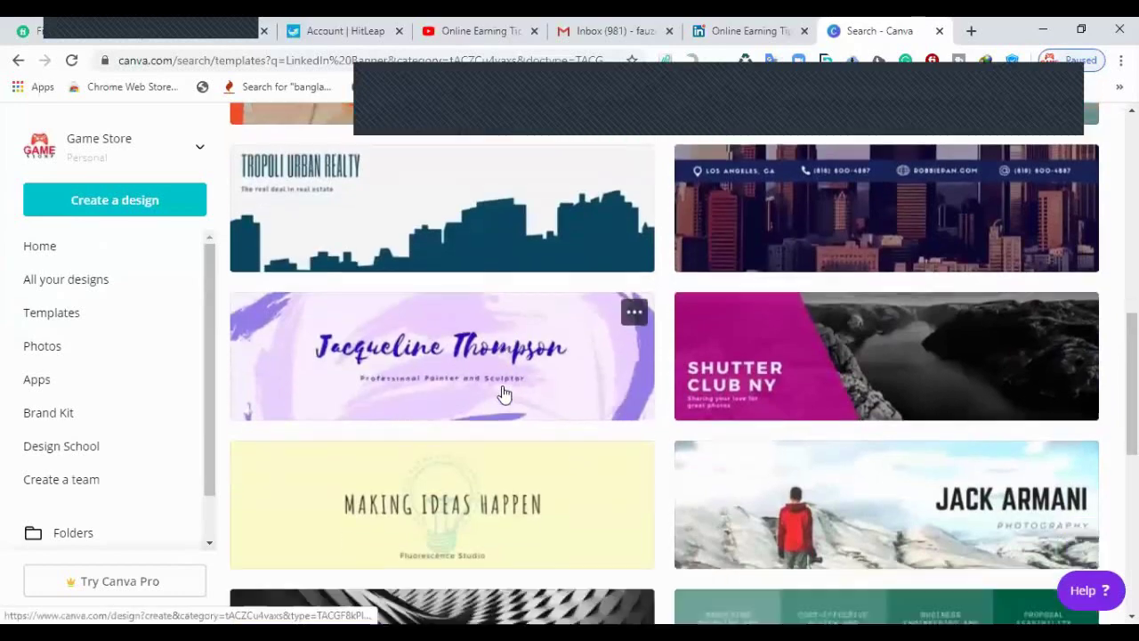
scroll(503, 394, down, 4)
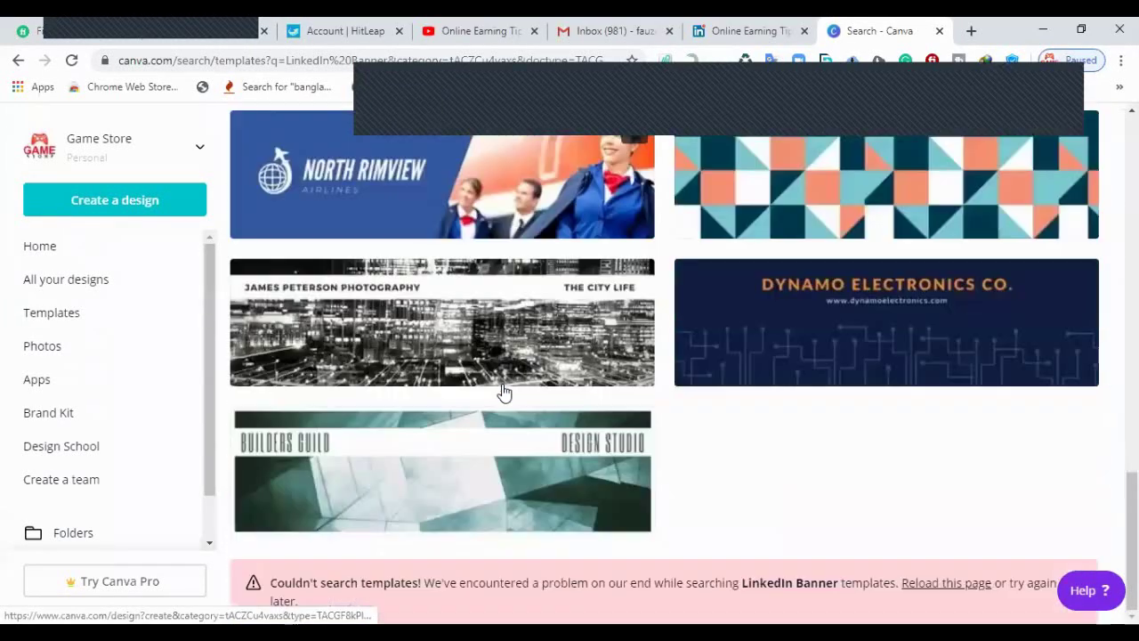
scroll(502, 394, up, 13)
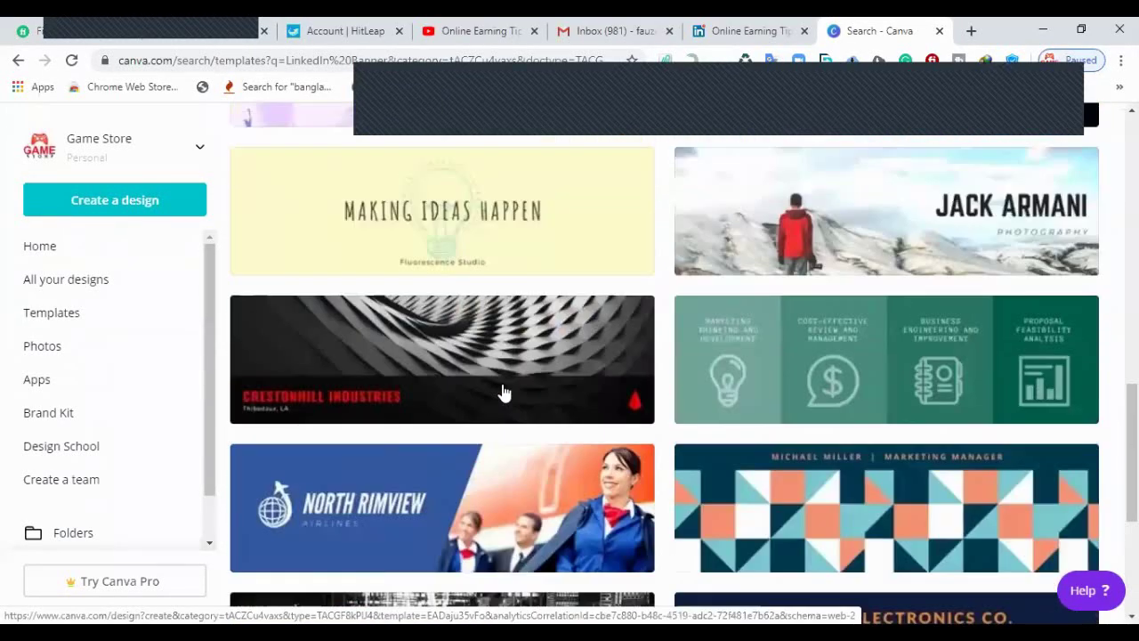
scroll(503, 392, up, 2)
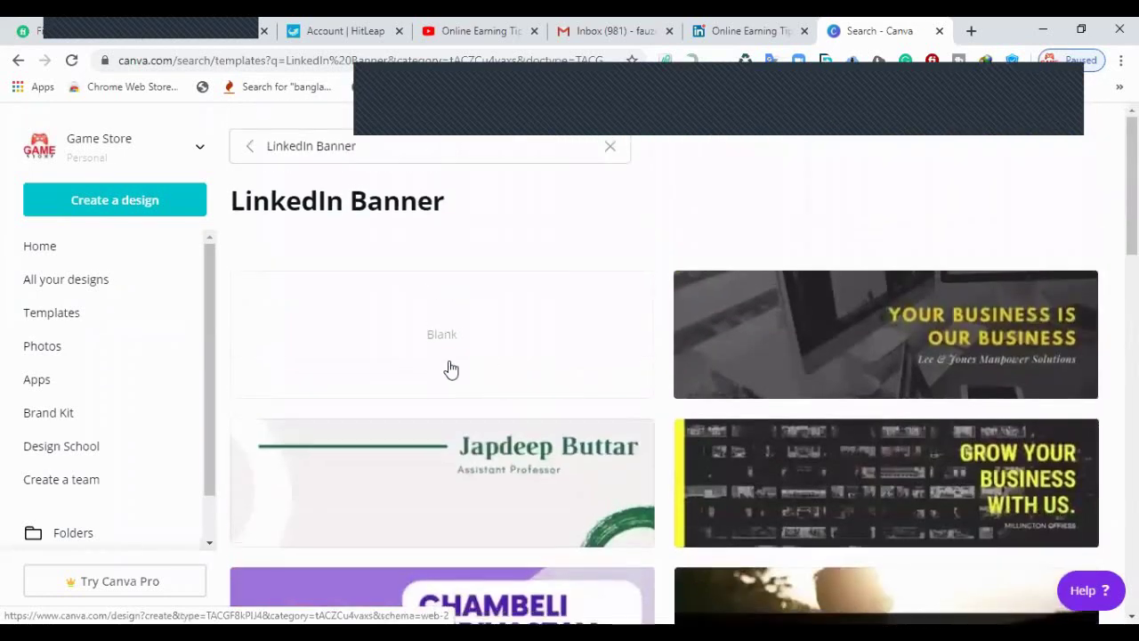
click(449, 369)
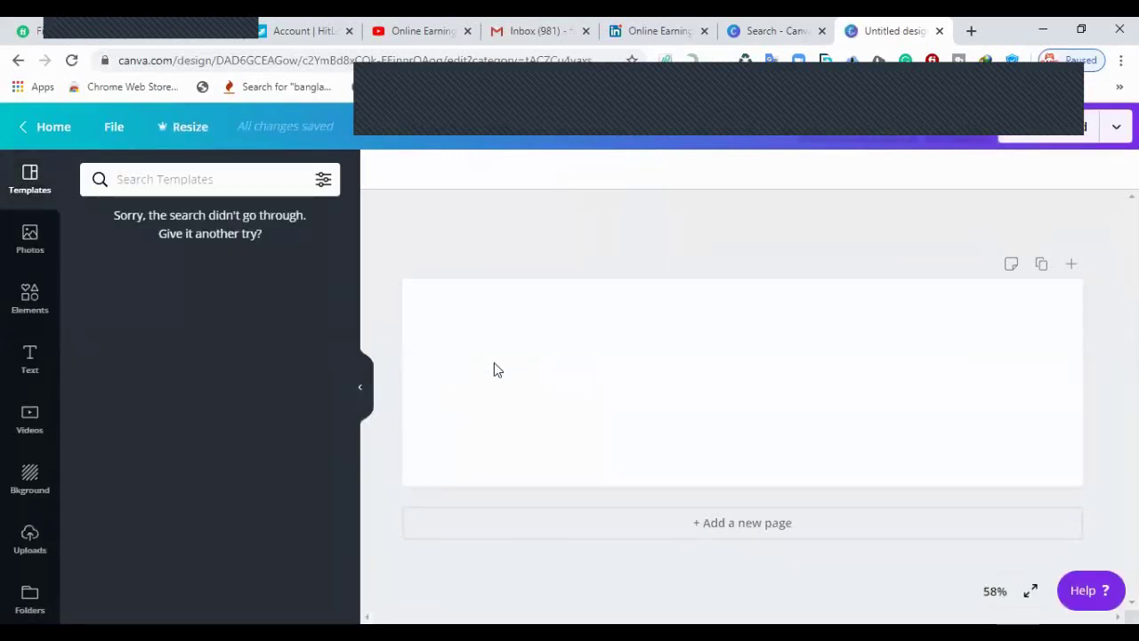
Step: Start an image upload for the banner and look through the Desktop folder for a suitable picture
click(35, 557)
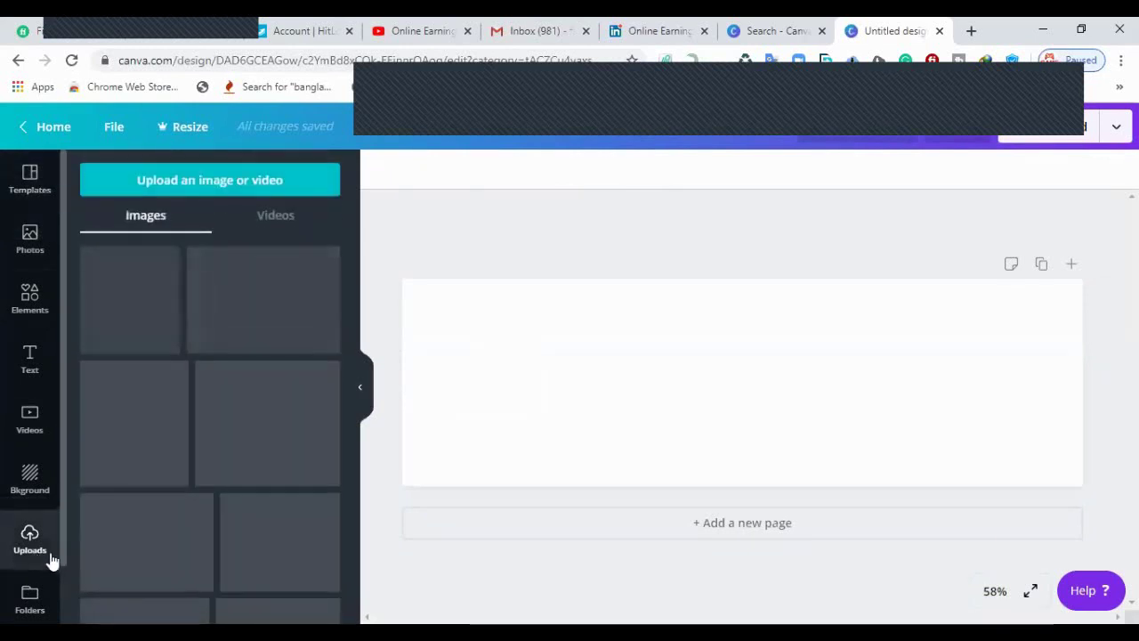
click(184, 184)
scroll(293, 189, down, 5)
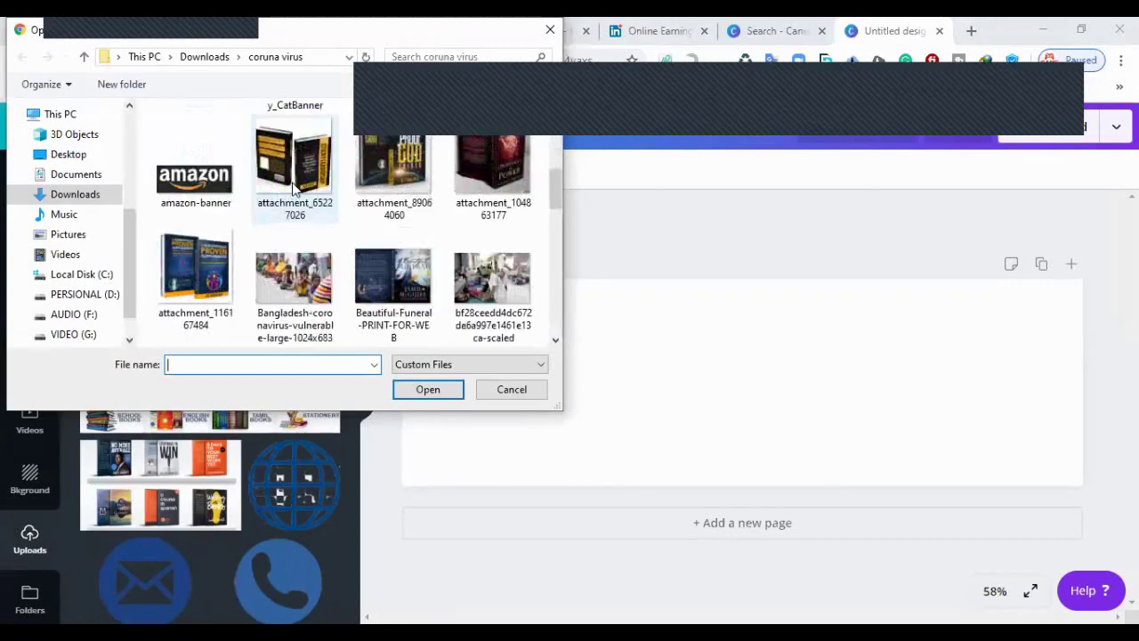
click(63, 114)
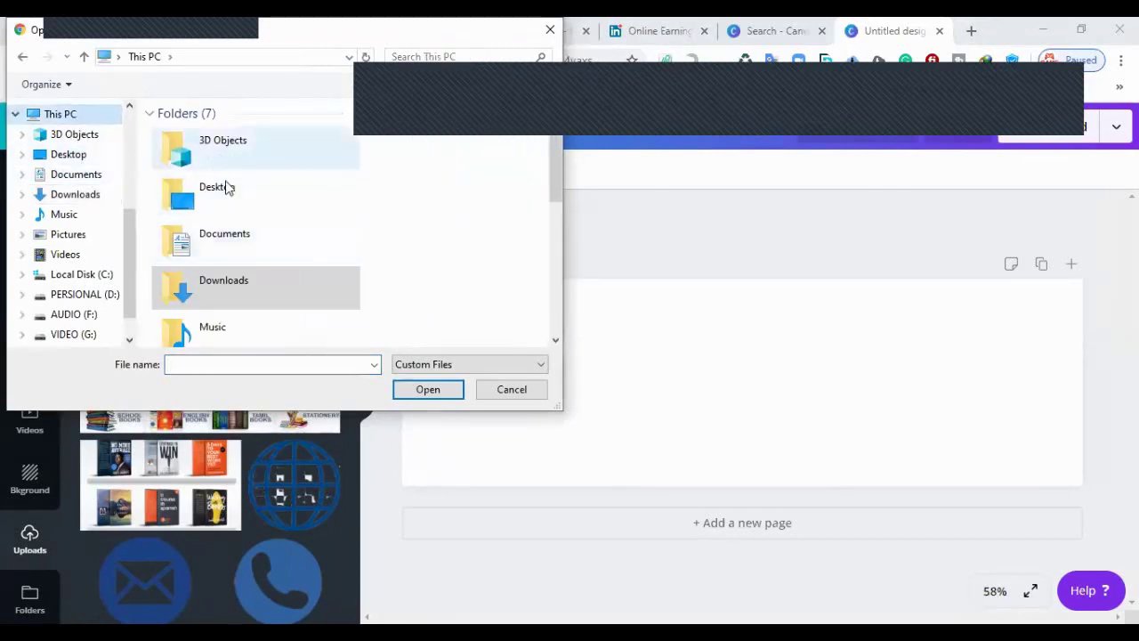
click(223, 194)
double_click(222, 193)
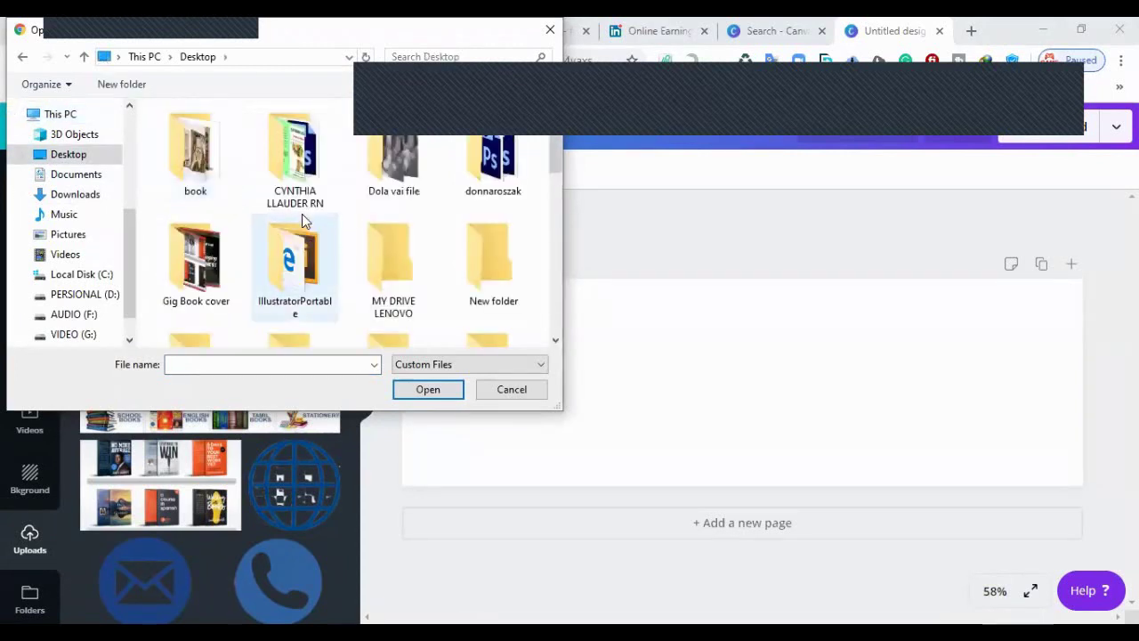
scroll(296, 205, down, 2)
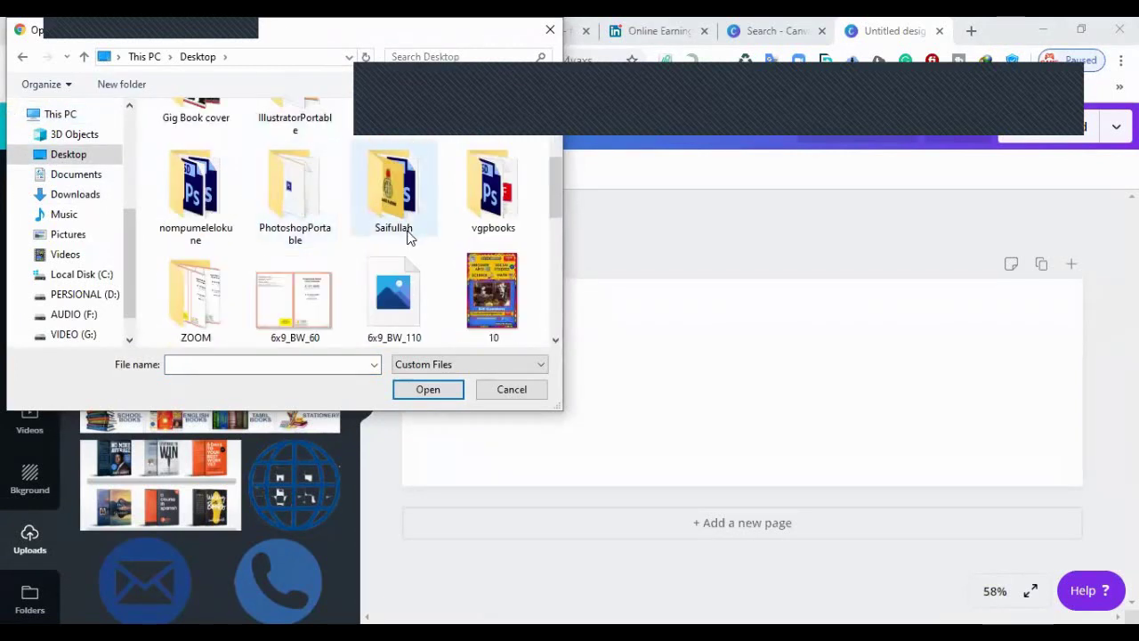
scroll(298, 258, down, 3)
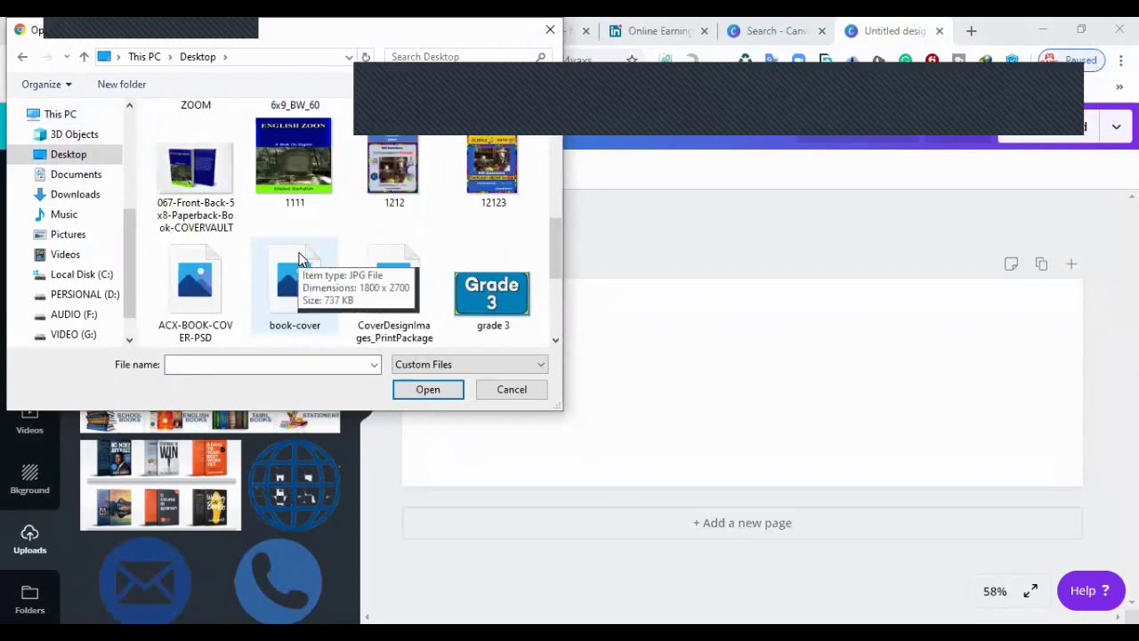
scroll(298, 258, down, 2)
scroll(299, 258, up, 6)
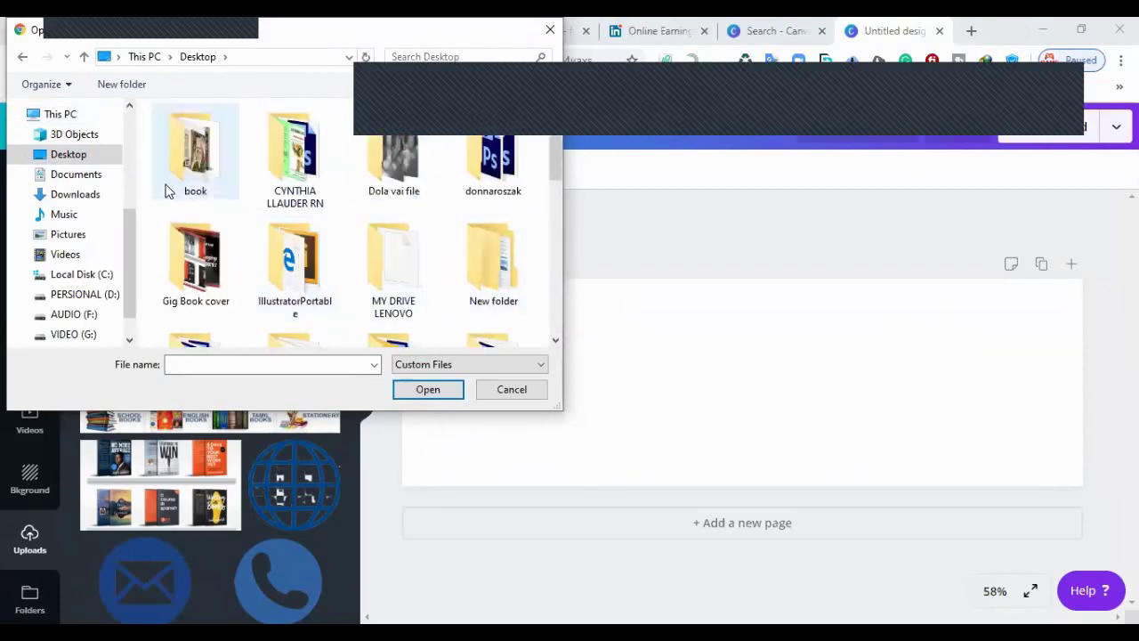
Step: Upload the Untitled-1 image from the BUYER folder in MY FIVERR GIG BANNER, inside the Desktop's MY DRIVE LENOVO folder
click(414, 282)
double_click(414, 275)
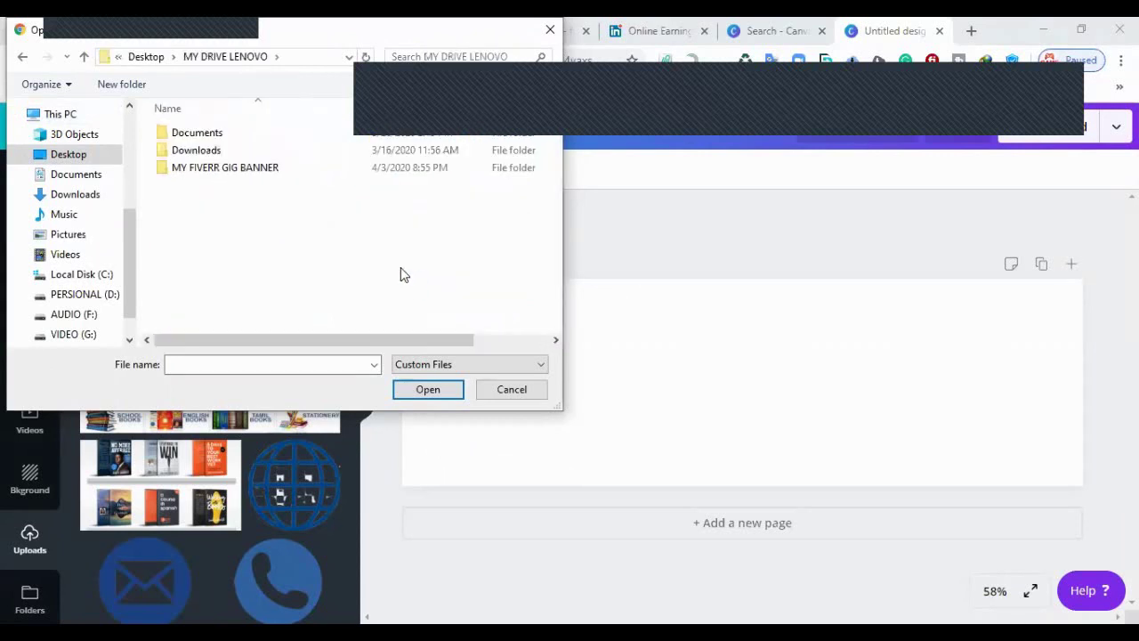
double_click(211, 169)
scroll(265, 190, down, 1)
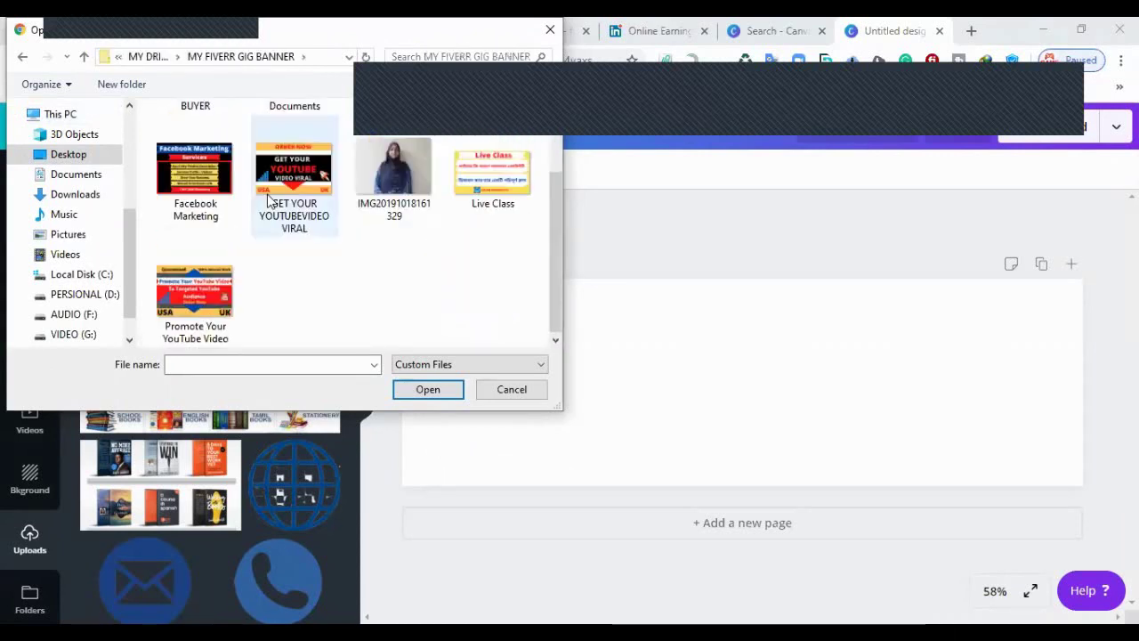
scroll(267, 201, up, 1)
double_click(198, 160)
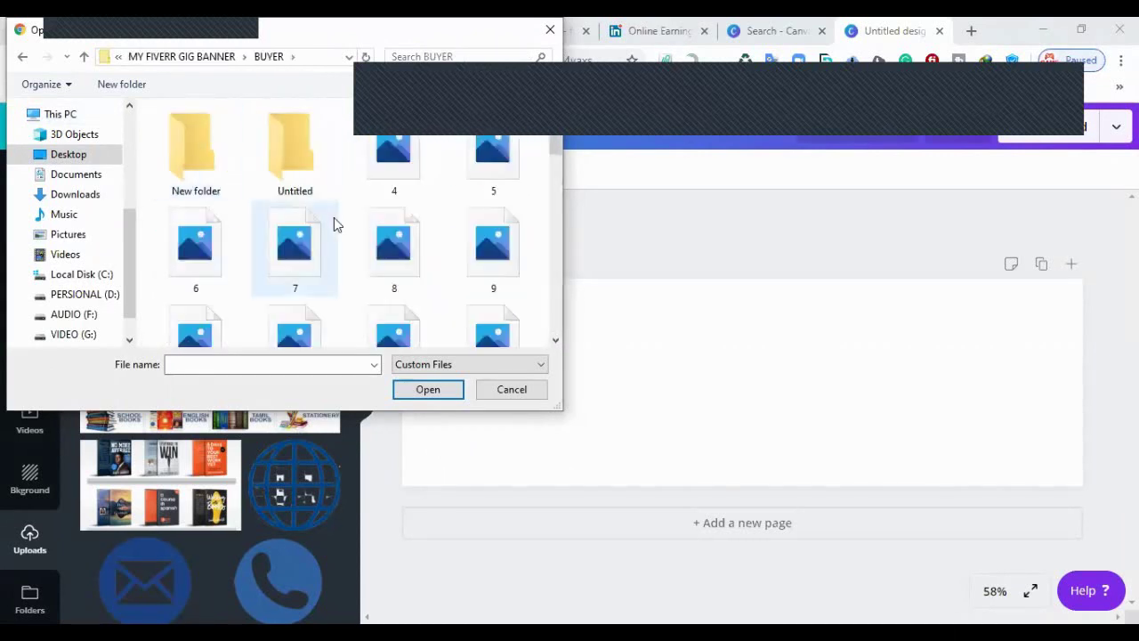
scroll(334, 223, down, 5)
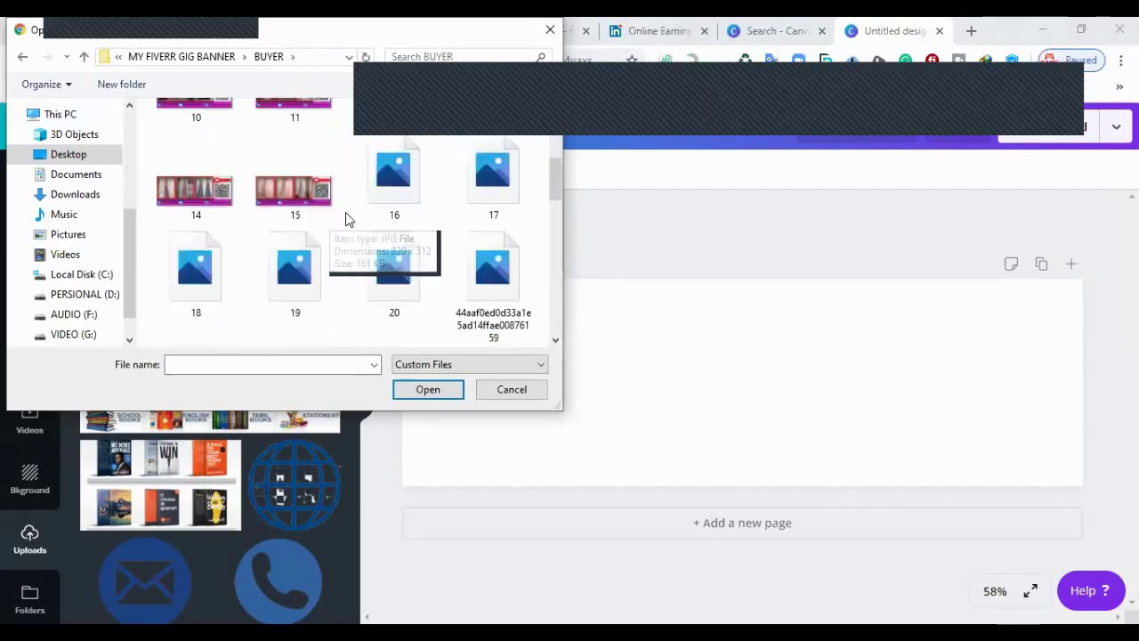
scroll(347, 220, down, 2)
scroll(347, 220, up, 6)
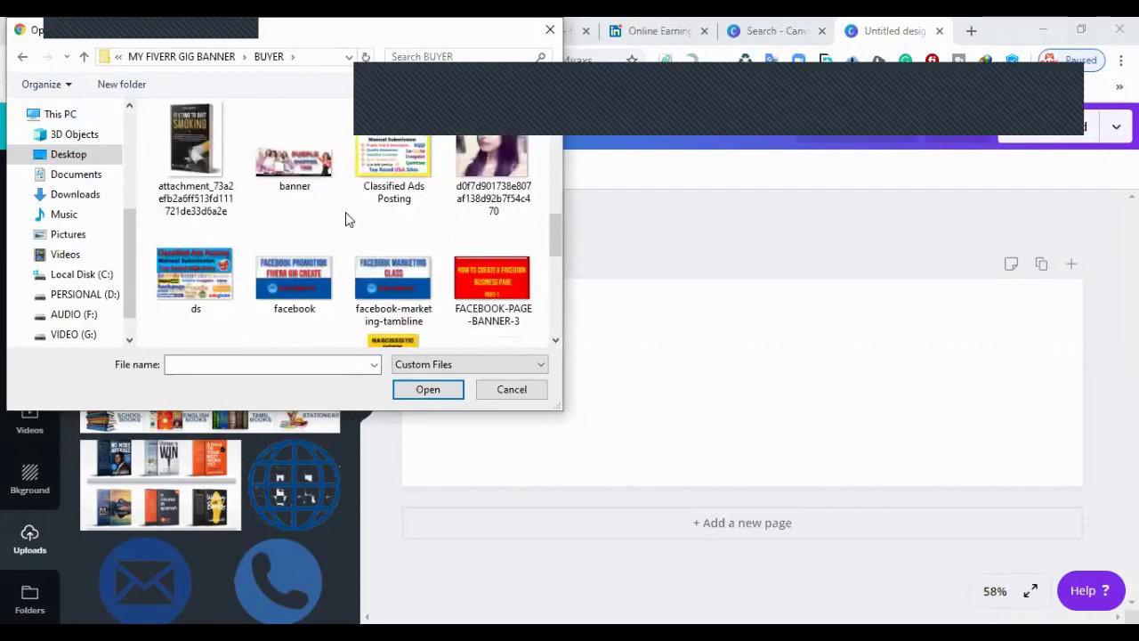
scroll(347, 220, down, 8)
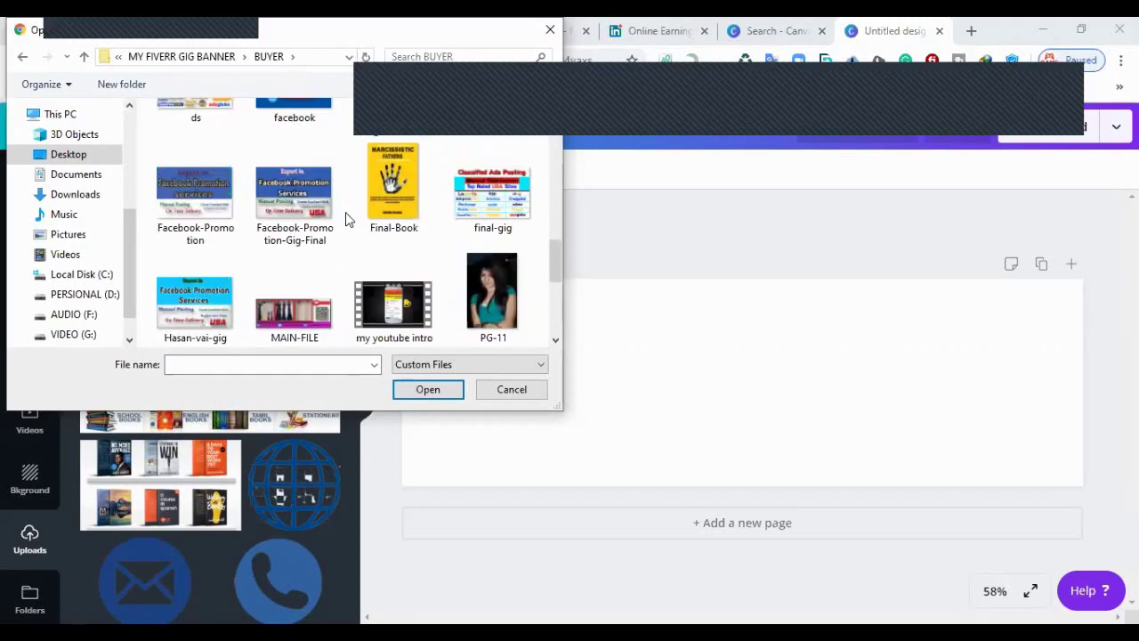
click(399, 215)
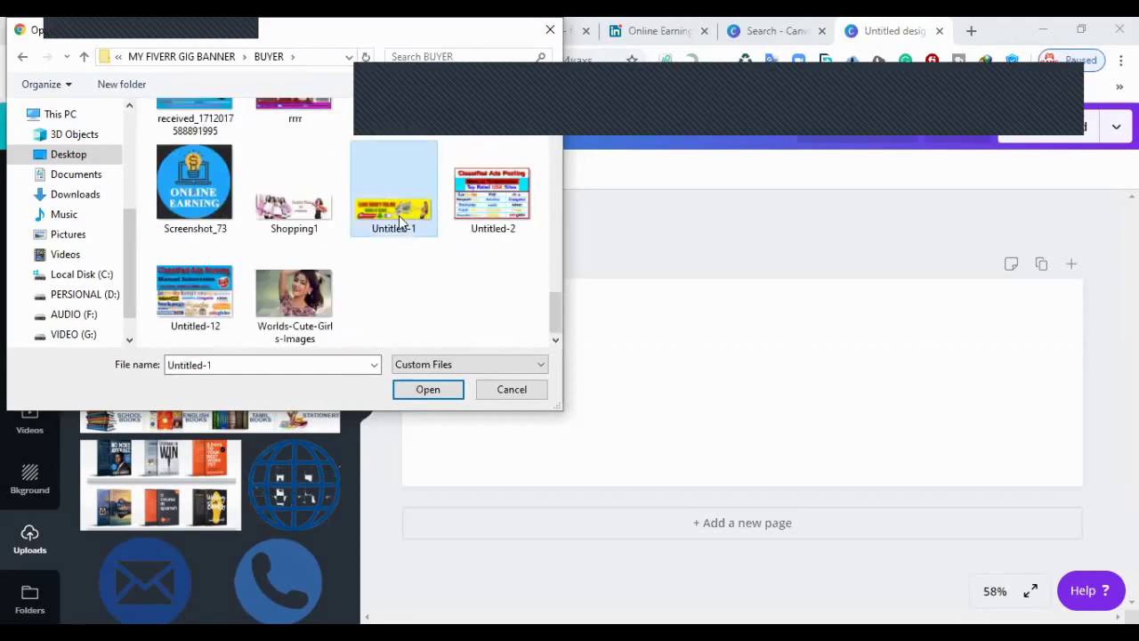
double_click(397, 213)
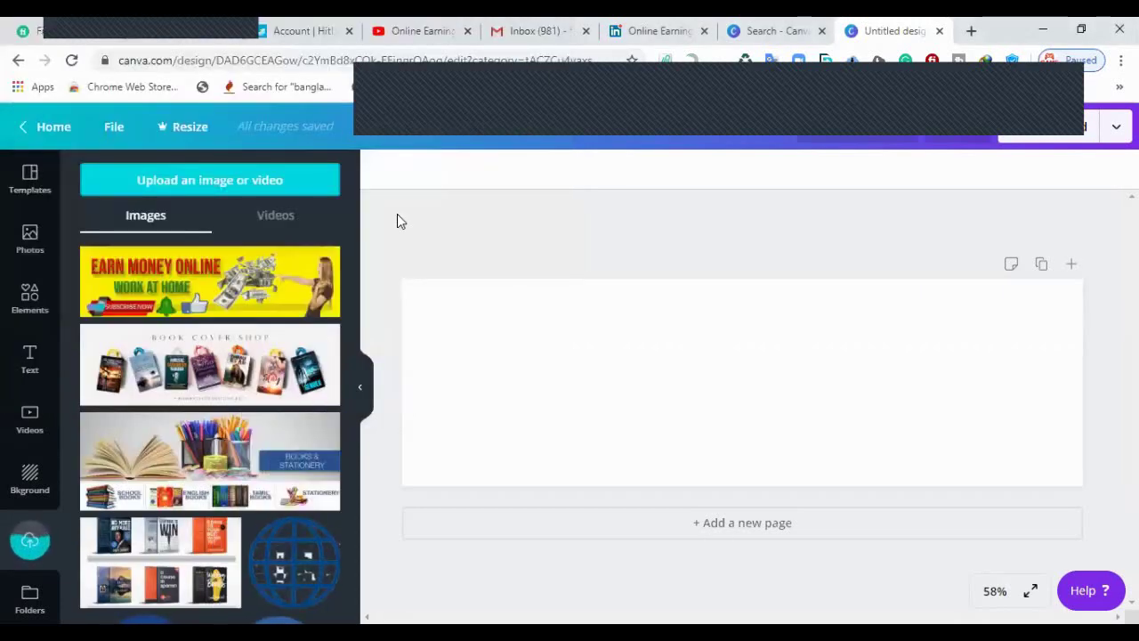
Step: Place the uploaded "EARN MONEY ONLINE" image on the blank banner and resize it to fill the whole page
click(244, 283)
drag(681, 388, 567, 392)
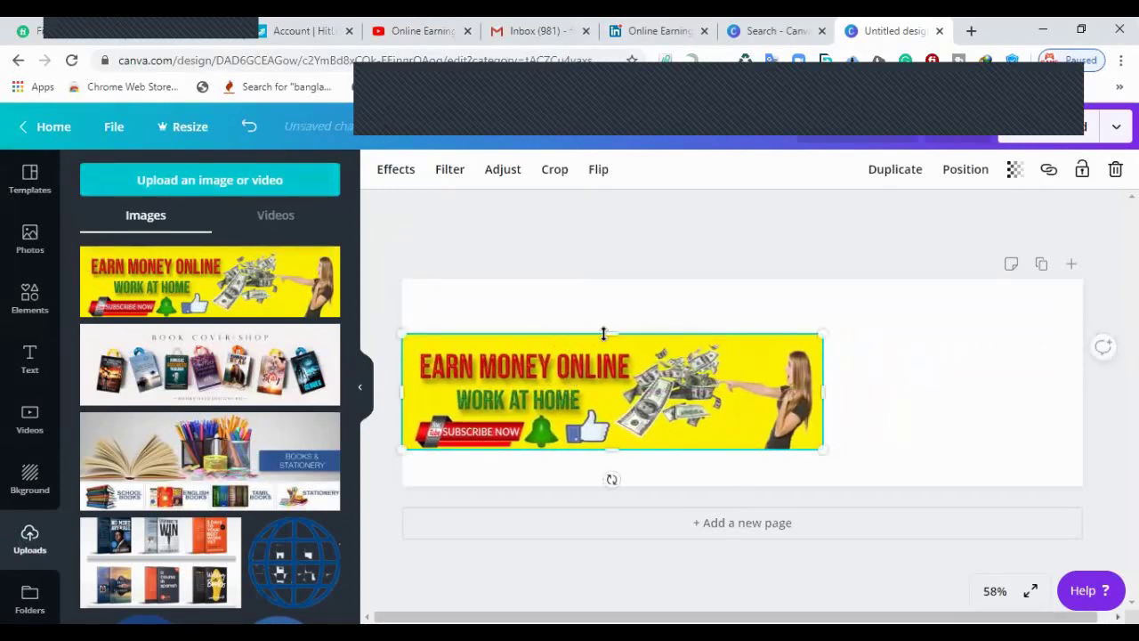
drag(614, 296, 618, 280)
drag(552, 345, 758, 340)
mouse_move(819, 449)
mouse_down()
mouse_move(827, 496)
mouse_move(828, 461)
mouse_up()
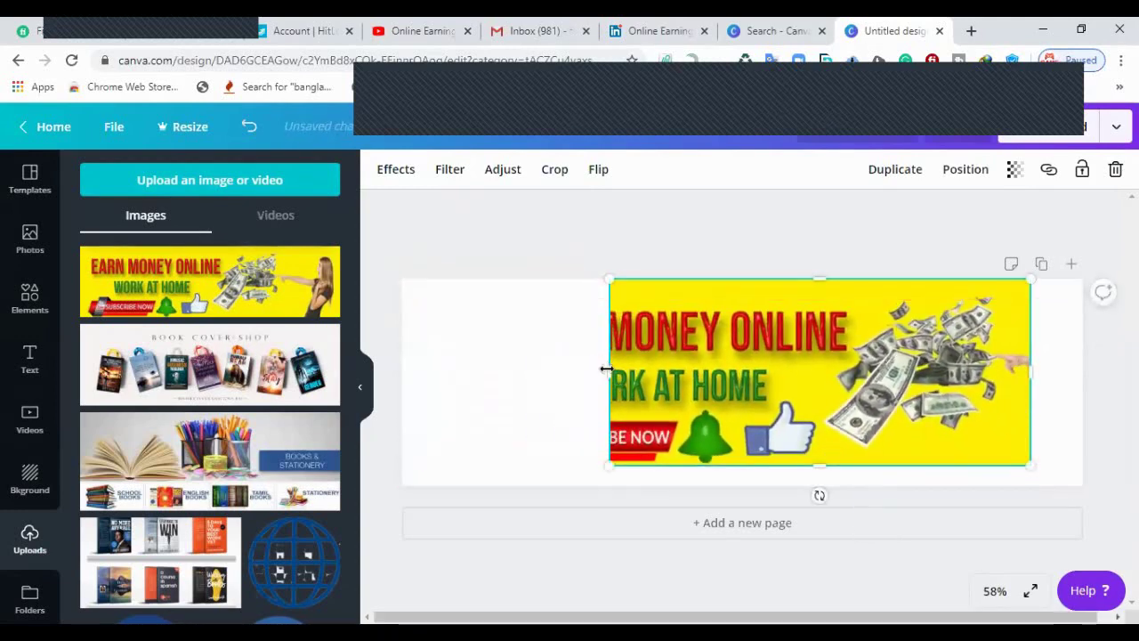
drag(605, 368, 402, 381)
drag(1034, 378, 1082, 374)
drag(741, 464, 743, 486)
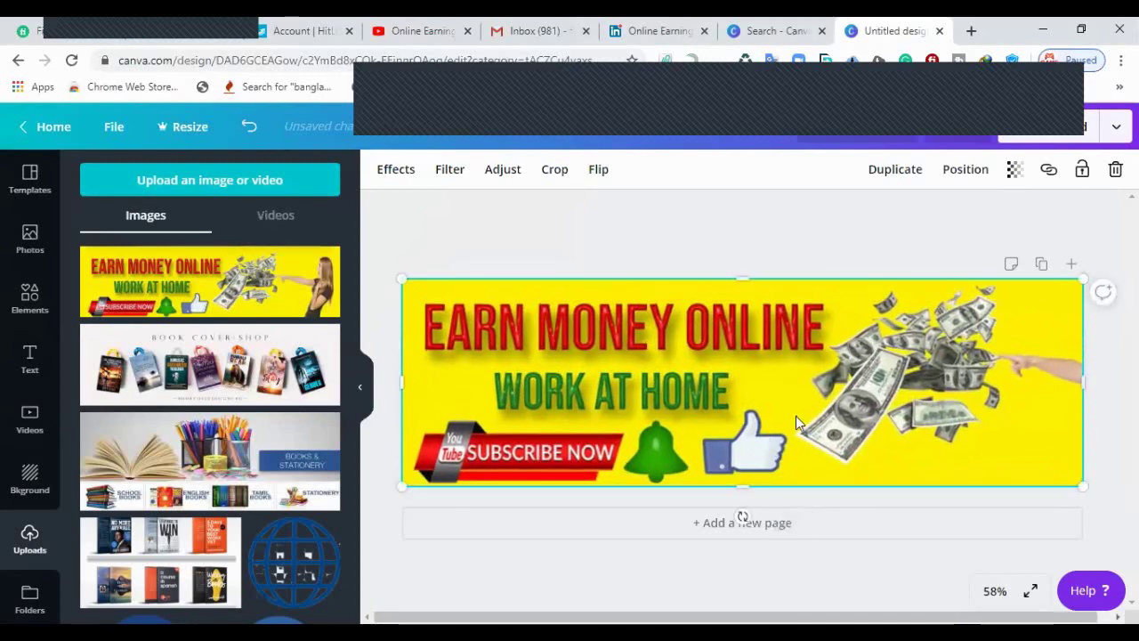
Step: Download the banner as a PNG and save it as Untitled design (12) in the Downloads folder
click(1046, 132)
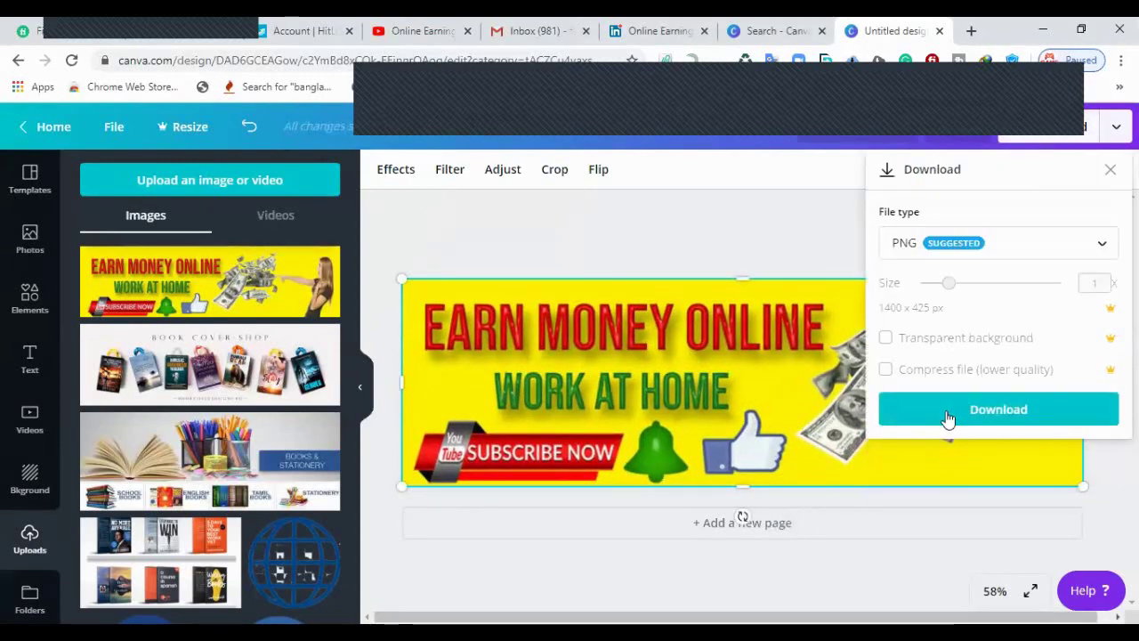
click(946, 408)
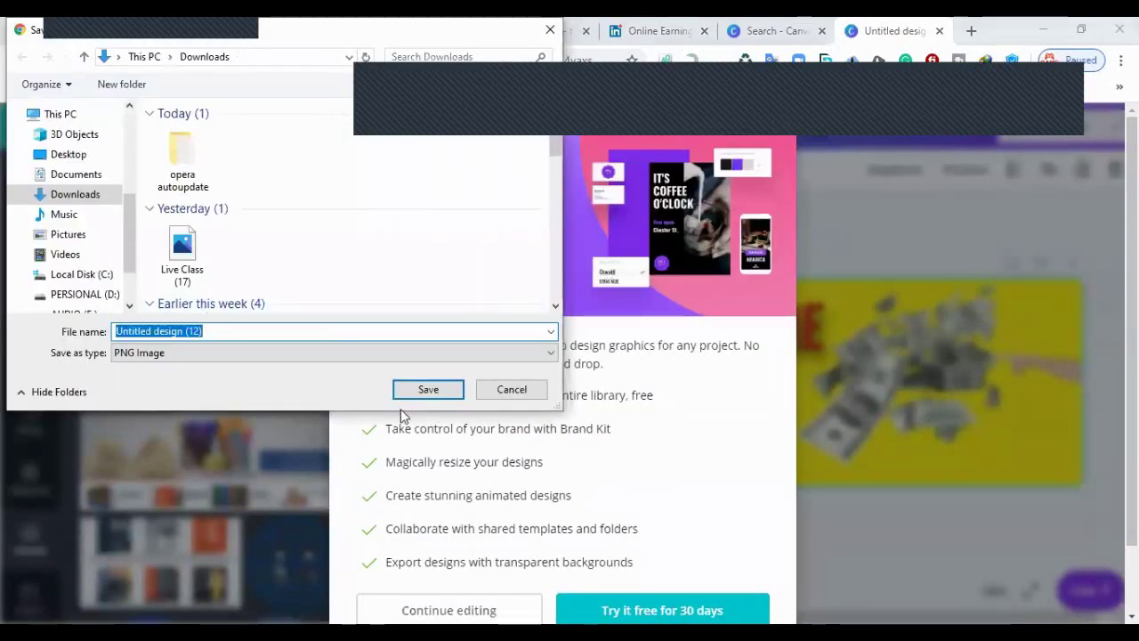
click(418, 396)
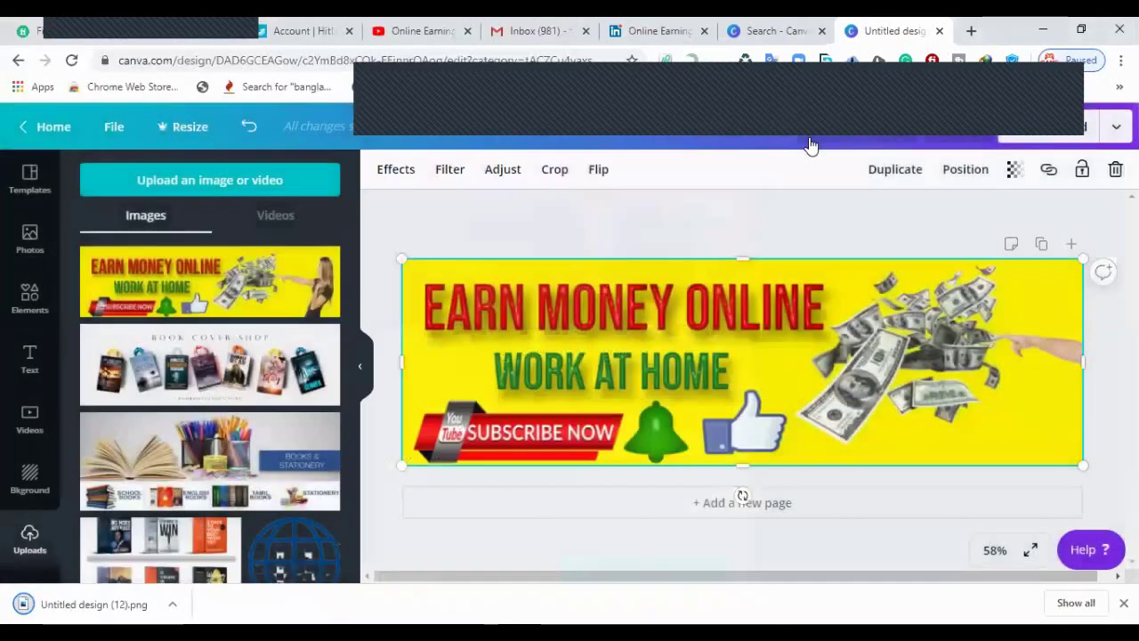
Step: Switch to the LinkedIn company page and upload Untitled design (12) from Downloads as its cover image
click(832, 126)
click(668, 30)
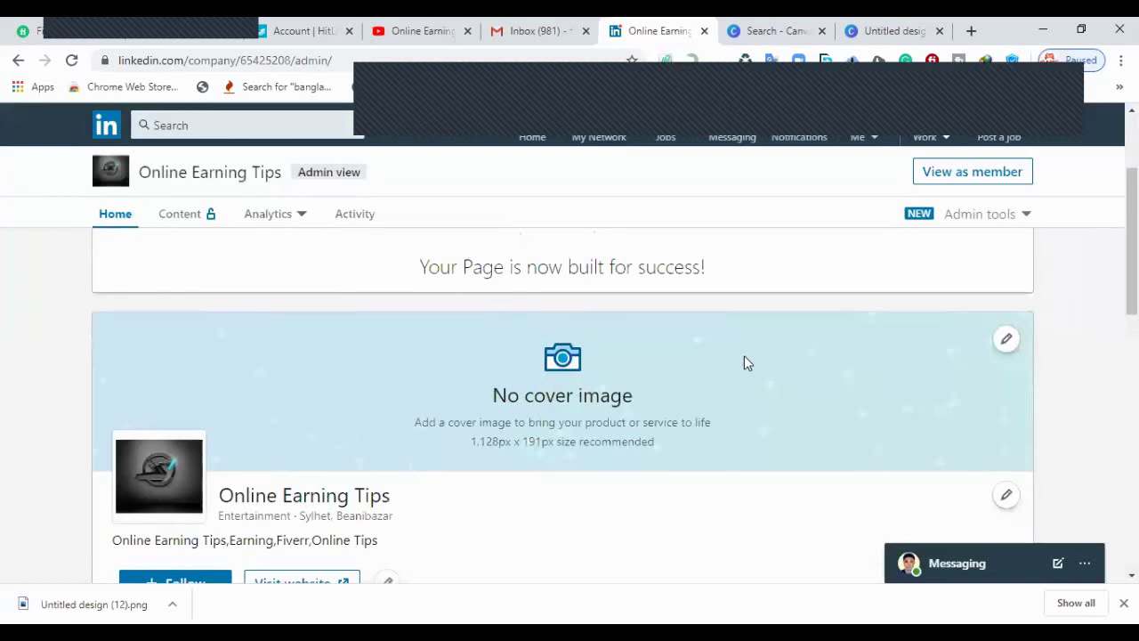
click(1008, 341)
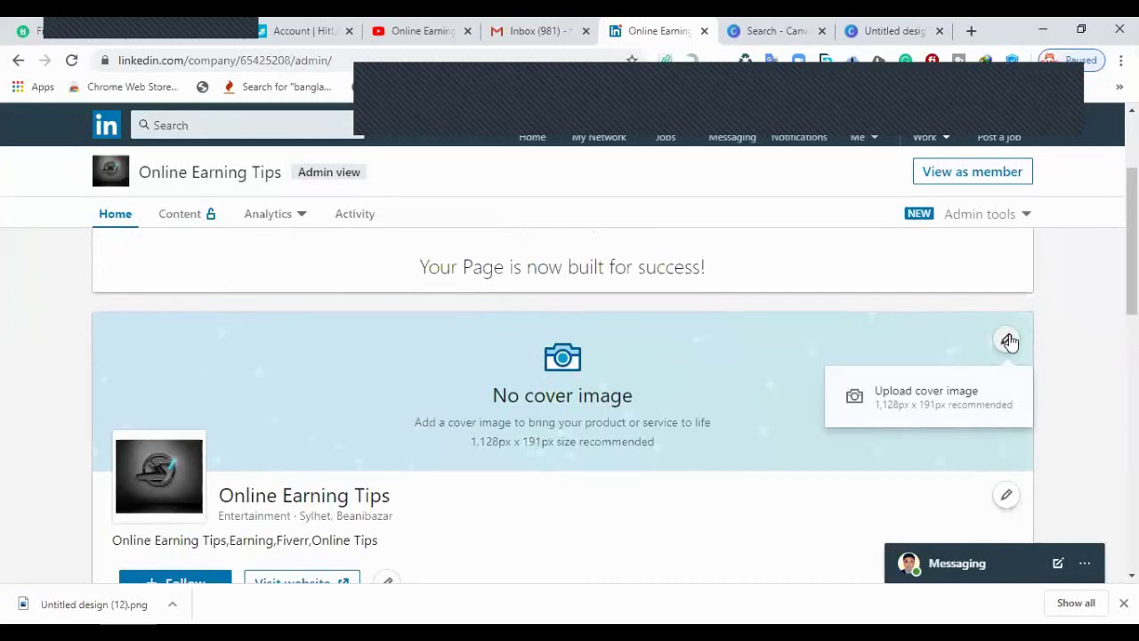
click(929, 400)
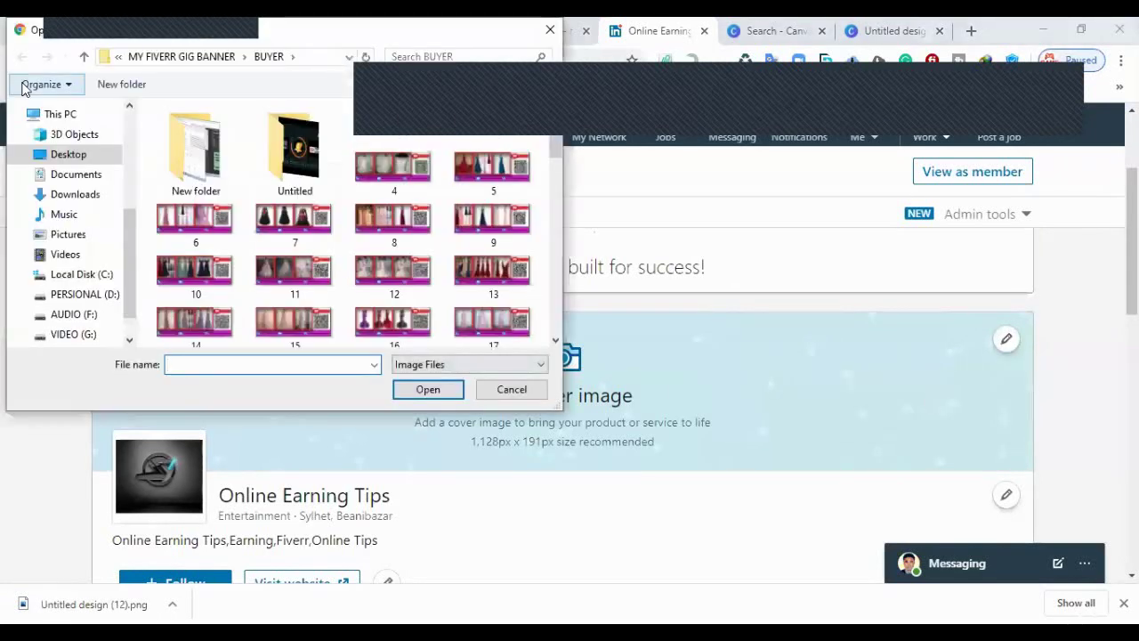
click(74, 199)
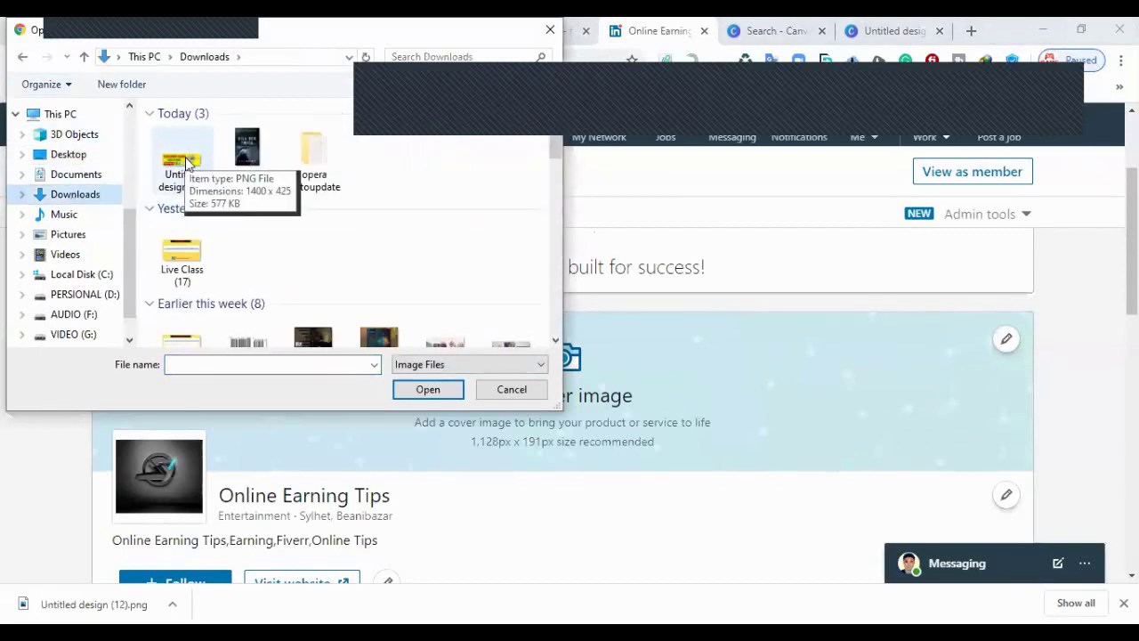
click(182, 167)
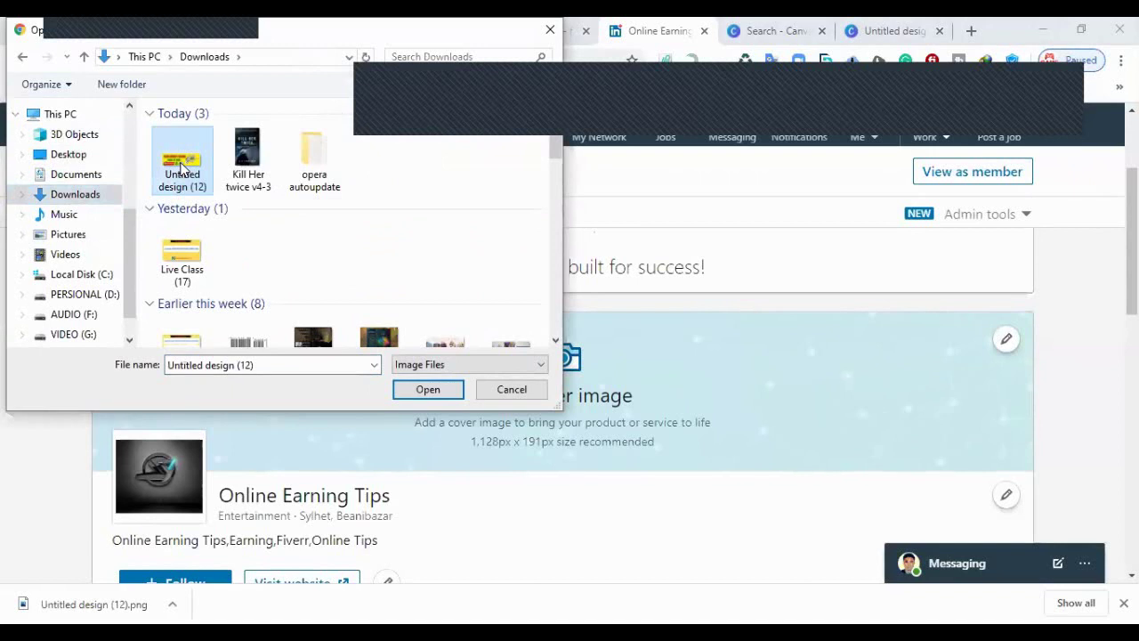
click(425, 389)
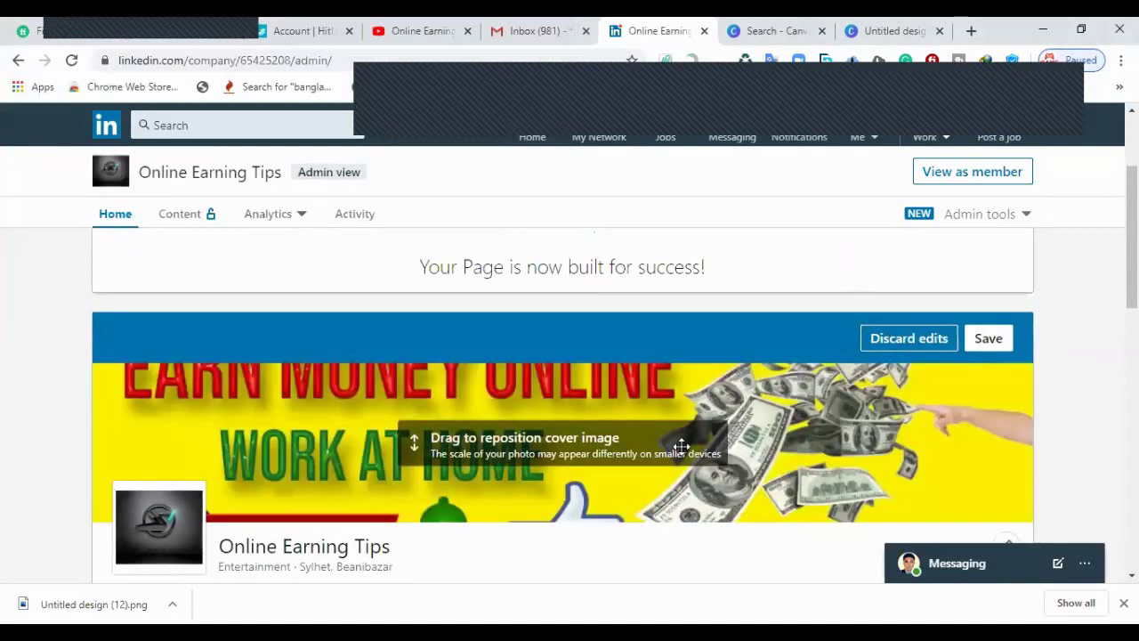
Step: Reposition the cover image so "EARN MONEY ONLINE" and "WORK AT HOME" both show fully, save it, and dismiss the notification
drag(672, 407, 696, 351)
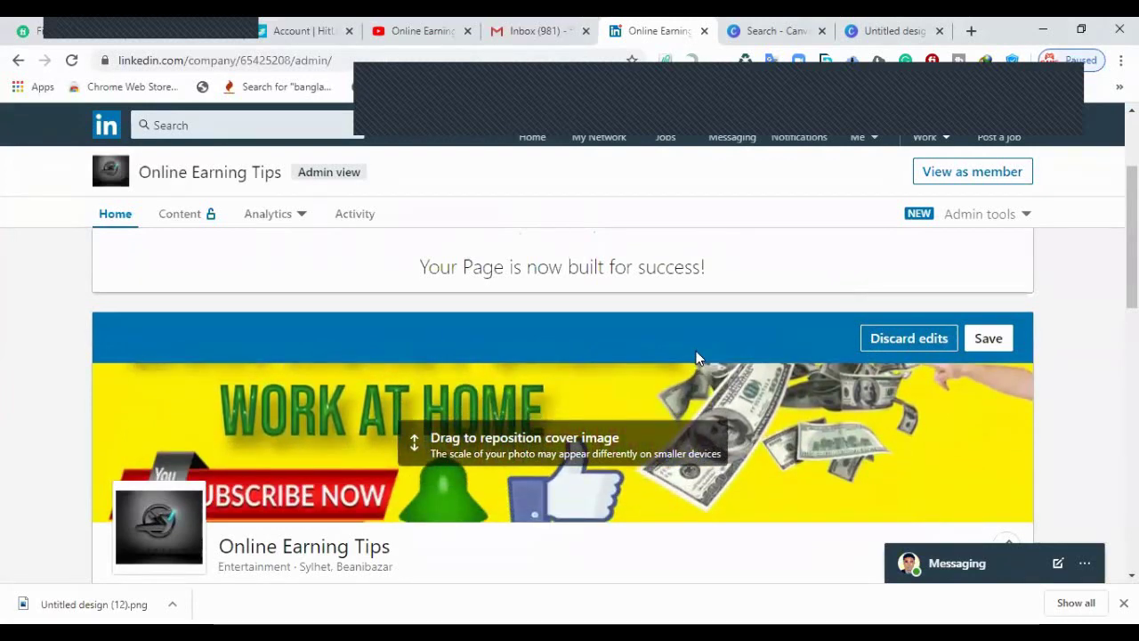
drag(675, 406, 678, 382)
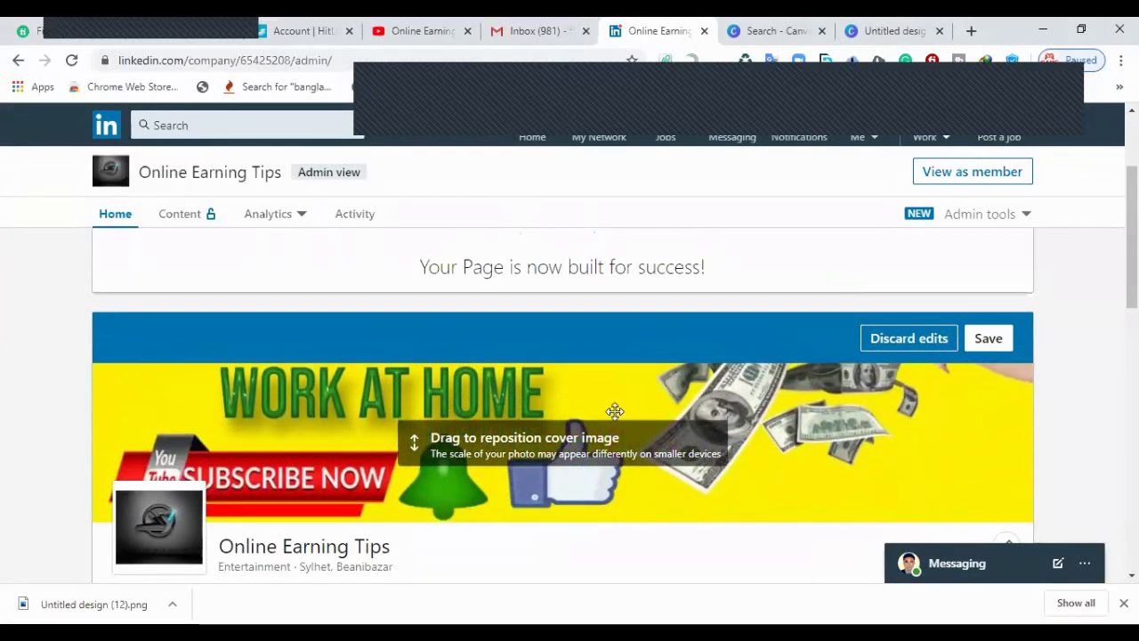
scroll(622, 397, up, 2)
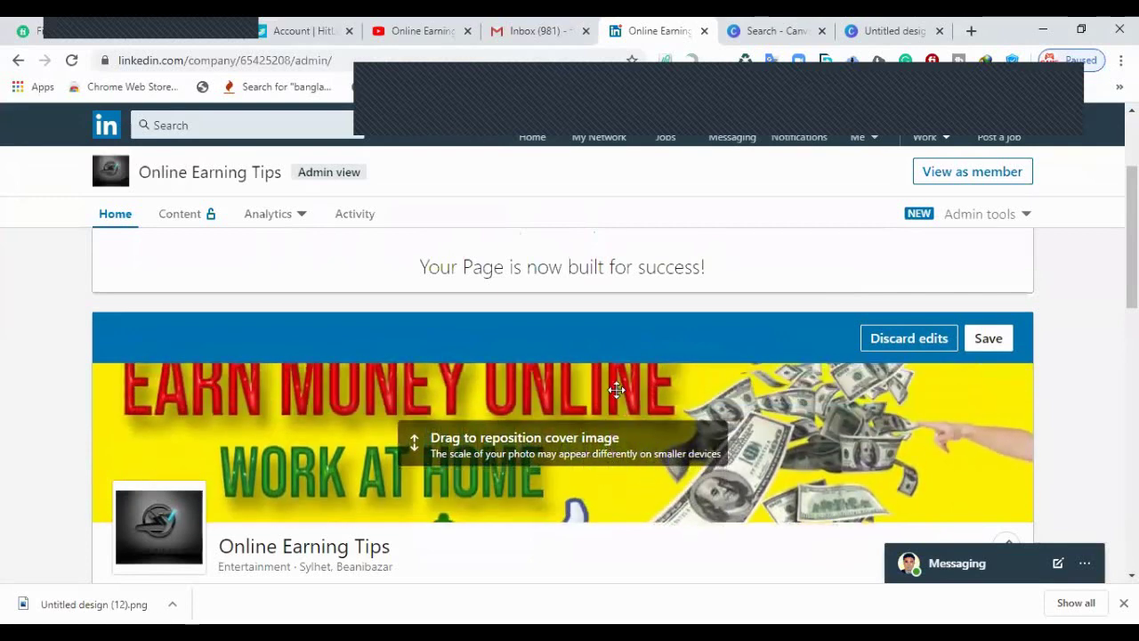
drag(616, 389, 628, 432)
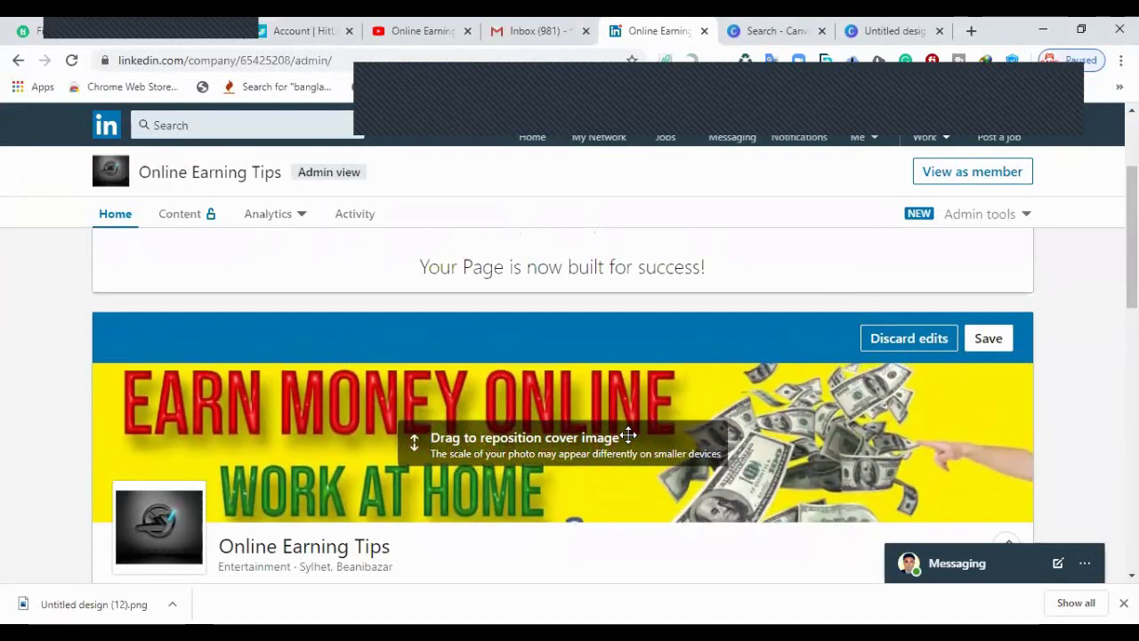
click(988, 342)
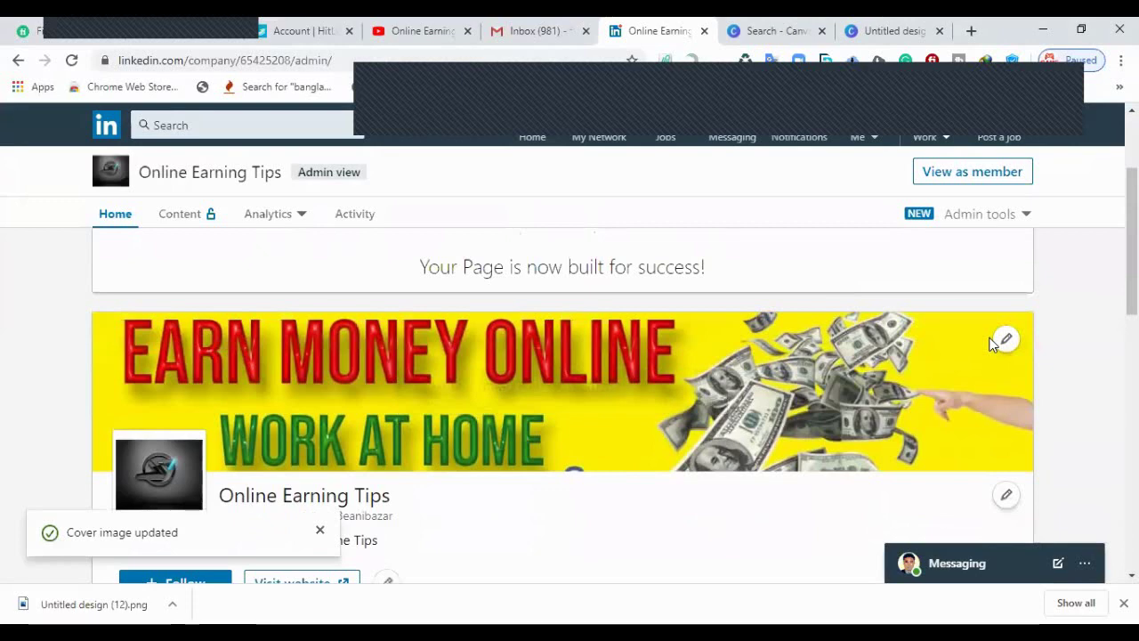
click(320, 530)
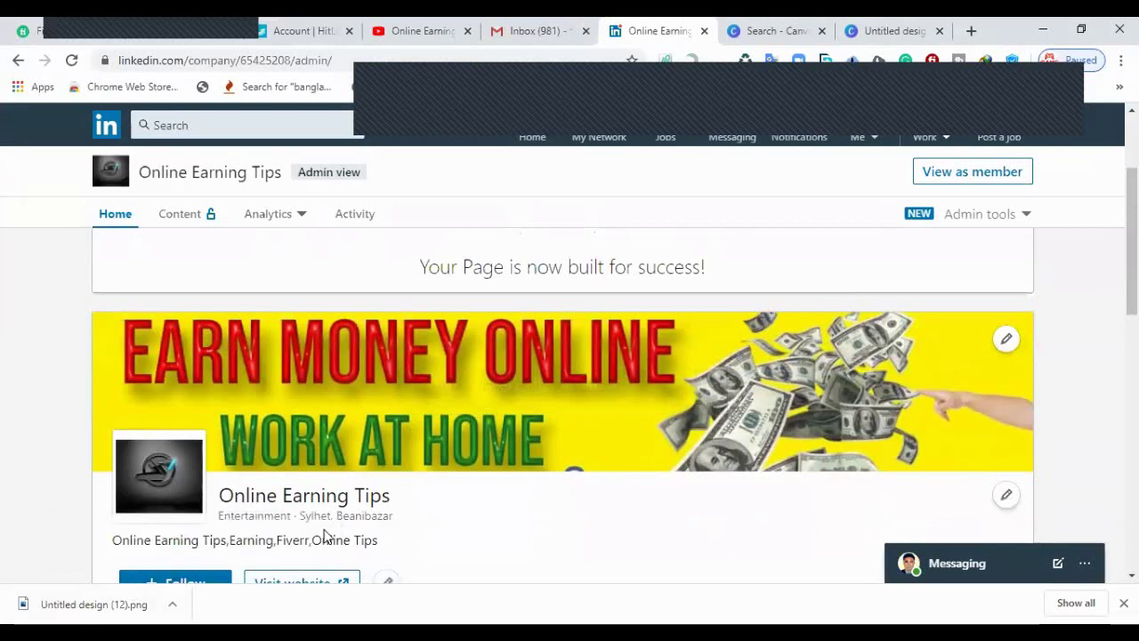
Step: Look over the finished Online Earning Tips page, checking its cover, header details, published post and suggested connections
scroll(433, 438, down, 5)
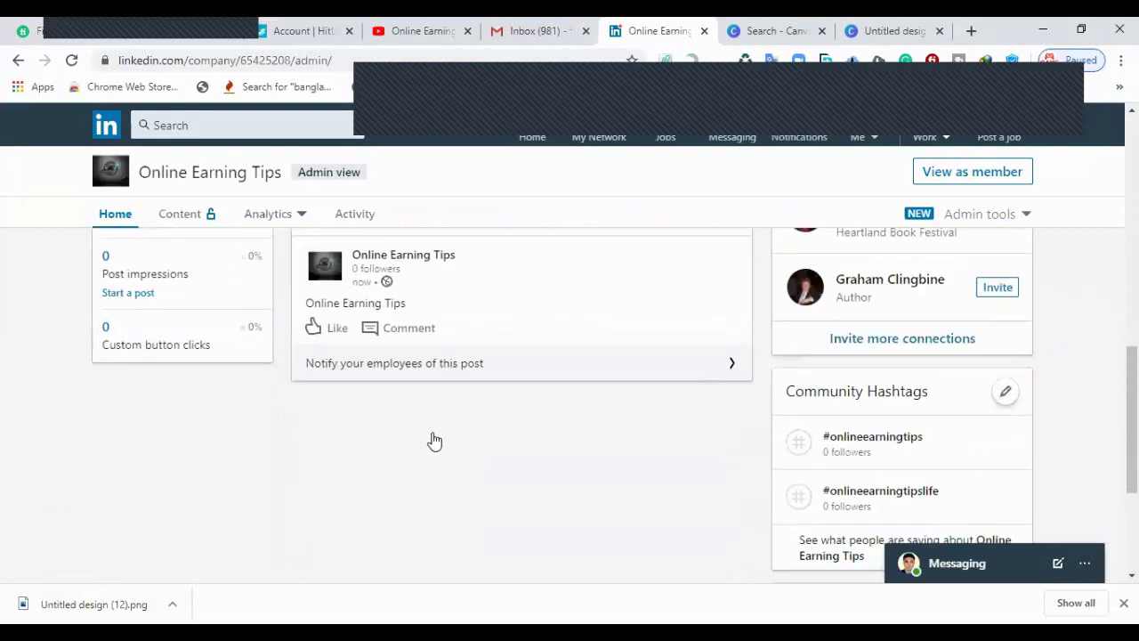
scroll(433, 437, up, 3)
scroll(433, 438, up, 4)
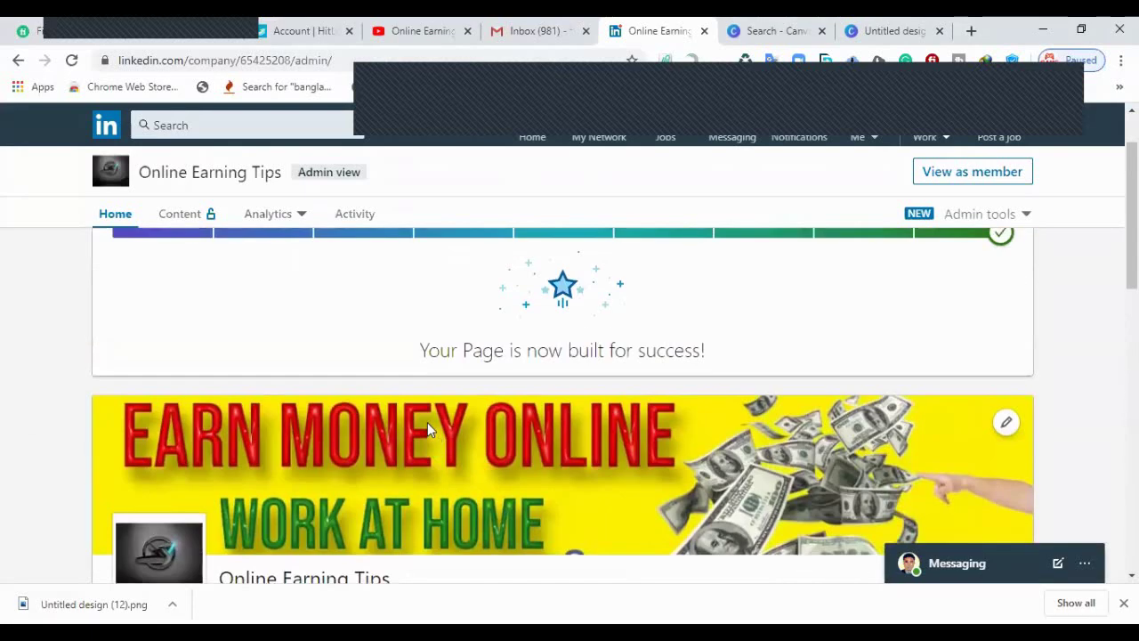
scroll(427, 424, down, 3)
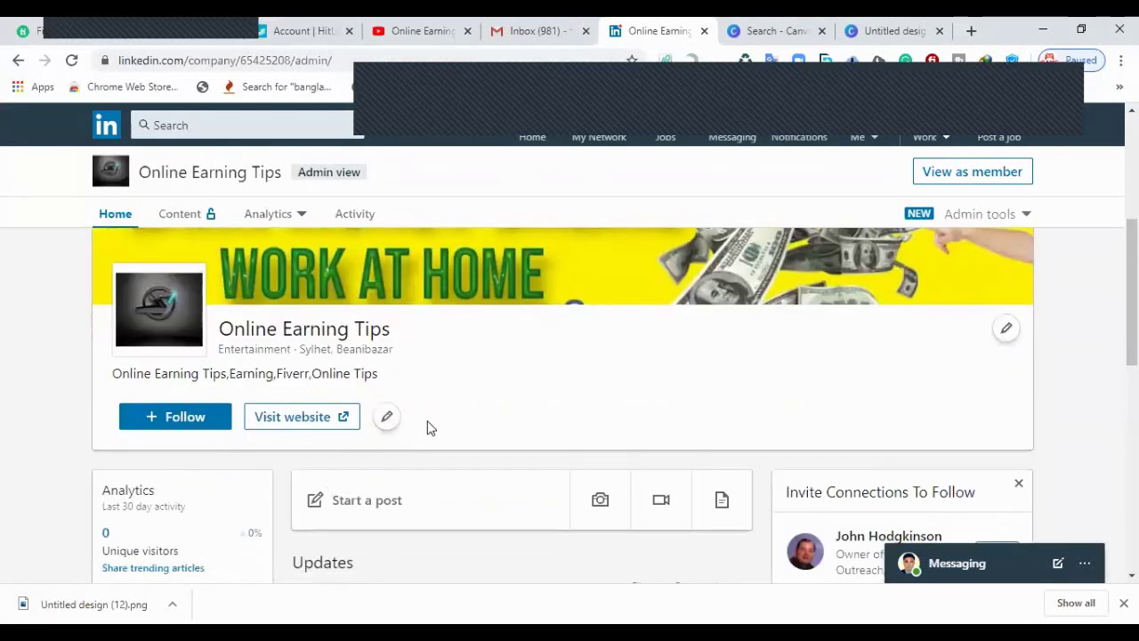
scroll(427, 428, down, 4)
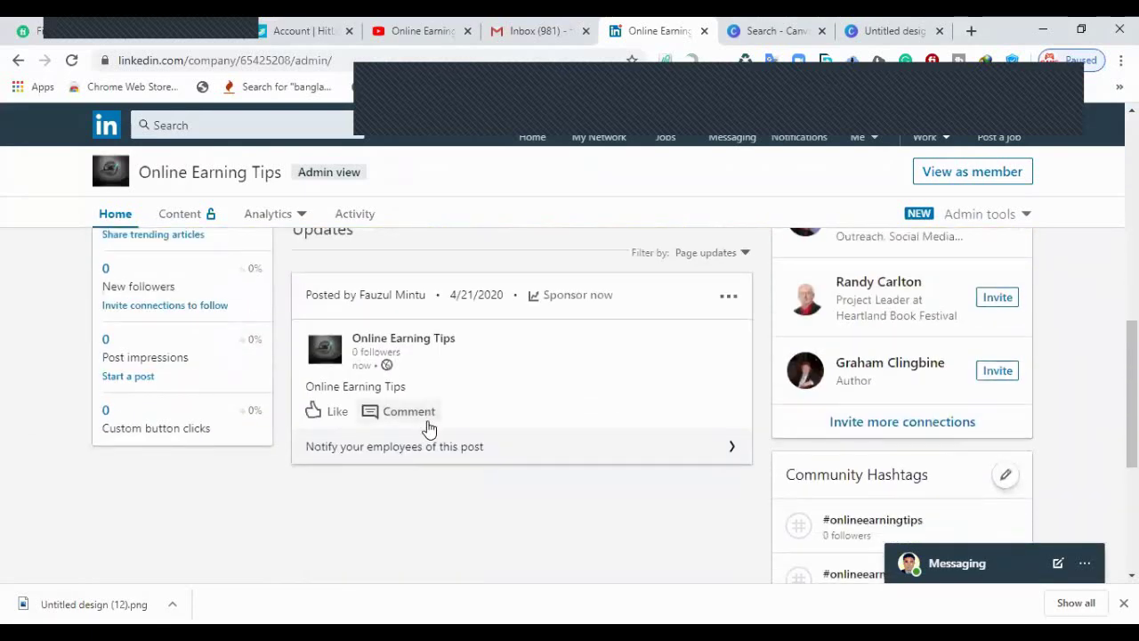
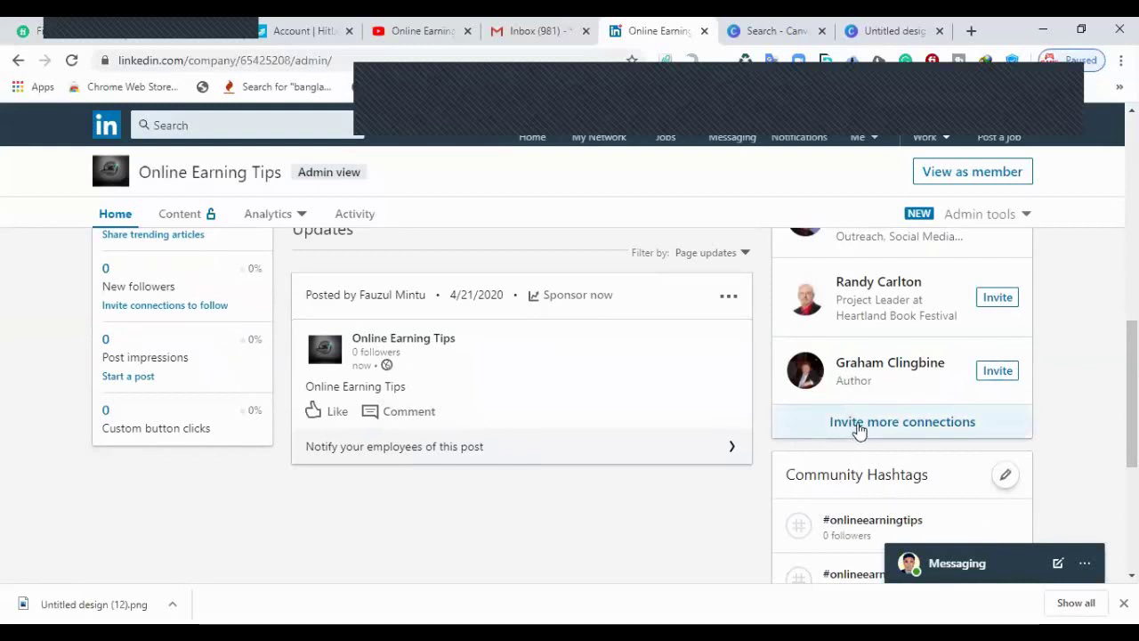
scroll(854, 431, up, 5)
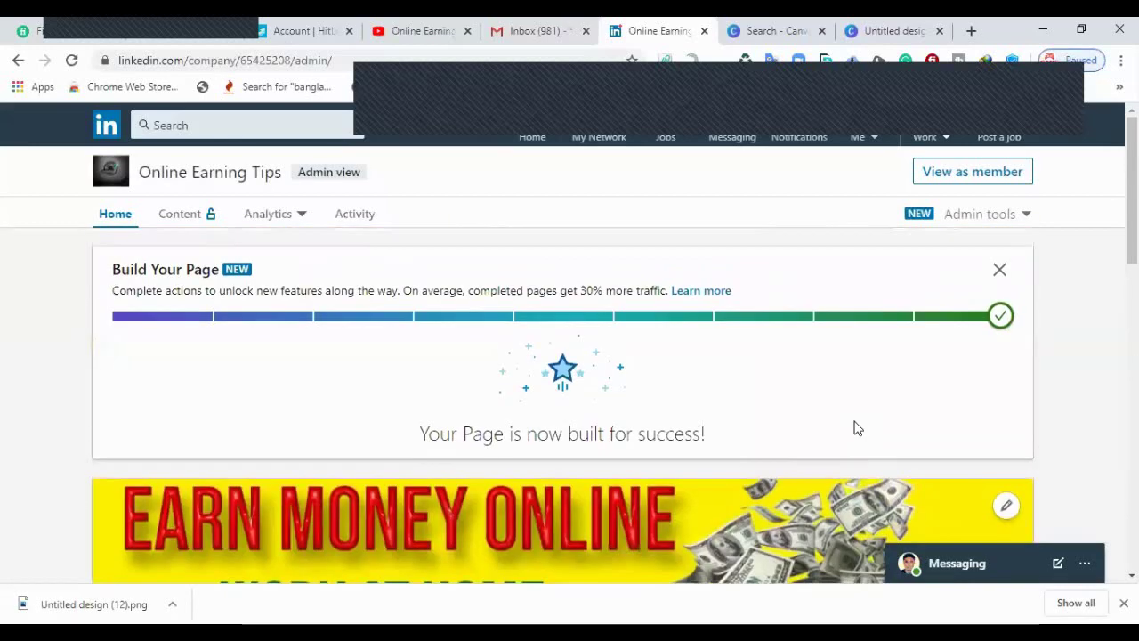
Step: Select the first two connections for inviting to follow the page, clear both selections, and close the invitation list
scroll(852, 428, down, 4)
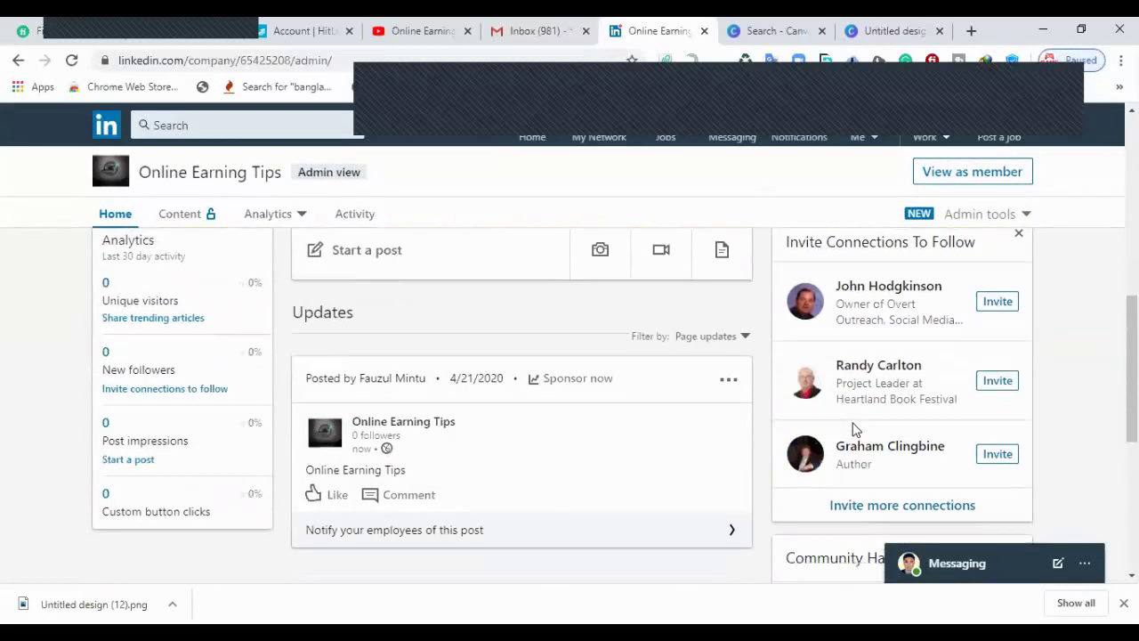
click(883, 516)
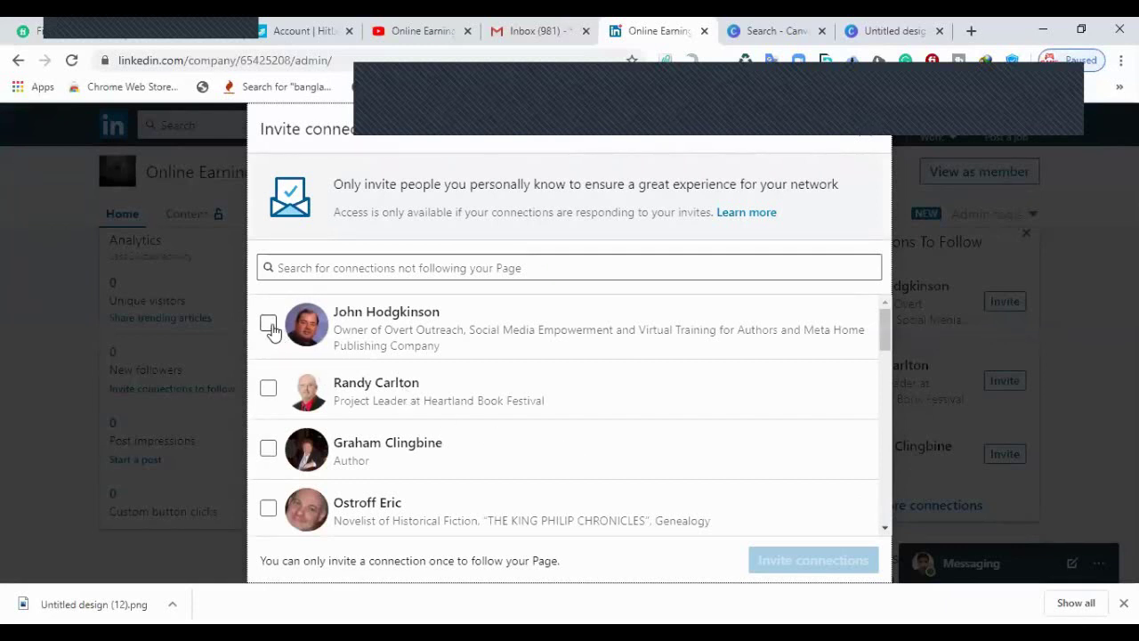
click(270, 327)
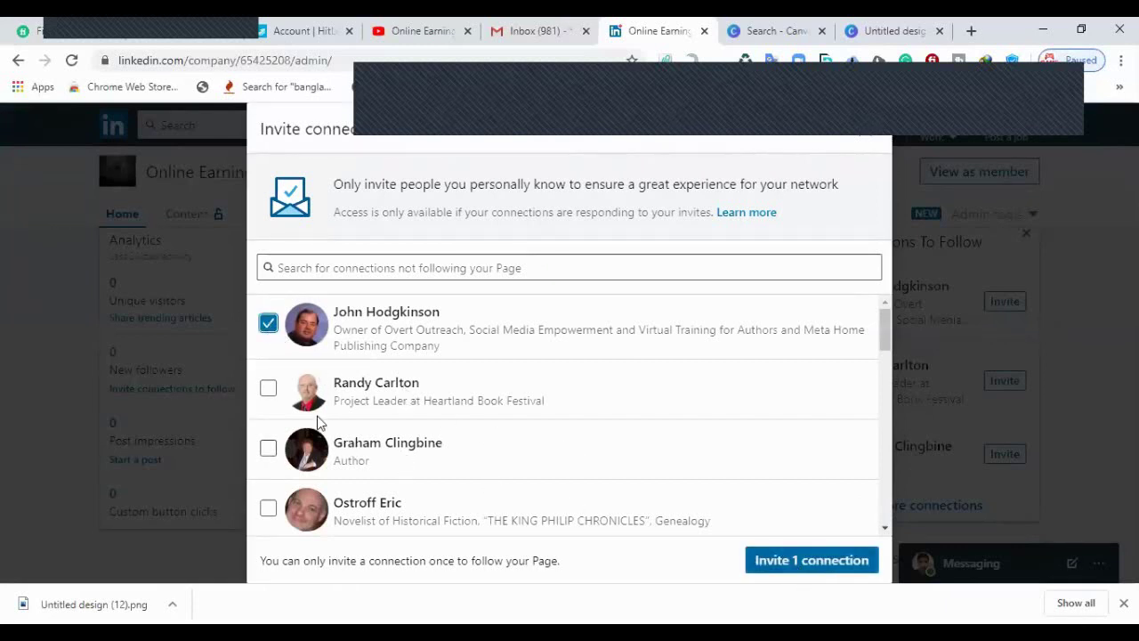
click(268, 388)
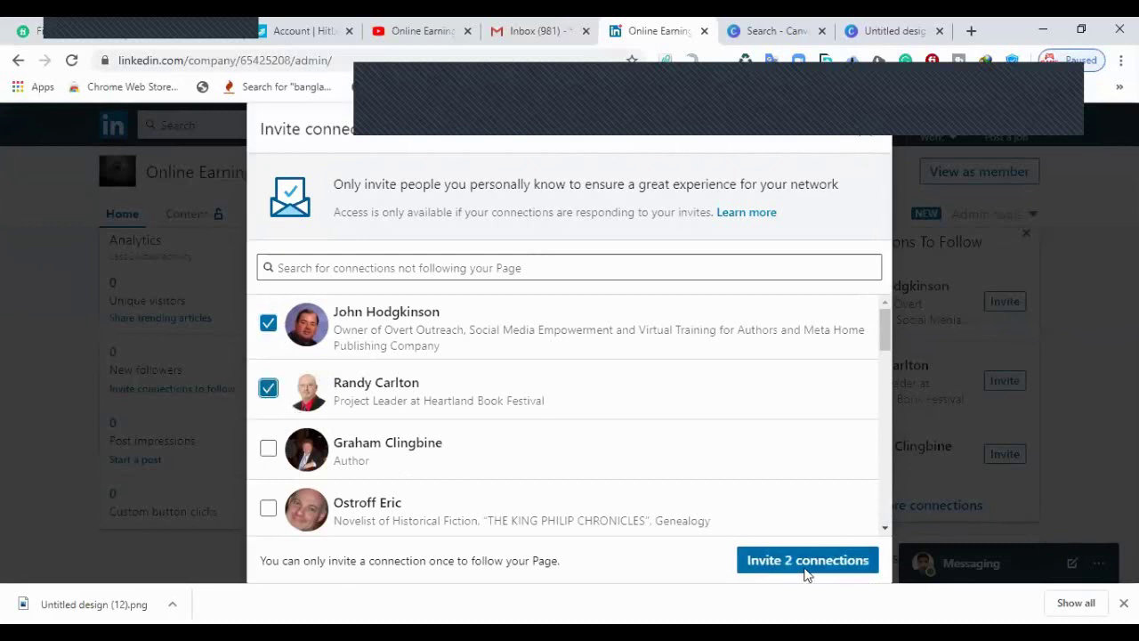
click(267, 388)
click(266, 324)
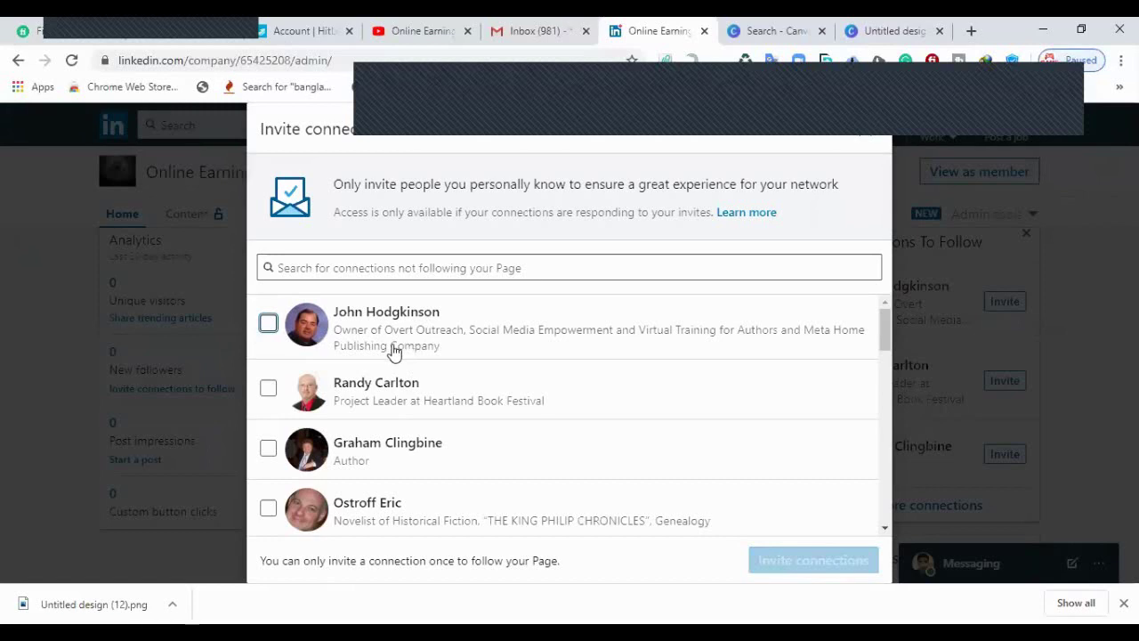
click(866, 136)
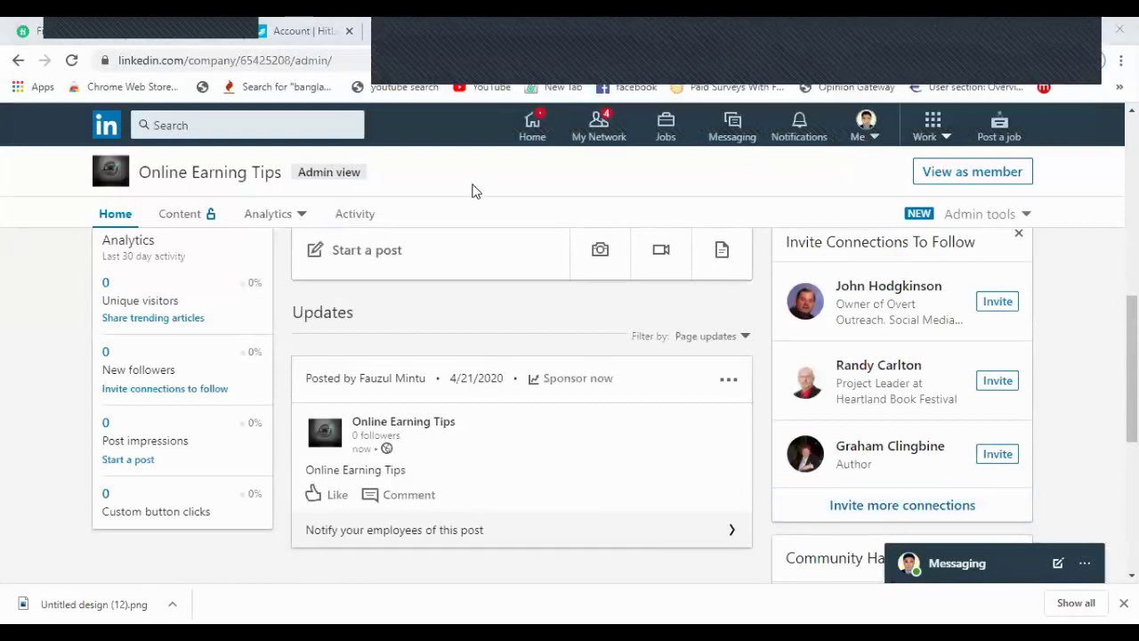
Step: Open the LinkedIn home feed and find the Online Earning Tips page's card below the profile summary
click(531, 129)
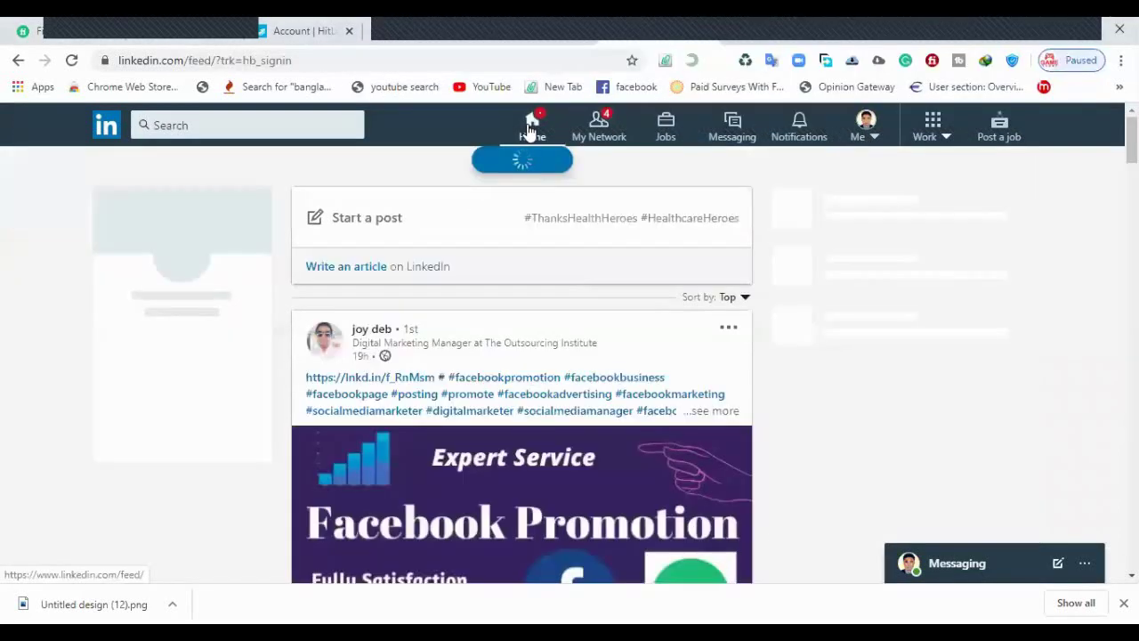
scroll(202, 285, down, 3)
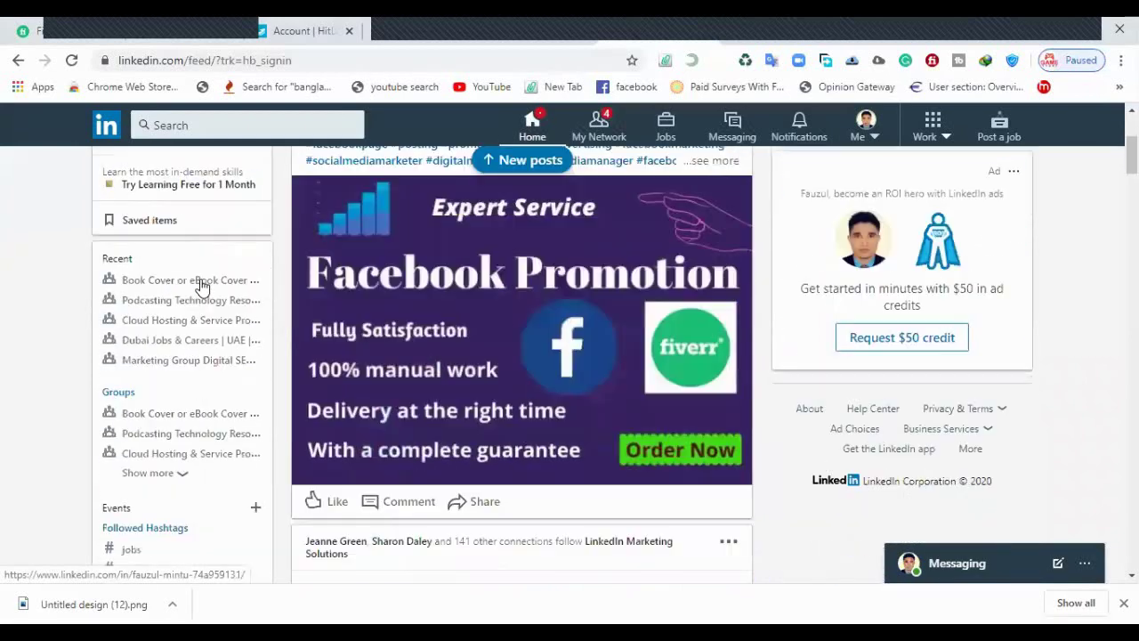
scroll(204, 280, down, 5)
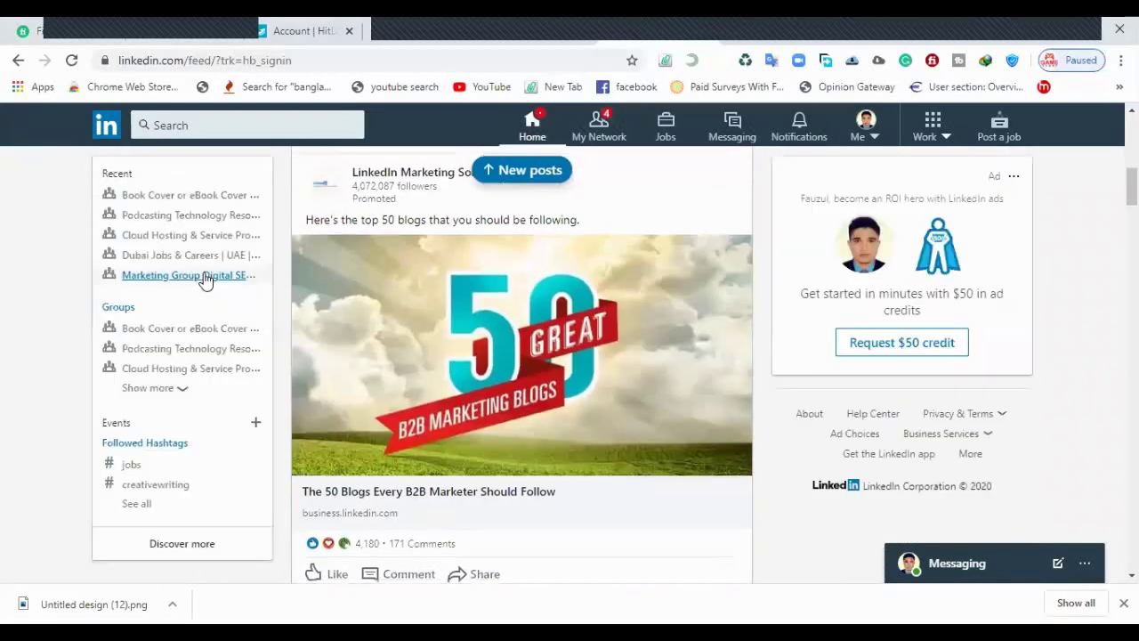
scroll(203, 279, up, 1)
click(583, 31)
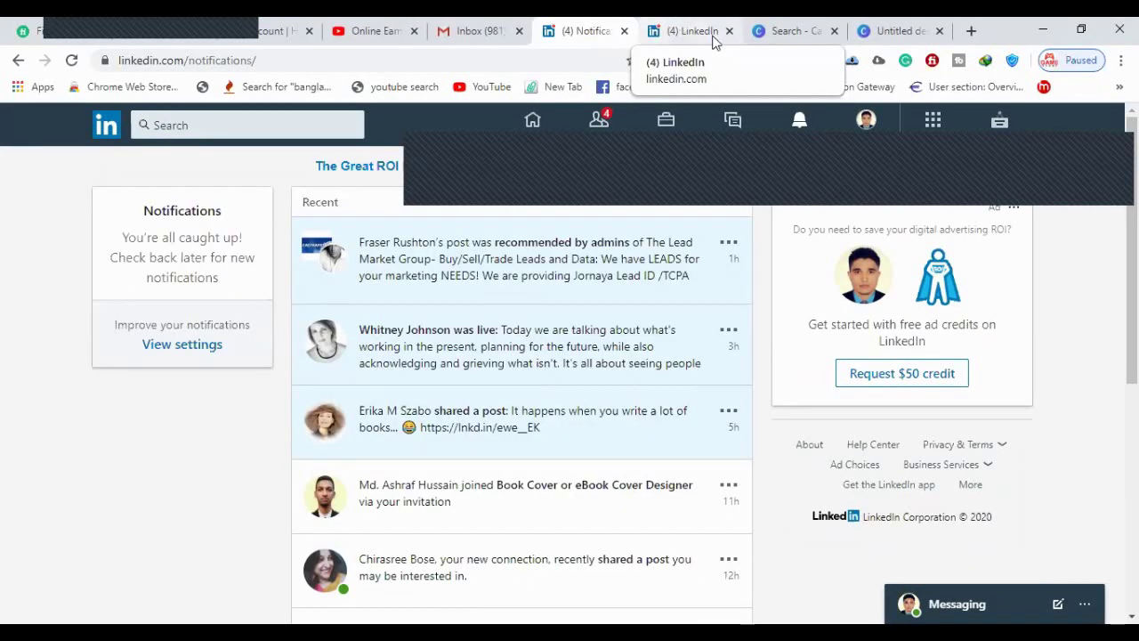
click(666, 34)
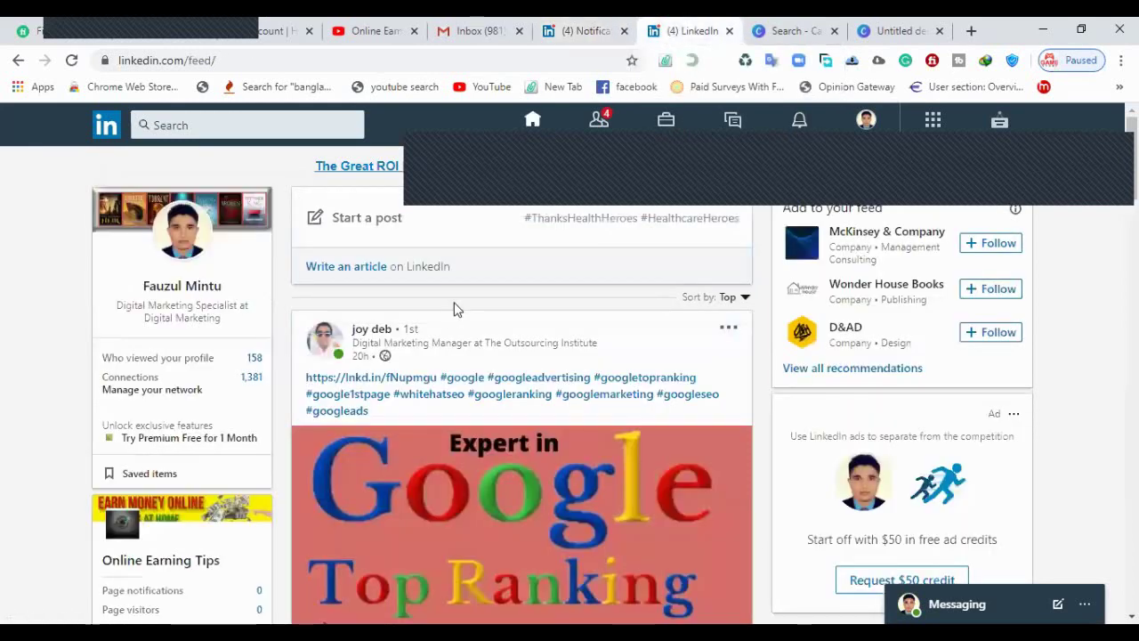
scroll(454, 309, down, 2)
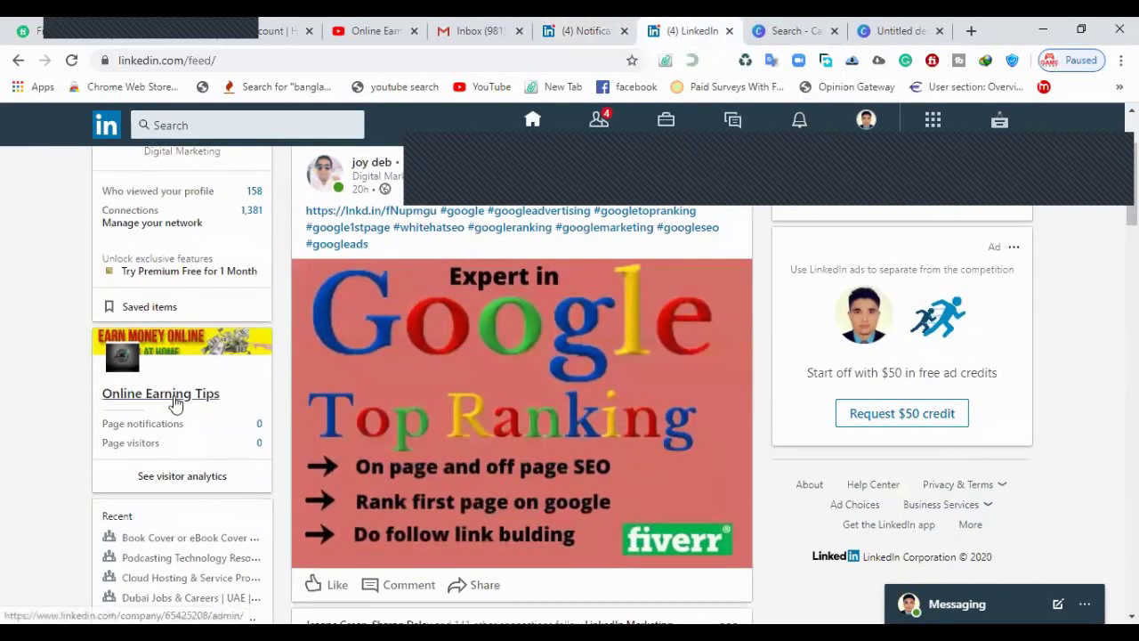
scroll(197, 387, up, 2)
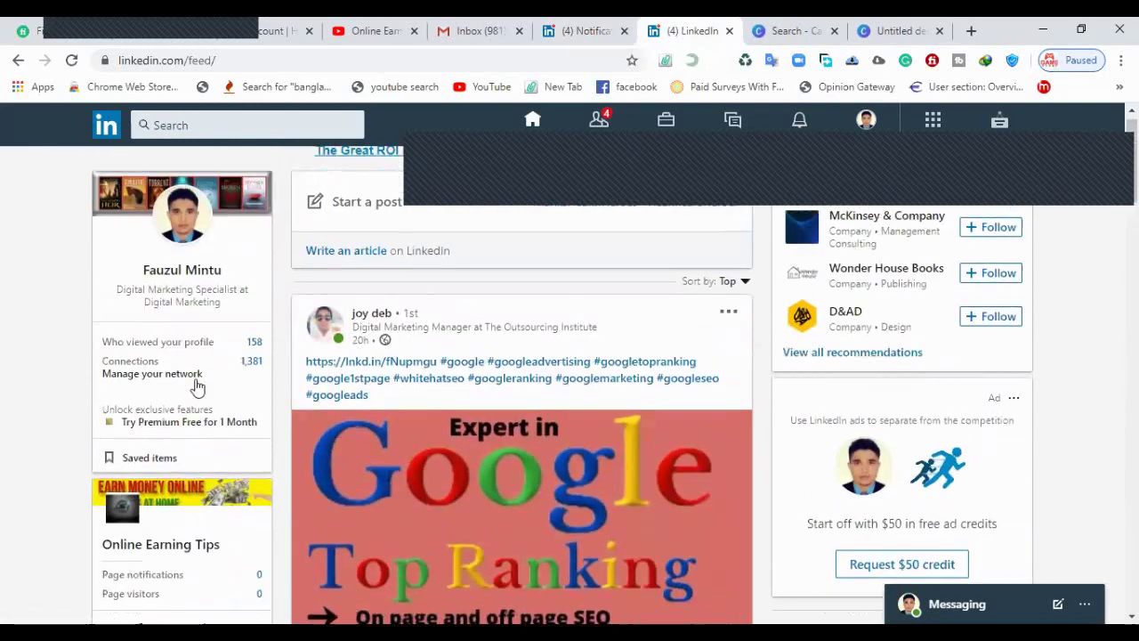
scroll(169, 470, down, 1)
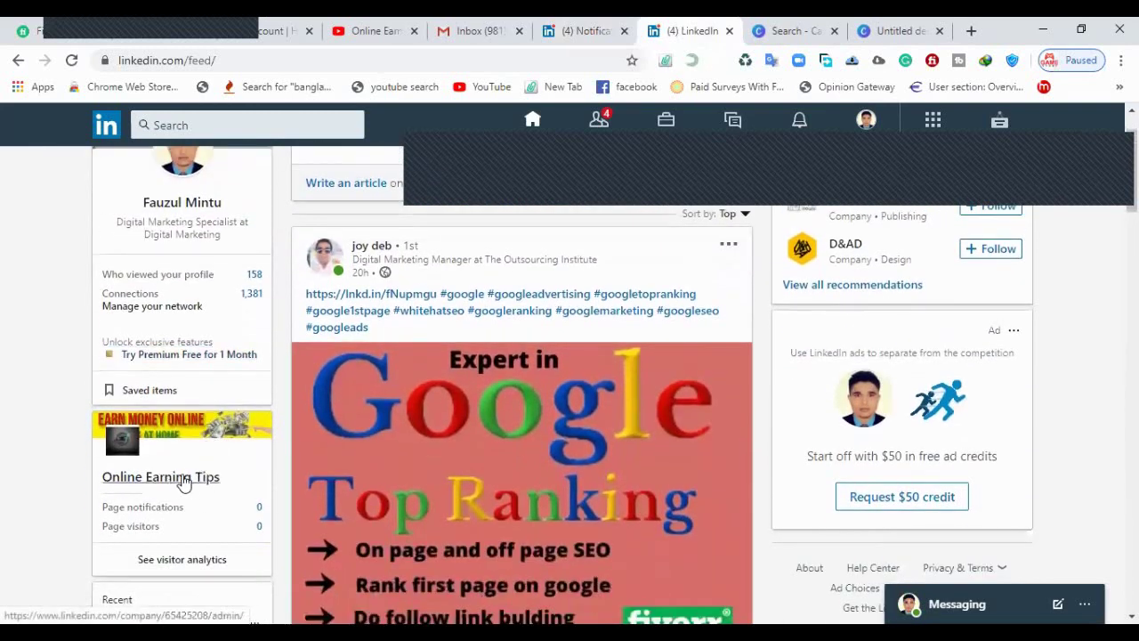
scroll(211, 514, down, 1)
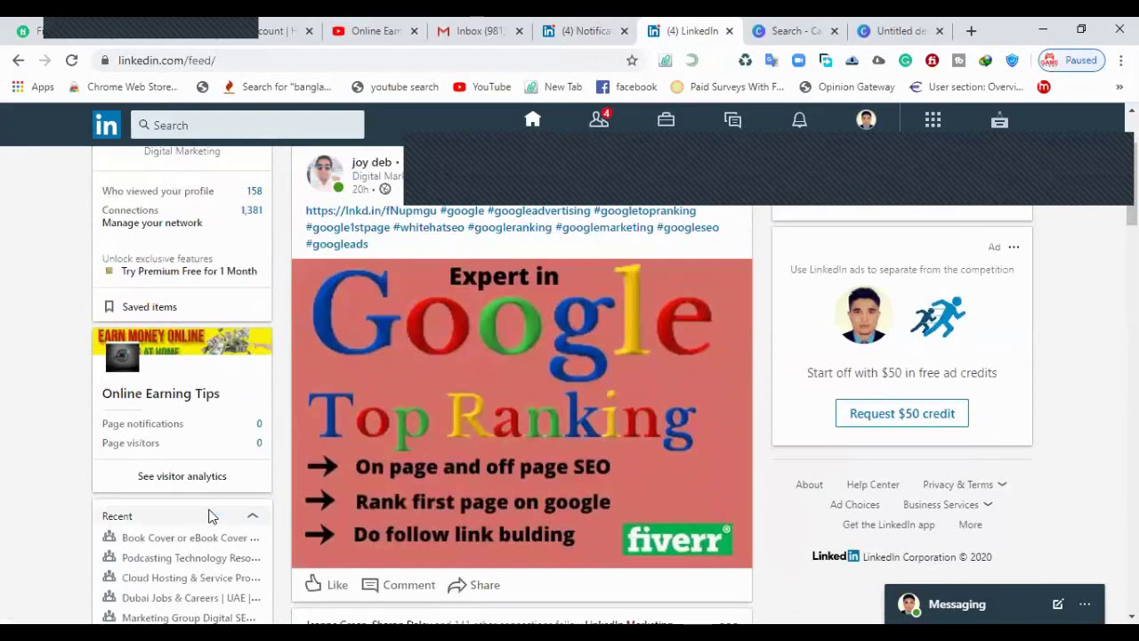
Step: Expand the Groups list on the home feed twice and collapse the Recent section to review the joined groups
scroll(208, 516, down, 3)
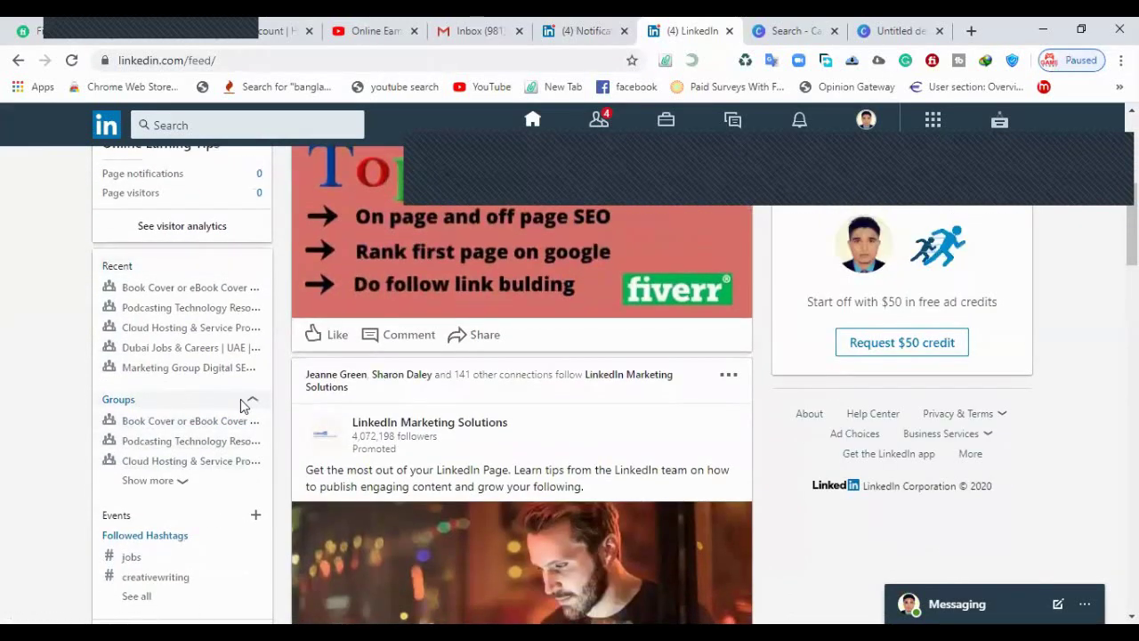
click(171, 481)
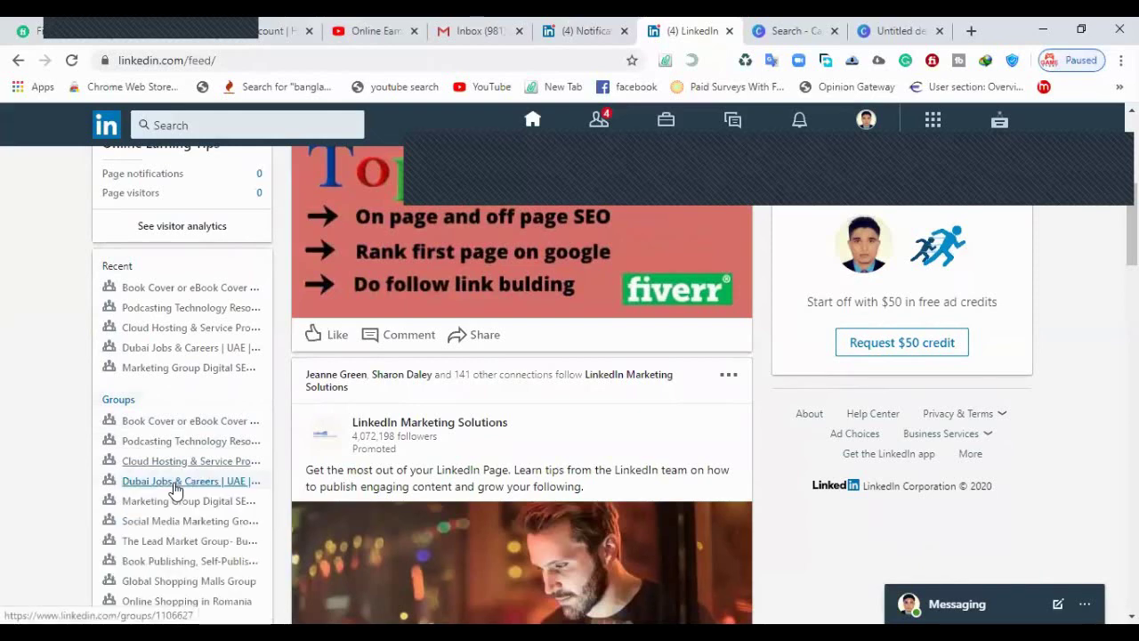
scroll(200, 485, down, 2)
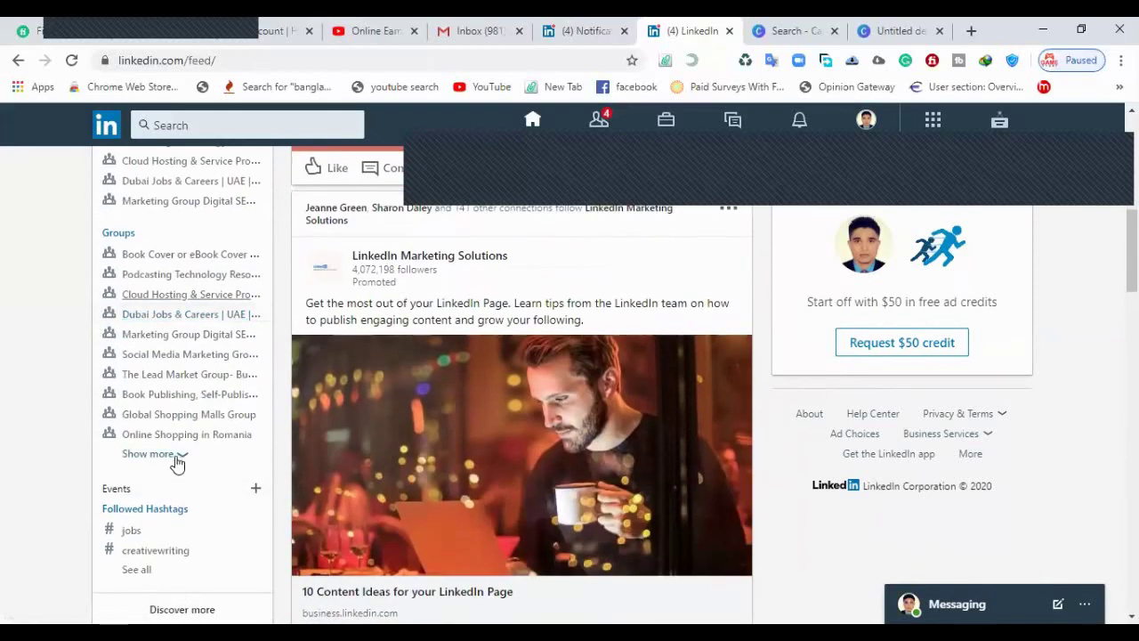
click(176, 456)
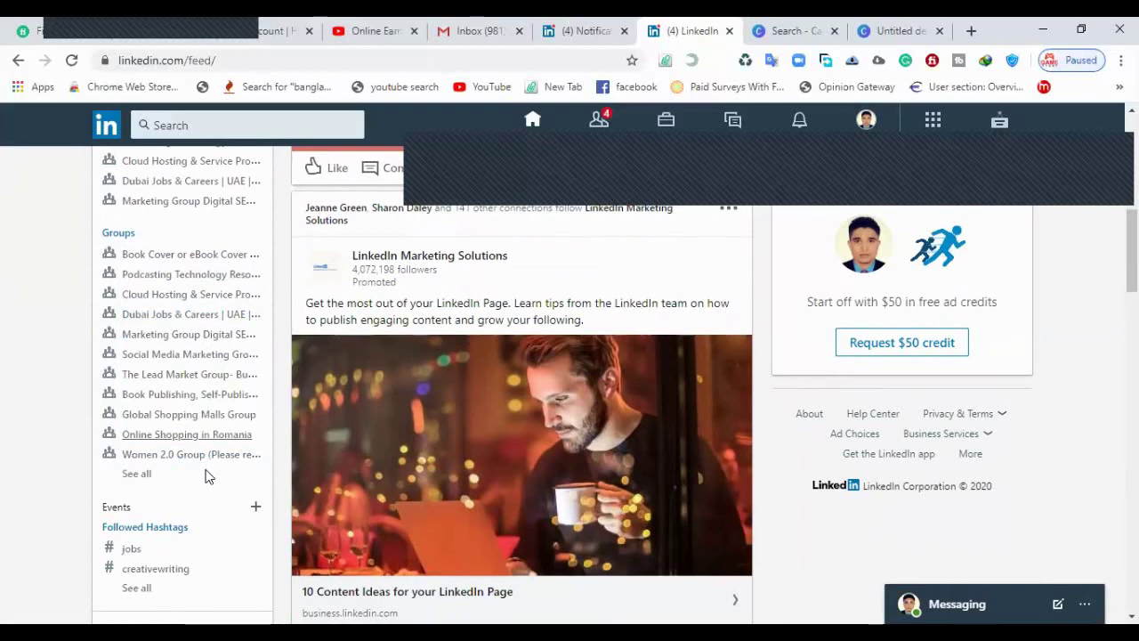
scroll(205, 476, up, 4)
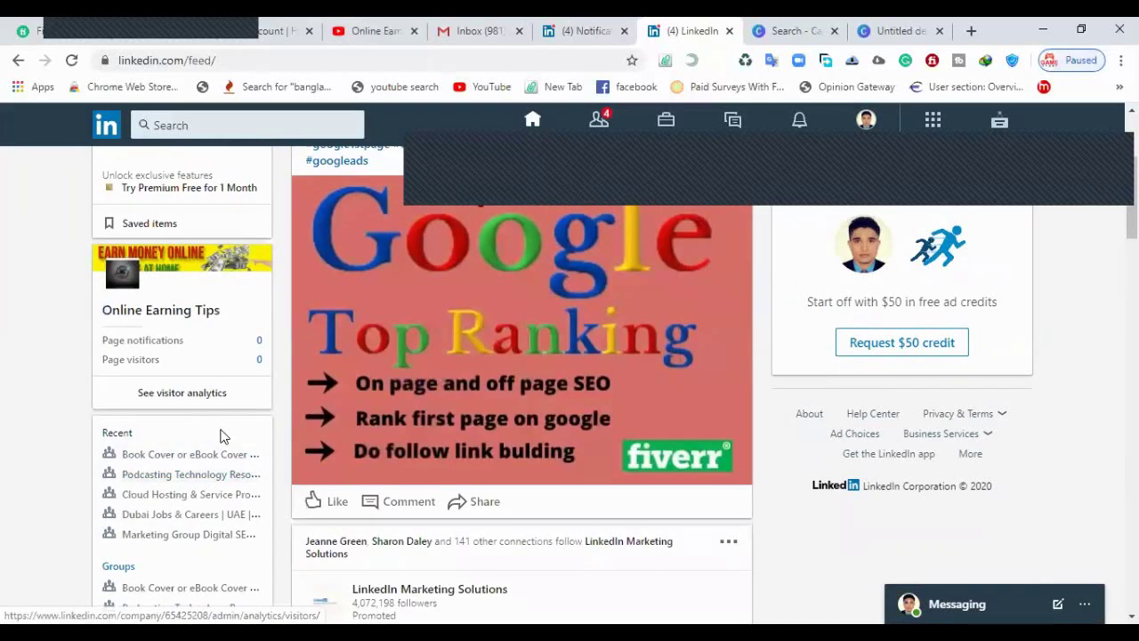
click(252, 436)
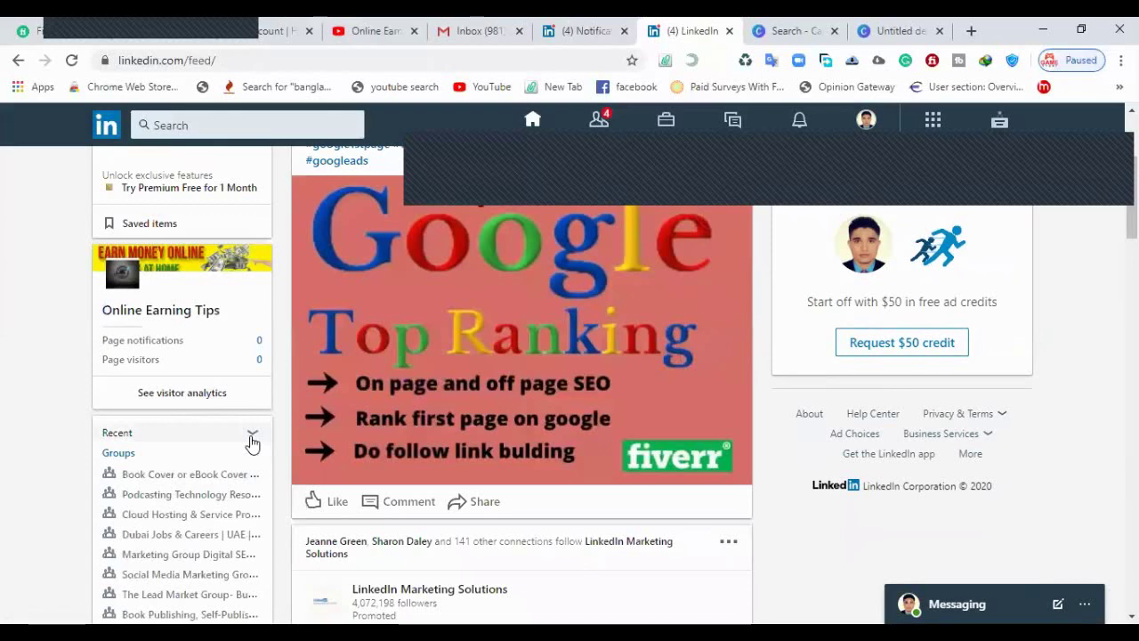
scroll(252, 442, down, 1)
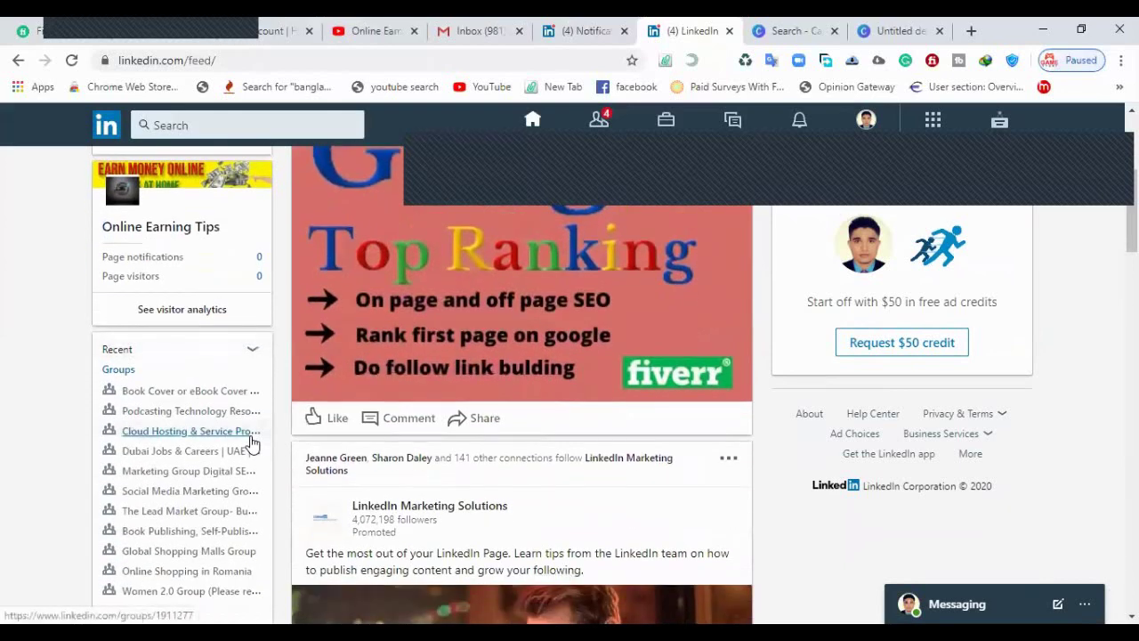
scroll(252, 442, down, 1)
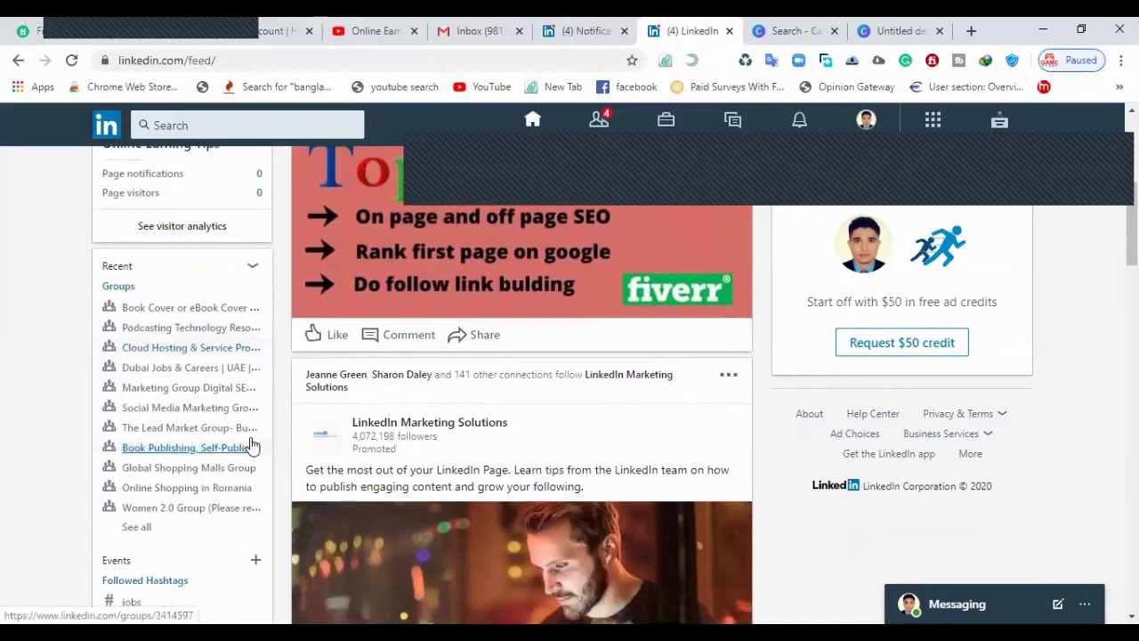
Step: Open the new event form from the feed's Events section, look through its fields down to Event privacy, and close it without creating an event
scroll(252, 445, down, 2)
scroll(252, 445, down, 1)
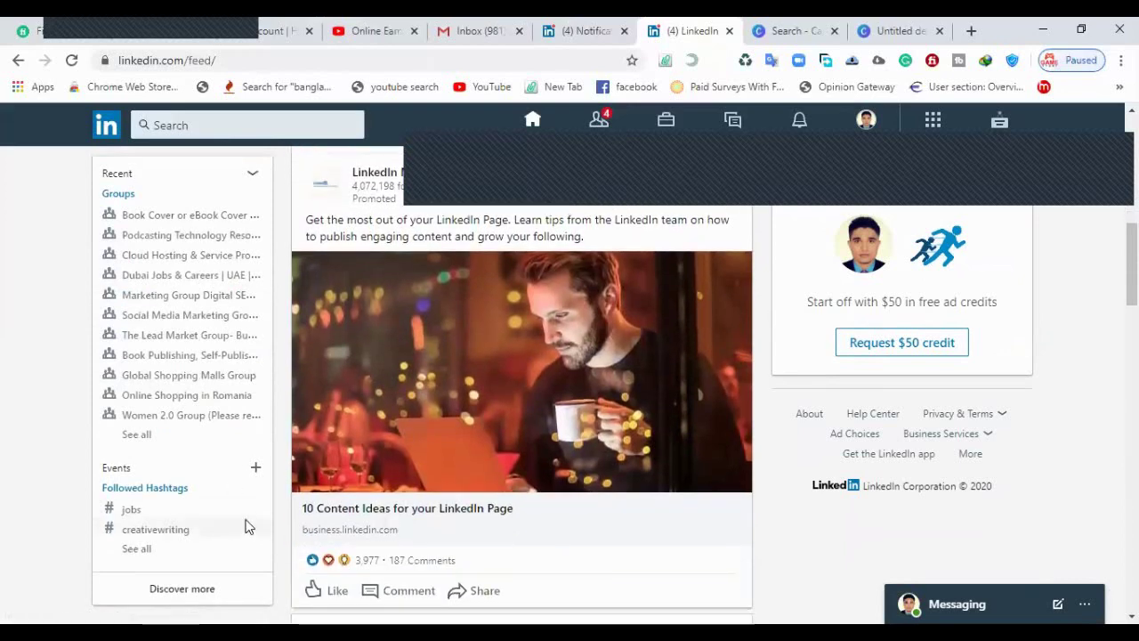
click(256, 468)
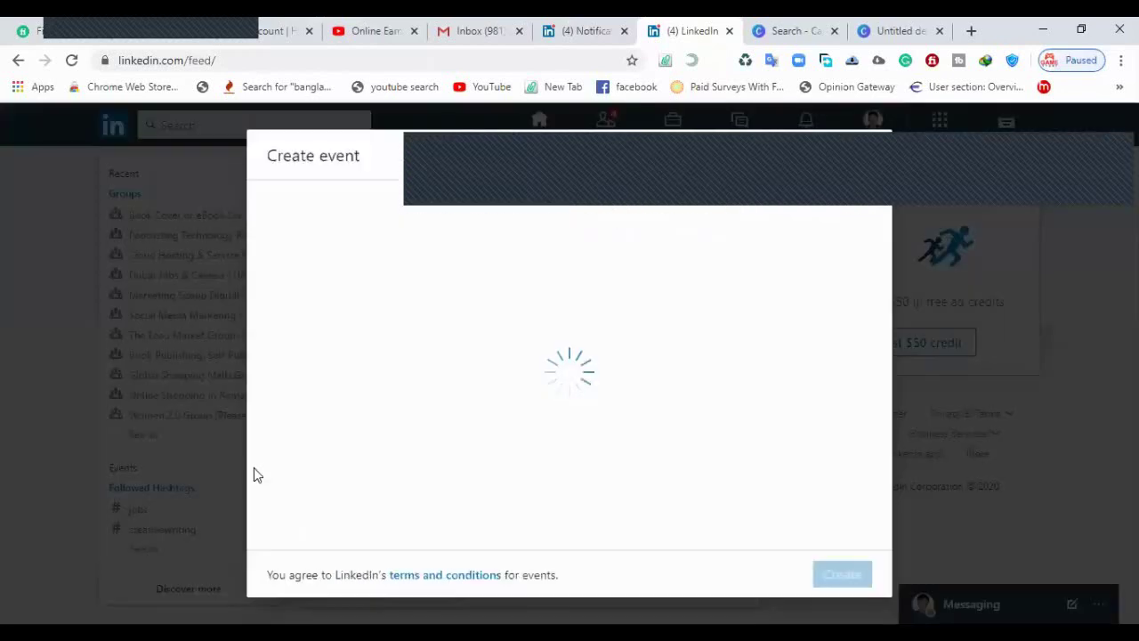
scroll(587, 405, down, 2)
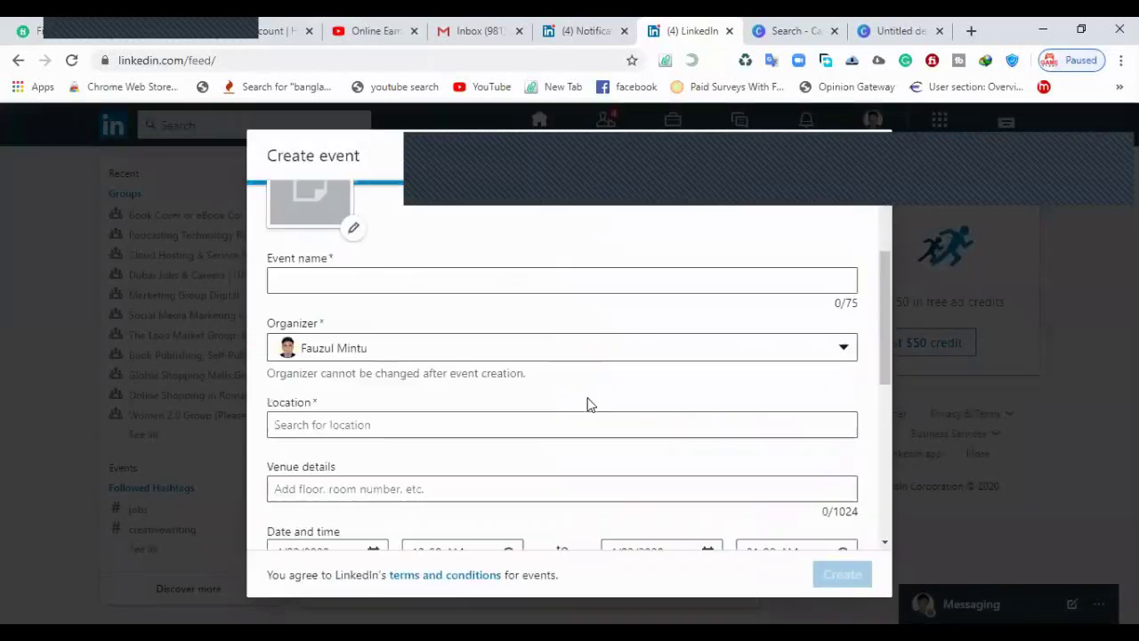
scroll(601, 396, down, 5)
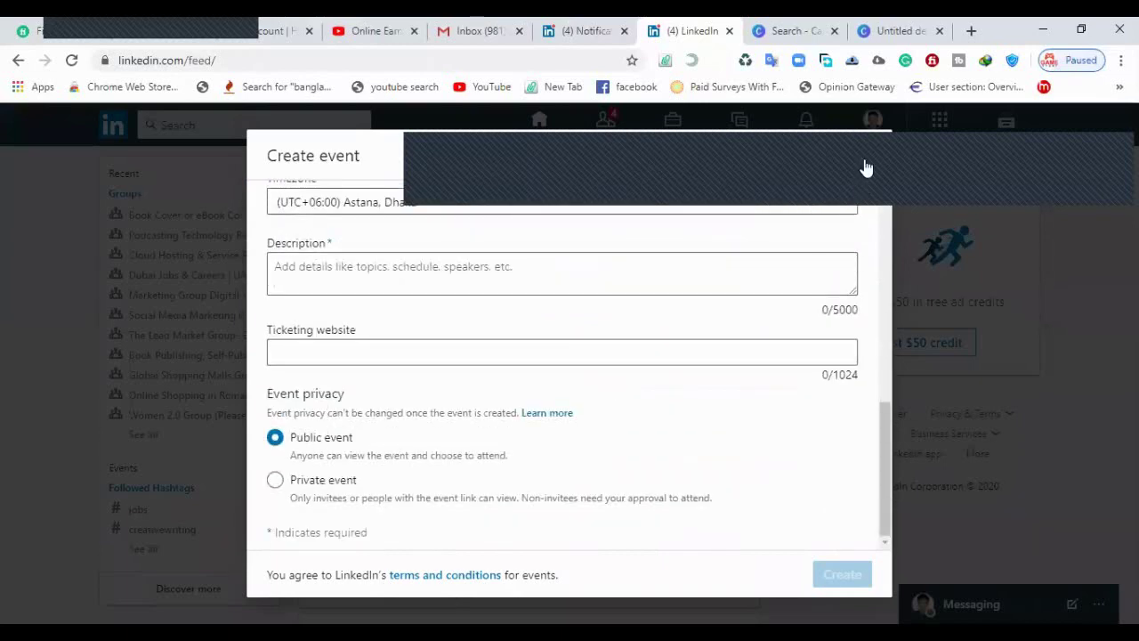
click(866, 167)
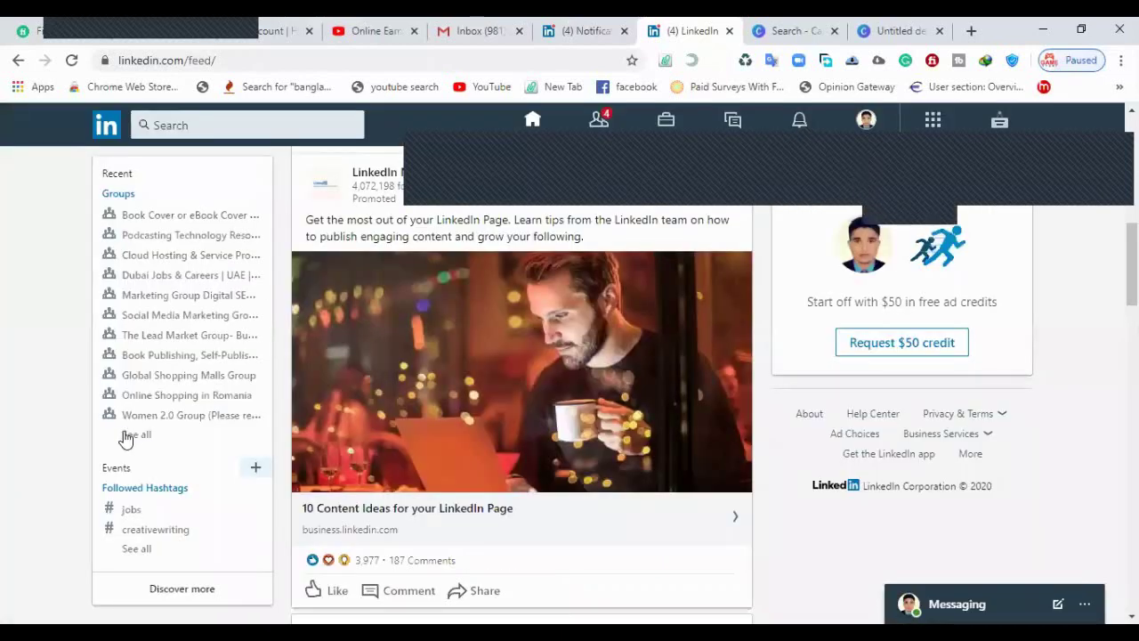
Step: Show all joined groups, open the form for creating a new group, and close it without creating one
scroll(178, 425, up, 1)
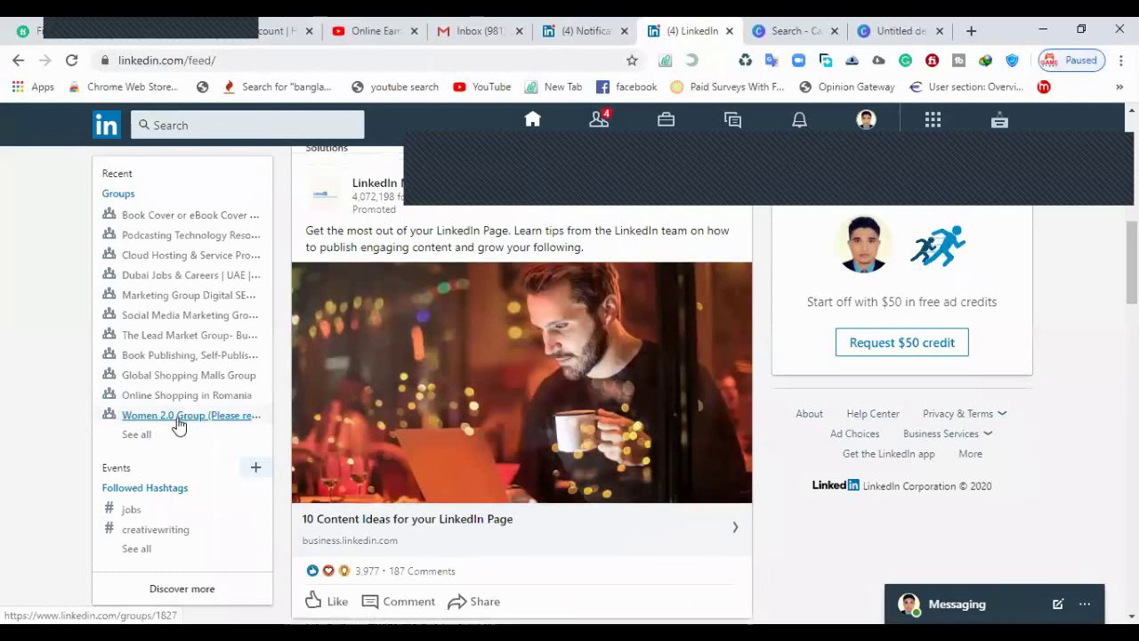
click(143, 434)
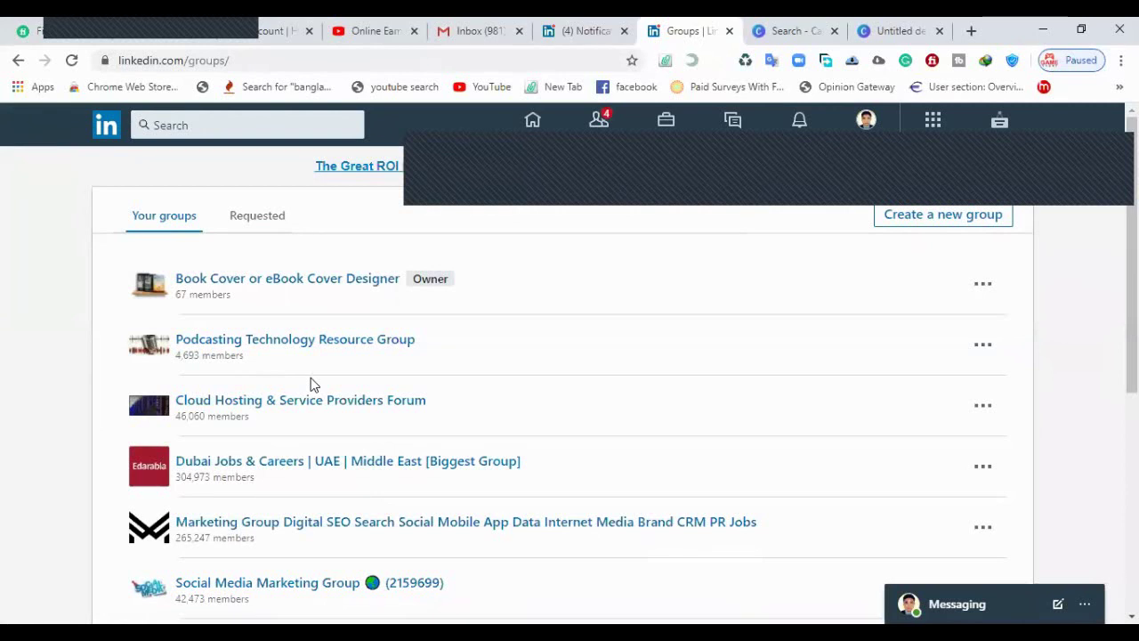
click(917, 220)
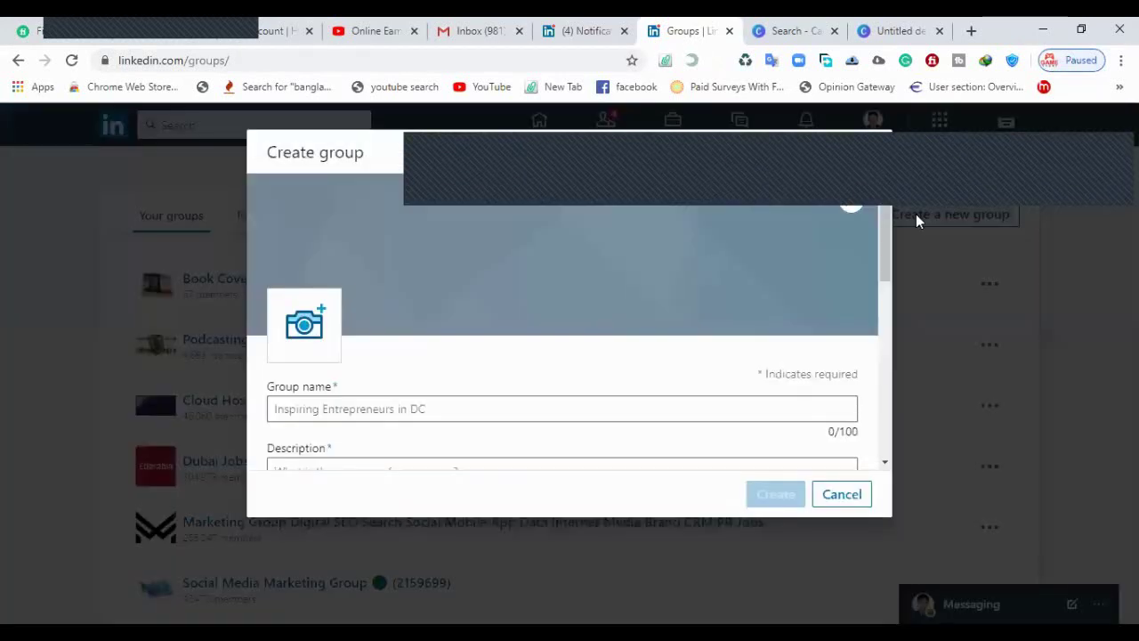
click(861, 153)
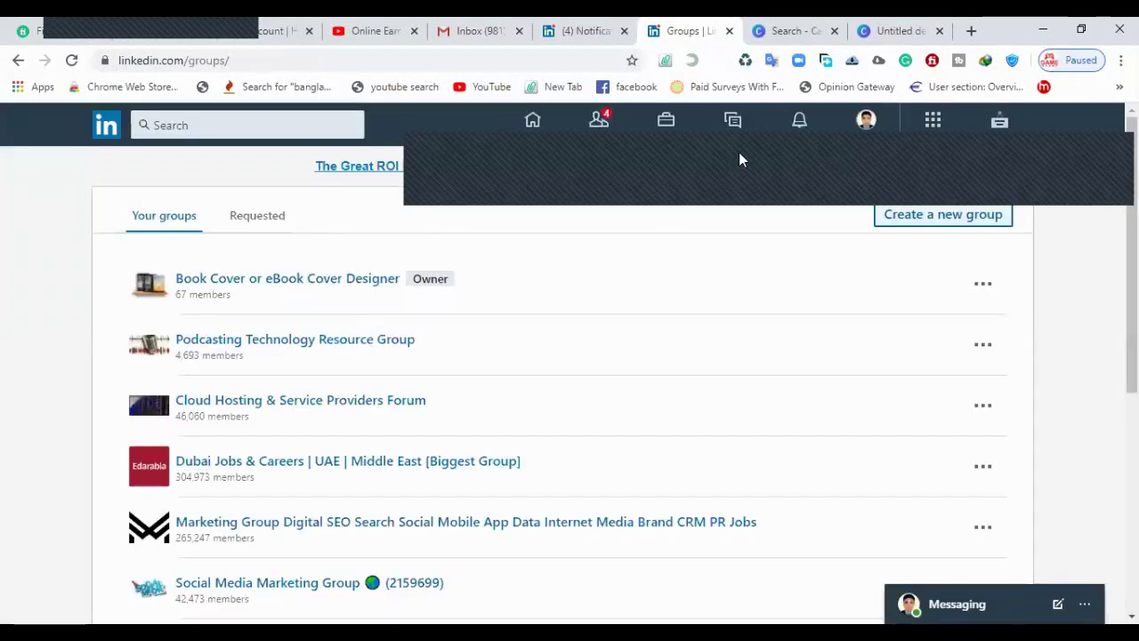
Step: Return to the home feed, review the LinkedIn products and business services down to Create a Company Page, and close the overview
click(537, 125)
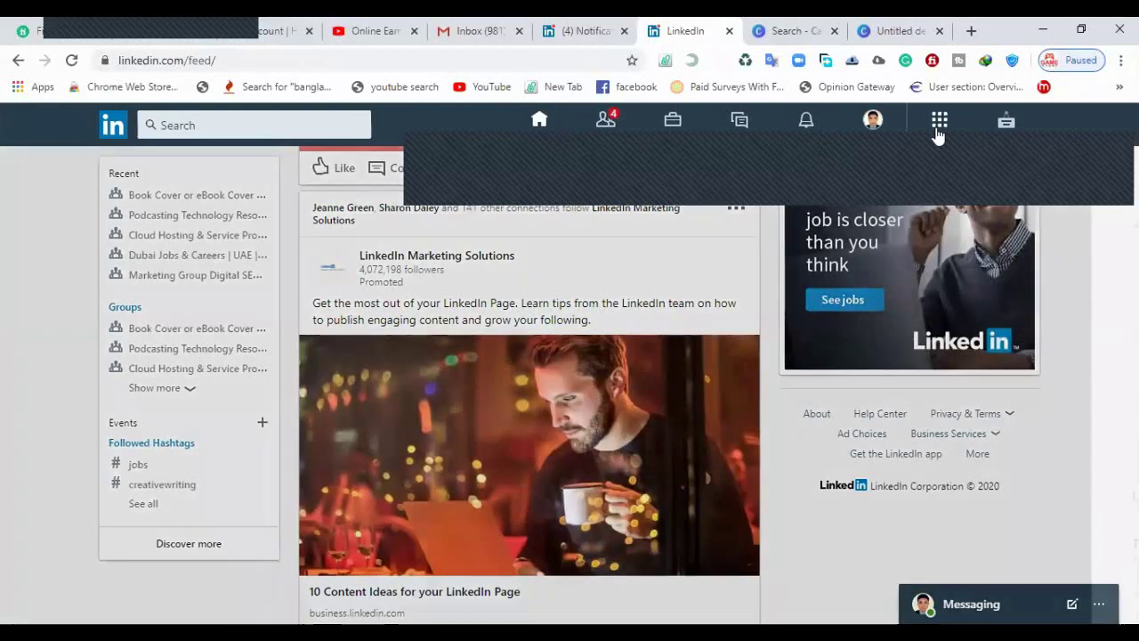
click(938, 129)
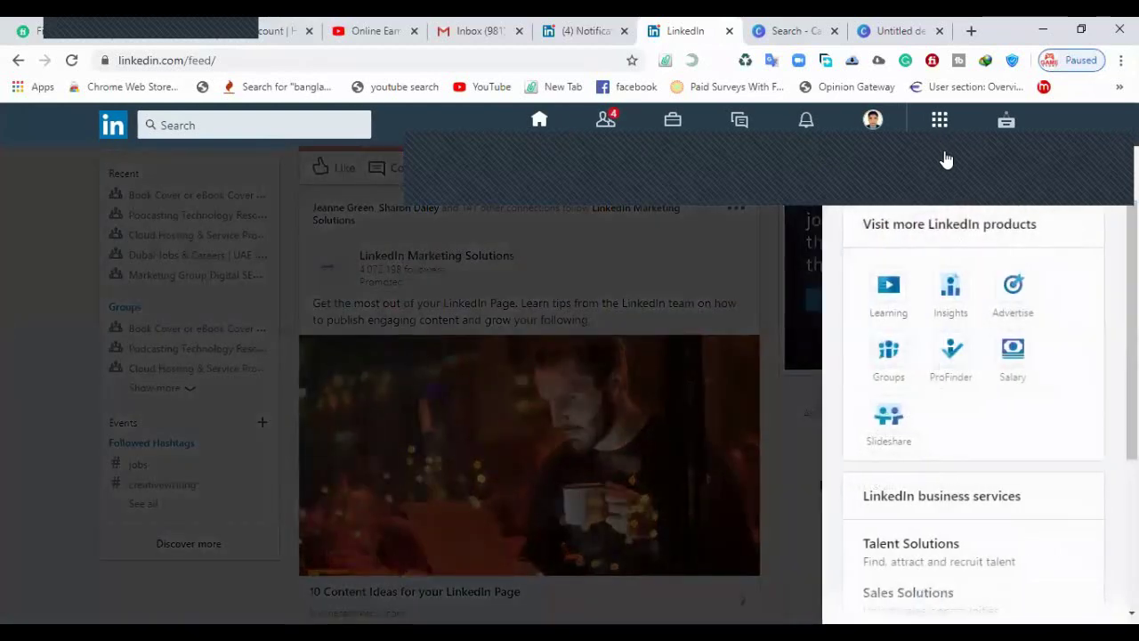
scroll(988, 486, down, 3)
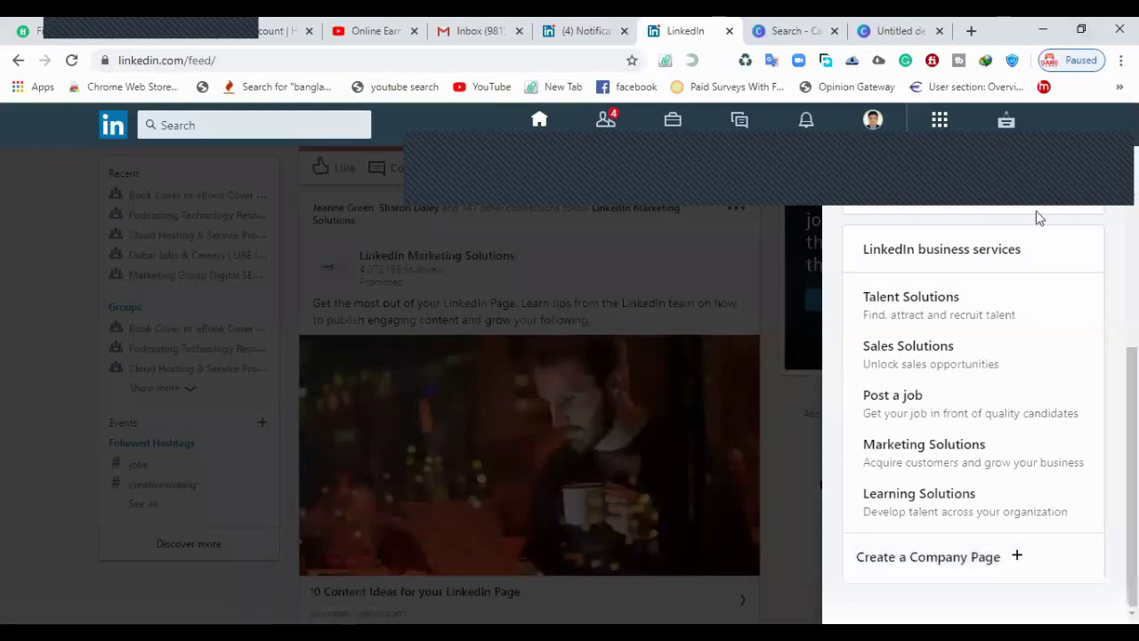
click(821, 485)
Step: Examine the Online Earning Tips card and the Recent and Groups lists beneath it on the home feed
scroll(142, 329, up, 2)
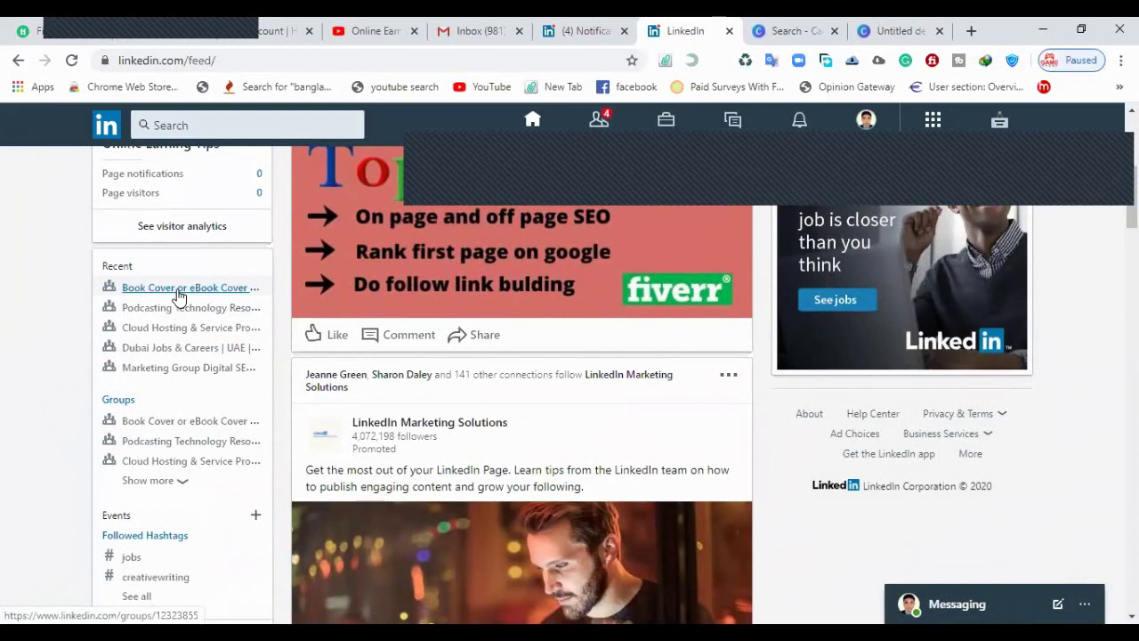
scroll(178, 303, up, 2)
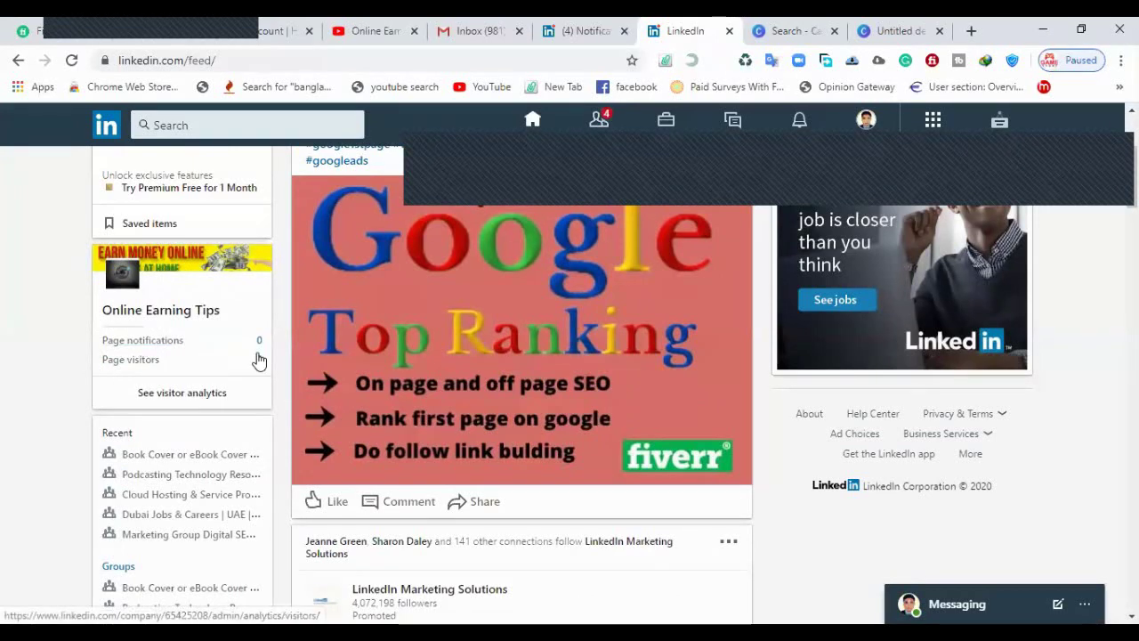
scroll(258, 360, down, 2)
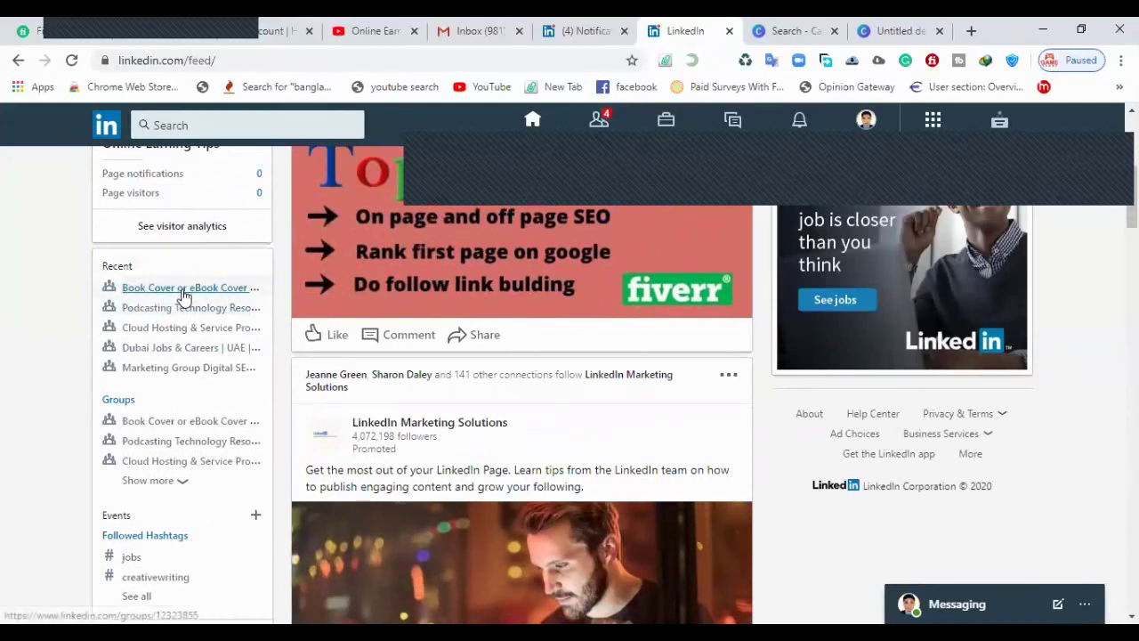
scroll(185, 294, up, 2)
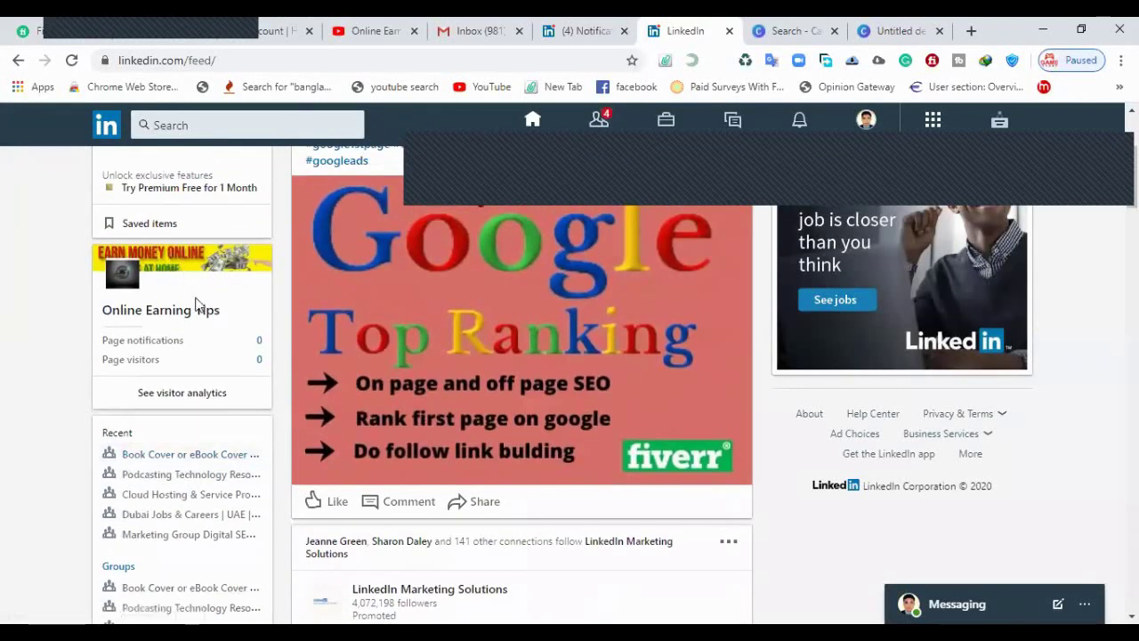
scroll(197, 305, down, 1)
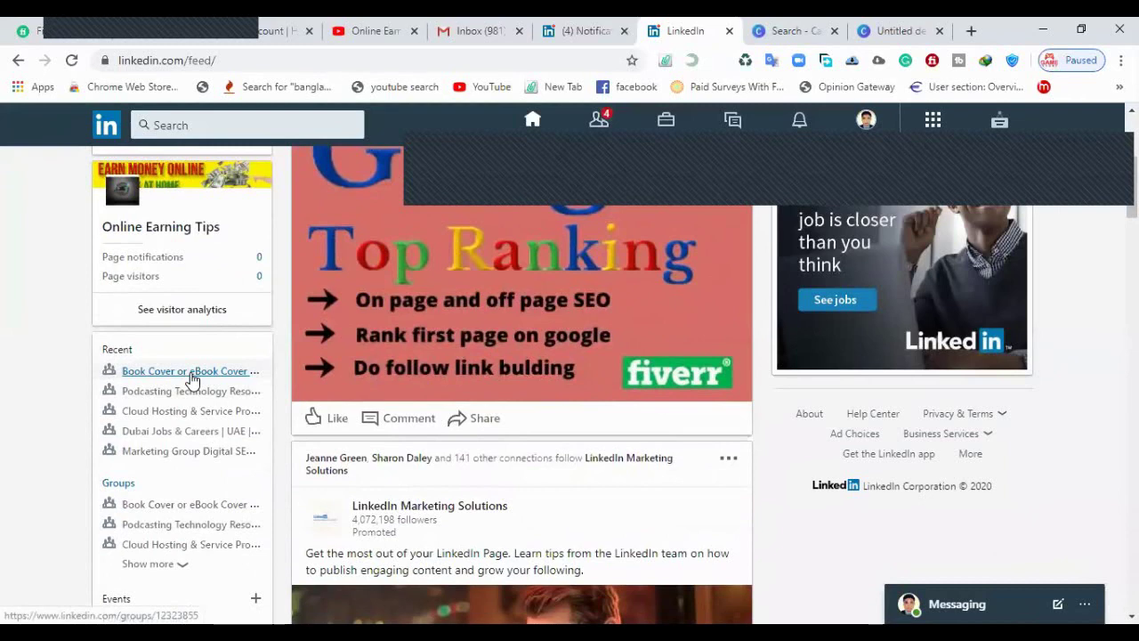
scroll(174, 218, up, 2)
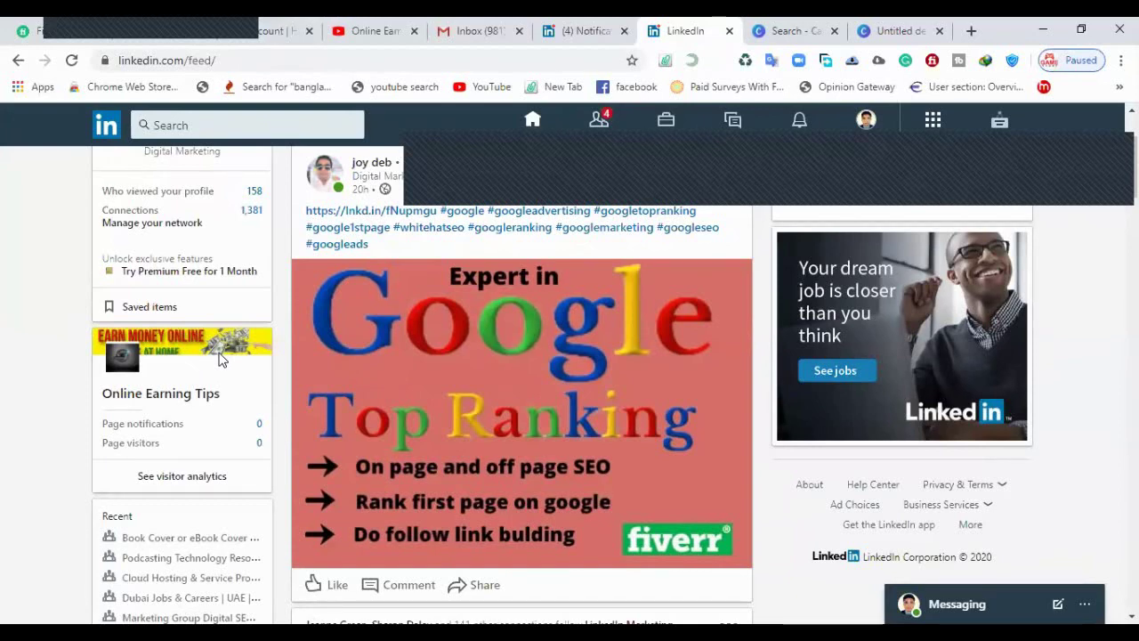
scroll(265, 338, down, 2)
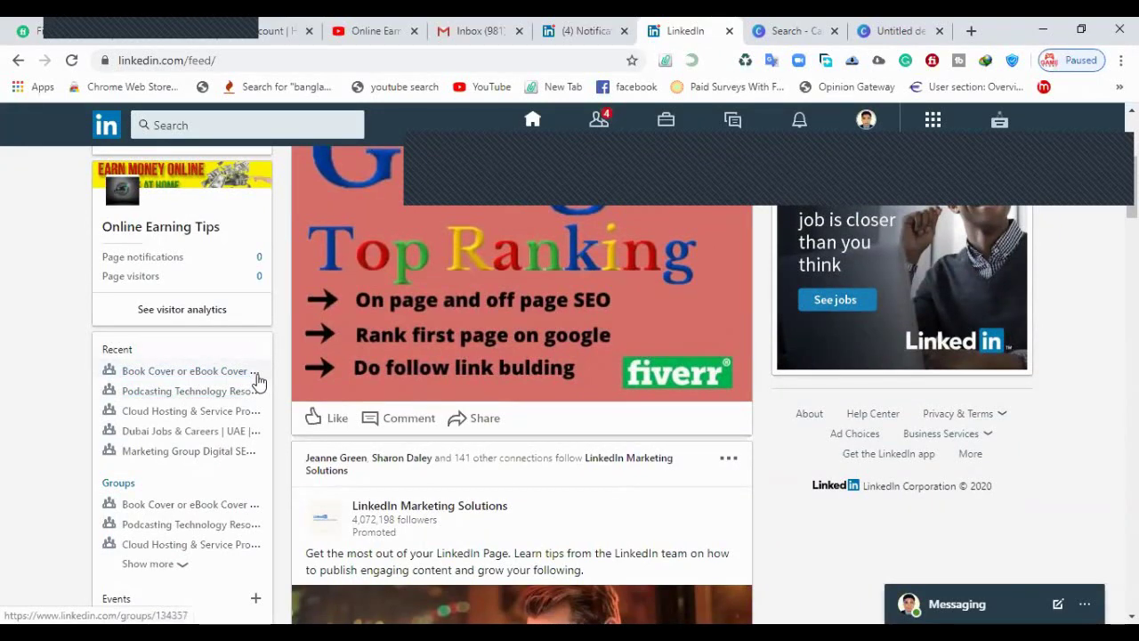
scroll(255, 381, down, 1)
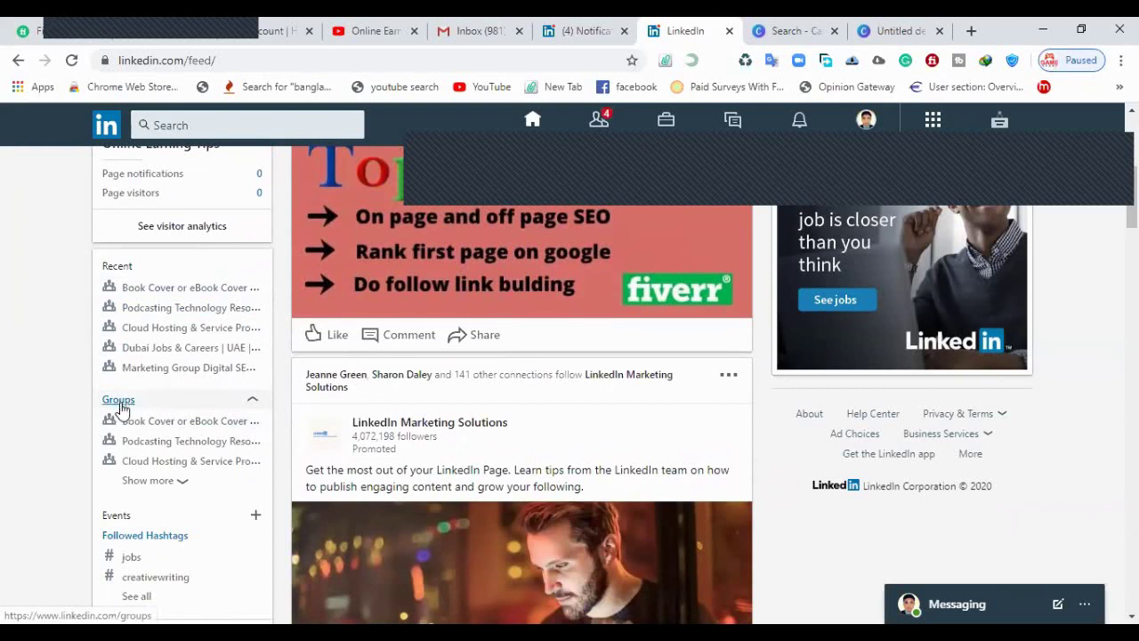
Step: Collapse and reopen the feed's Groups section, expand it to its full length, and open the page listing all joined groups
click(254, 401)
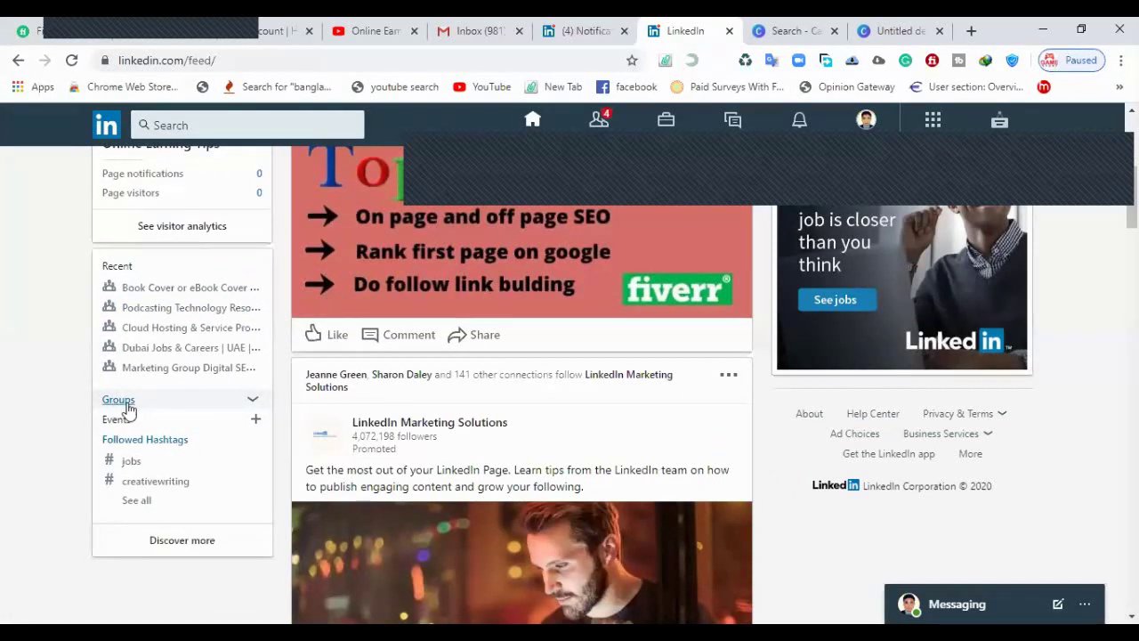
click(253, 402)
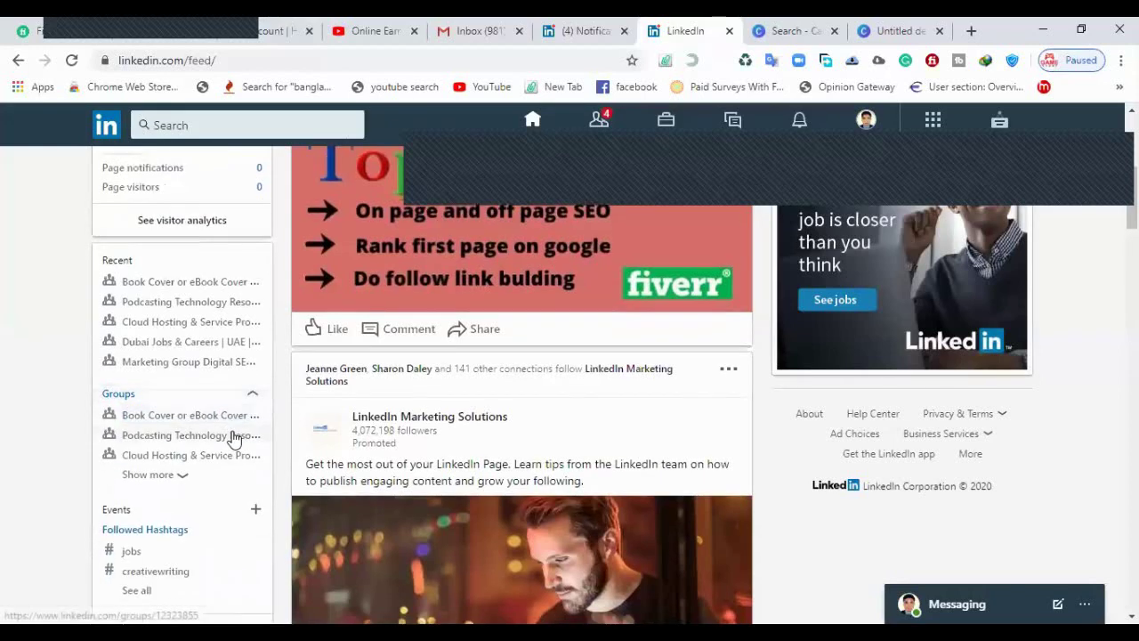
scroll(233, 438, down, 2)
click(170, 390)
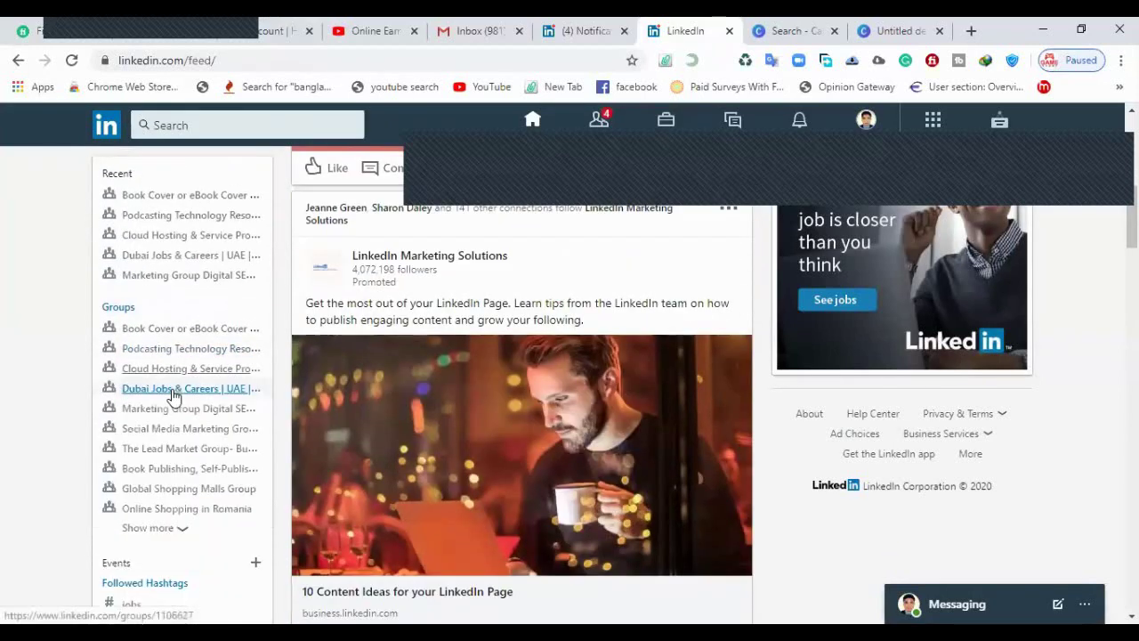
scroll(360, 415, down, 2)
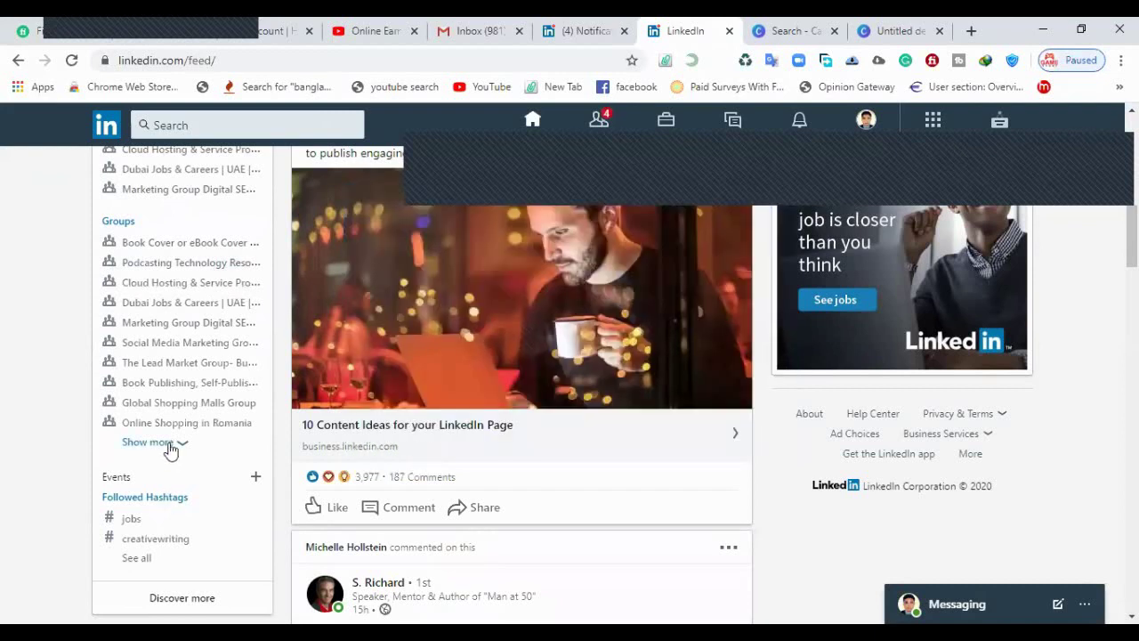
click(171, 447)
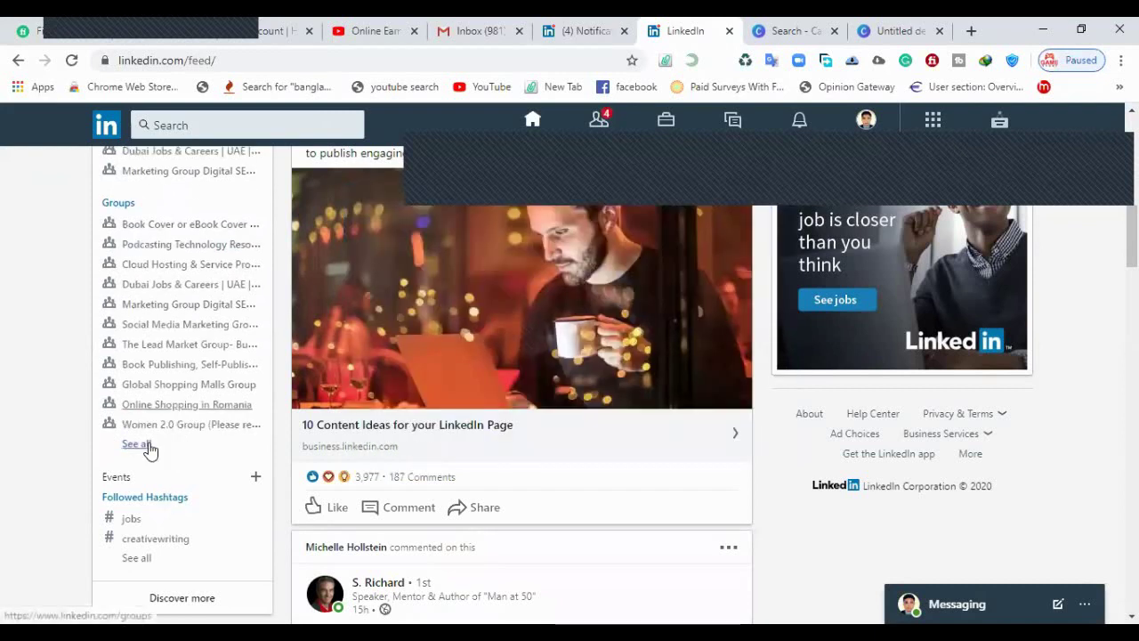
click(130, 446)
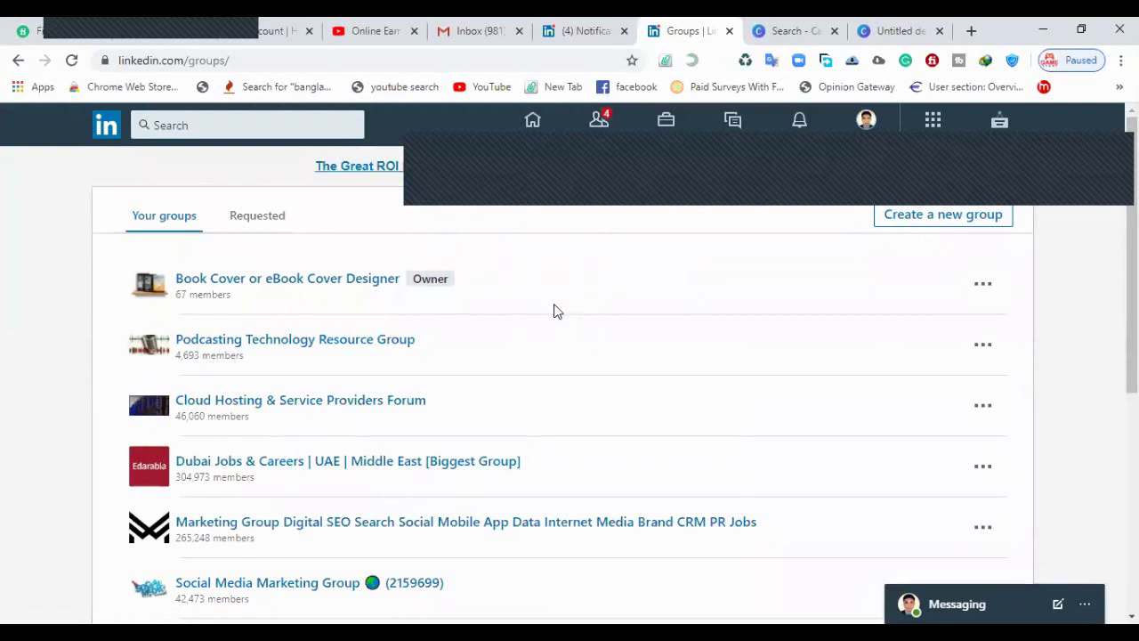
Step: Go back to the home feed and check the Online Earning Tips card against the group shortcuts below it
click(523, 130)
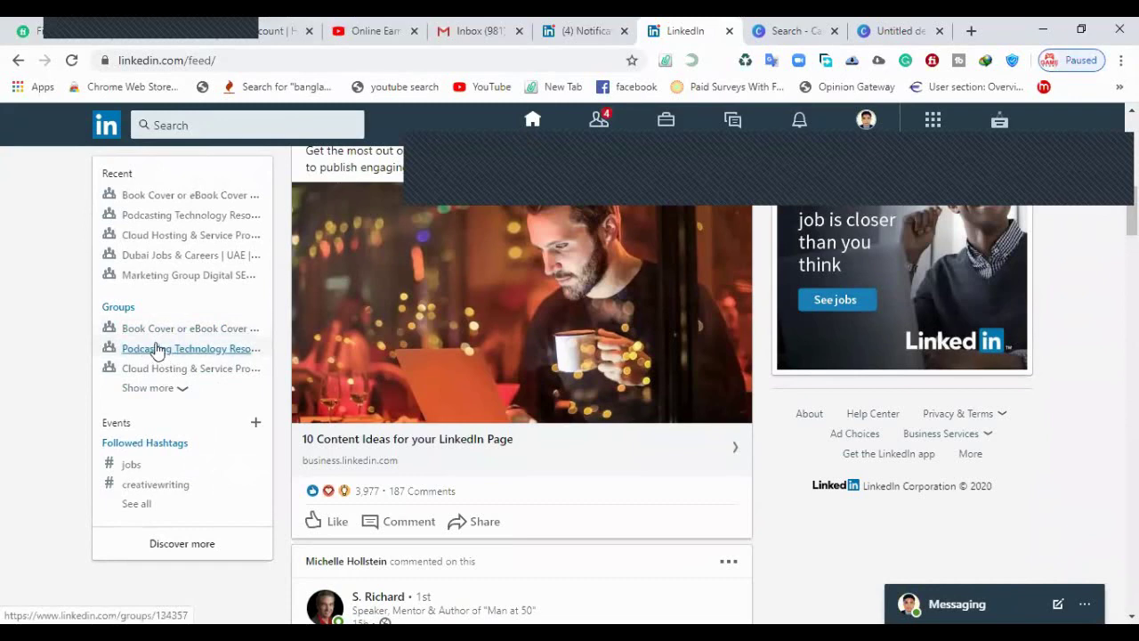
scroll(134, 330, up, 3)
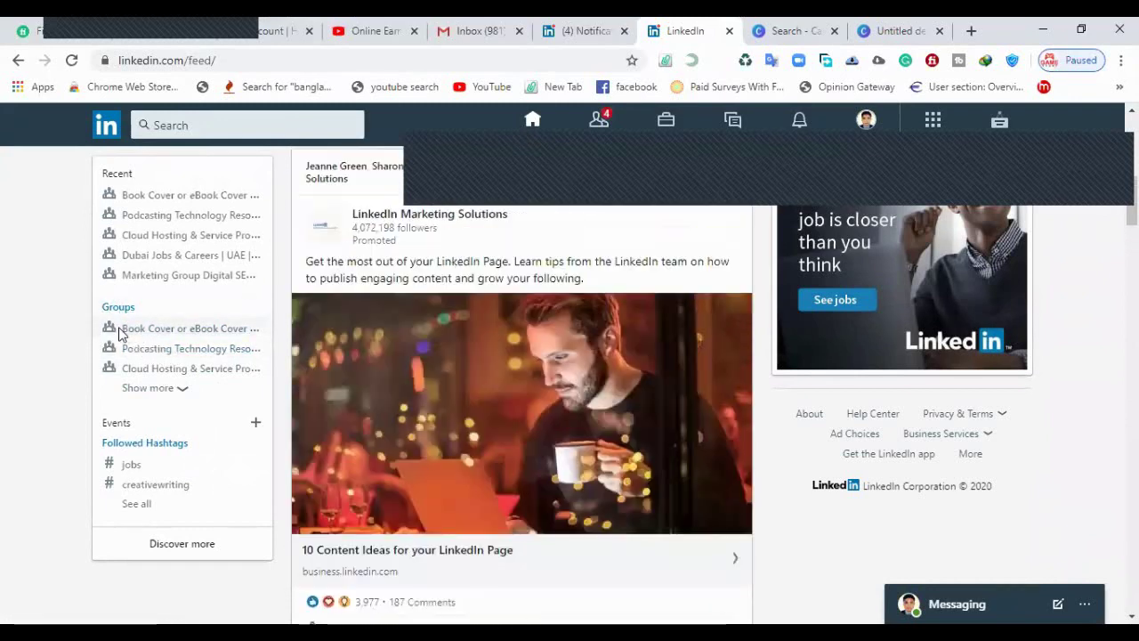
scroll(143, 307, up, 2)
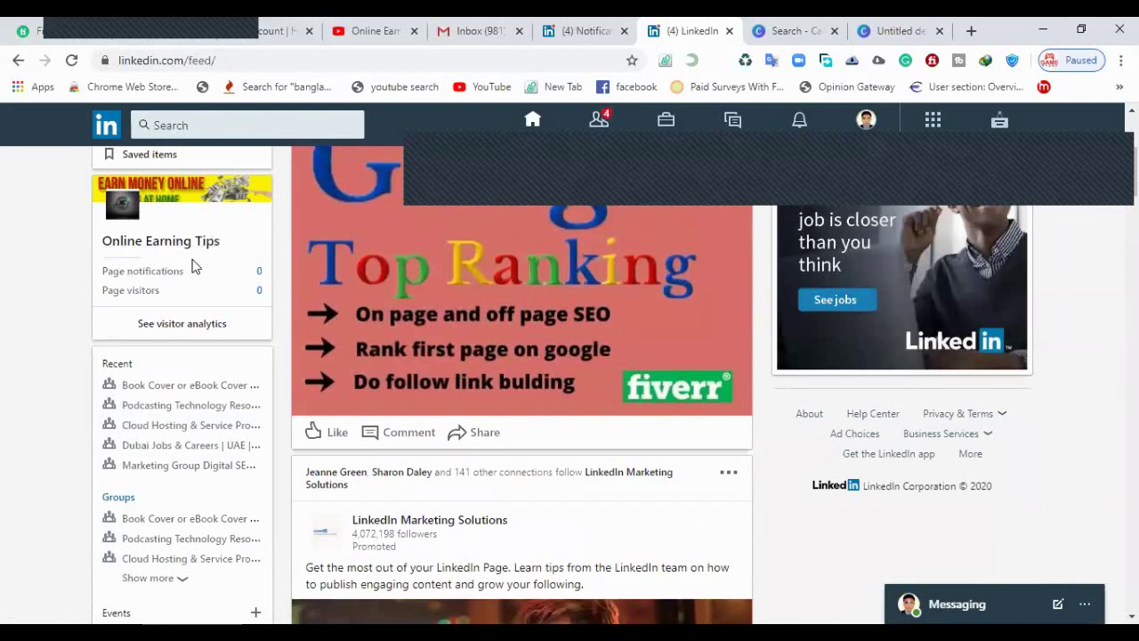
scroll(169, 241, down, 3)
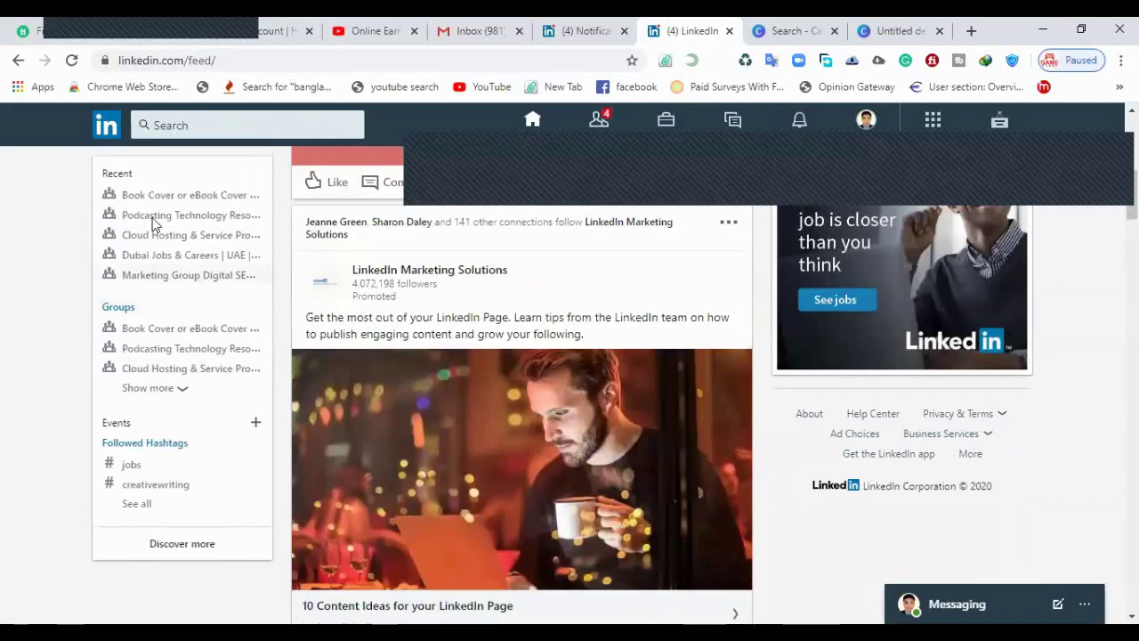
Step: Expand the Groups shortcuts fully, open the complete list of your groups, and look through it down to Online Shopping in Romania
click(159, 389)
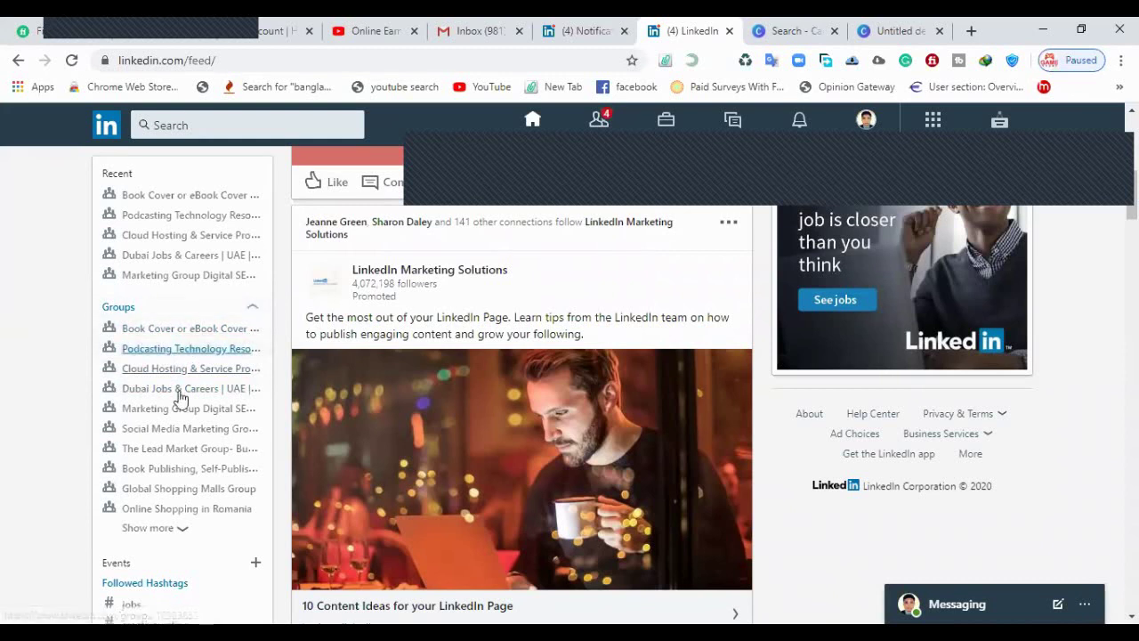
scroll(182, 371, down, 1)
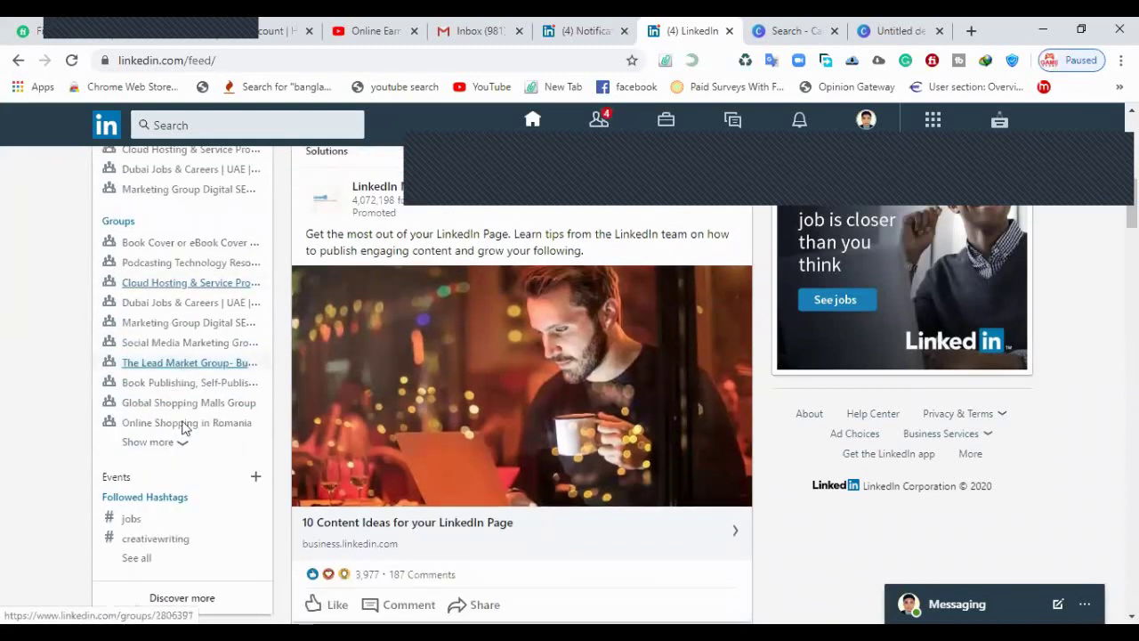
click(169, 444)
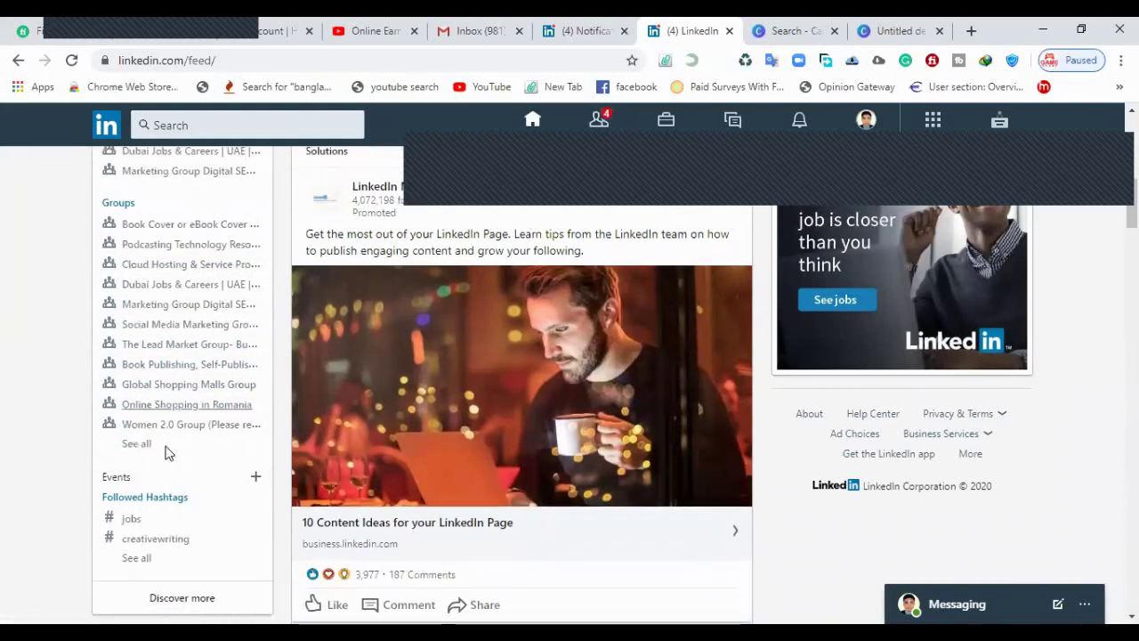
click(140, 452)
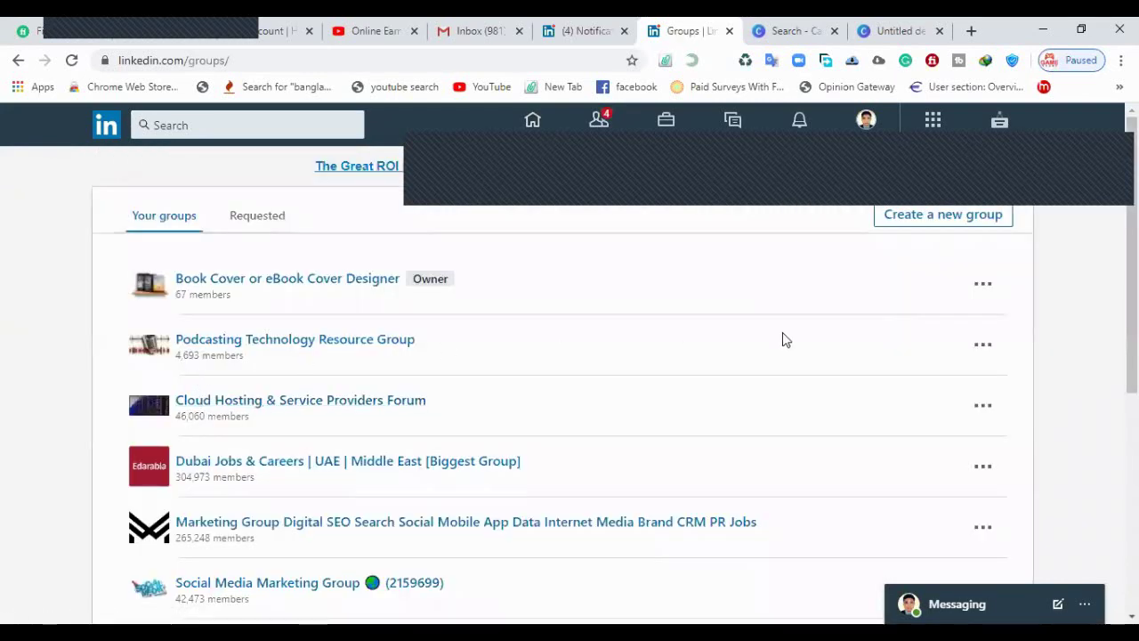
scroll(258, 293, down, 5)
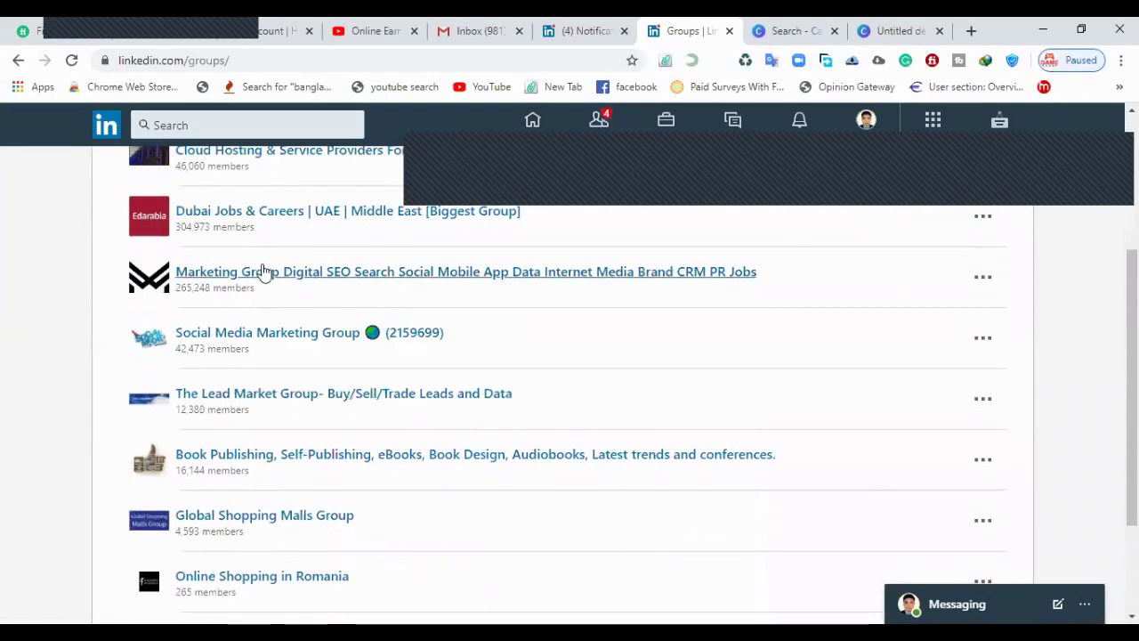
Step: Open the form for creating a new group and review its fields from the group name down to the permissions
scroll(257, 320, up, 5)
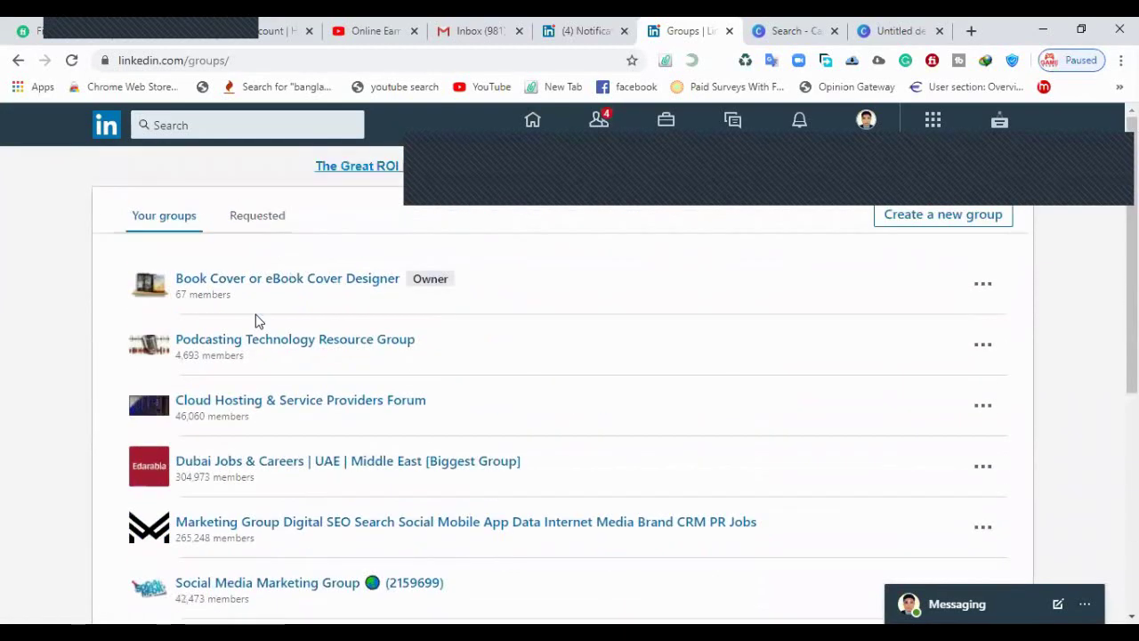
click(978, 221)
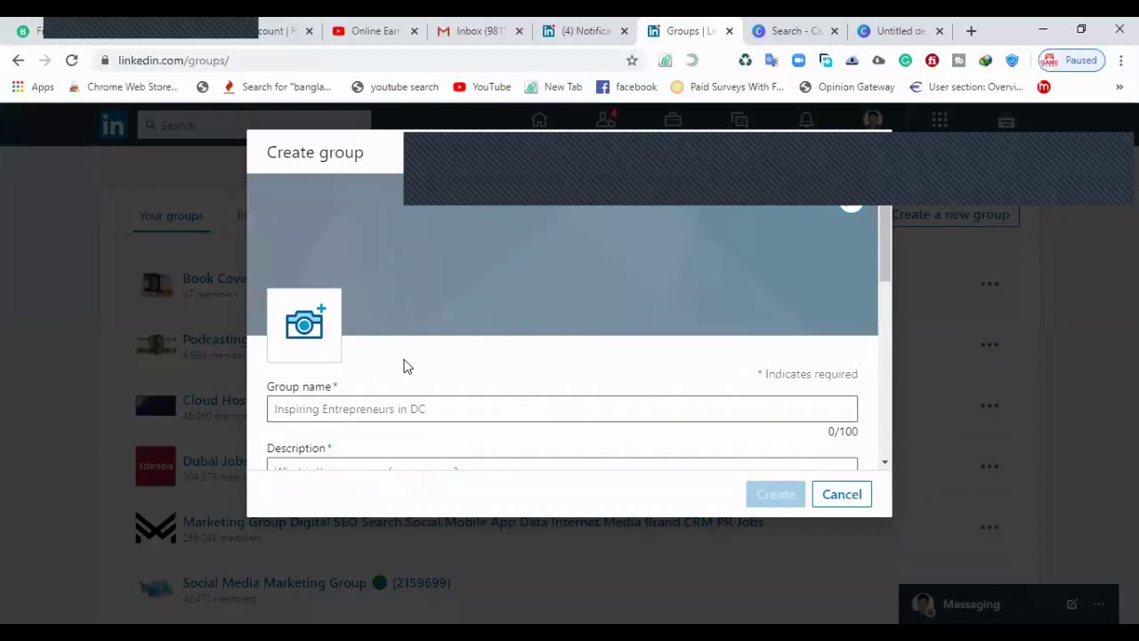
scroll(404, 365, down, 2)
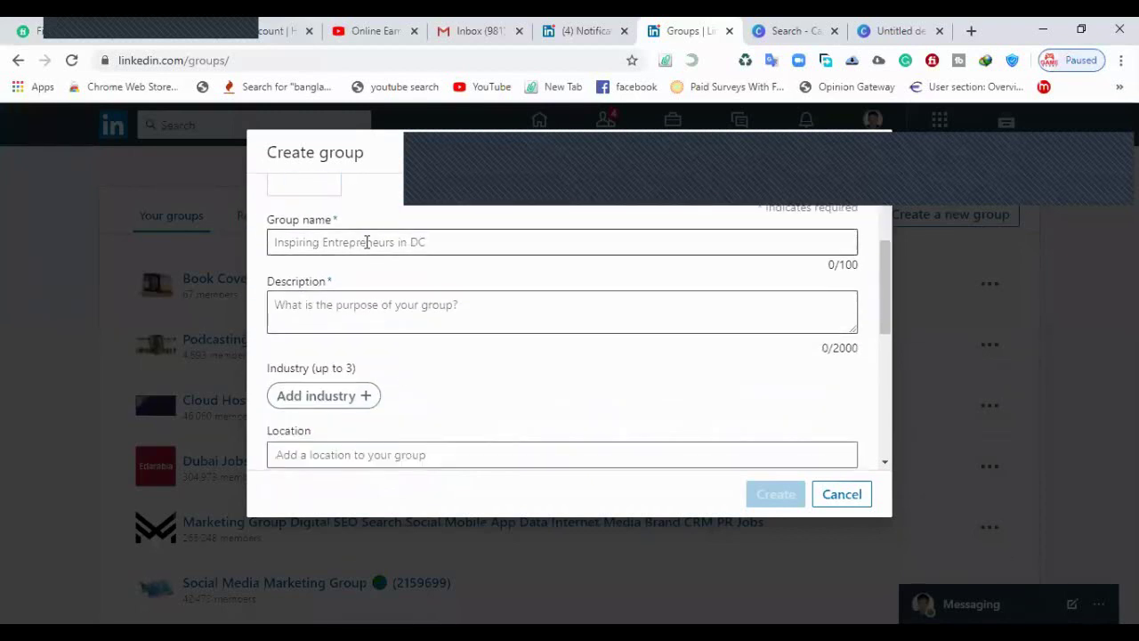
scroll(426, 306, down, 2)
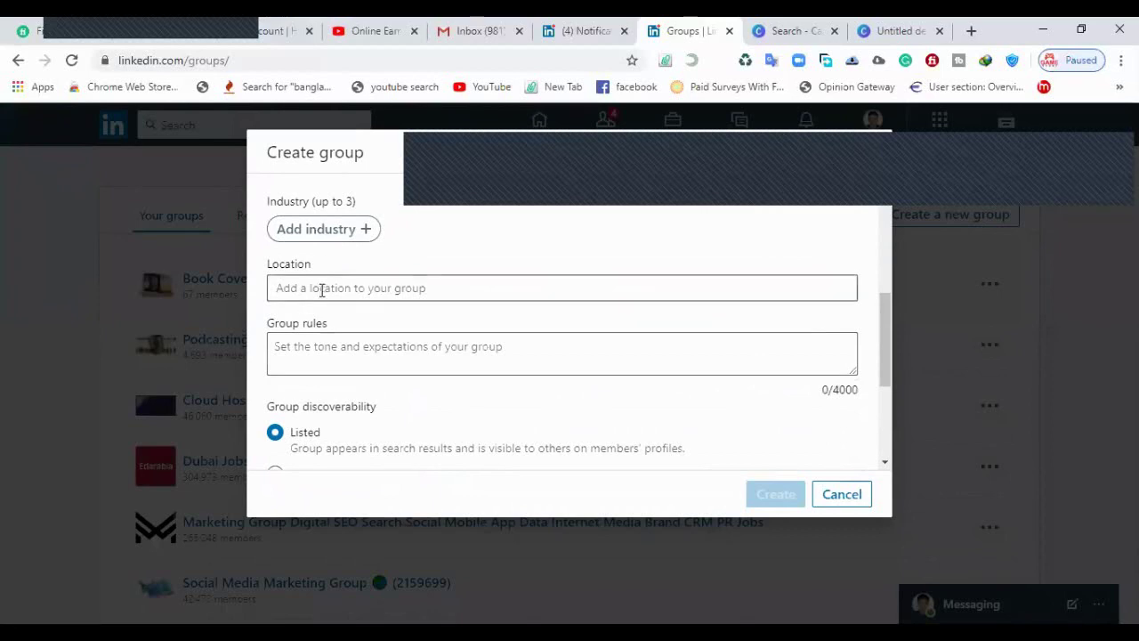
scroll(335, 361, down, 2)
scroll(341, 272, up, 2)
scroll(340, 343, down, 3)
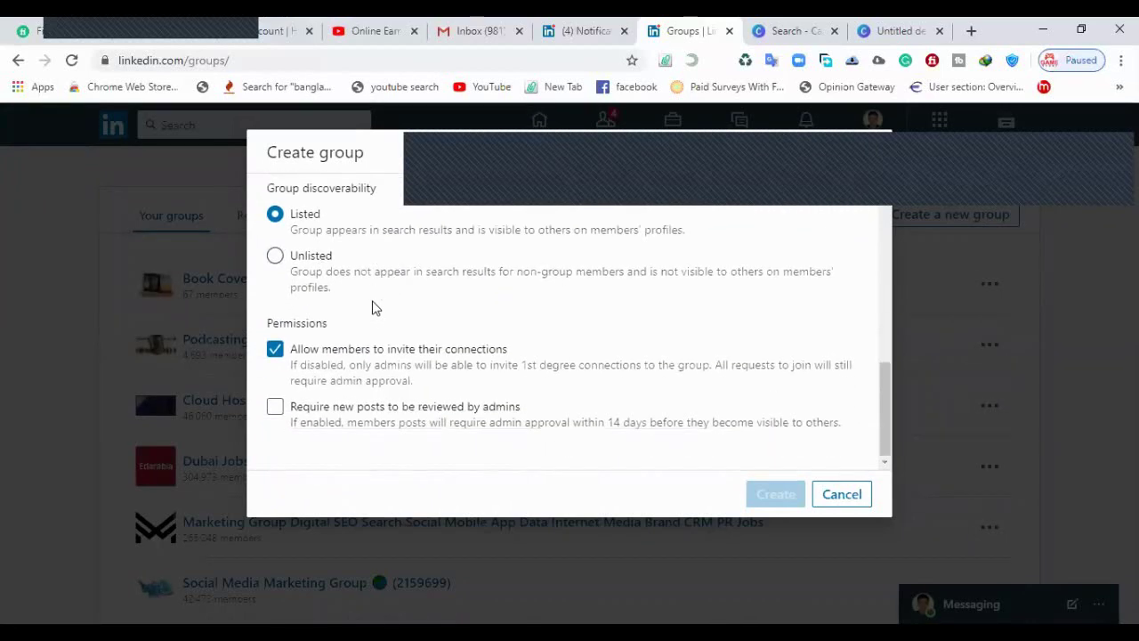
scroll(379, 330, up, 5)
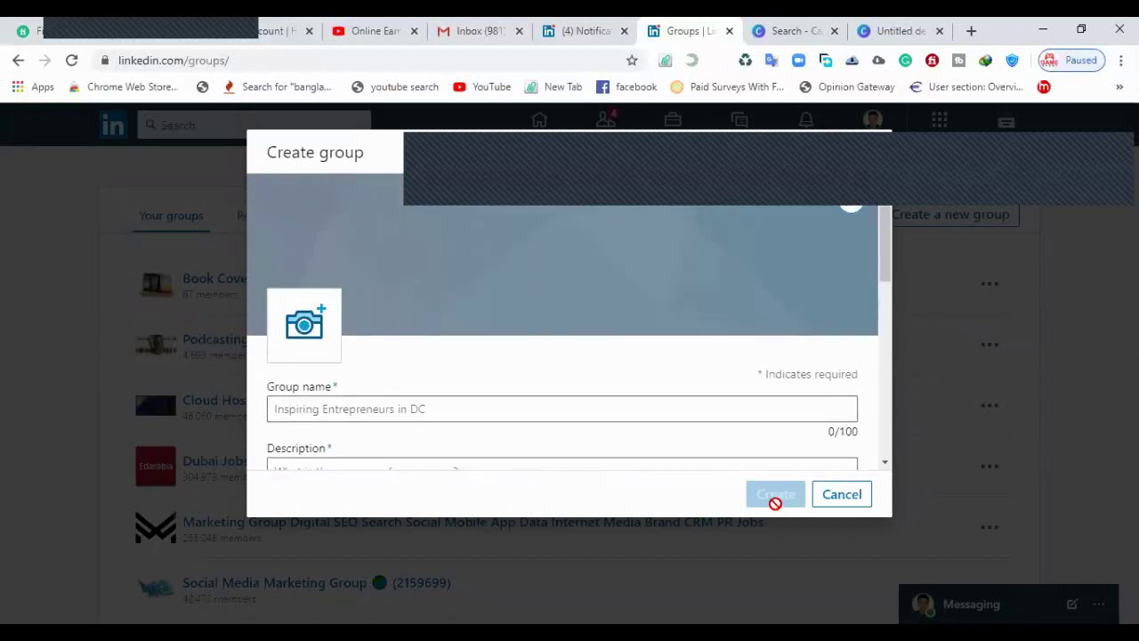
scroll(791, 362, down, 6)
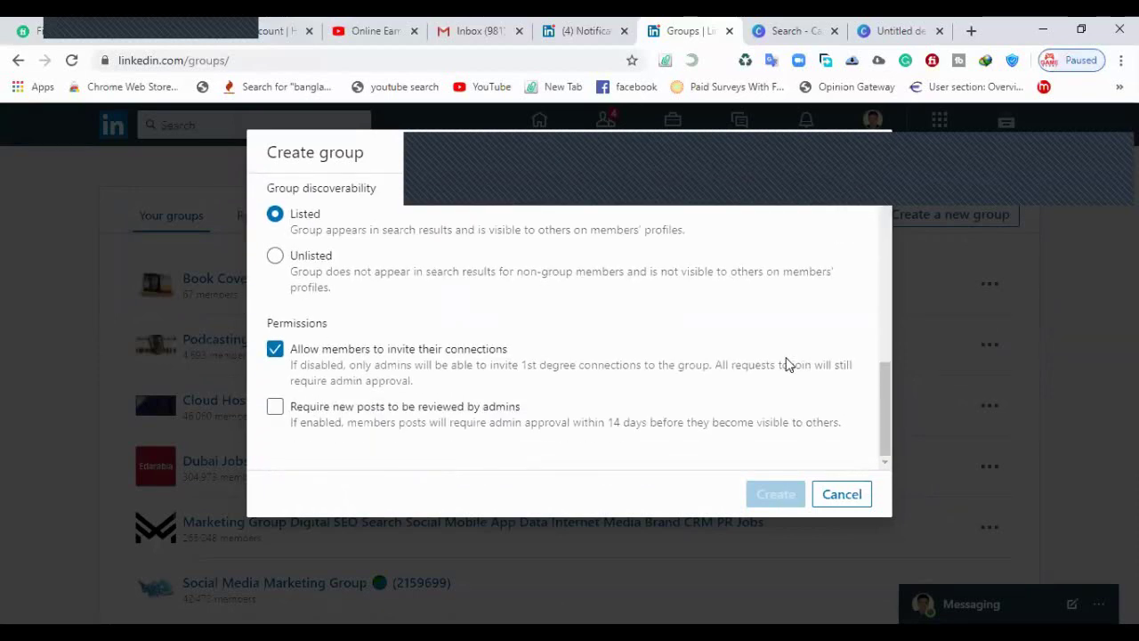
scroll(787, 363, up, 8)
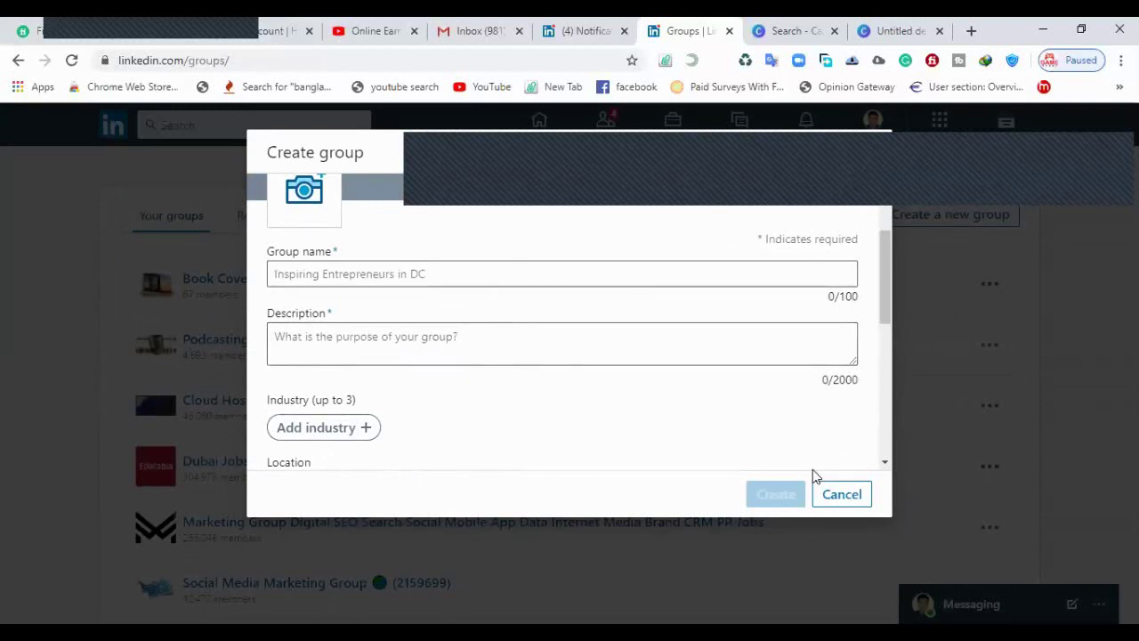
Step: Enter cdccvsd as the group name and vsdfsdfgsdfg as its description
click(370, 278)
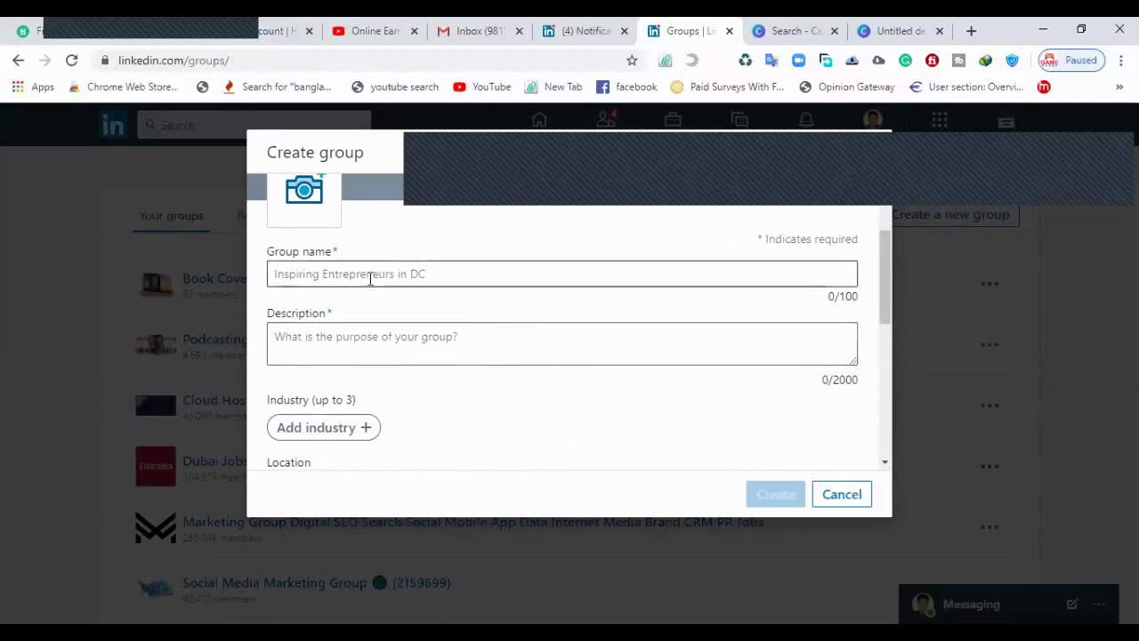
scroll(457, 305, up, 2)
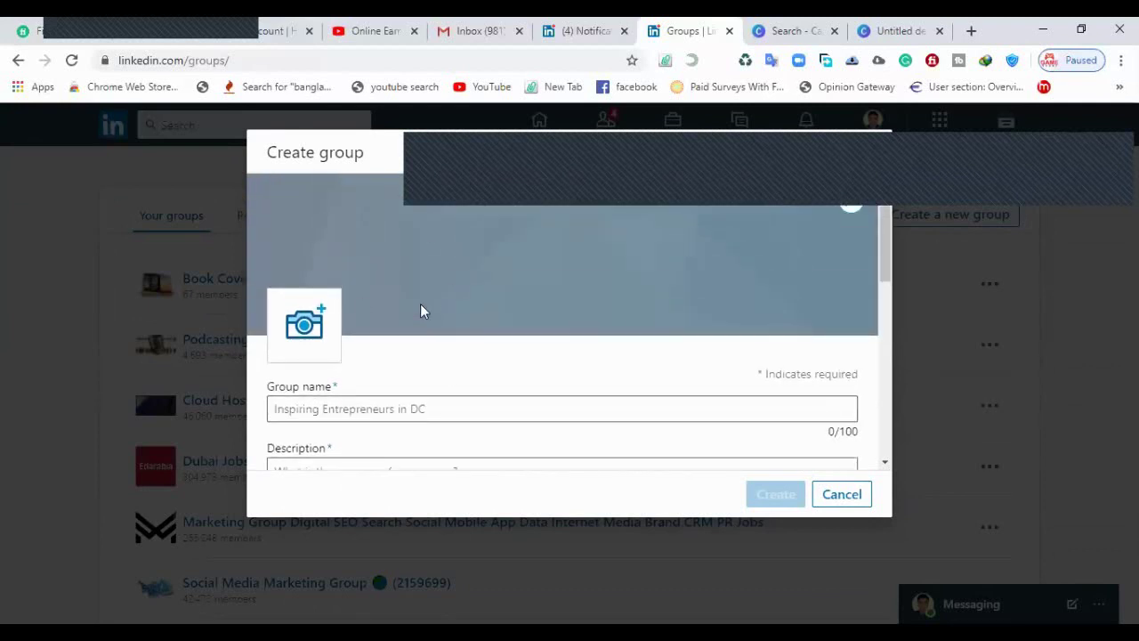
click(398, 410)
text(cdccvsd)
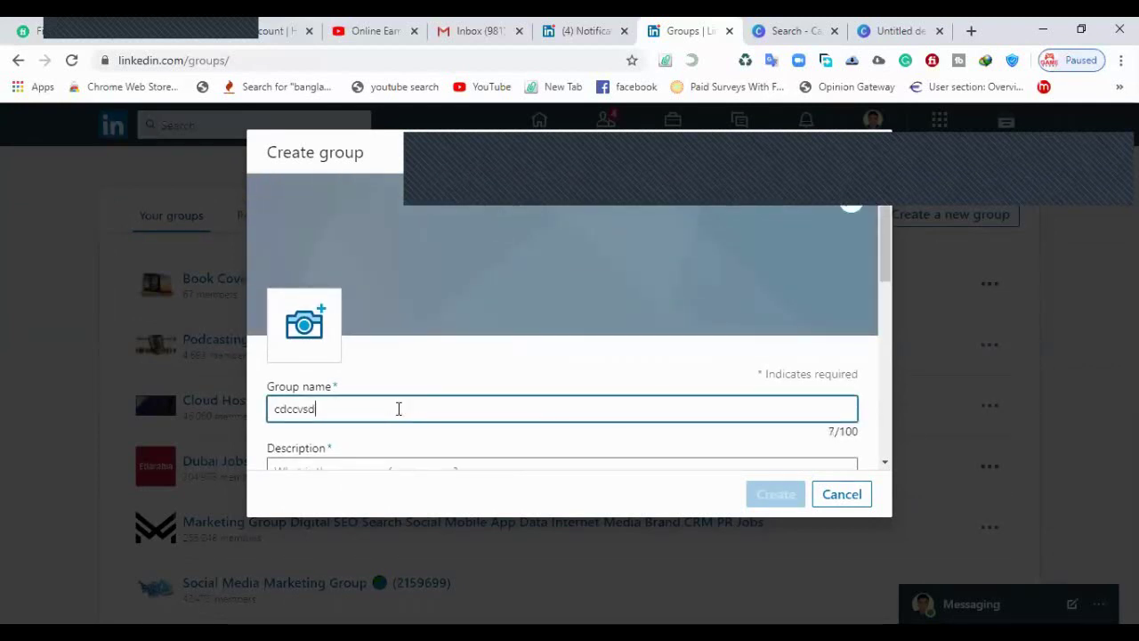
scroll(360, 389, down, 1)
click(360, 388)
text(vsdfsdfgsdfg)
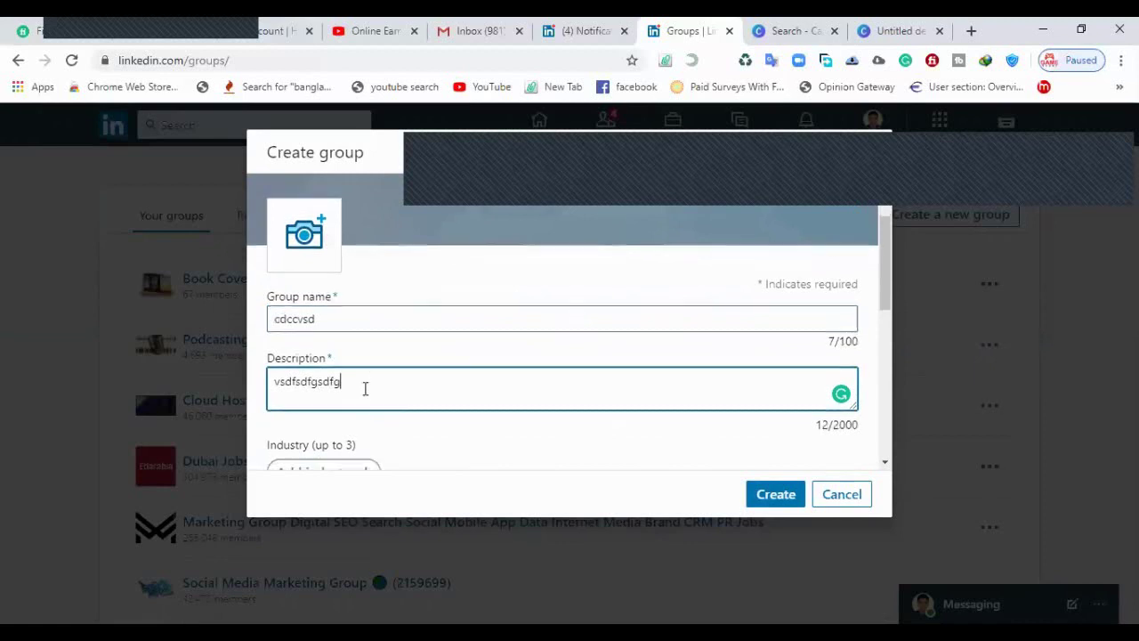
Step: Set the new group's location to Colombia
scroll(361, 316, down, 3)
click(347, 287)
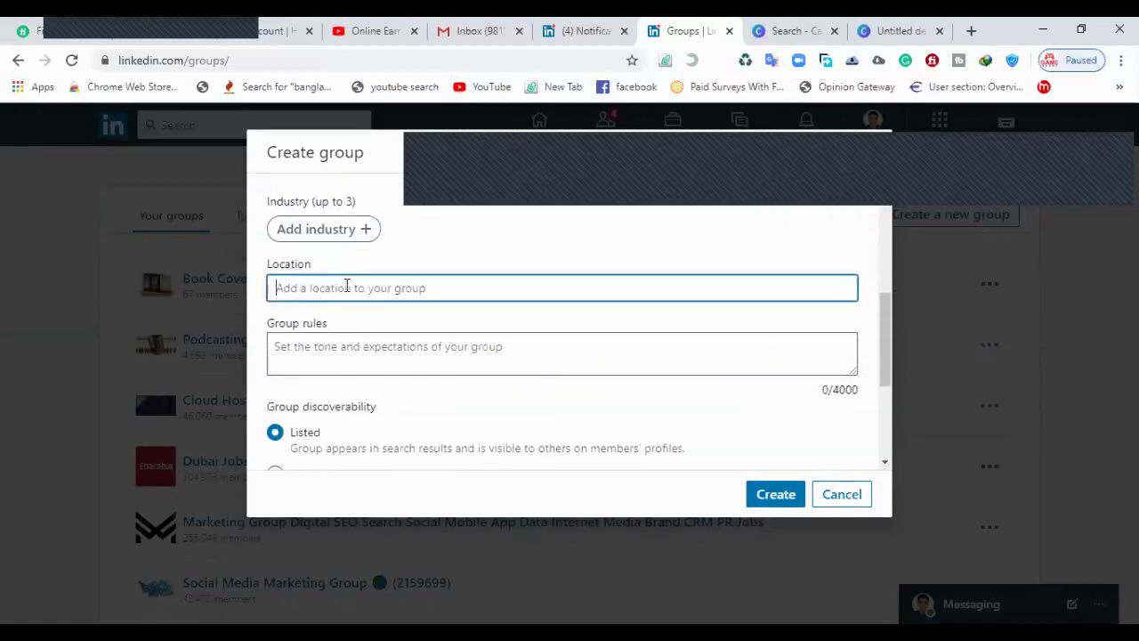
text(cvxcvdfs)
click(333, 356)
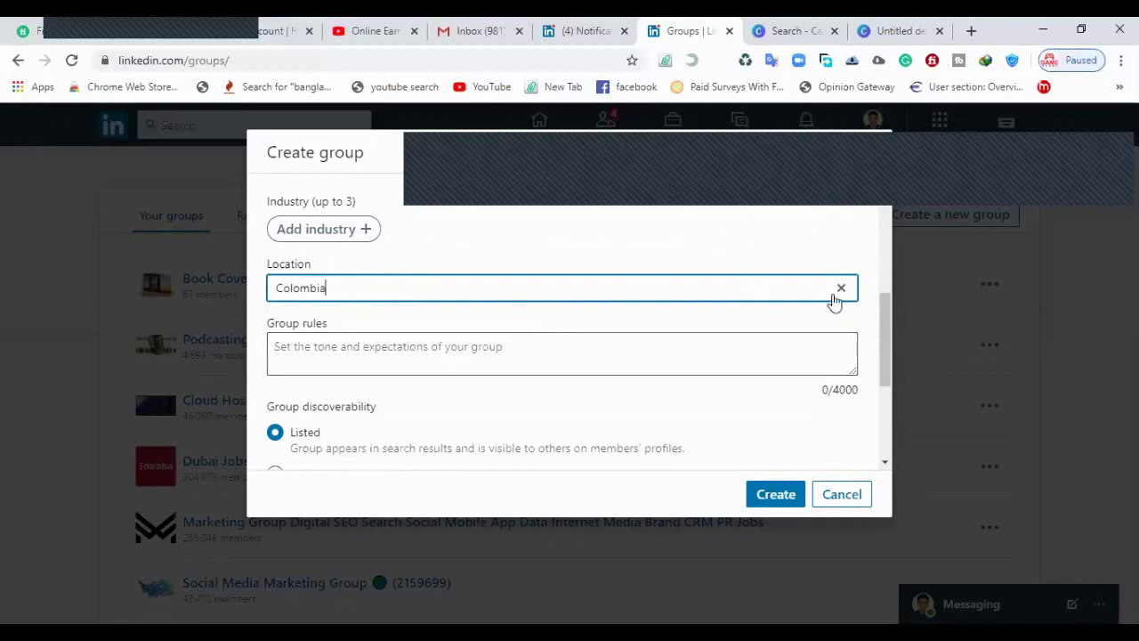
Step: Change the group's location to Bangladesh and enter hi as the group rules
click(543, 288)
drag(543, 288, 274, 288)
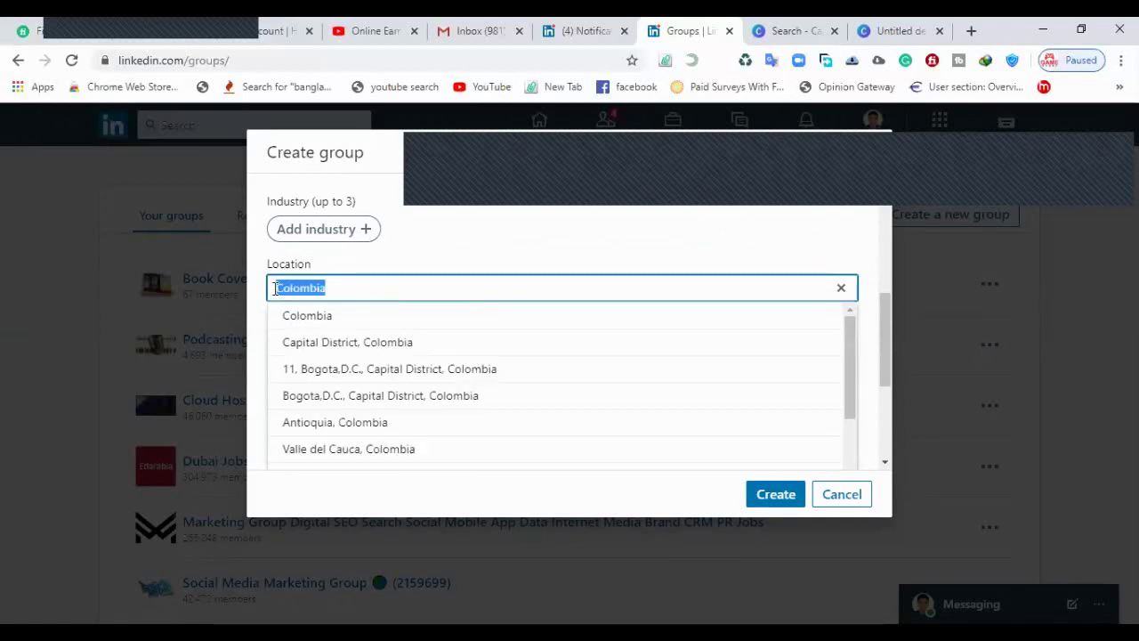
text(bang)
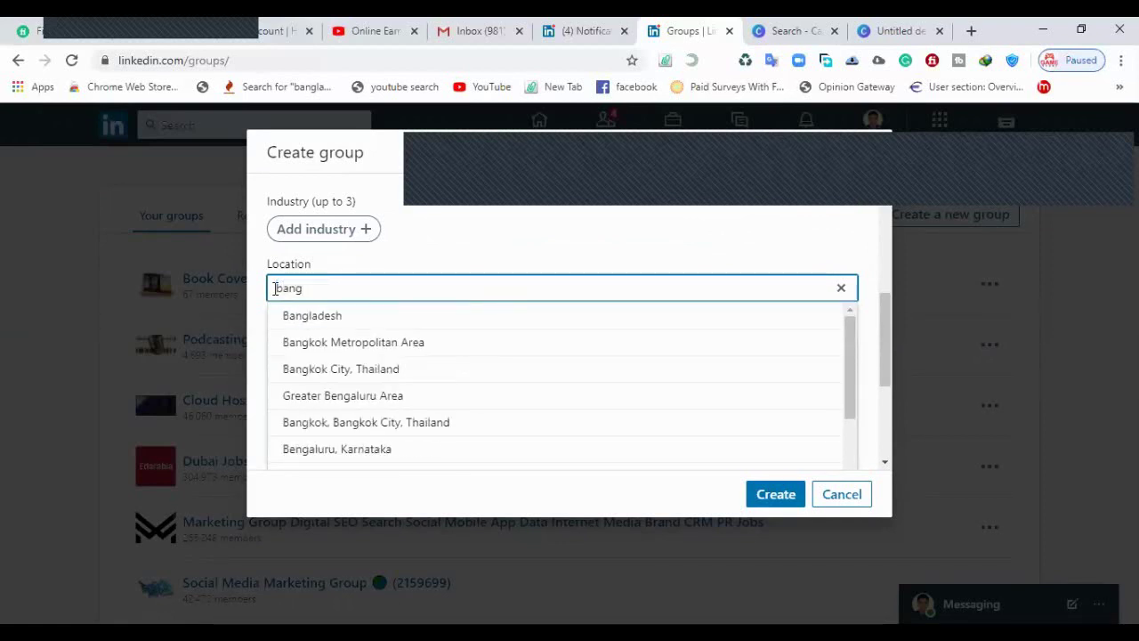
click(318, 322)
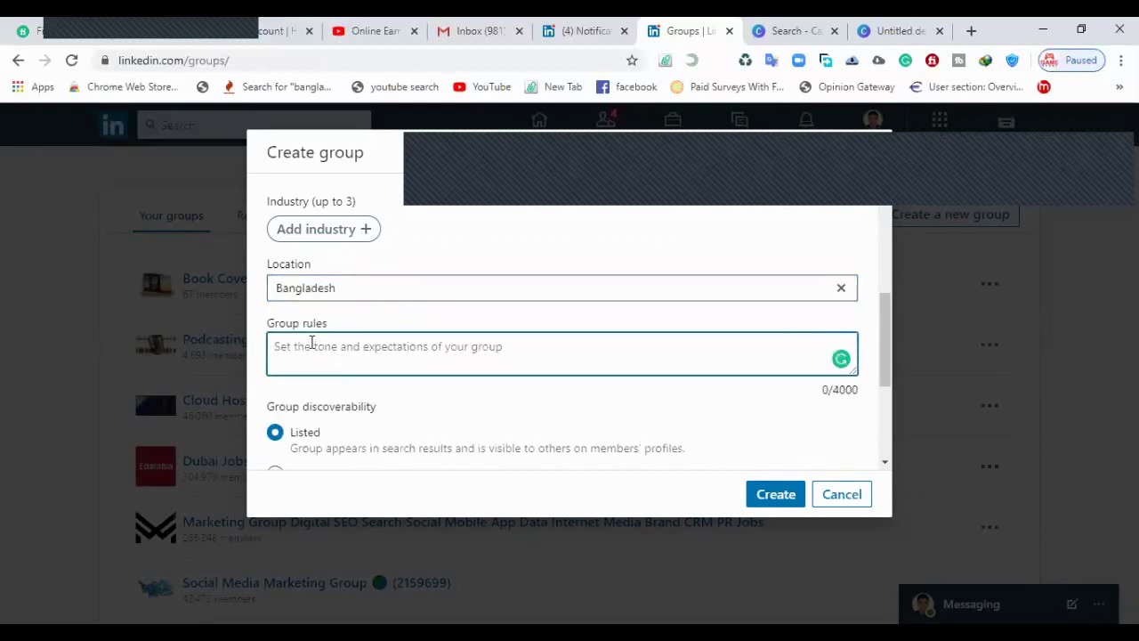
text(hi)
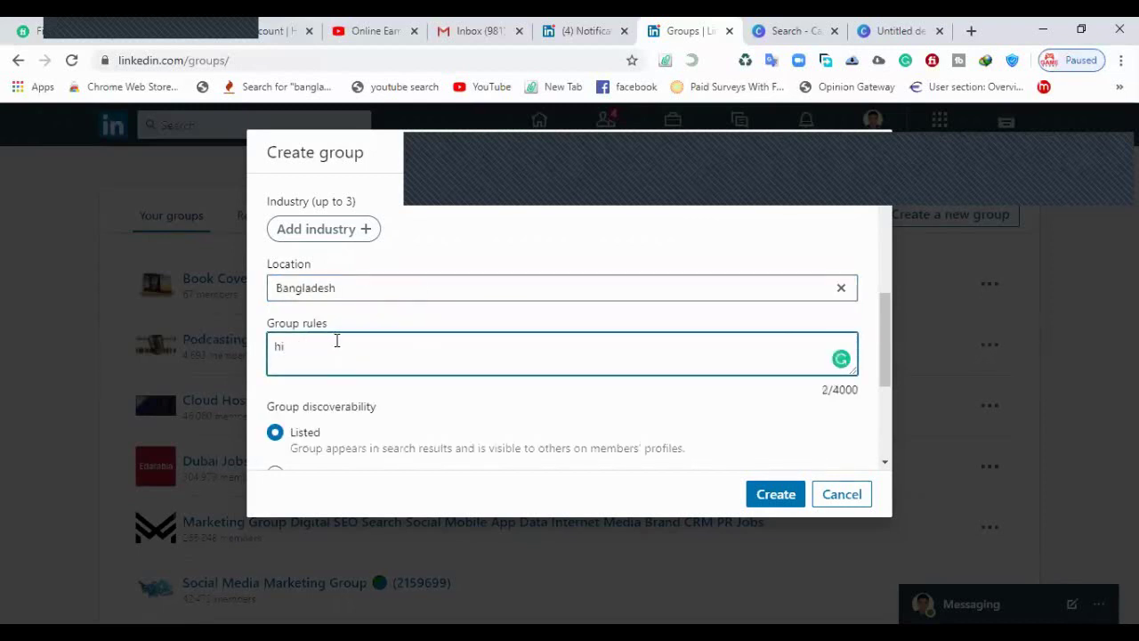
Step: Create the group as Listed with members allowed to invite their connections, and look over its new page
scroll(336, 341, up, 3)
scroll(335, 339, down, 5)
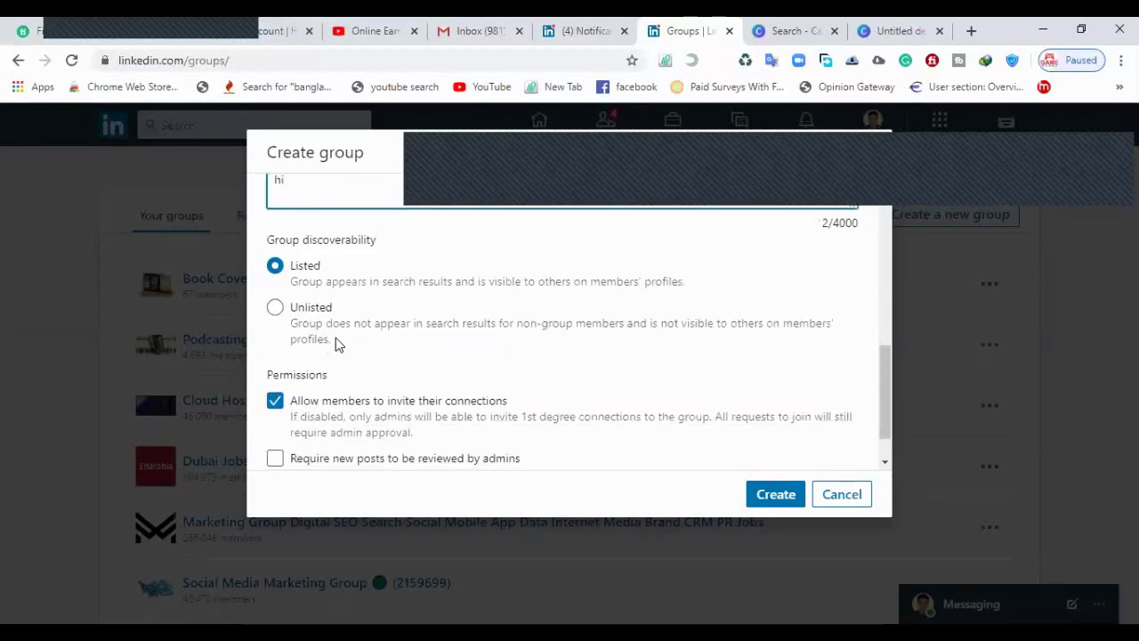
scroll(346, 283, up, 2)
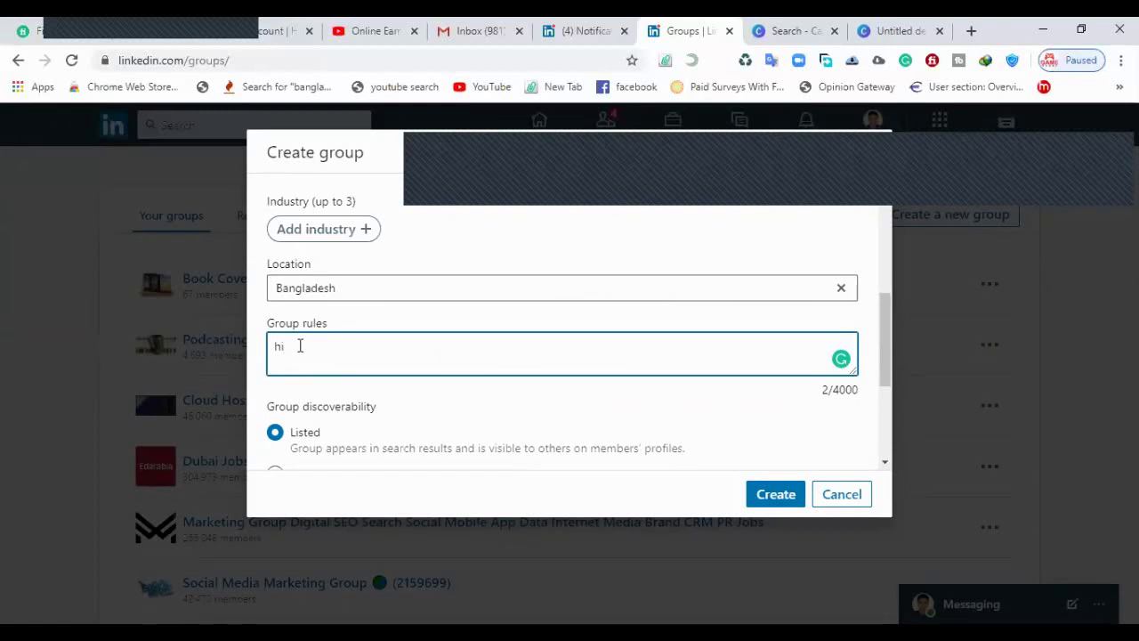
scroll(422, 343, down, 2)
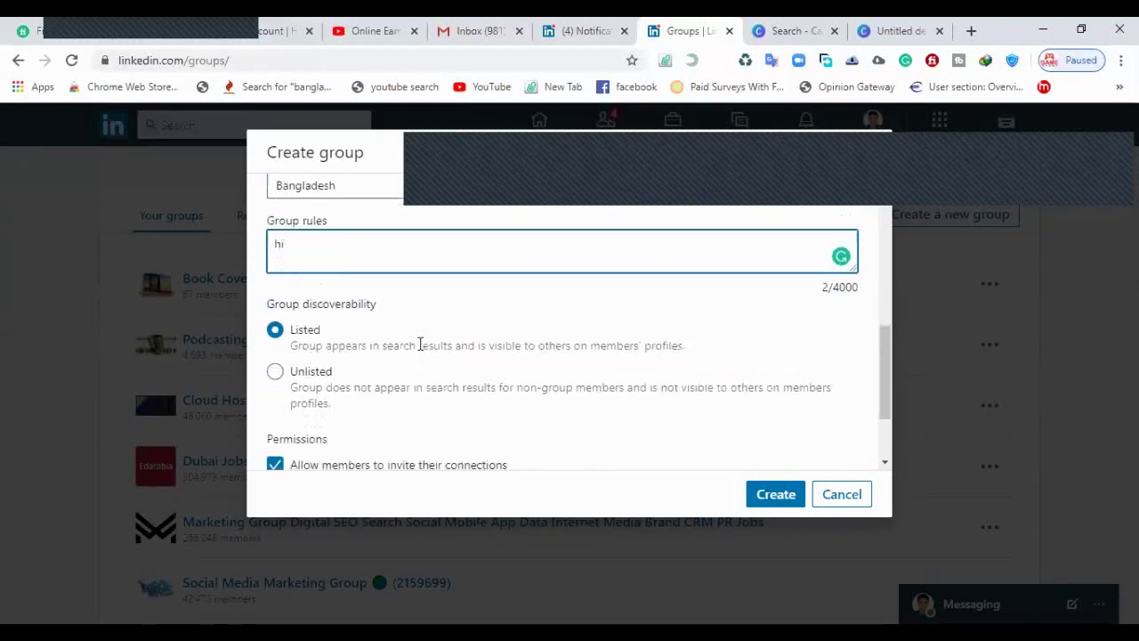
scroll(365, 381, down, 2)
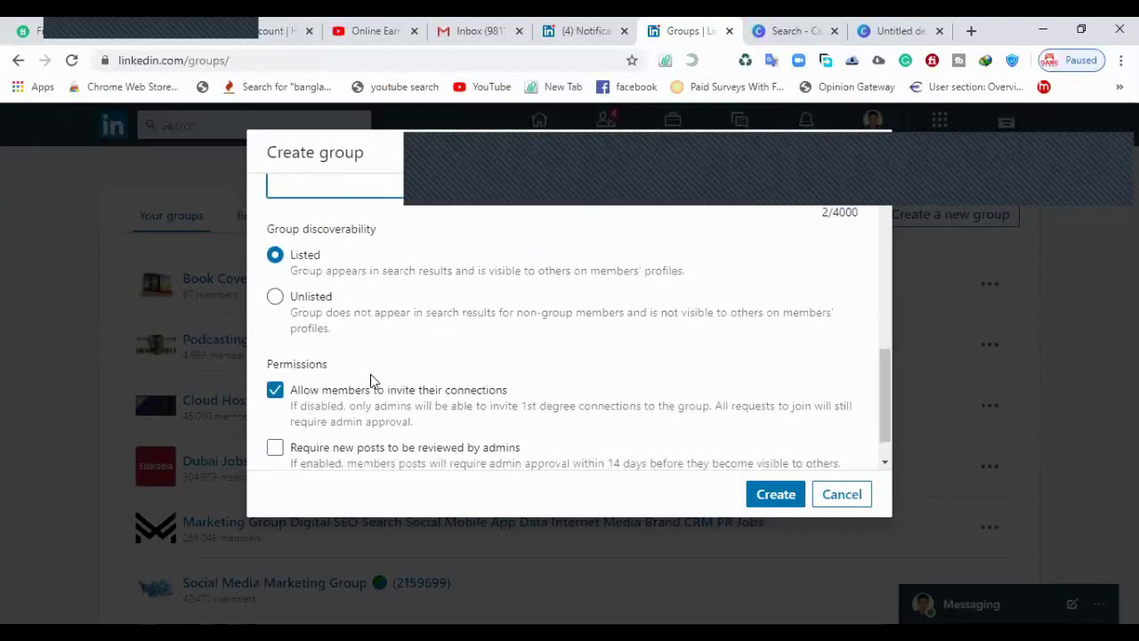
click(776, 496)
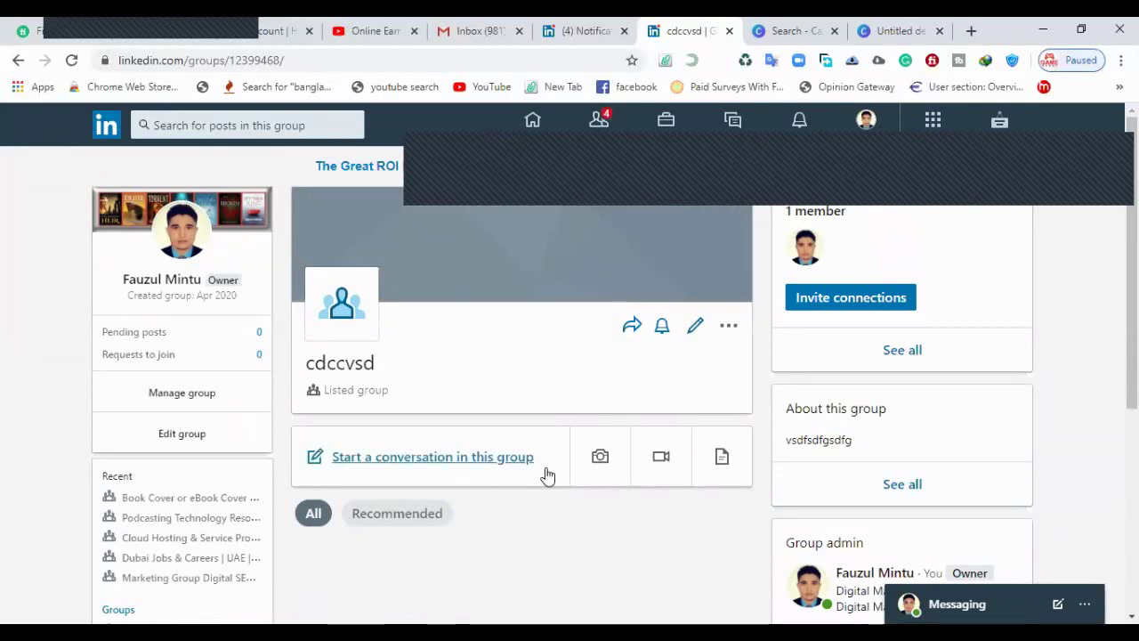
scroll(546, 471, down, 4)
scroll(410, 359, up, 4)
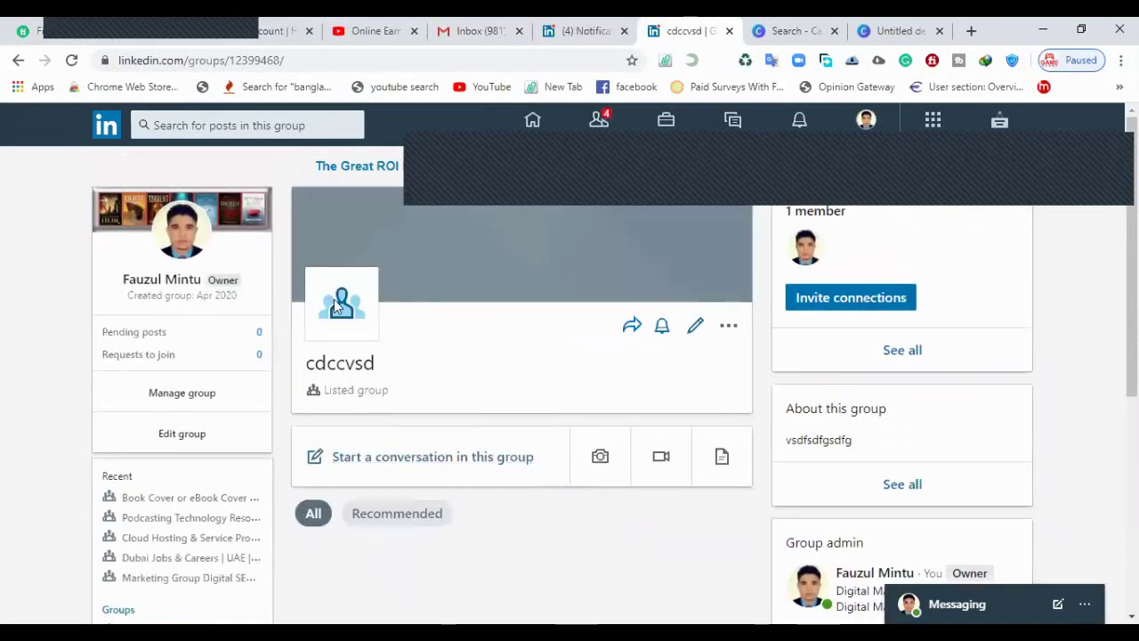